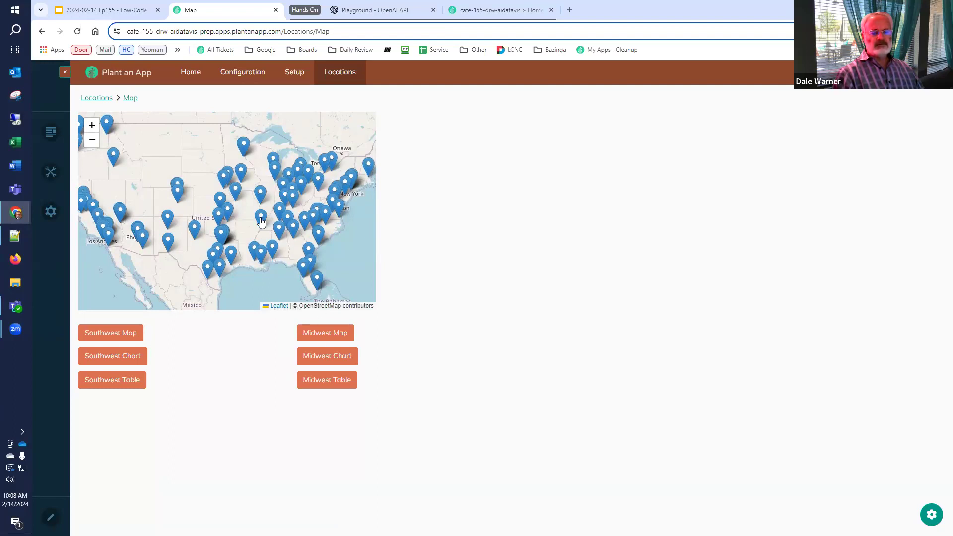
Inspect the population and region details of the Memphis and Baton Rouge markers
click(262, 221)
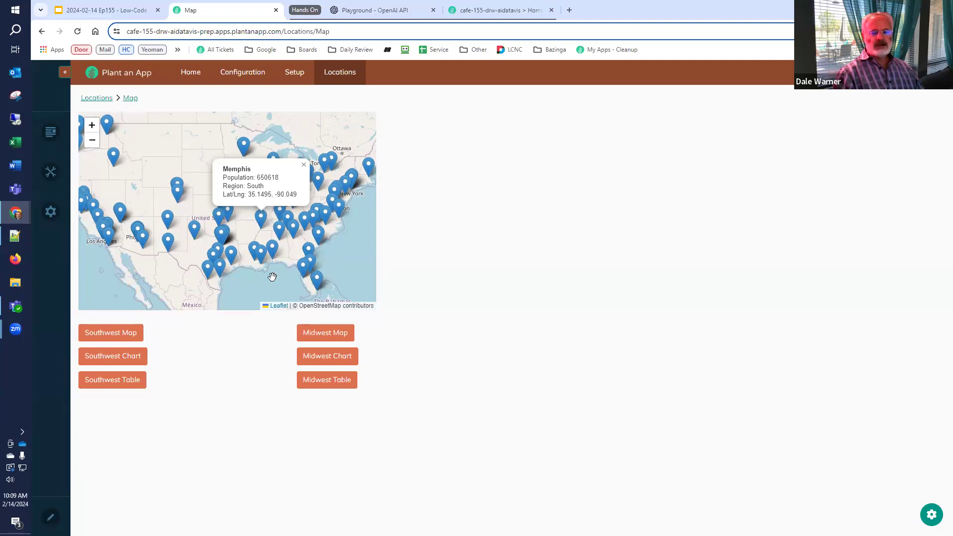
scroll(260, 249, up, 2)
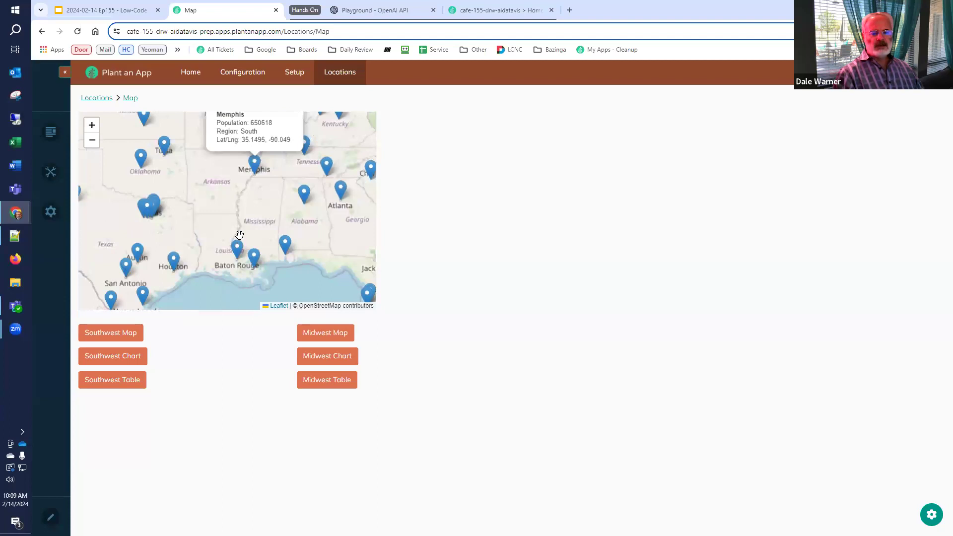
drag(213, 196, 270, 150)
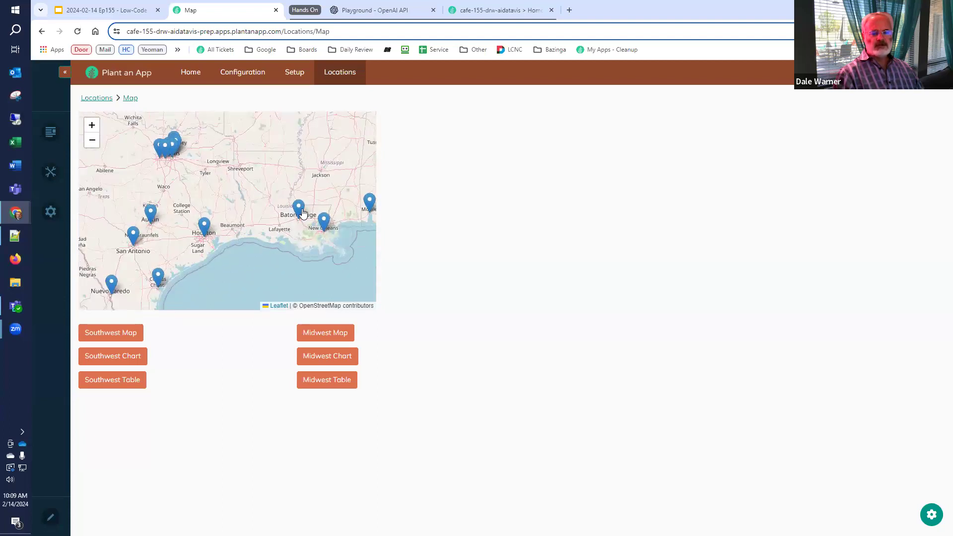
click(299, 208)
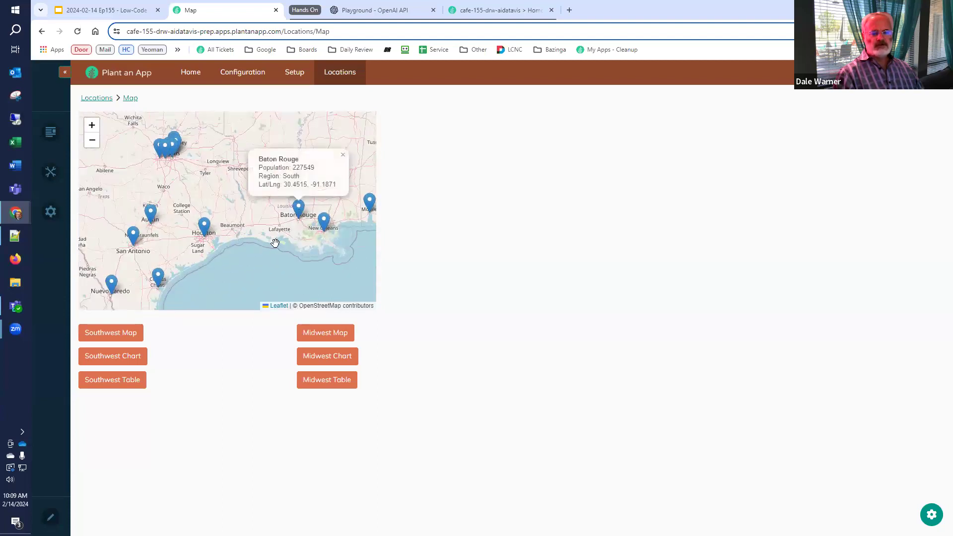
Filter the map to Southwest cities, switch briefly to Midwest, then return to Southwest
click(117, 336)
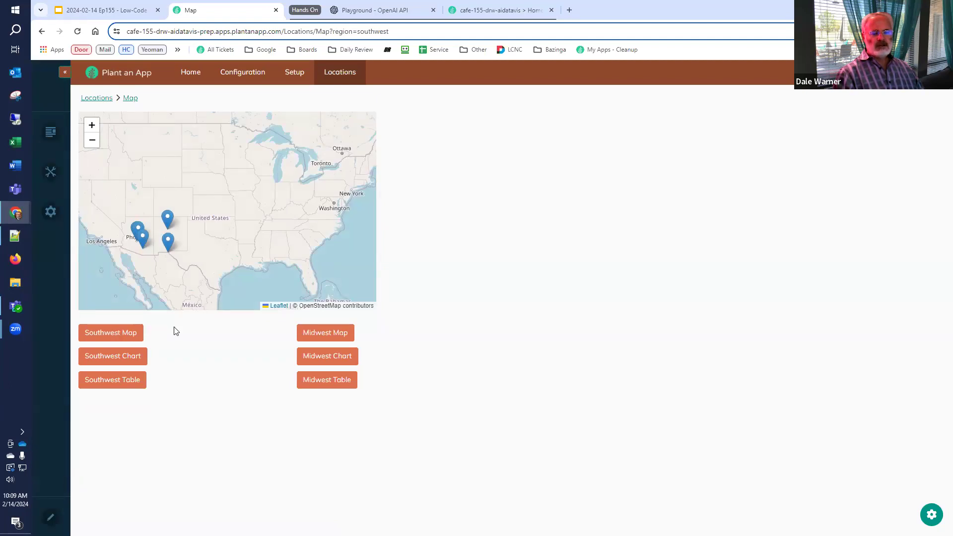
click(315, 333)
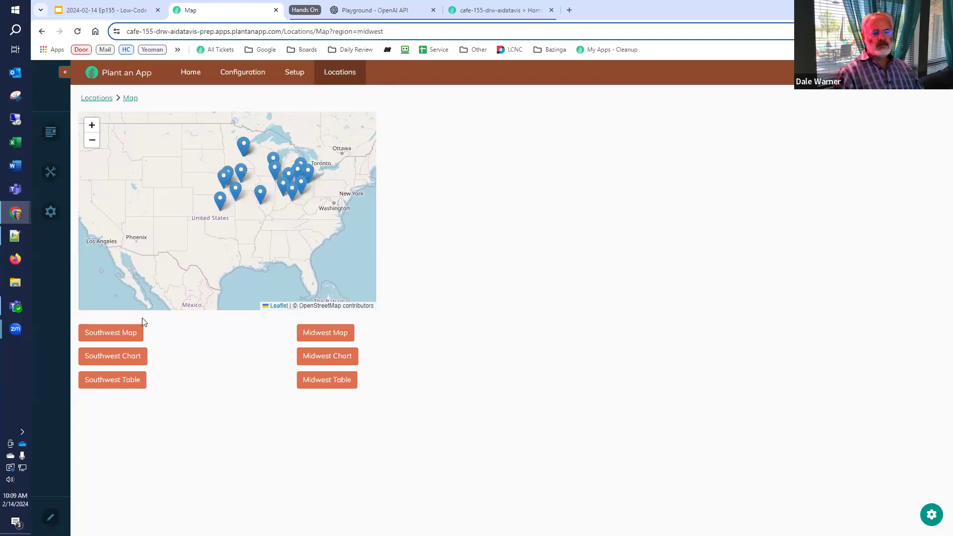
click(136, 332)
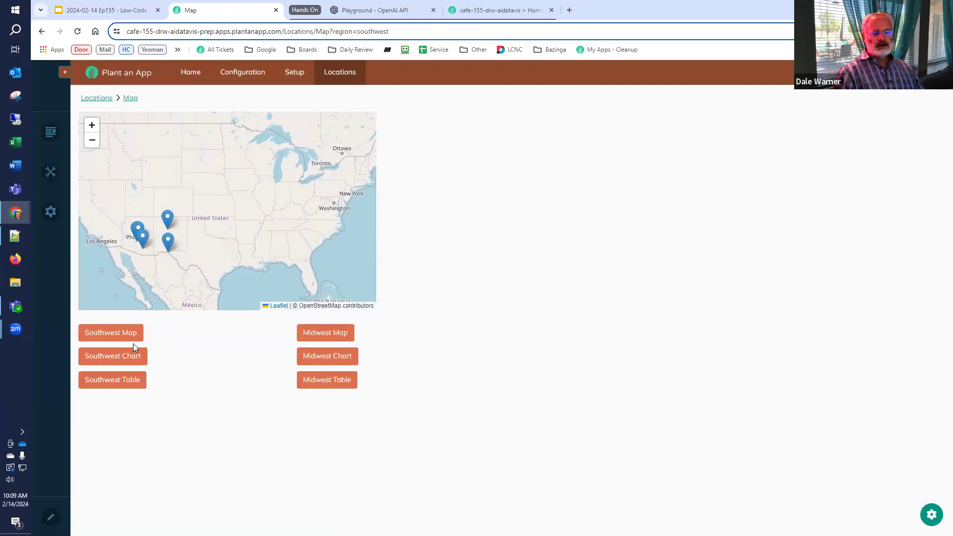
Show city populations as a bar chart, first for Southwest, then for Midwest
click(132, 356)
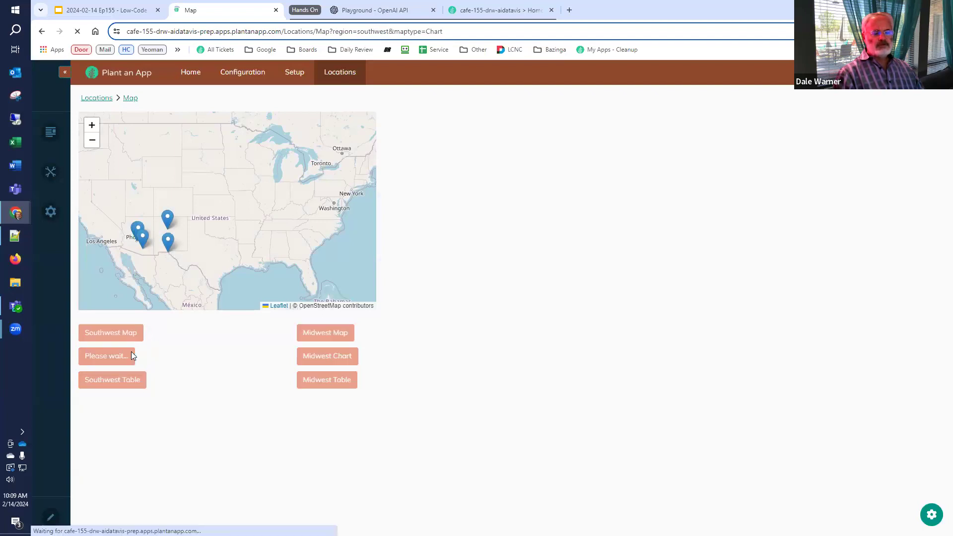
mouse_move(140, 374)
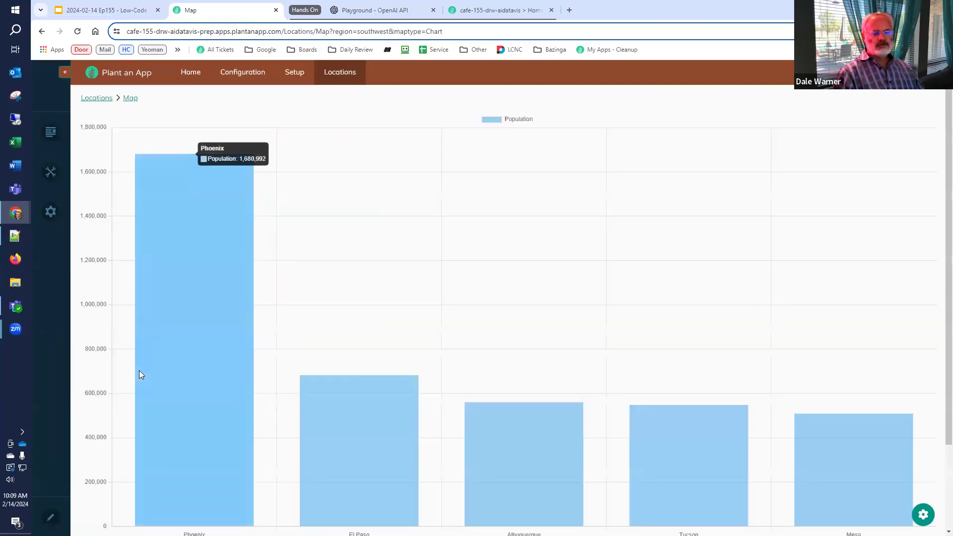
scroll(137, 379, down, 2)
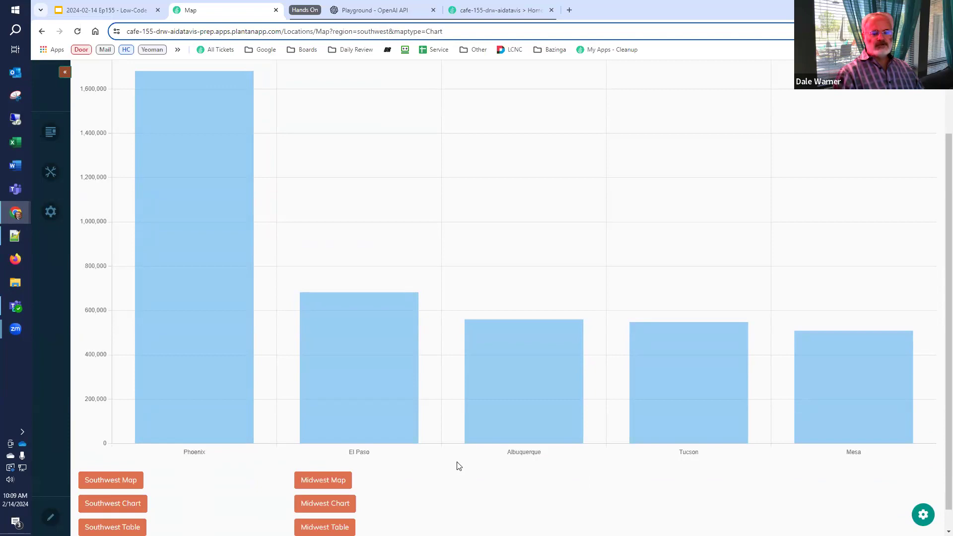
click(315, 501)
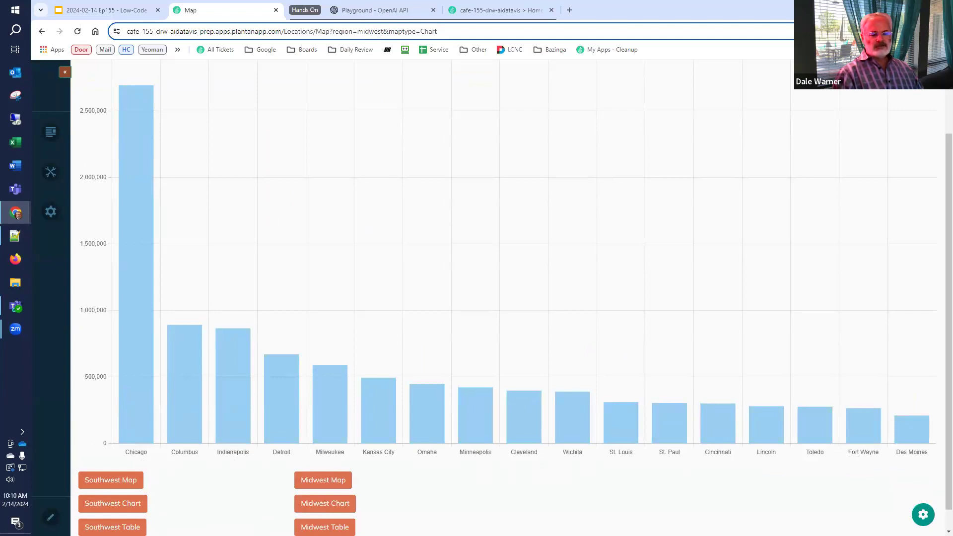
List the Midwest cities in a table, sorted by Name, then by Population ascending
click(325, 527)
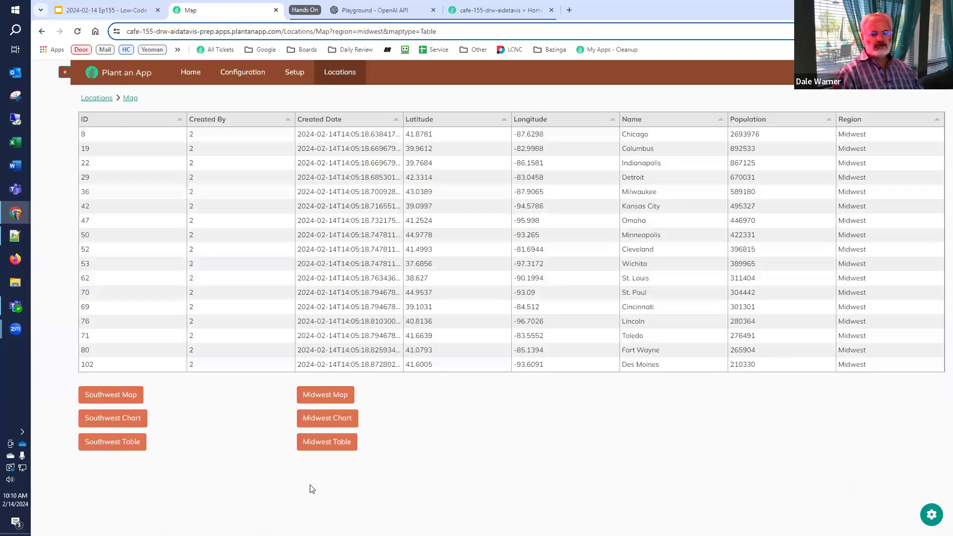
click(640, 125)
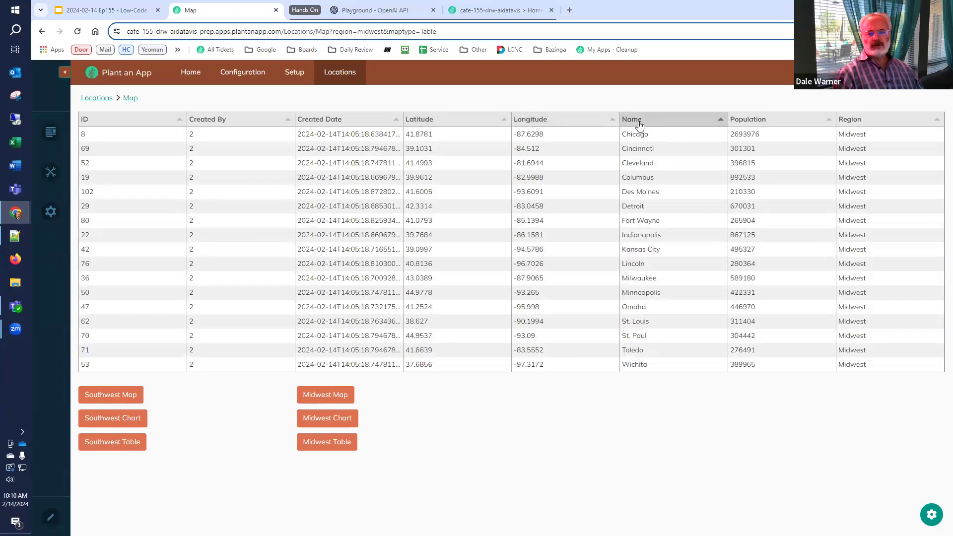
click(746, 121)
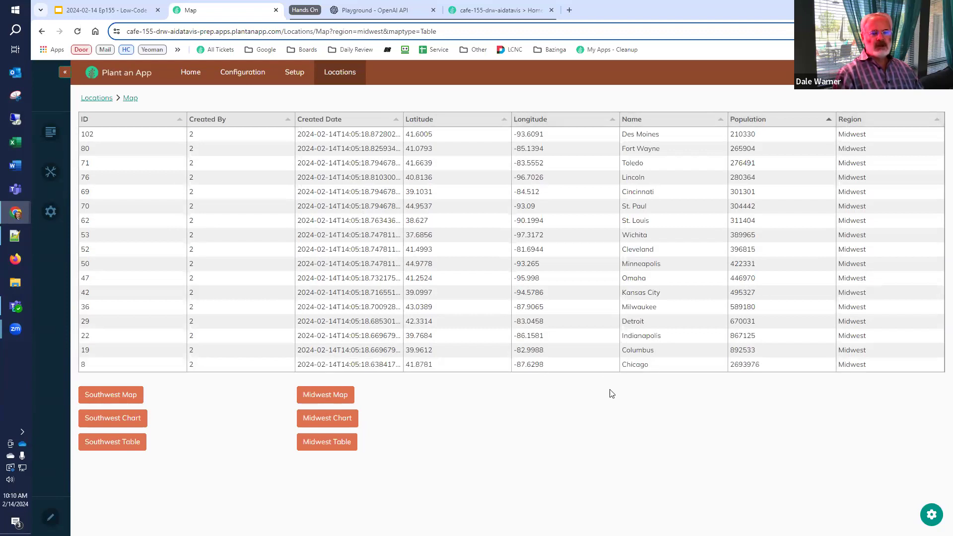
Close the Map tab, view slide 40 'Create the Locations Entity', then return to Plant an App
click(276, 10)
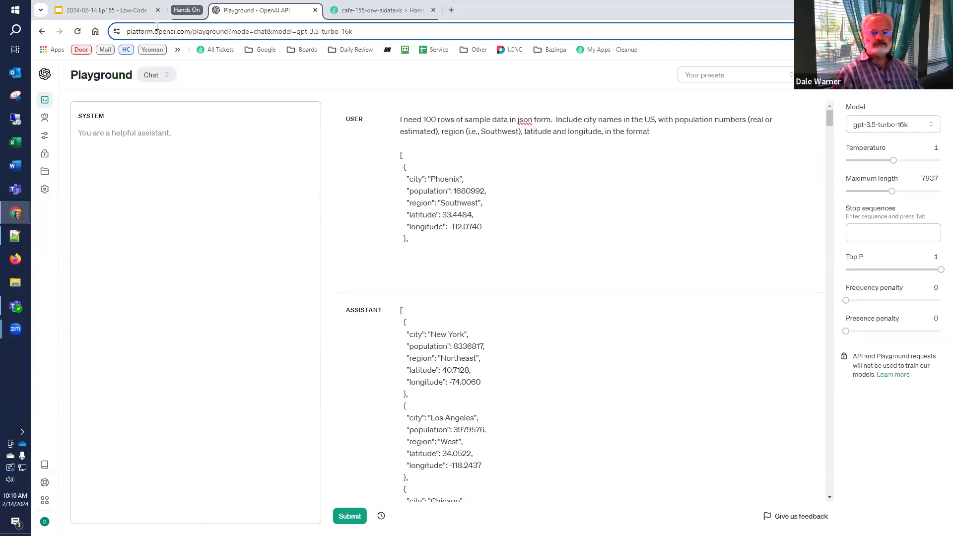
key(ctrl+1)
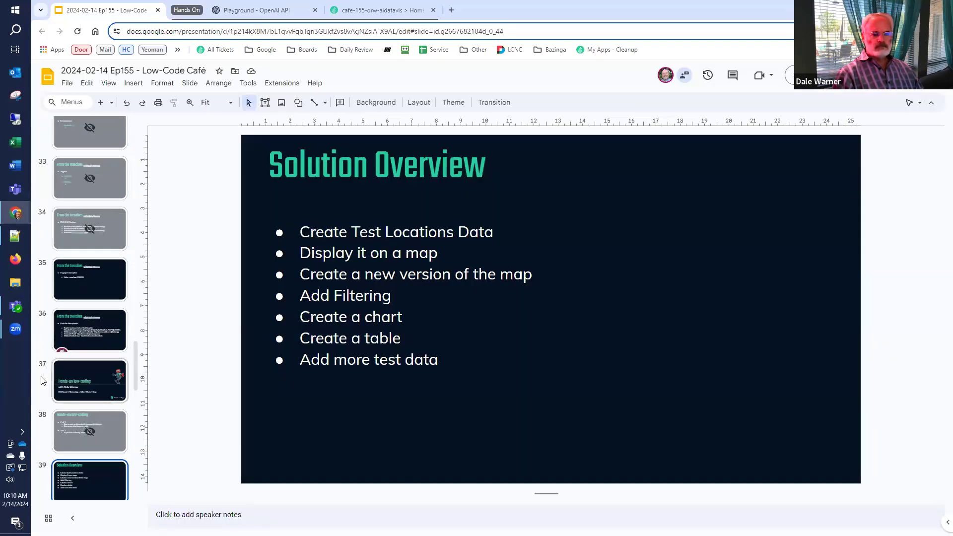
scroll(43, 383, down, 5)
click(42, 287)
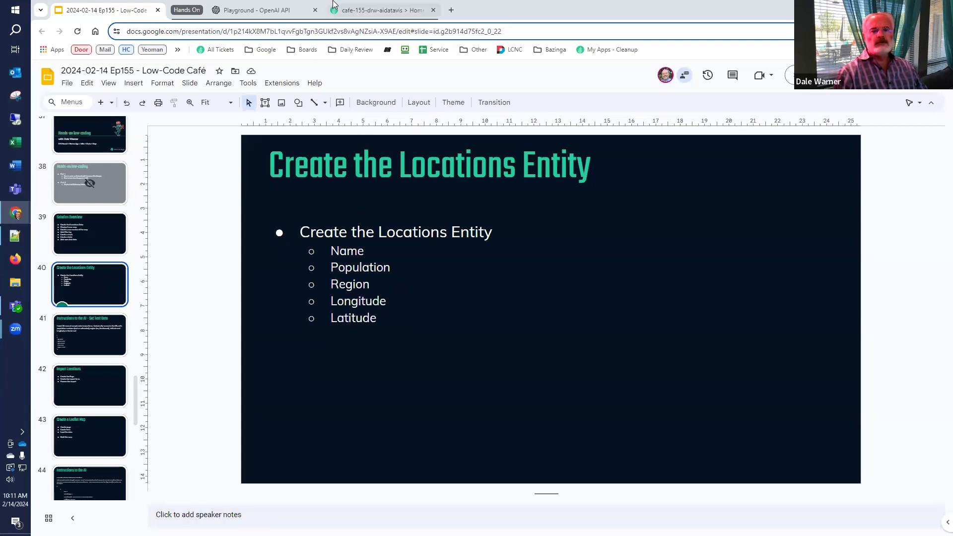
click(371, 11)
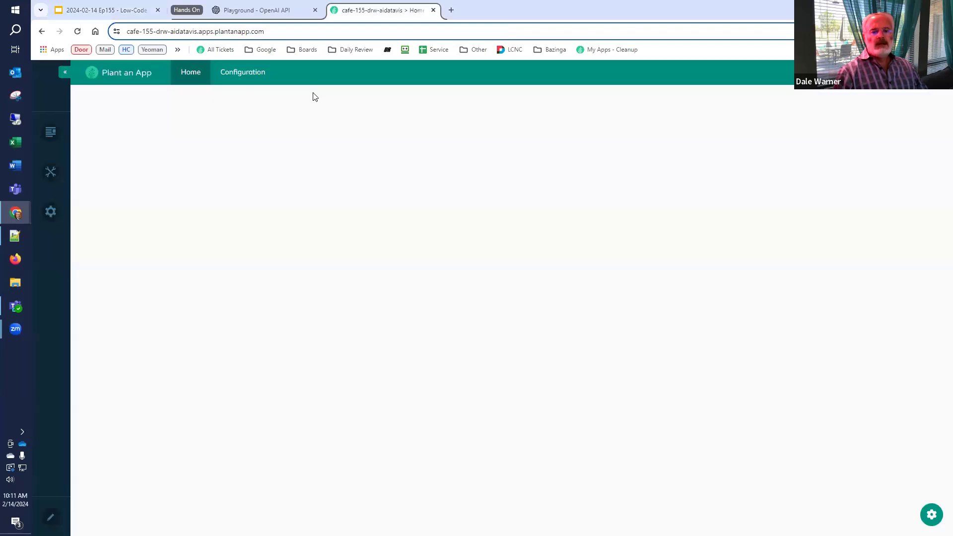
Start a new site page with name 'Setup' and title 'Setup'
click(245, 75)
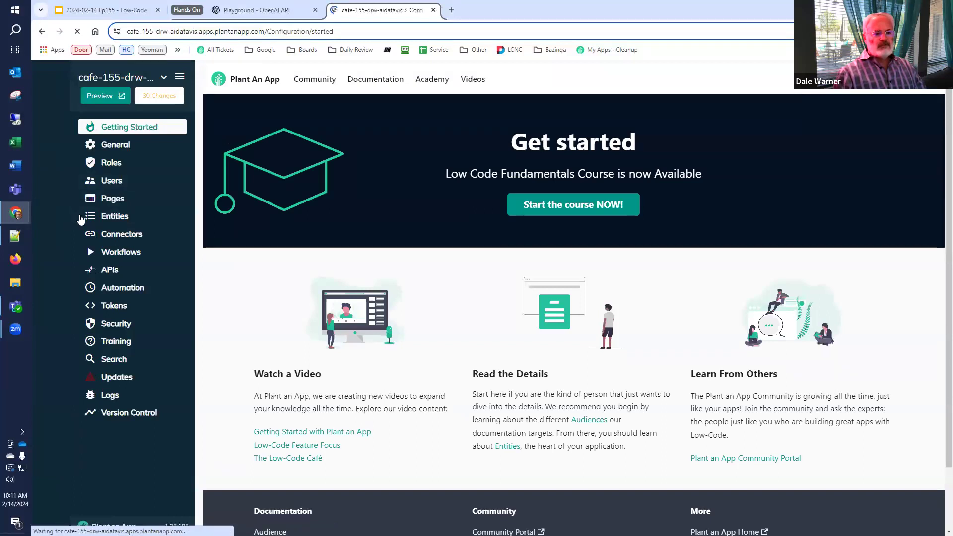
click(110, 199)
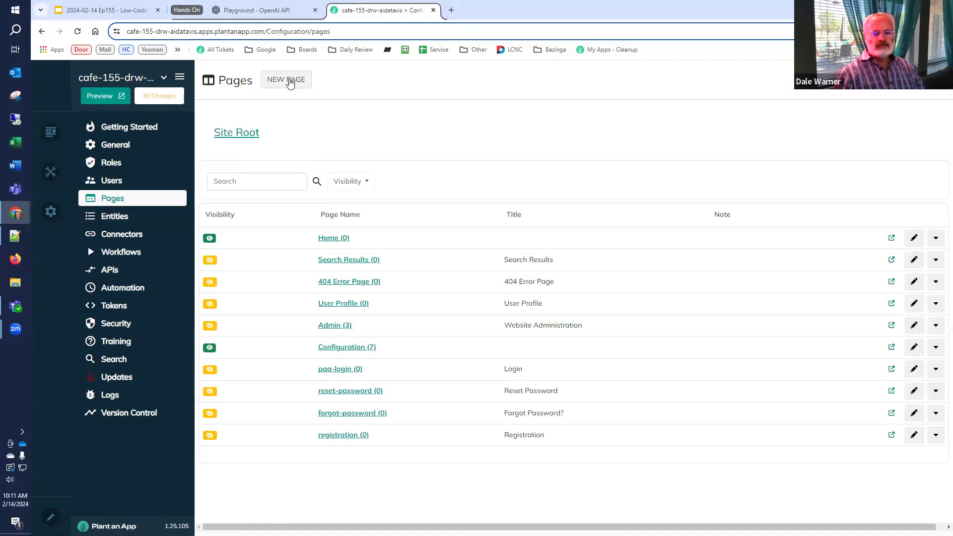
click(290, 82)
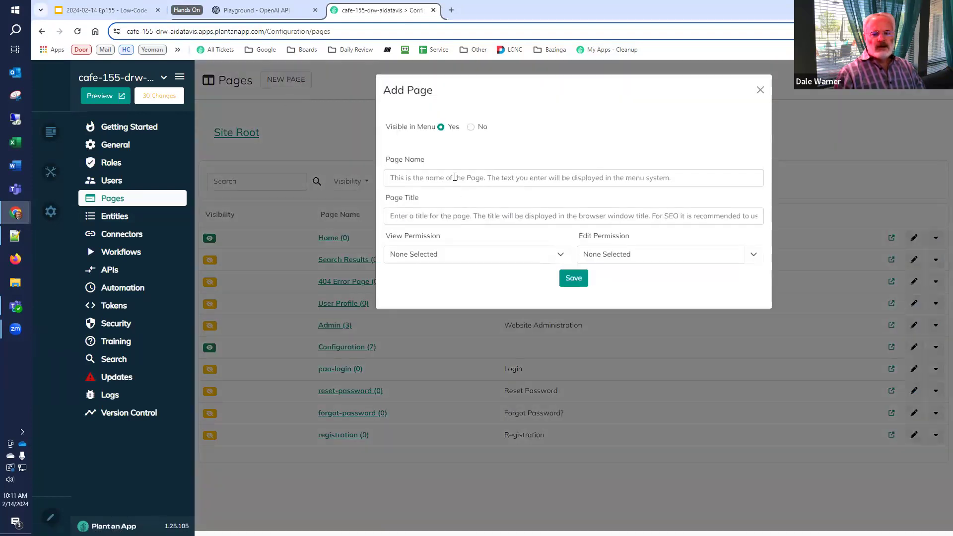
click(455, 177)
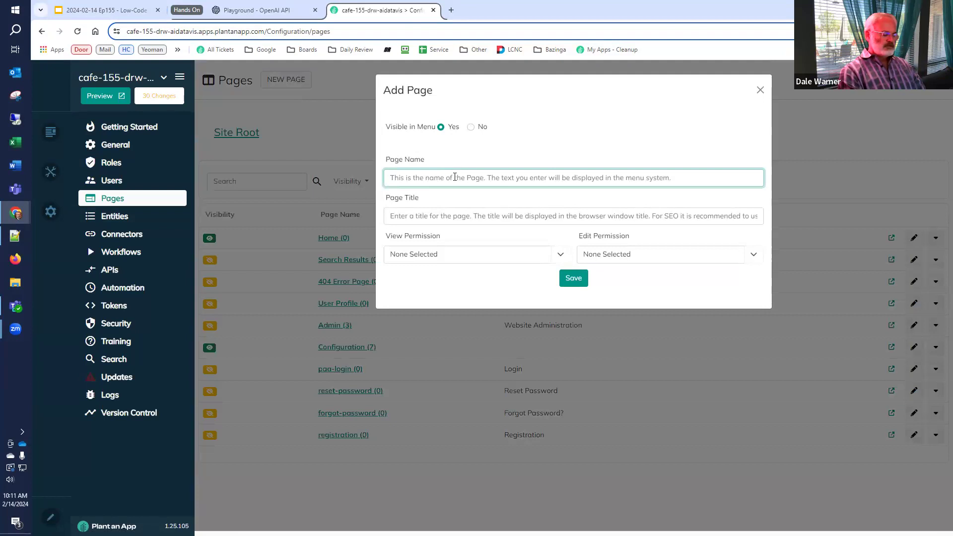
text(Setup)
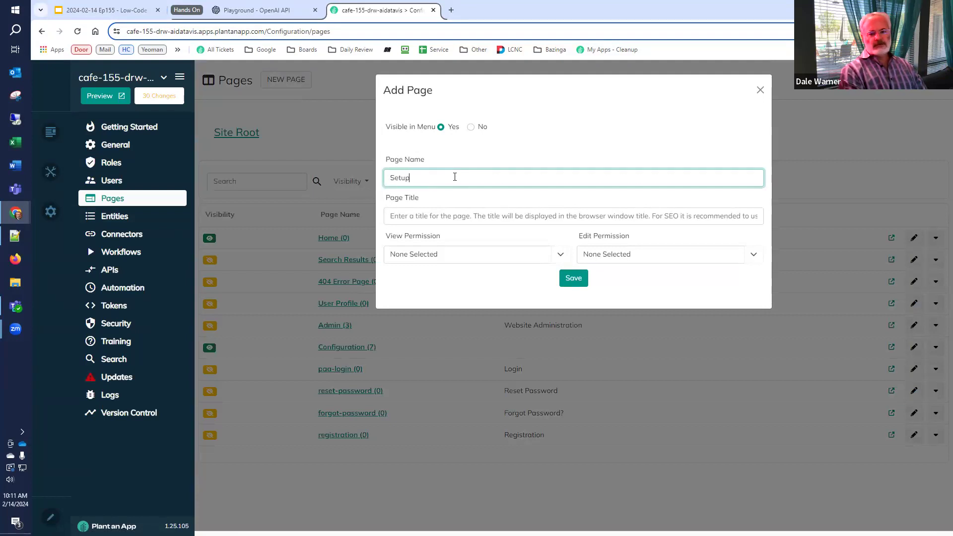
key(Tab)
text(Setup)
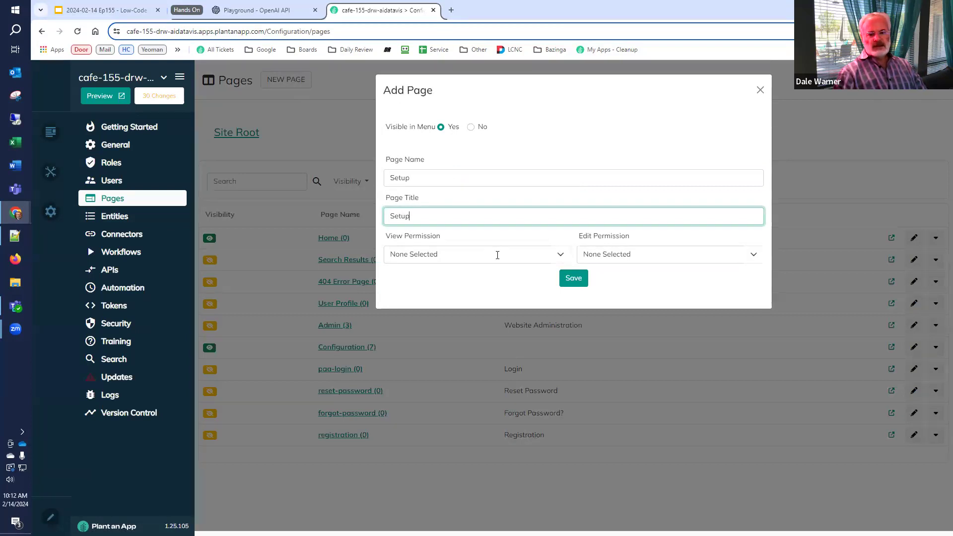
Allow viewing by all roles except Users and All Users, editing also excluding Managers, and save
click(560, 255)
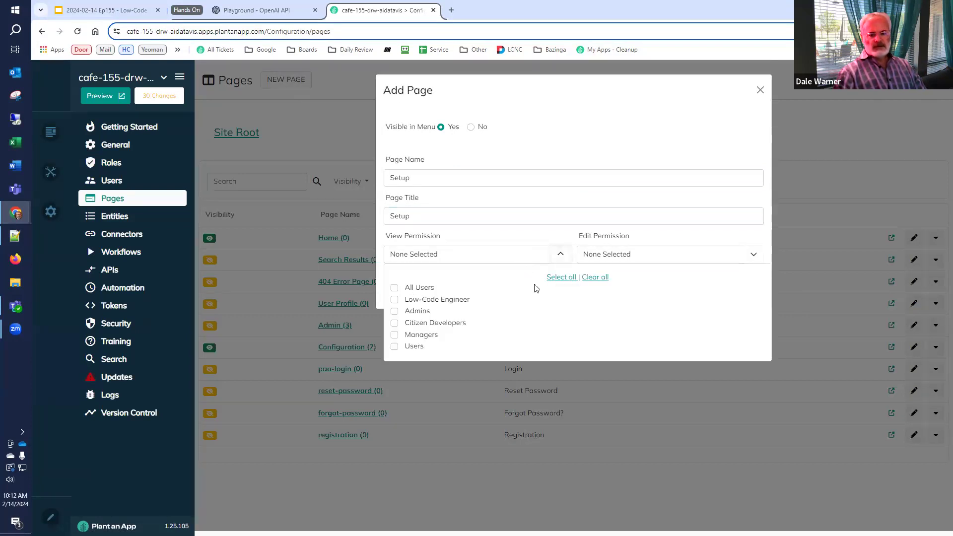
click(557, 278)
click(395, 345)
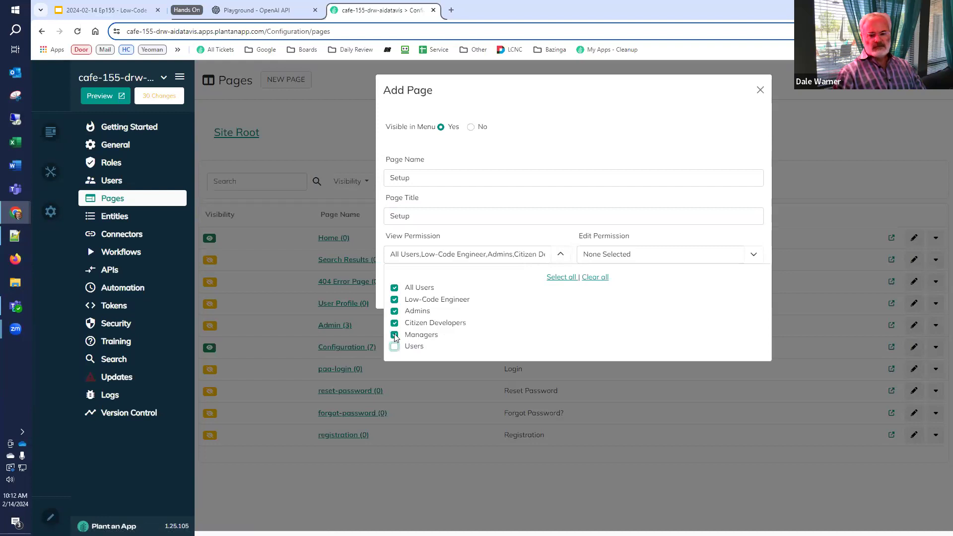
click(395, 288)
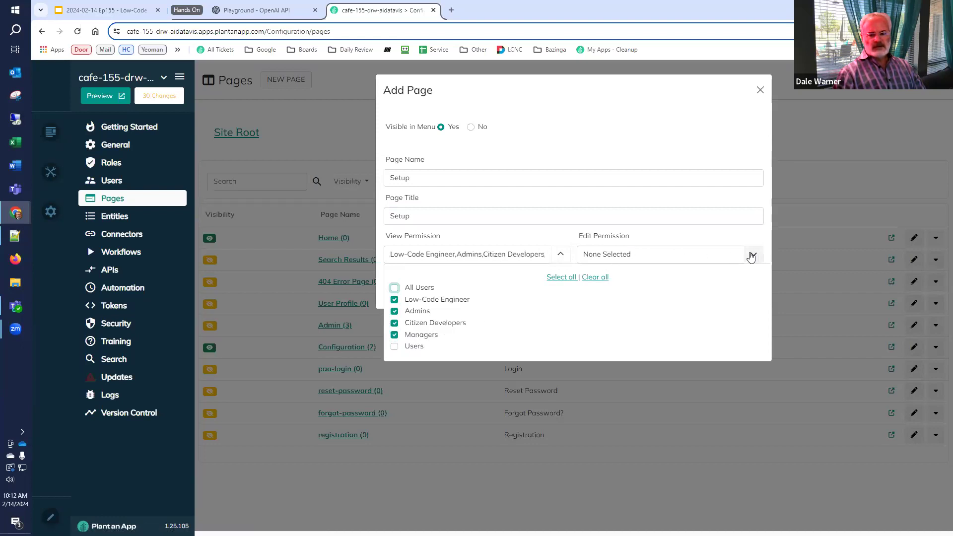
click(753, 255)
click(666, 281)
click(587, 334)
click(587, 323)
click(549, 297)
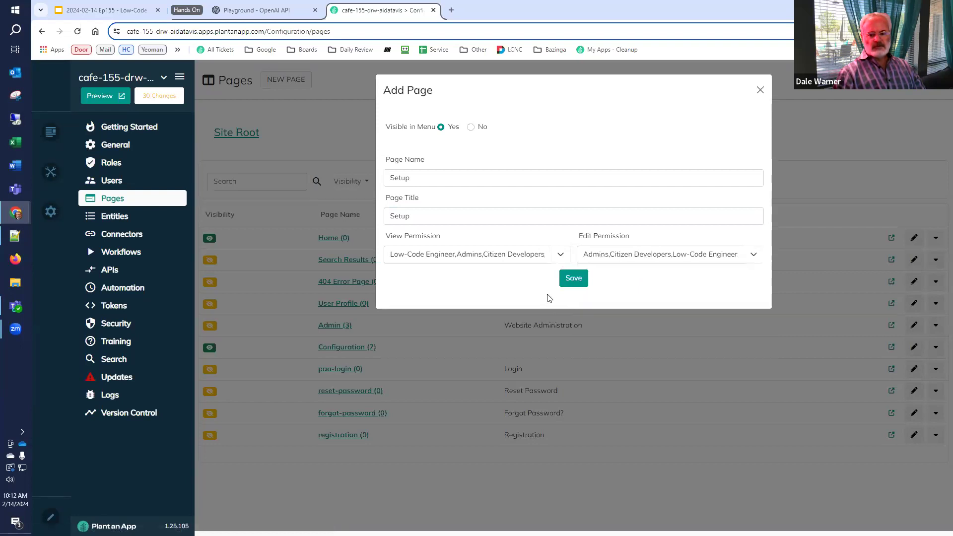
click(574, 278)
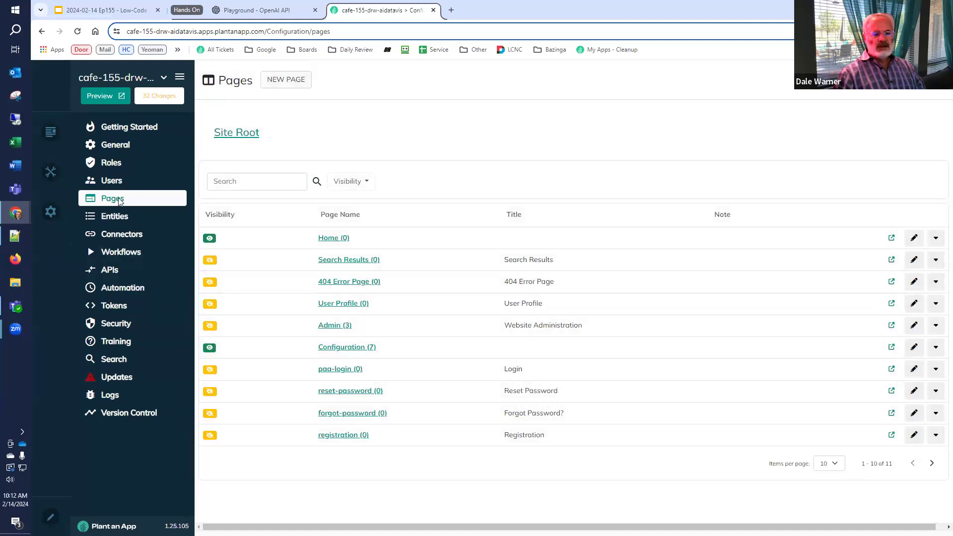
click(116, 217)
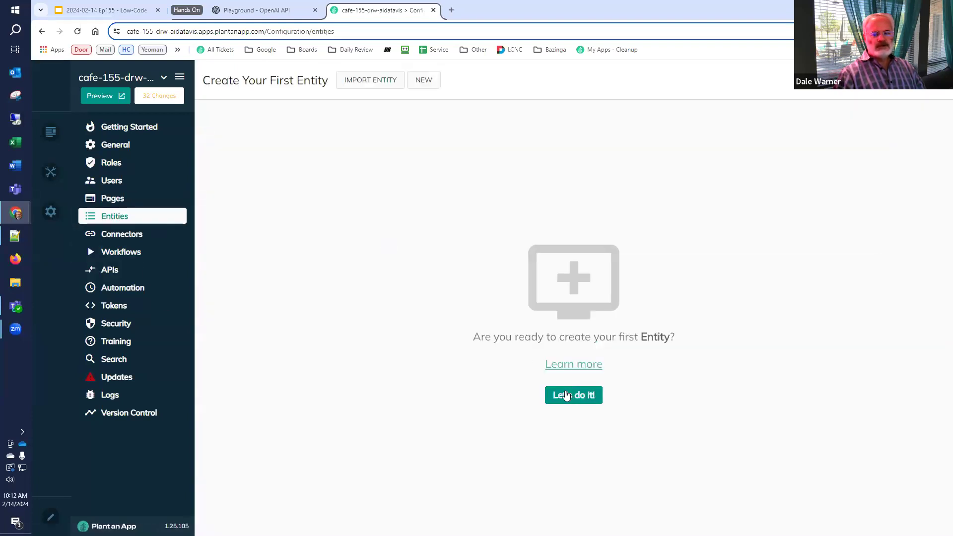
Create an entity in the Default namespace named Location/Locations with parent page Setup
click(423, 81)
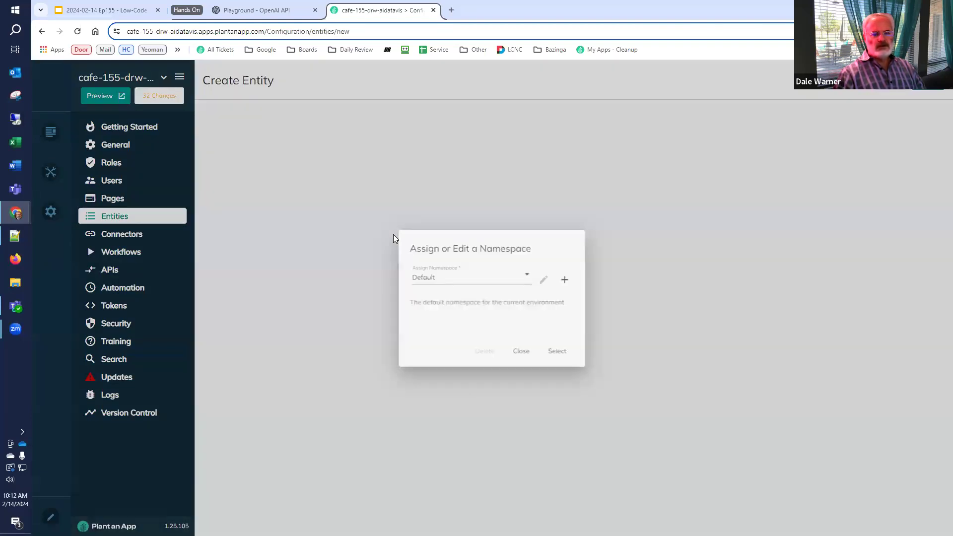
click(557, 356)
click(517, 160)
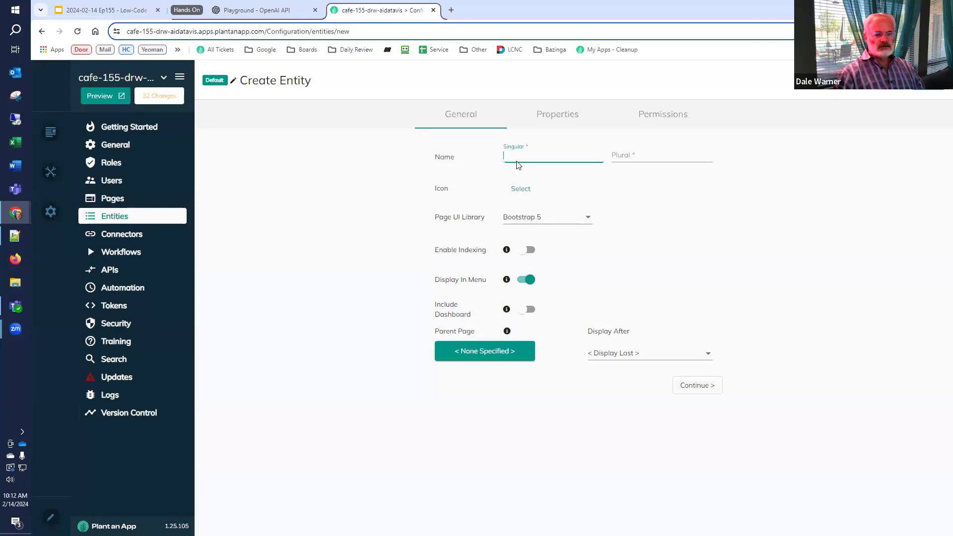
text(Locations)
key(BackSpace)
key(Tab)
text(Locations)
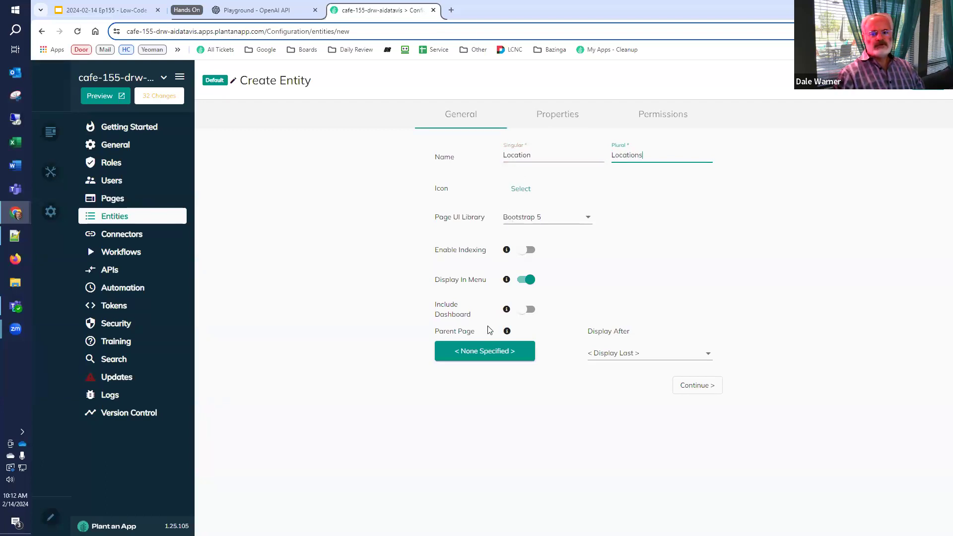
click(495, 353)
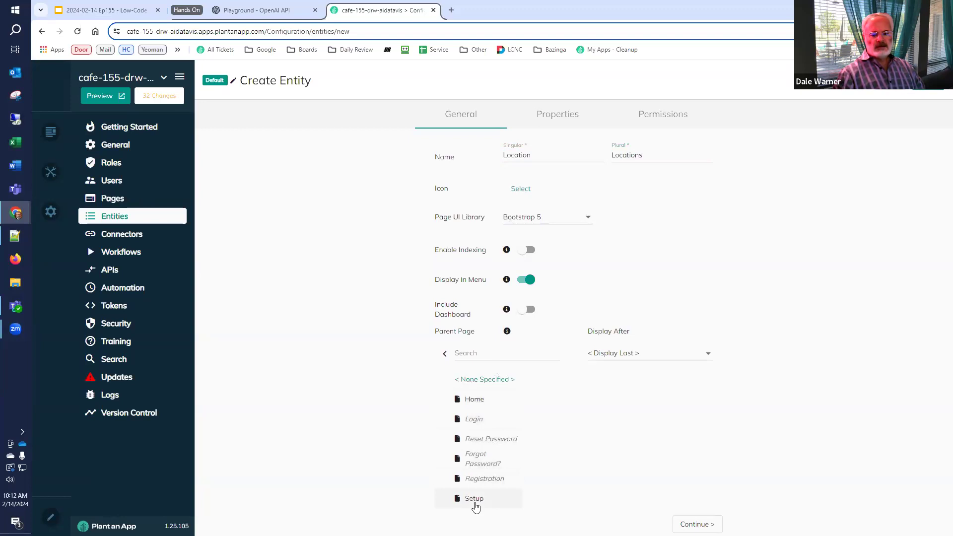
click(475, 499)
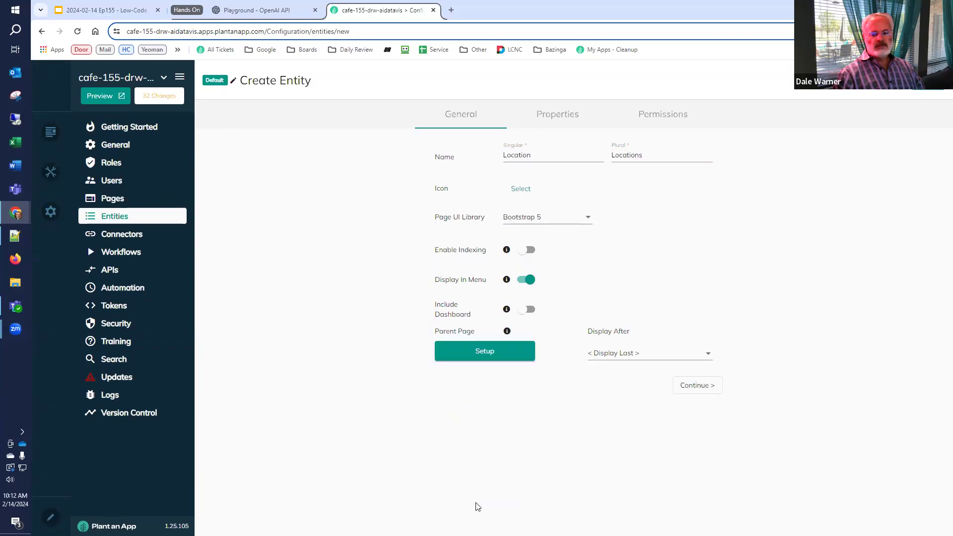
Add custom properties Name, Population, Region, Longitude and Latitude
click(548, 119)
click(268, 363)
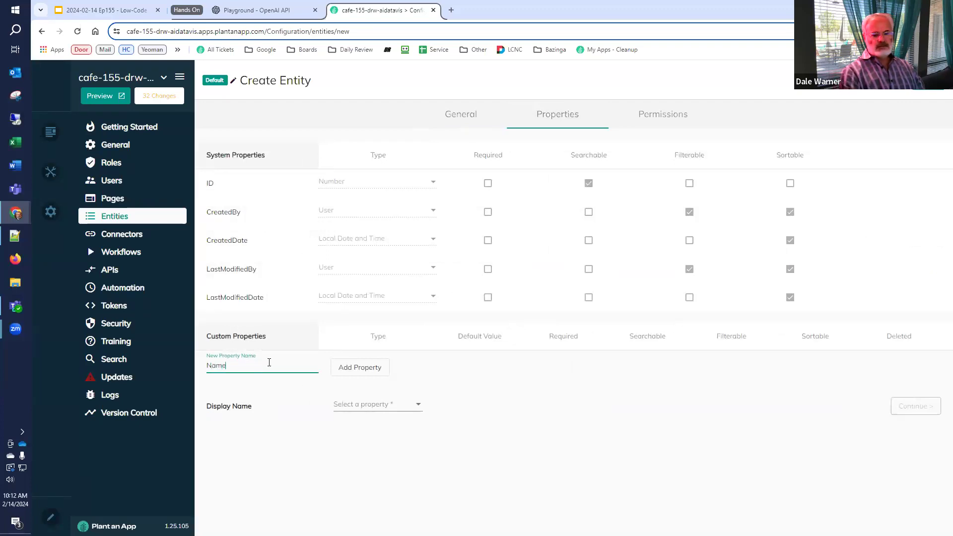
text(Name)
click(336, 372)
click(217, 392)
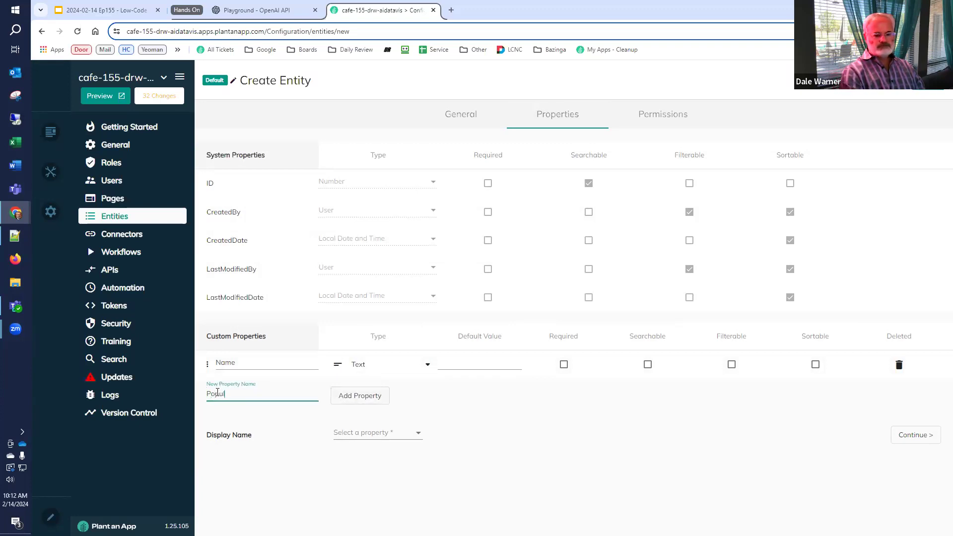
click(345, 399)
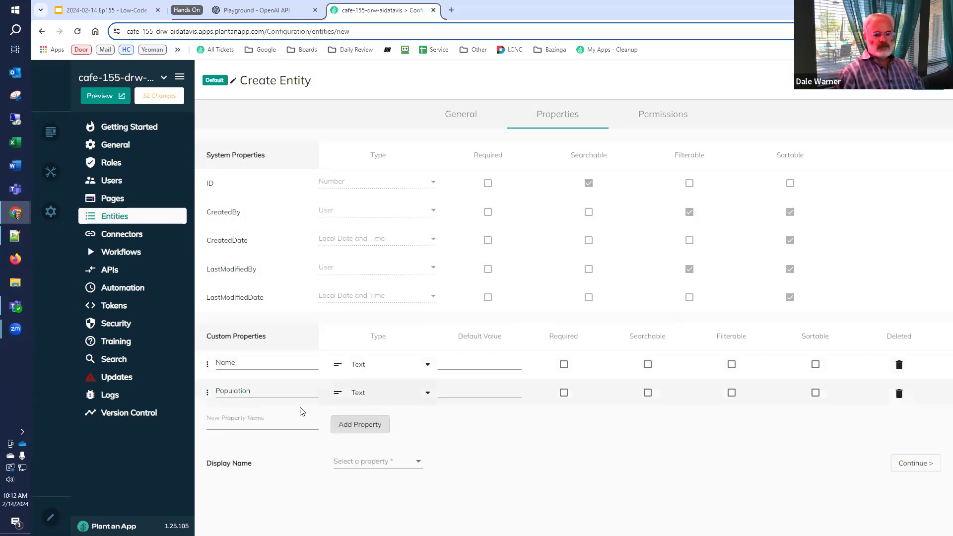
click(279, 422)
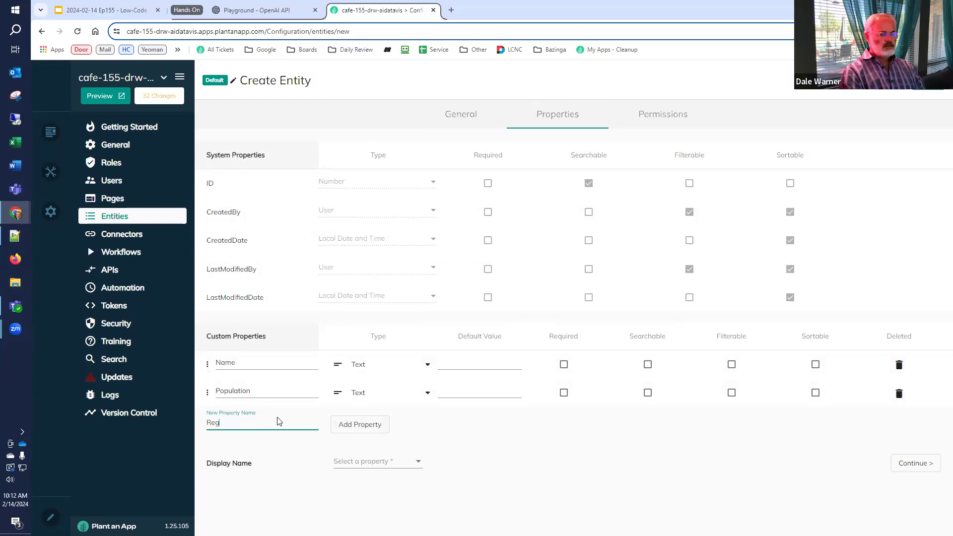
text(Region)
click(347, 425)
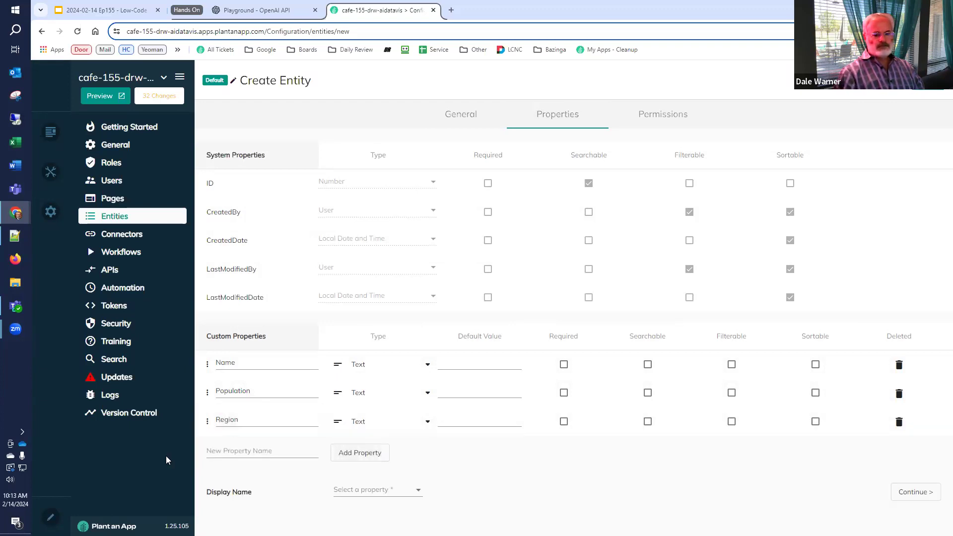
click(225, 454)
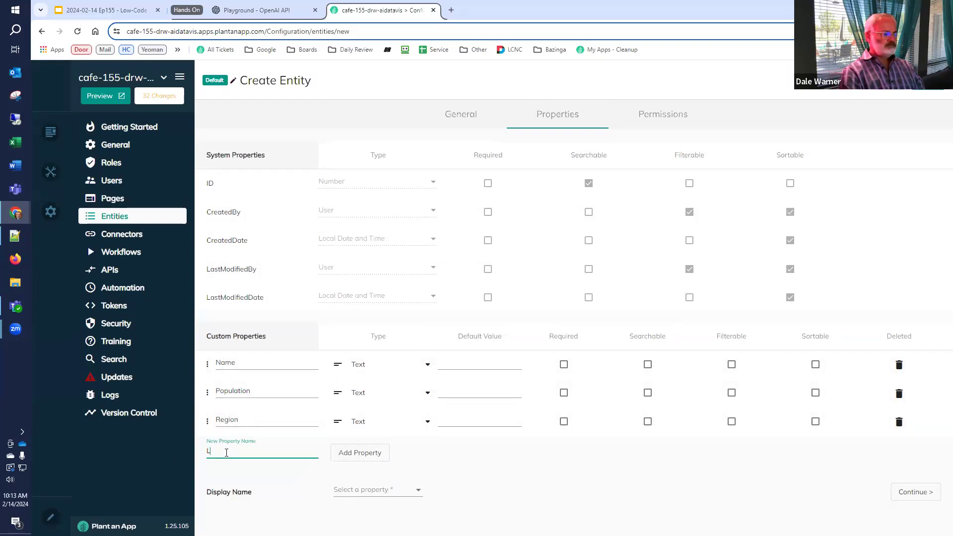
text(Longitute)
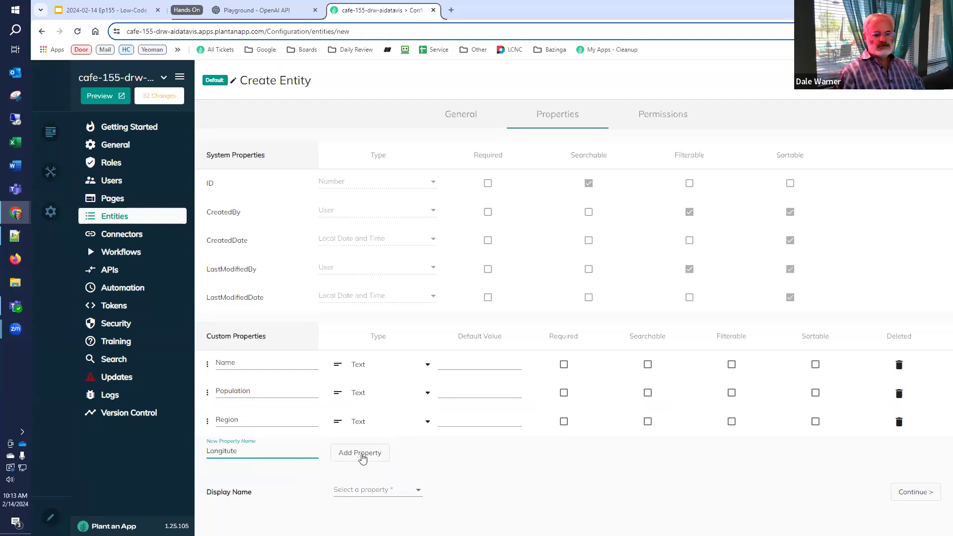
key(BackSpace)
key(BackSpace)
text(gitud)
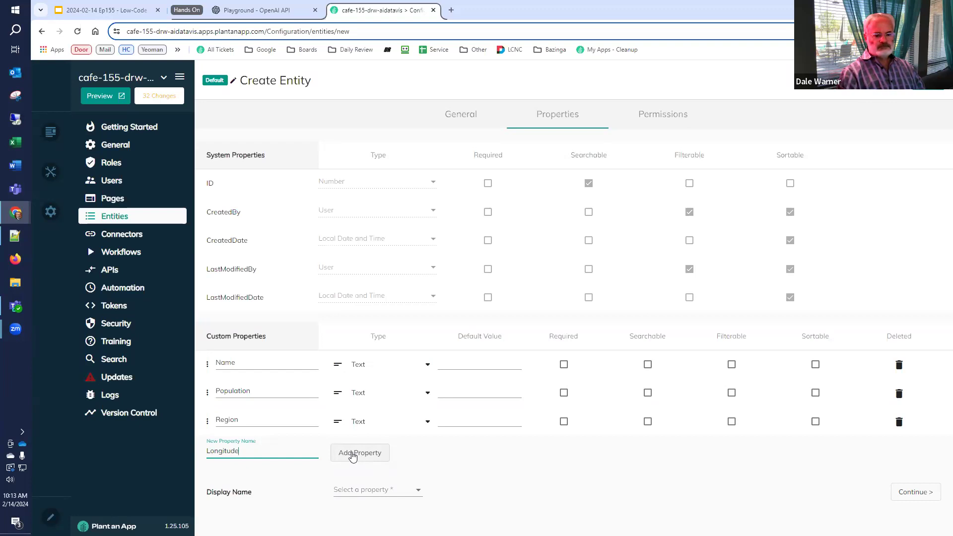
text(e)
click(355, 454)
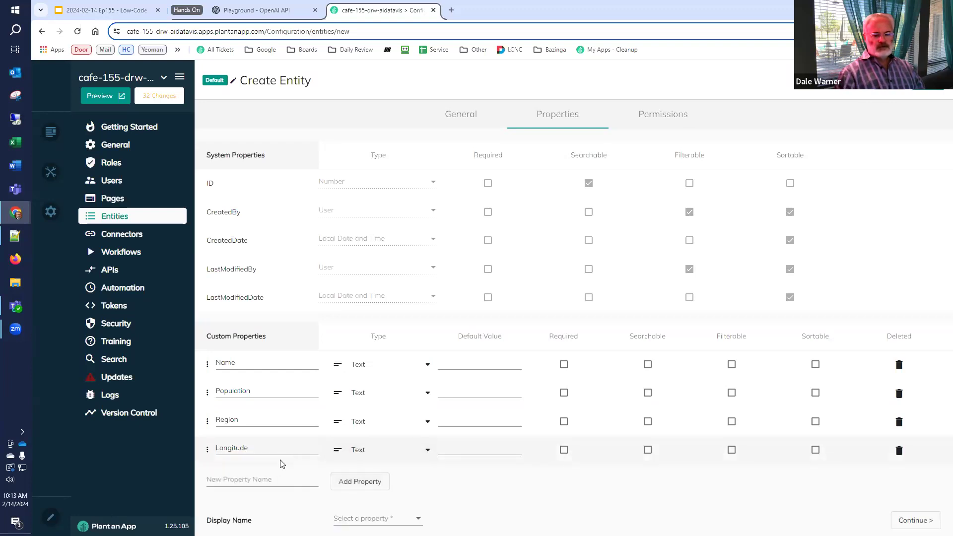
click(281, 478)
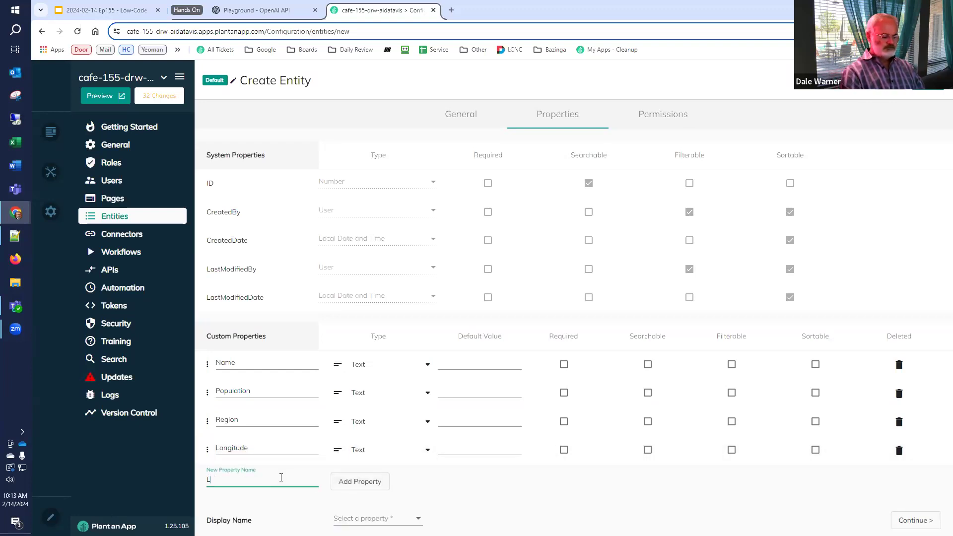
click(372, 483)
Make Latitude and Longitude decimal numbers and Population an integer
scroll(372, 482, down, 1)
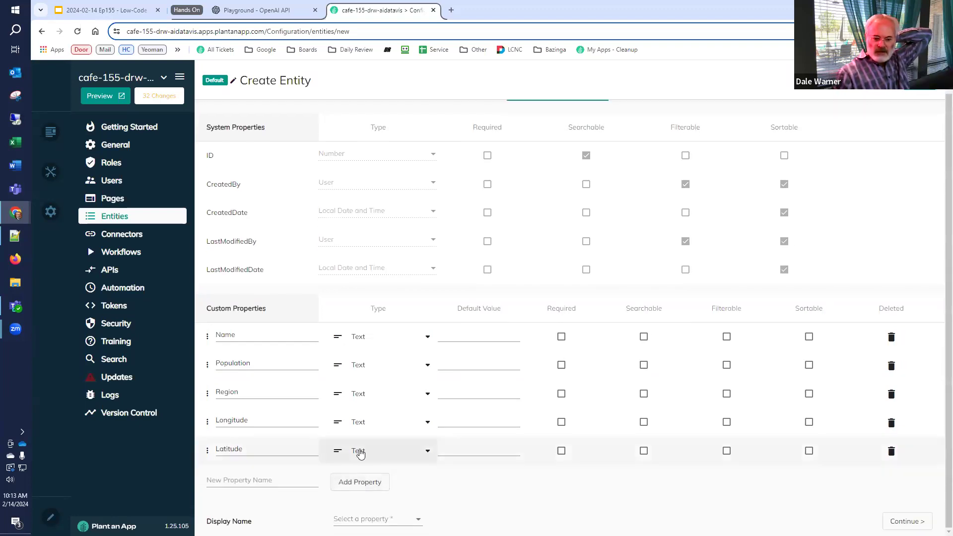
click(358, 451)
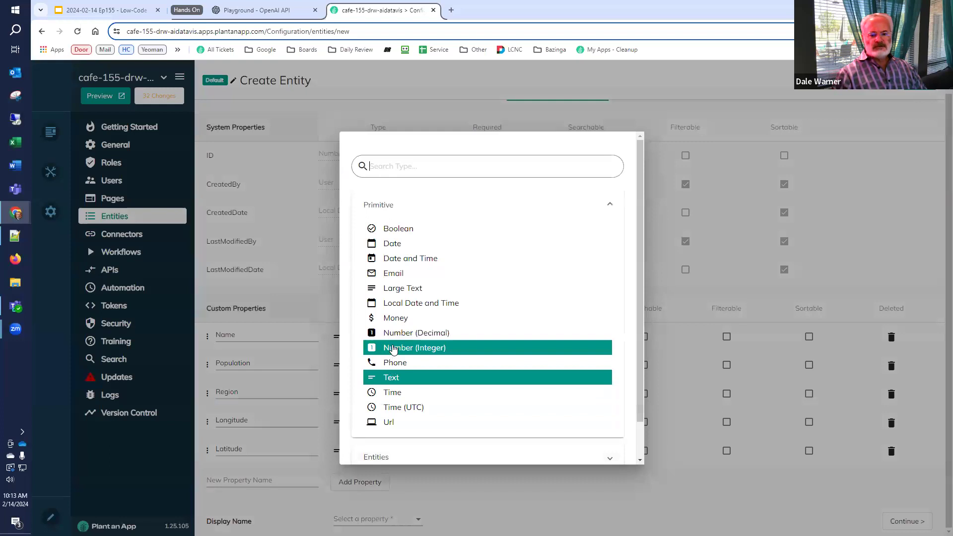
click(393, 333)
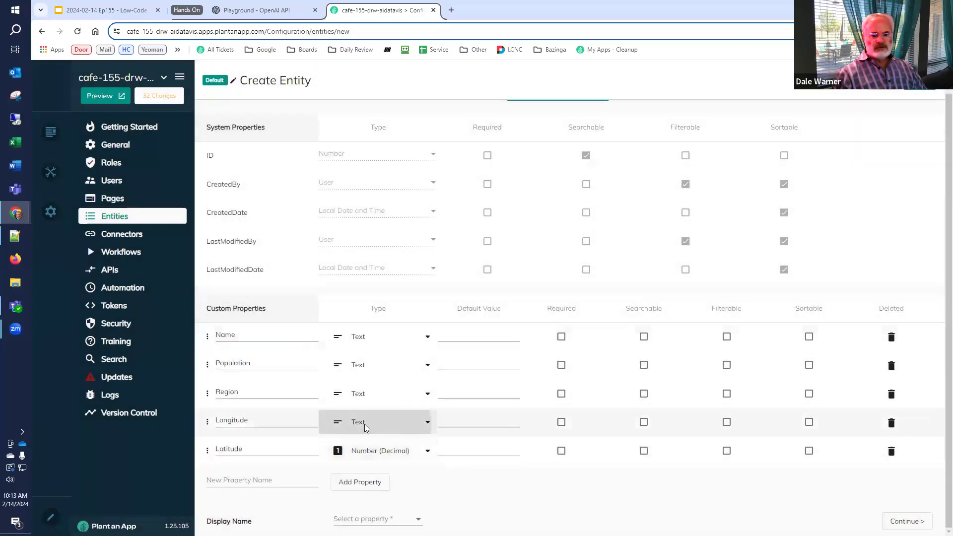
click(357, 421)
click(396, 336)
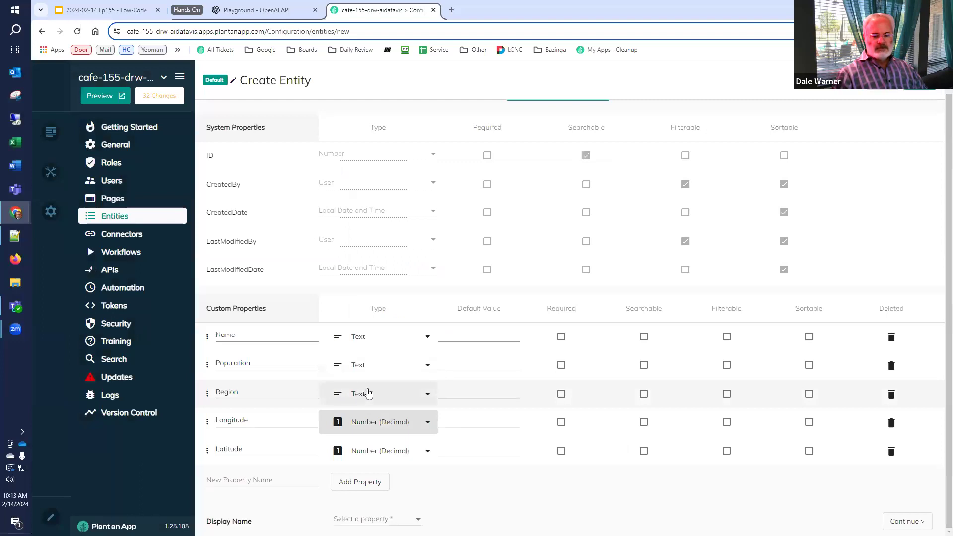
click(374, 366)
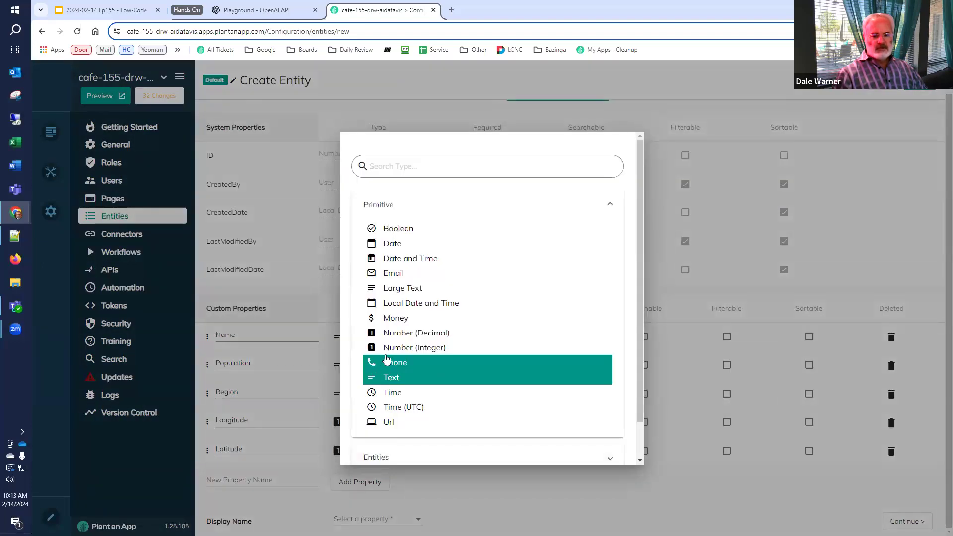
click(389, 349)
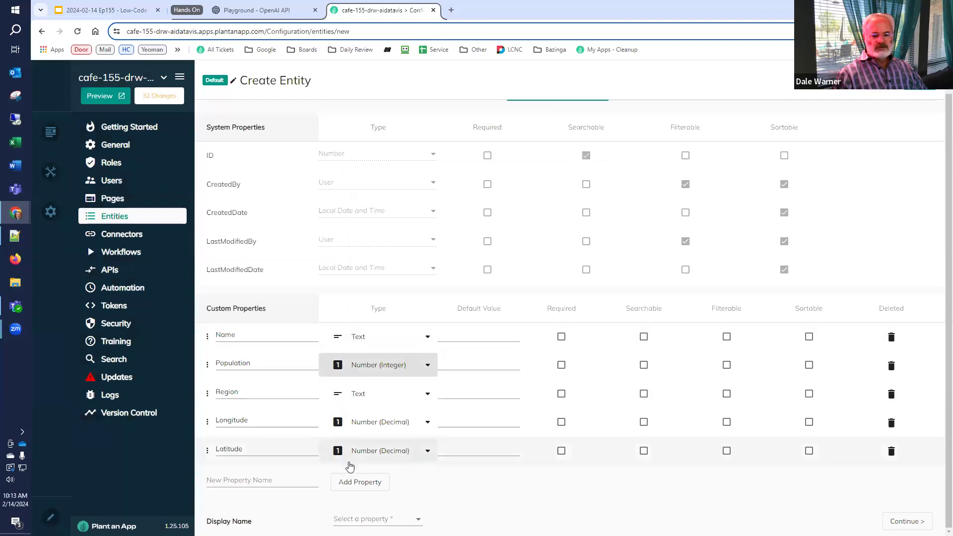
Use Name as the display name, make Region filterable, and make Population, Region, Longitude and Latitude sortable
click(374, 520)
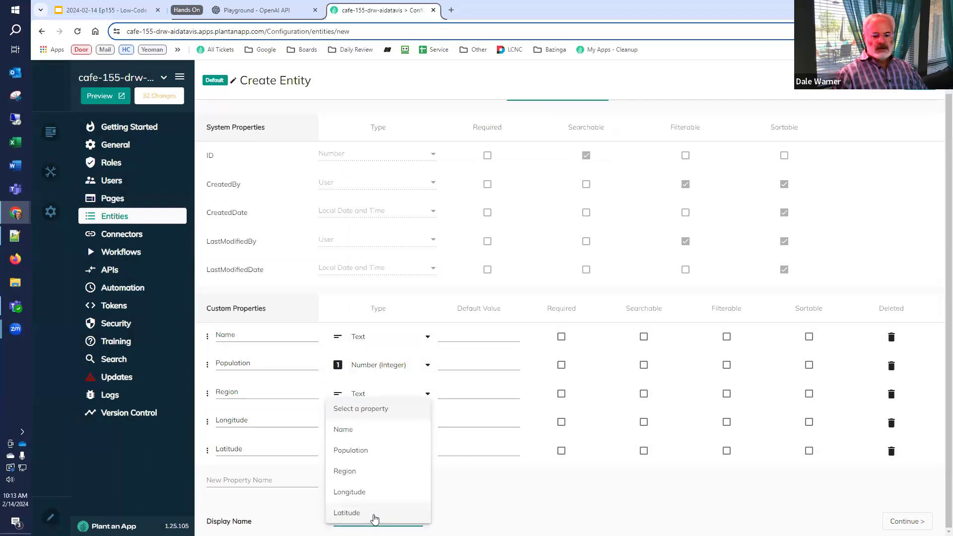
click(361, 431)
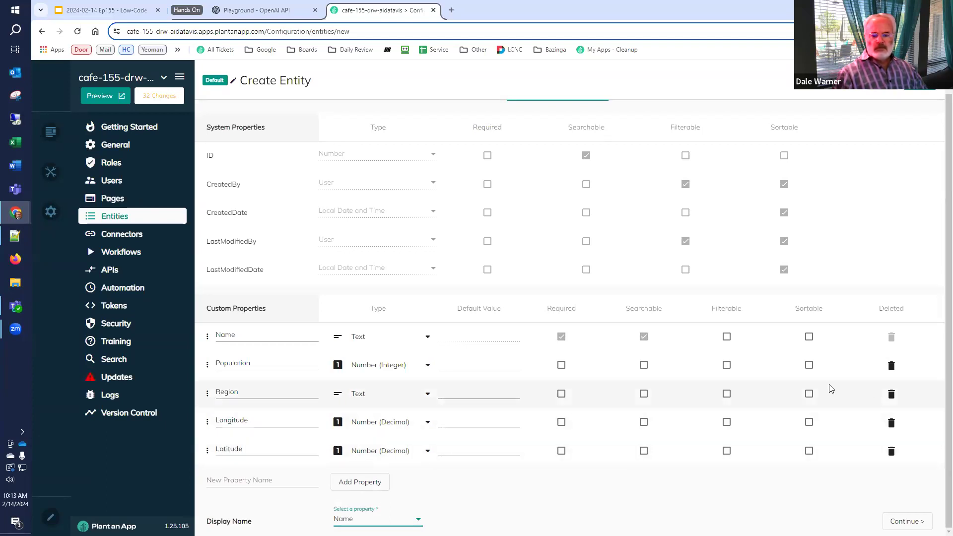
click(728, 396)
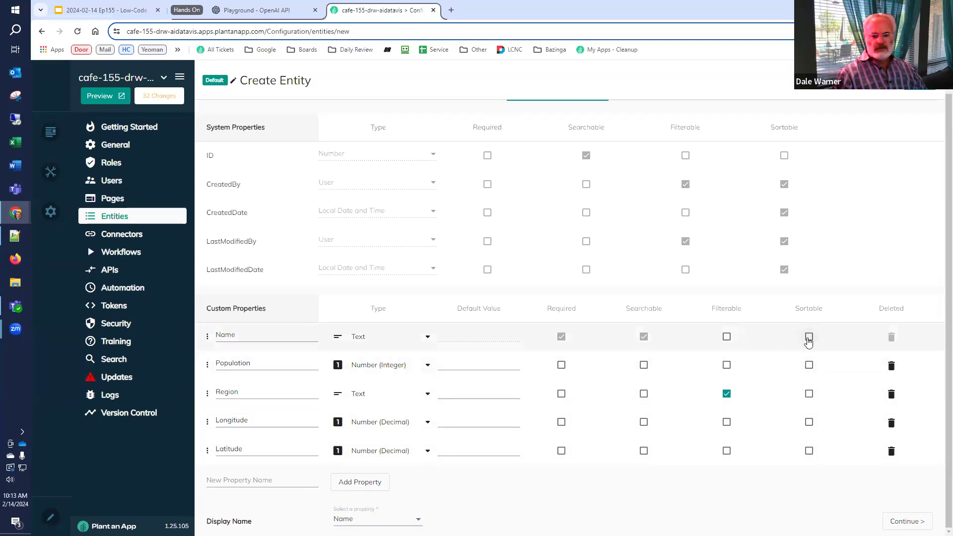
click(810, 365)
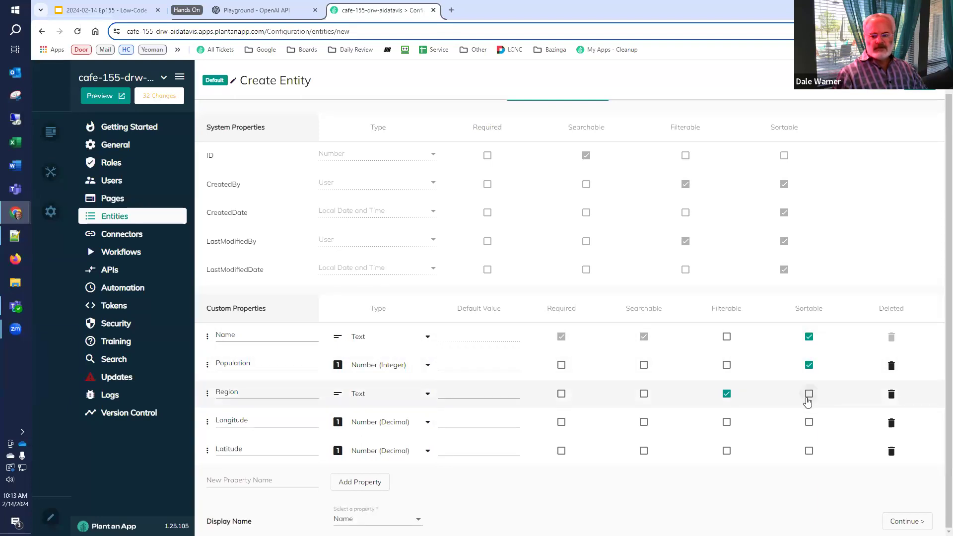
click(809, 422)
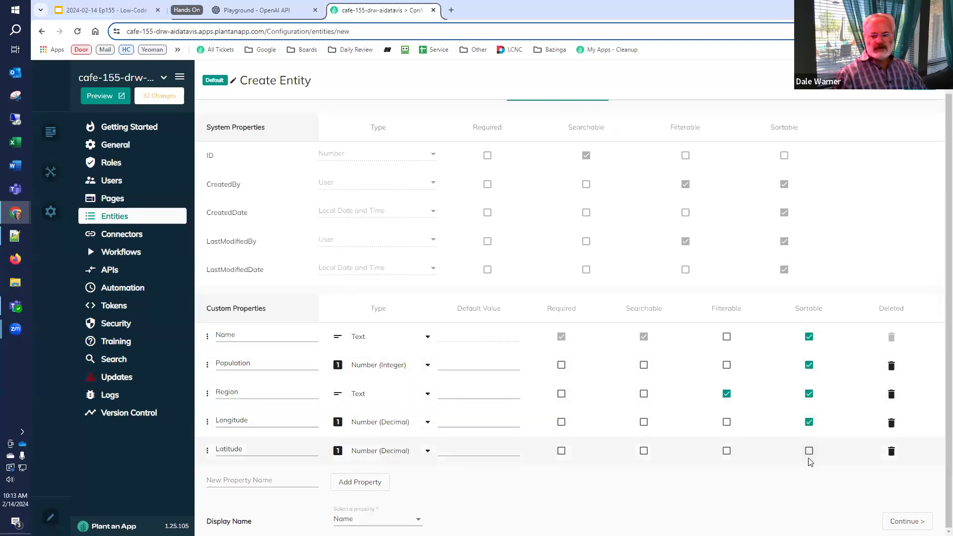
click(809, 452)
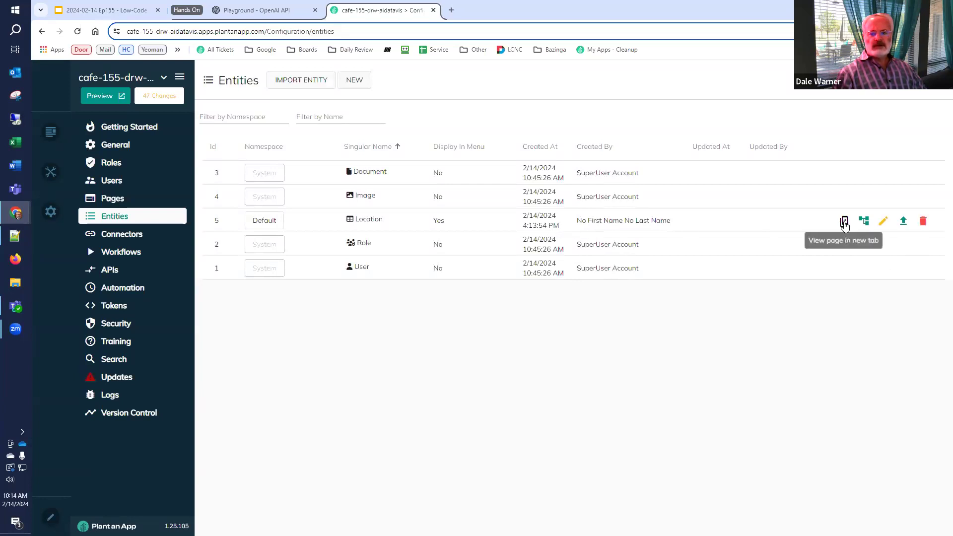
Preview the app, open the empty Locations listing under Setup, and view the Add Location form
click(107, 96)
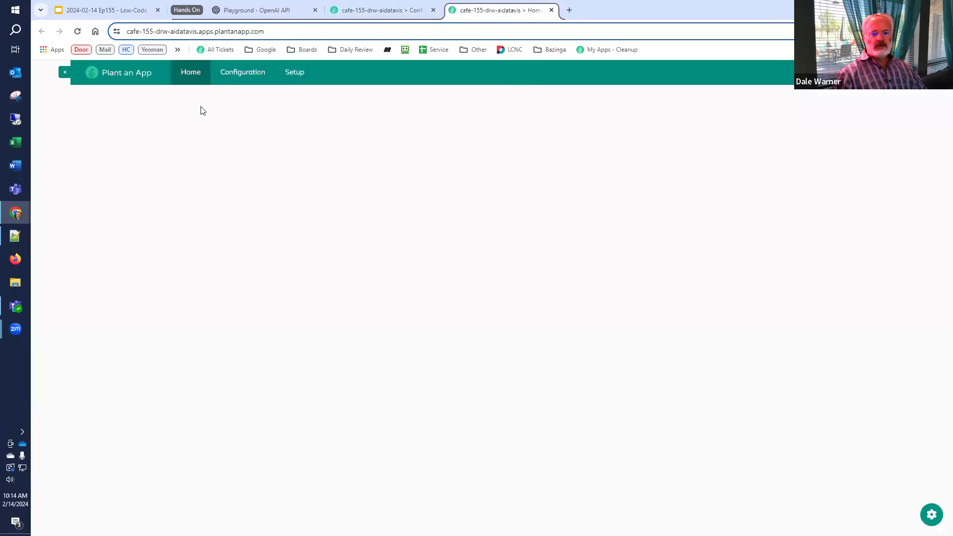
mouse_move(304, 83)
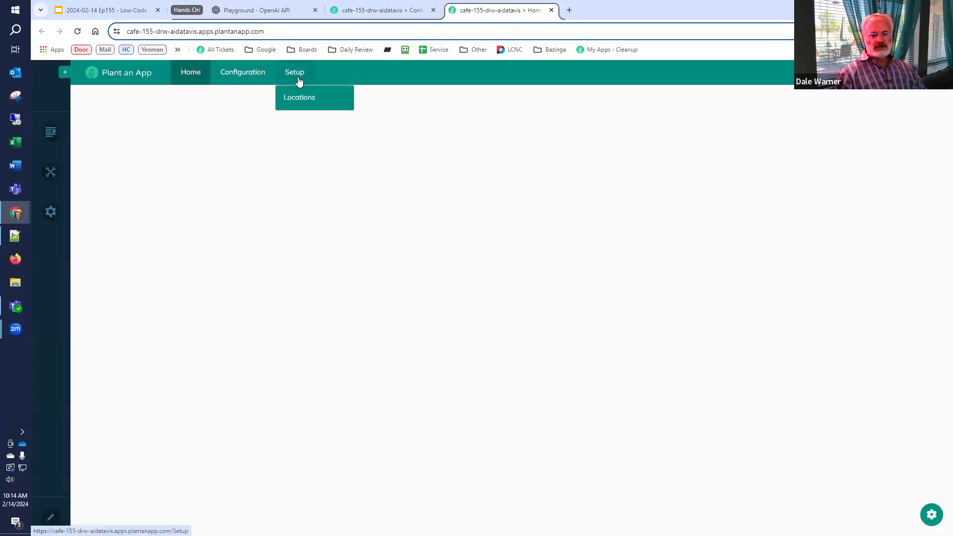
click(294, 99)
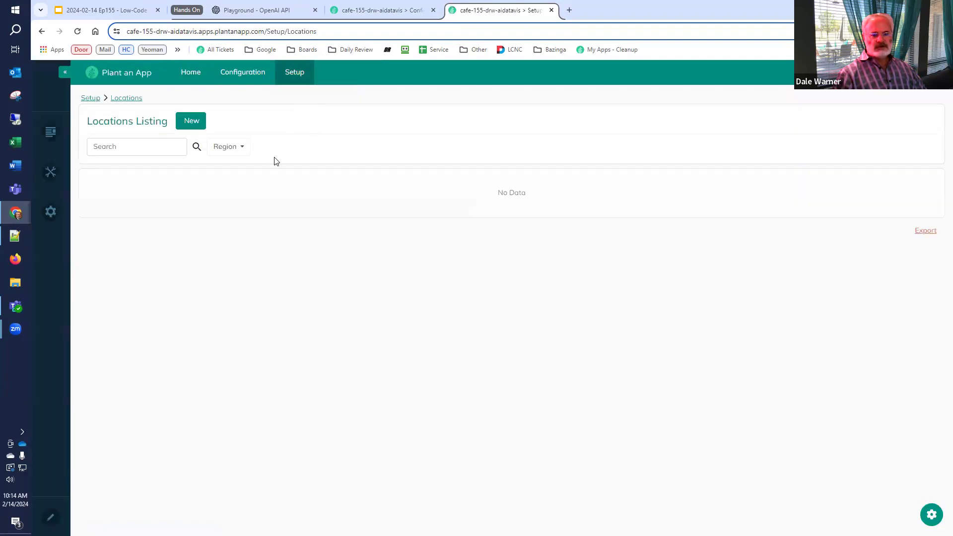
click(198, 126)
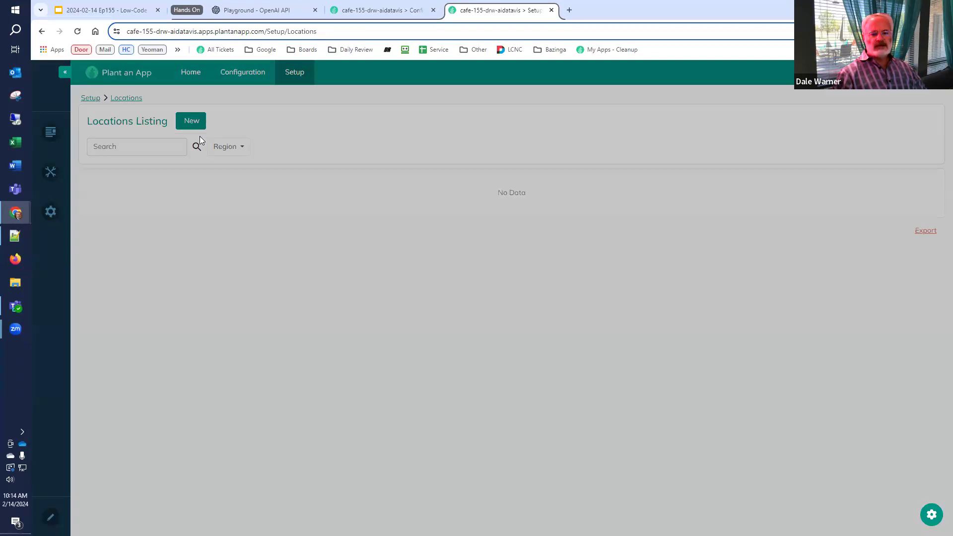
click(629, 90)
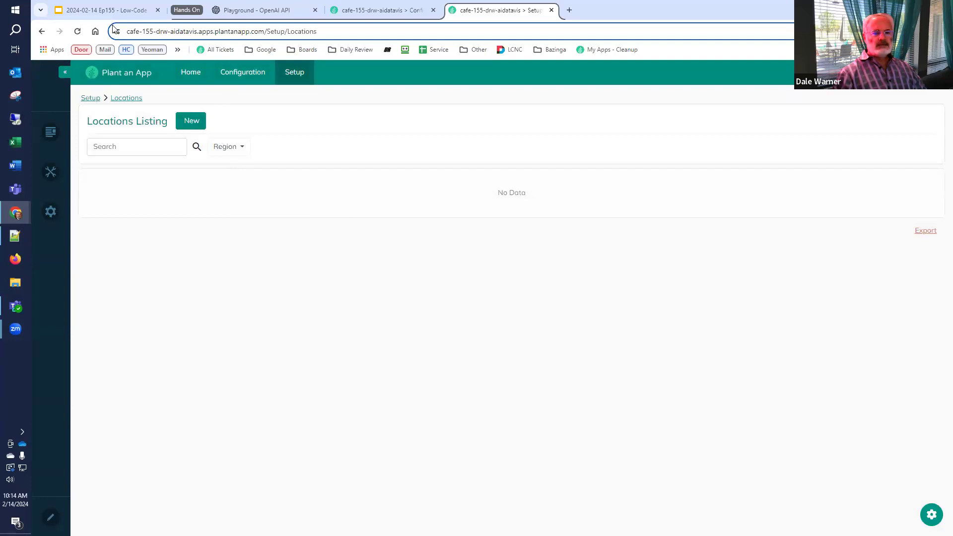
click(102, 10)
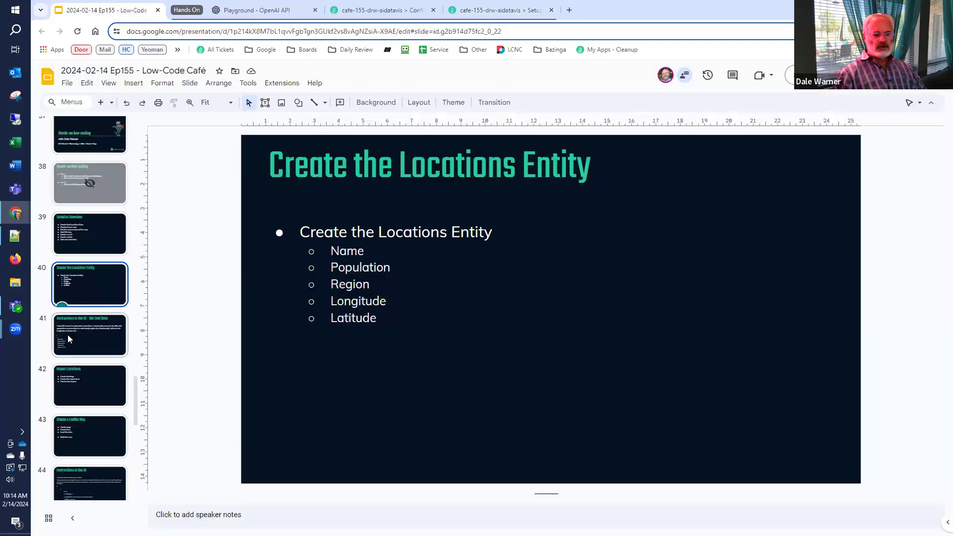
Select all the prompt text on the 'Get Test Data' slide, undoing an accidental text-box move
click(50, 336)
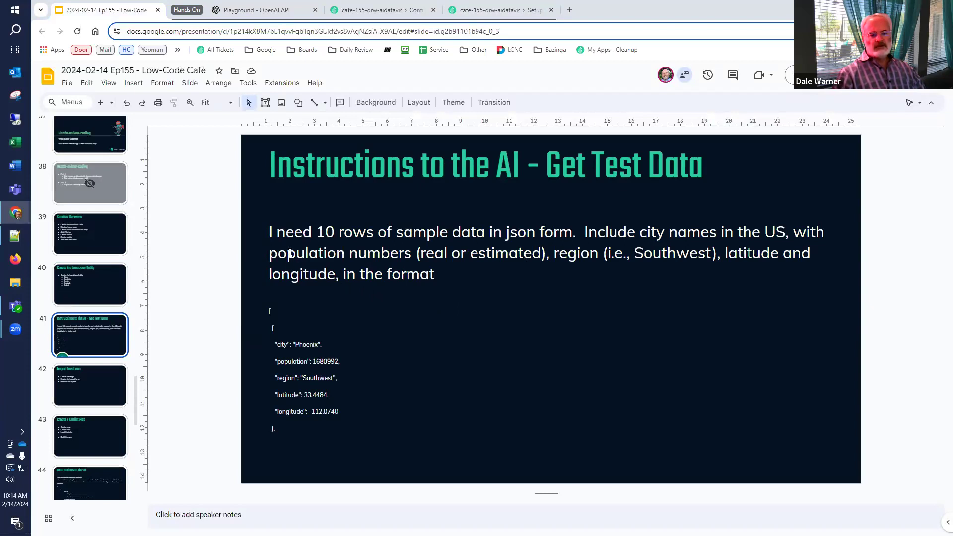
click(269, 229)
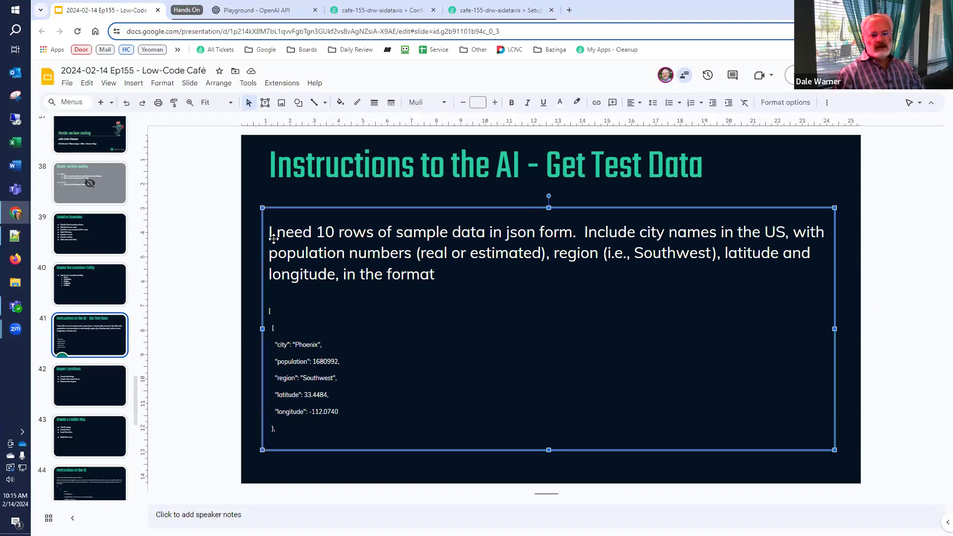
drag(272, 221, 284, 246)
key(ctrl+z)
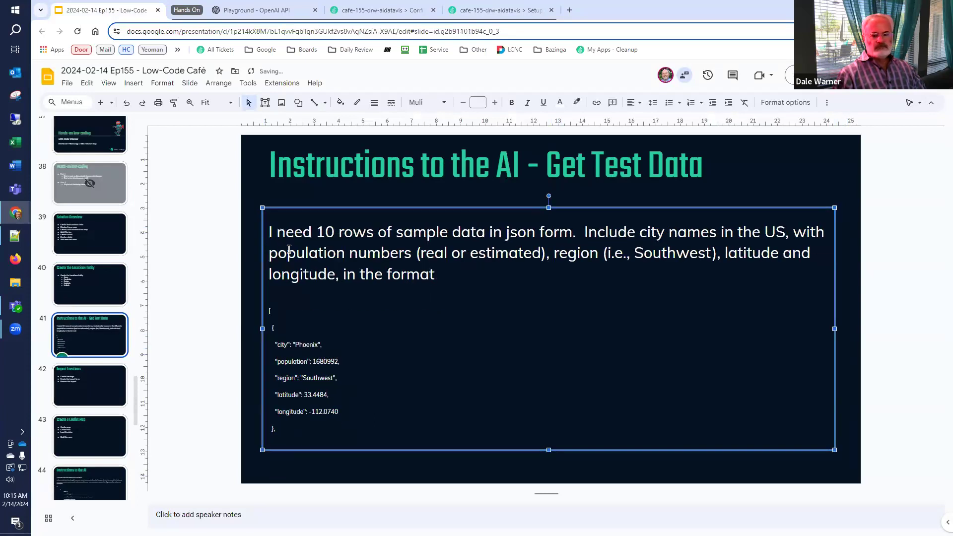
double_click(297, 233)
key(ctrl+a)
key(ctrl+c)
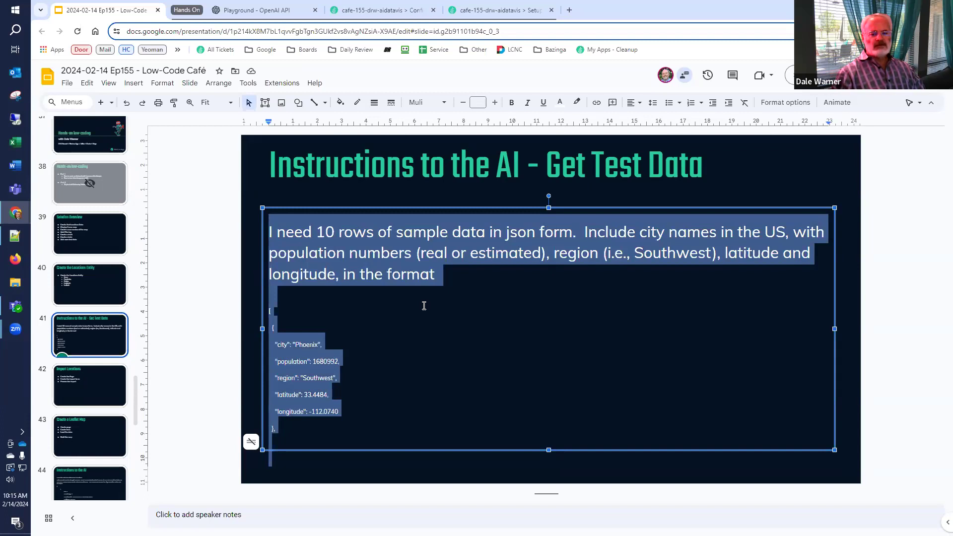
click(265, 14)
Reload the Playground and sign in to OpenAI again with a Google account
click(77, 32)
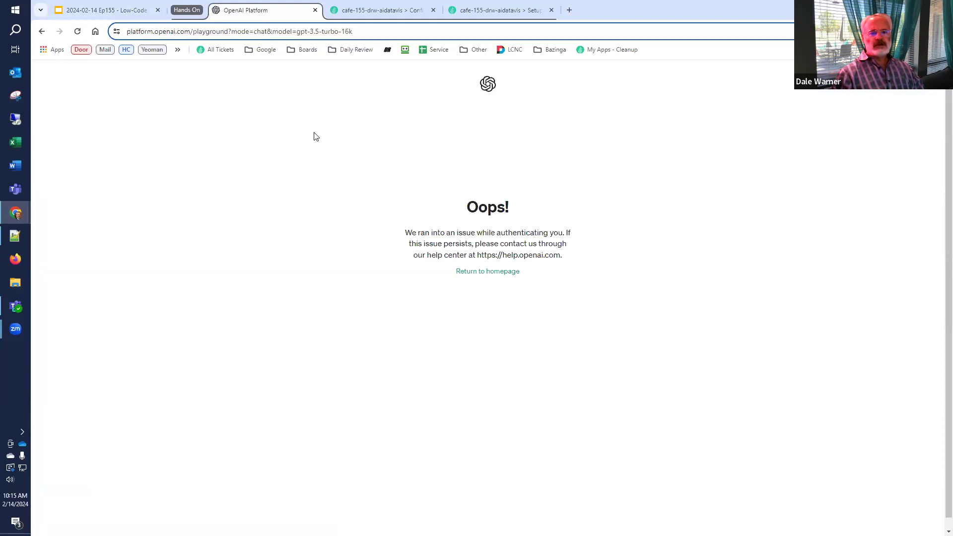
click(494, 272)
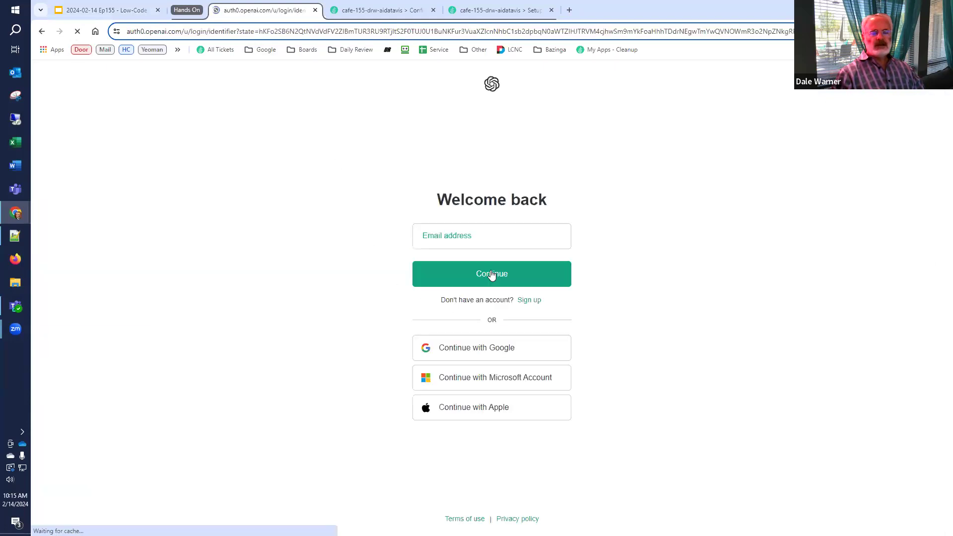
click(481, 350)
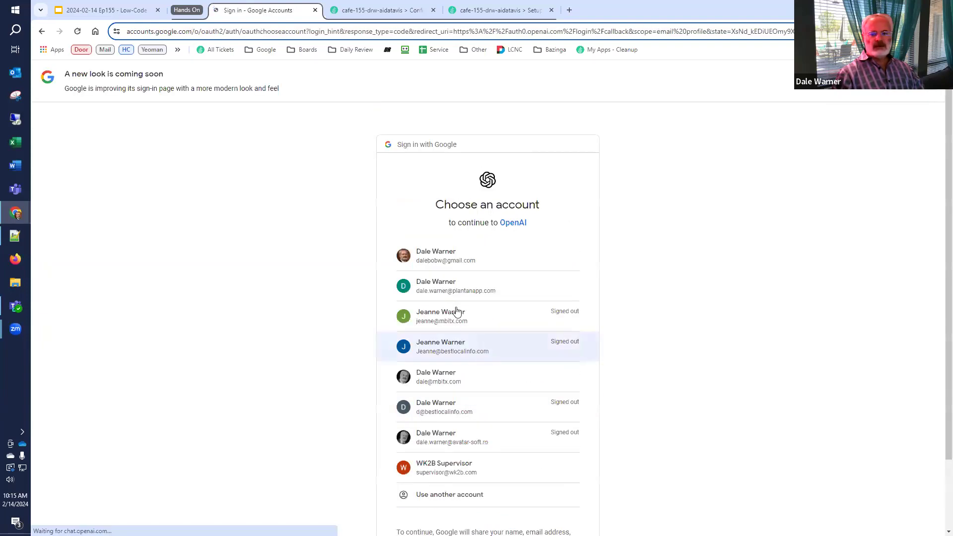
click(446, 295)
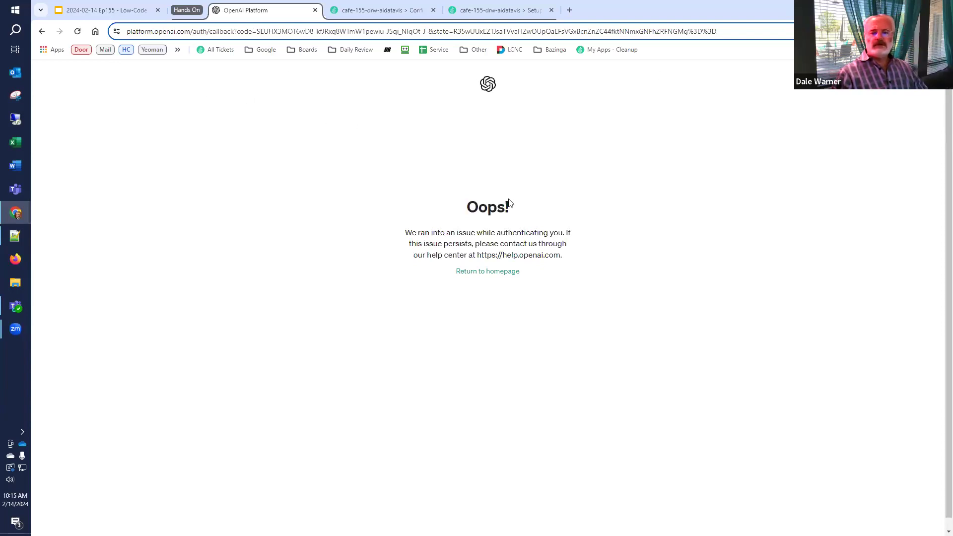
Load the bare platform.openai.com address by deleting the callback part of the URL
click(203, 34)
click(195, 34)
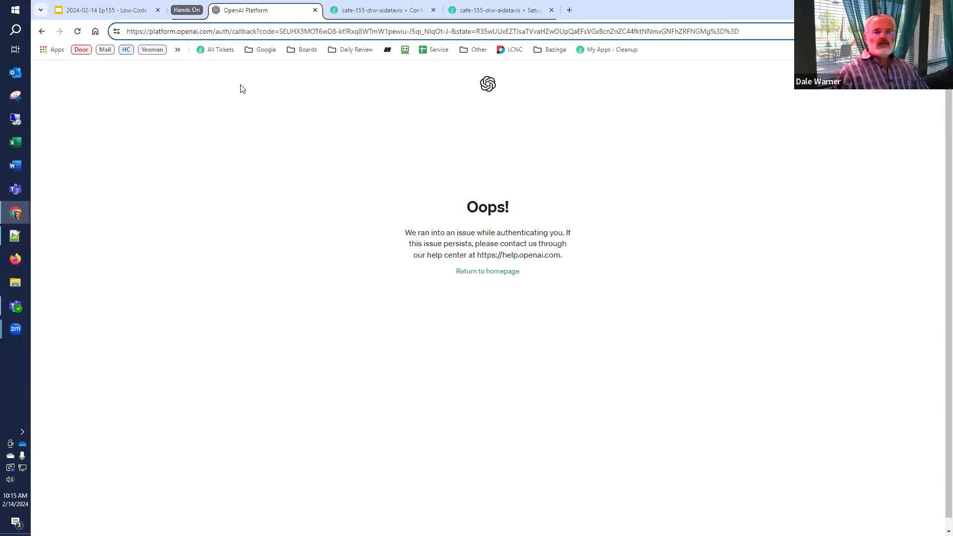
key(shift+End)
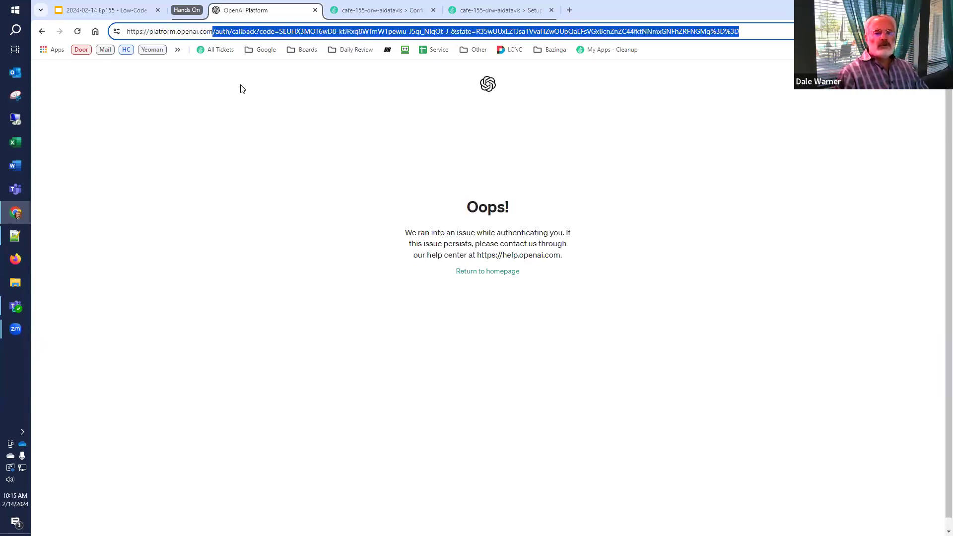
key(BackSpace)
key(Return)
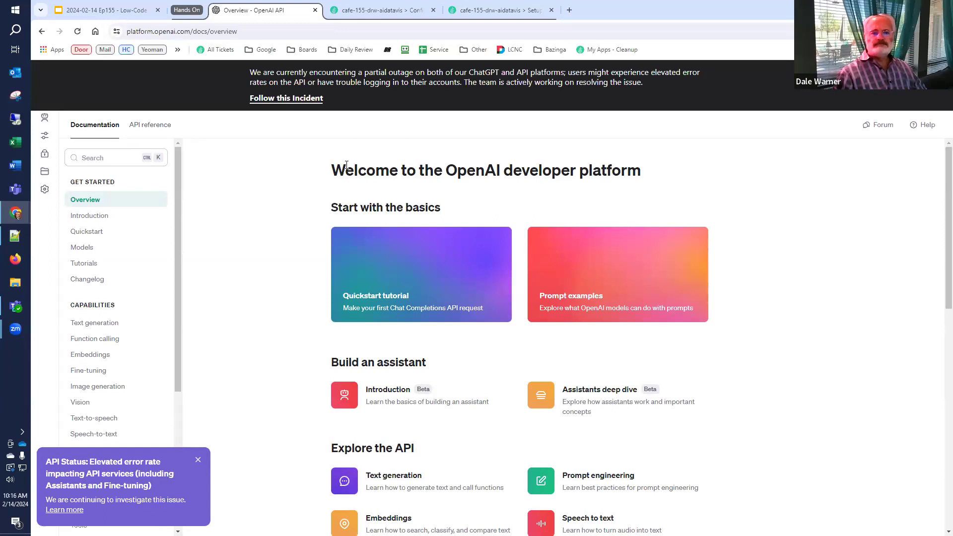
click(266, 37)
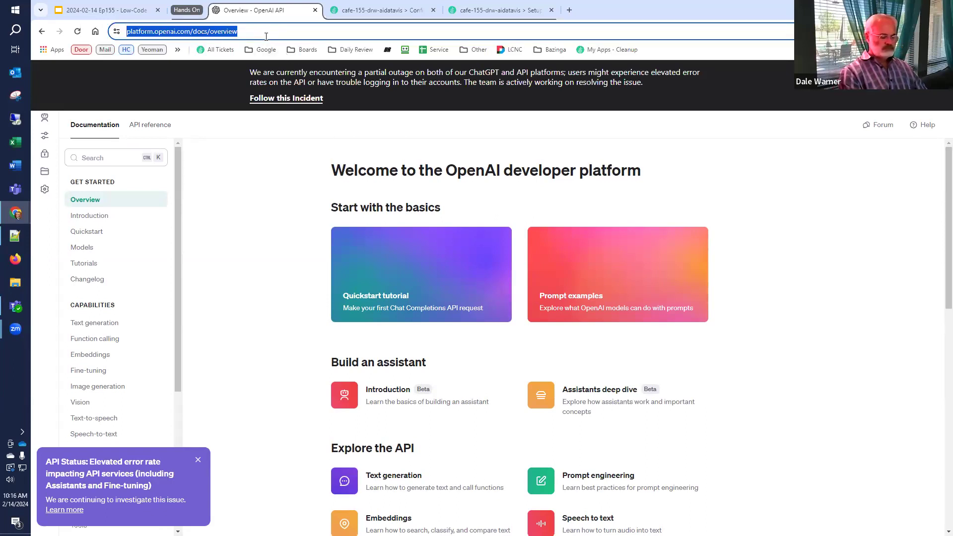
Go to chat.openai.com and paste the copied test-data prompt into a new chat
text(chat)
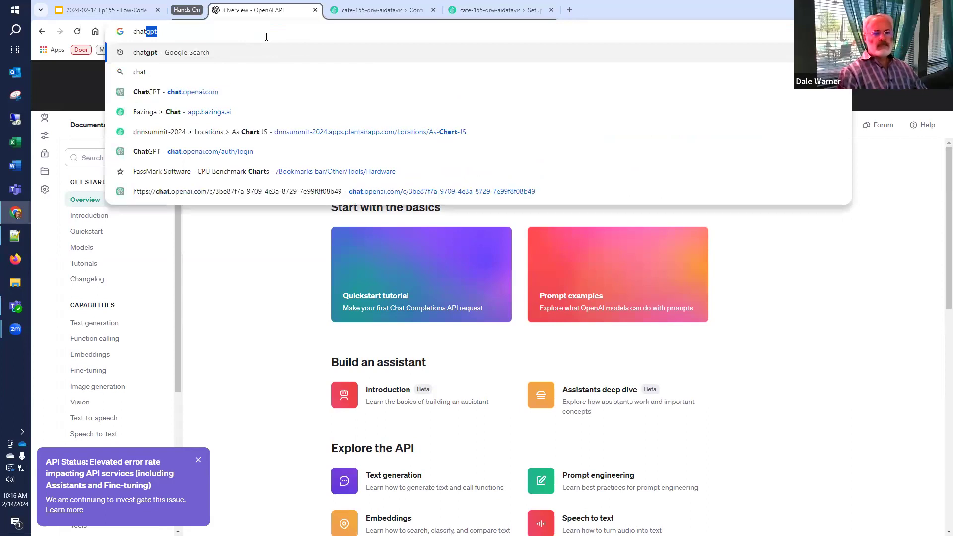
key(Down)
key(Down)
key(Return)
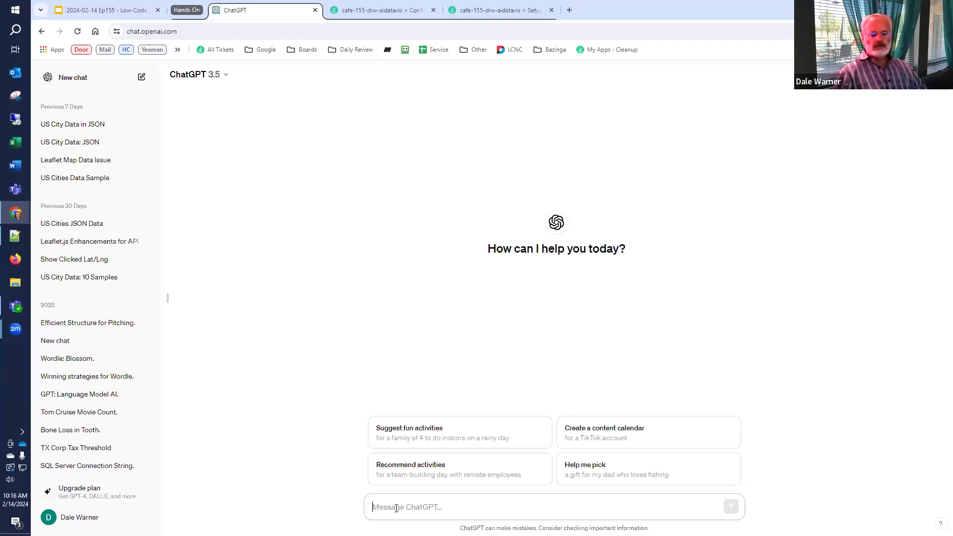
key(ctrl+v)
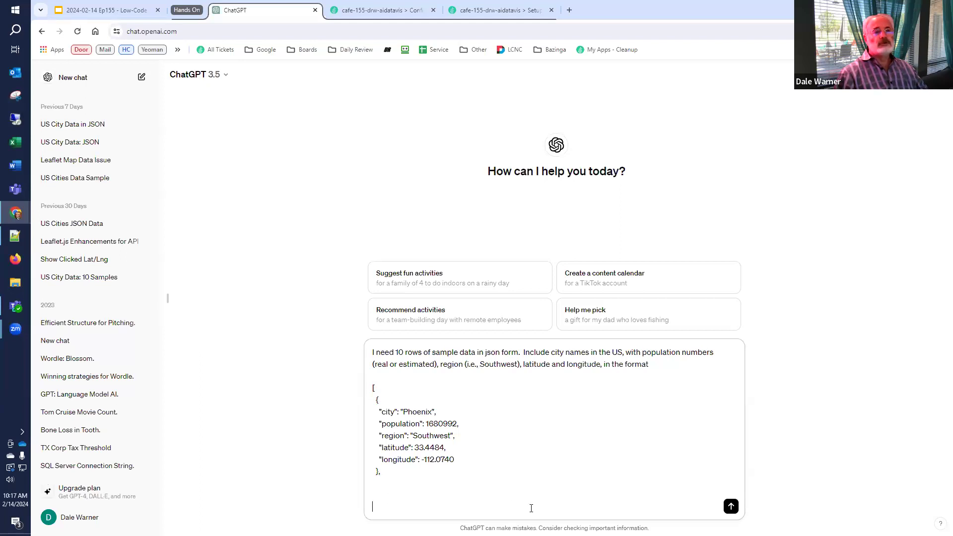
Send the prompt and copy the returned JSON code block of US city data
click(731, 508)
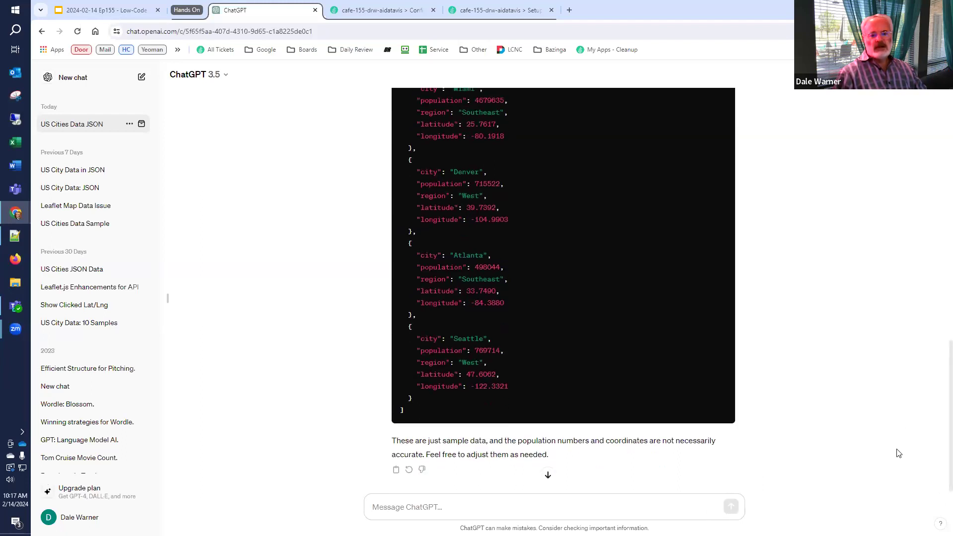
scroll(899, 452, up, 8)
scroll(898, 453, up, 3)
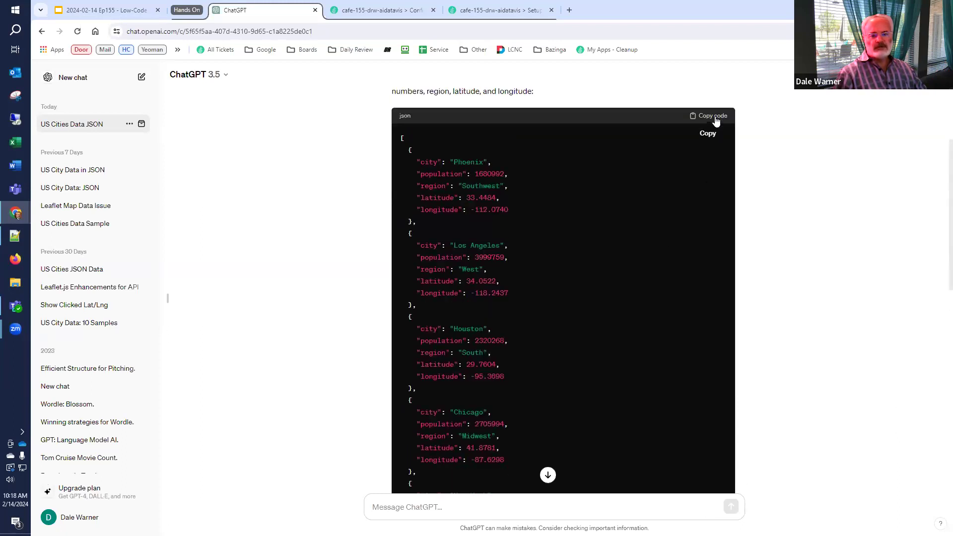
click(715, 118)
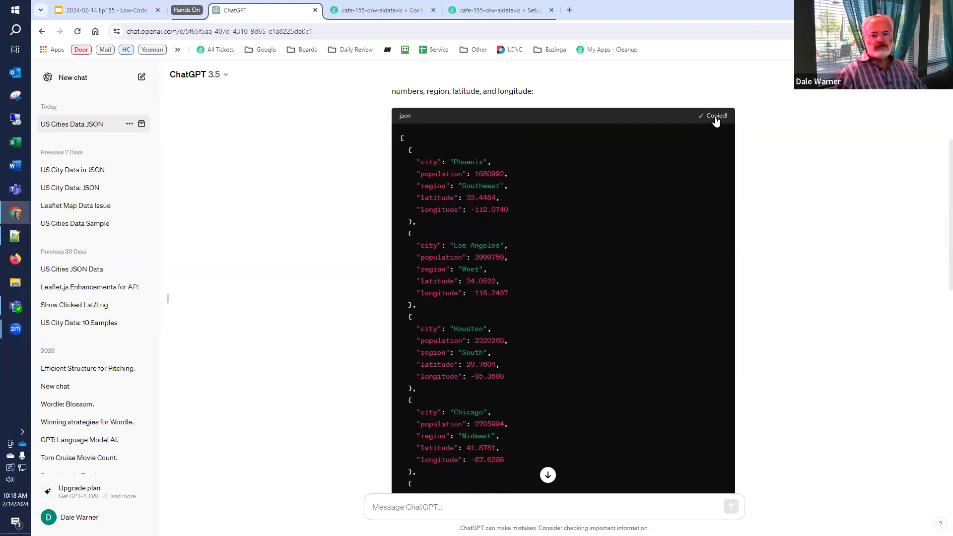
click(382, 11)
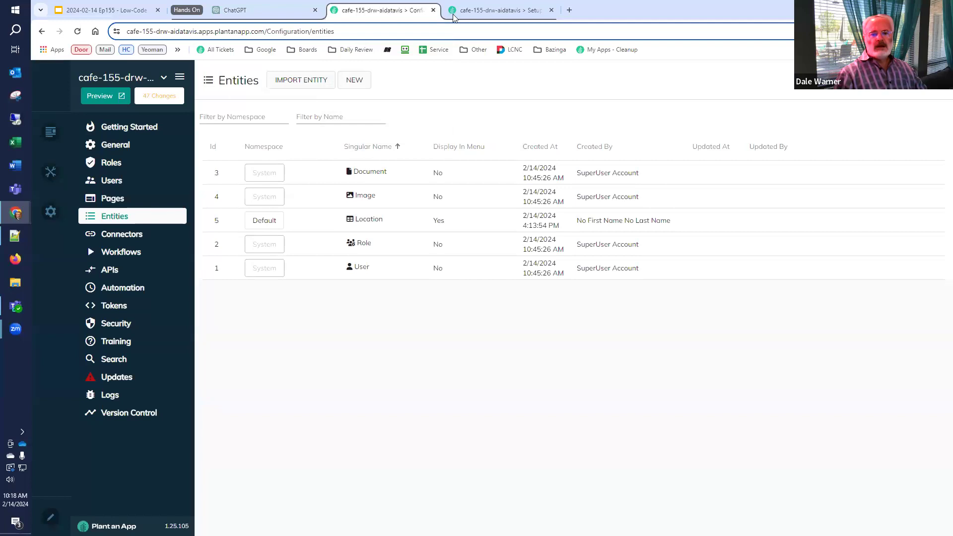
Go back to the app configuration's Pages list and search it for the Setup page
click(477, 11)
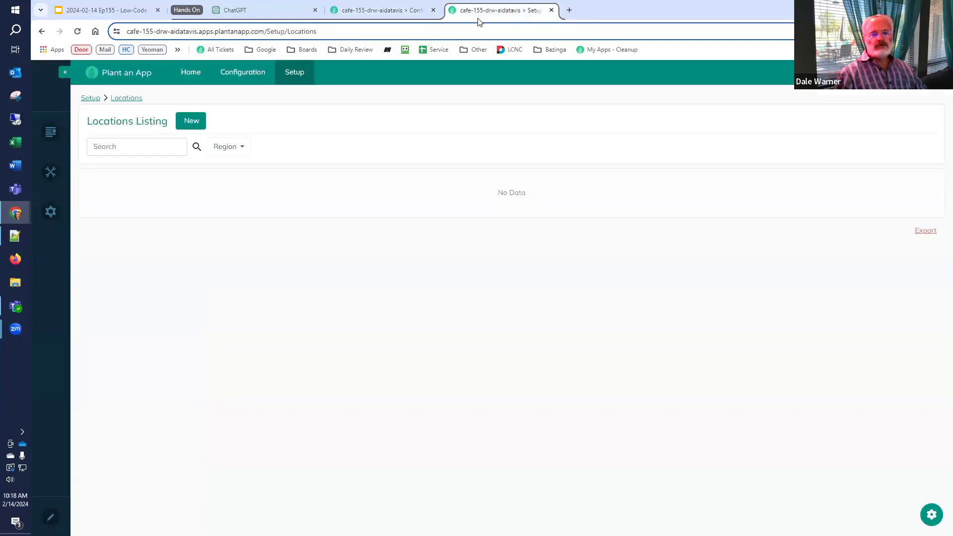
click(396, 14)
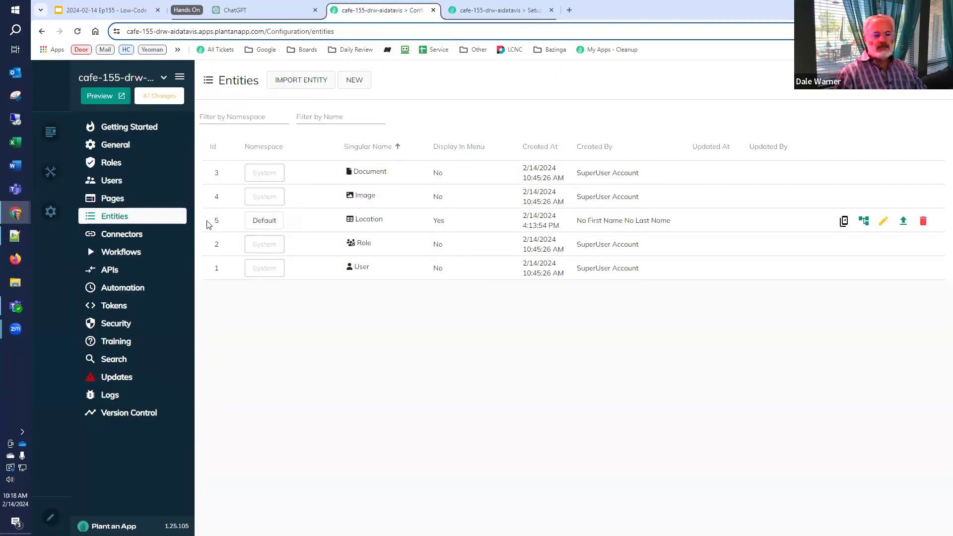
click(101, 198)
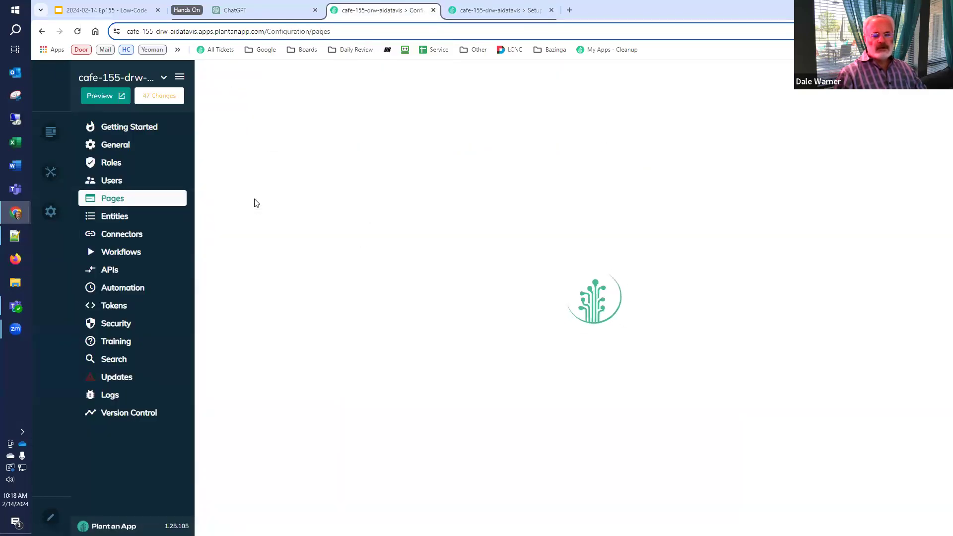
click(265, 182)
text(loc)
key(BackSpace)
key(BackSpace)
key(BackSpace)
text(set)
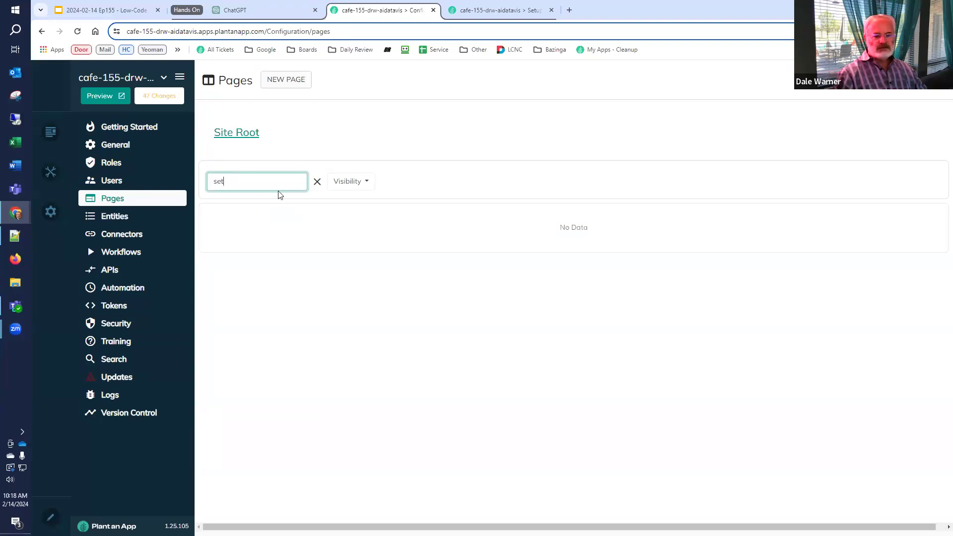
Open Setup, then its Locations page, and start adding a new page under Locations
click(337, 261)
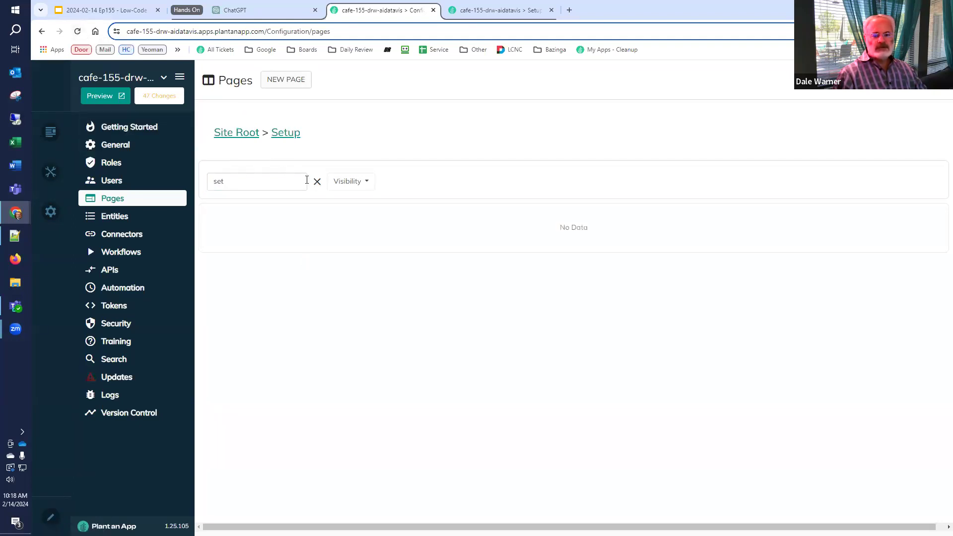
click(318, 181)
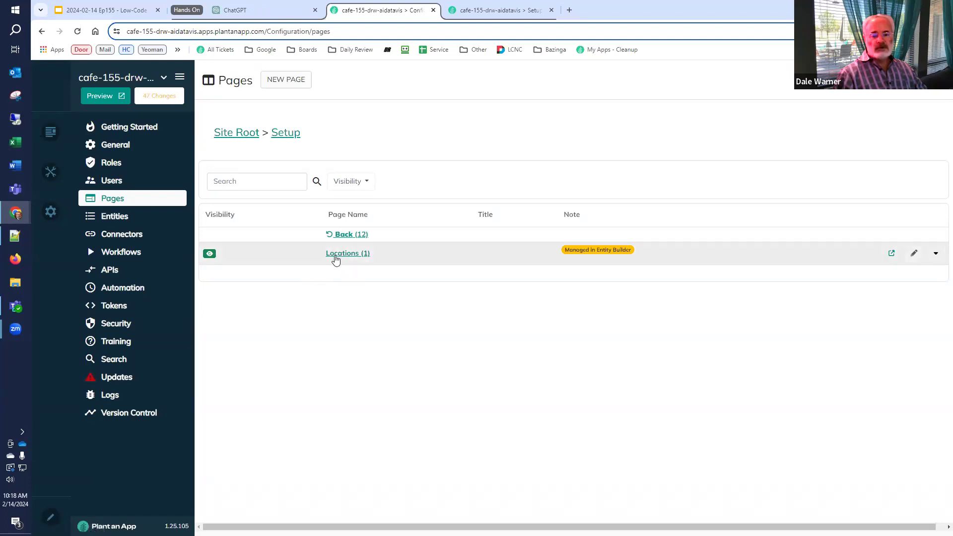
click(333, 255)
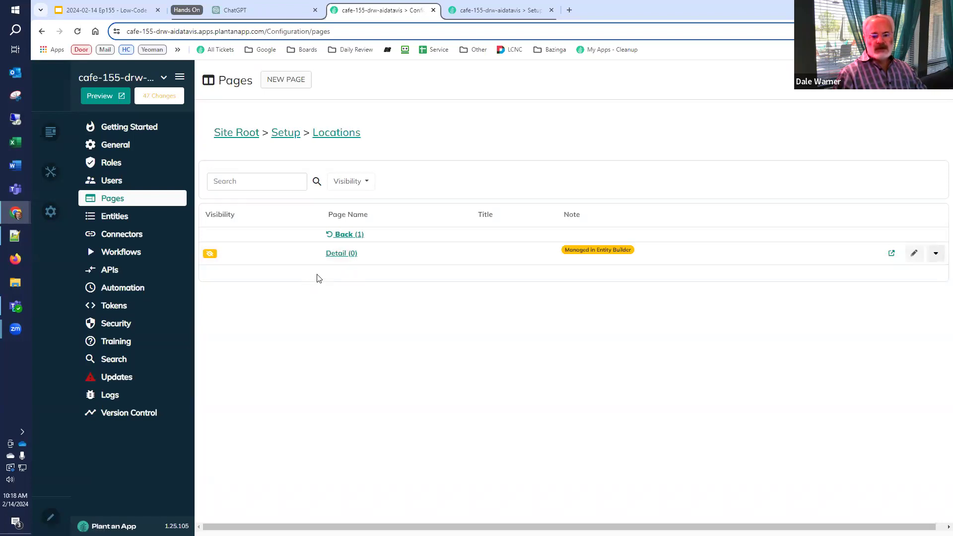
click(253, 183)
click(273, 79)
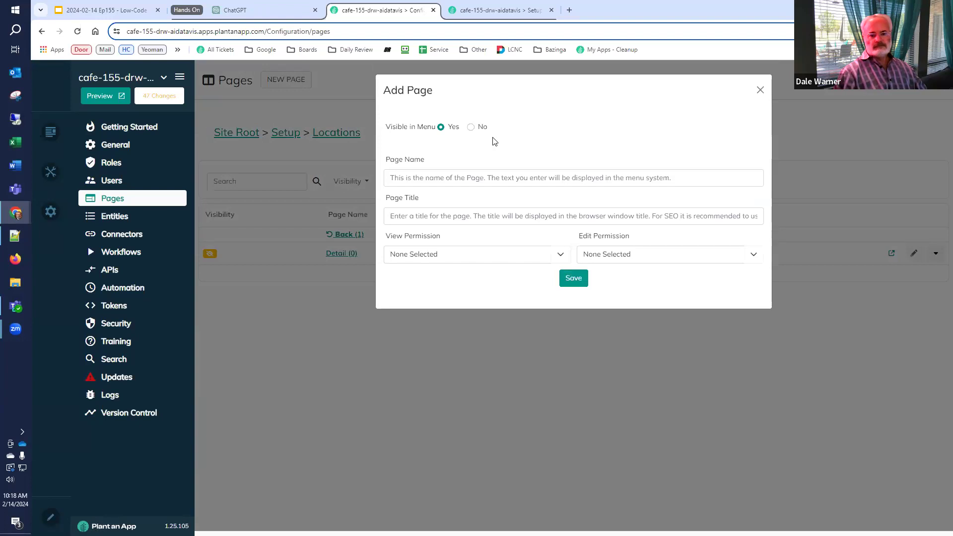
Enter 'Import' as both the page name and the page title
click(486, 178)
text(Import)
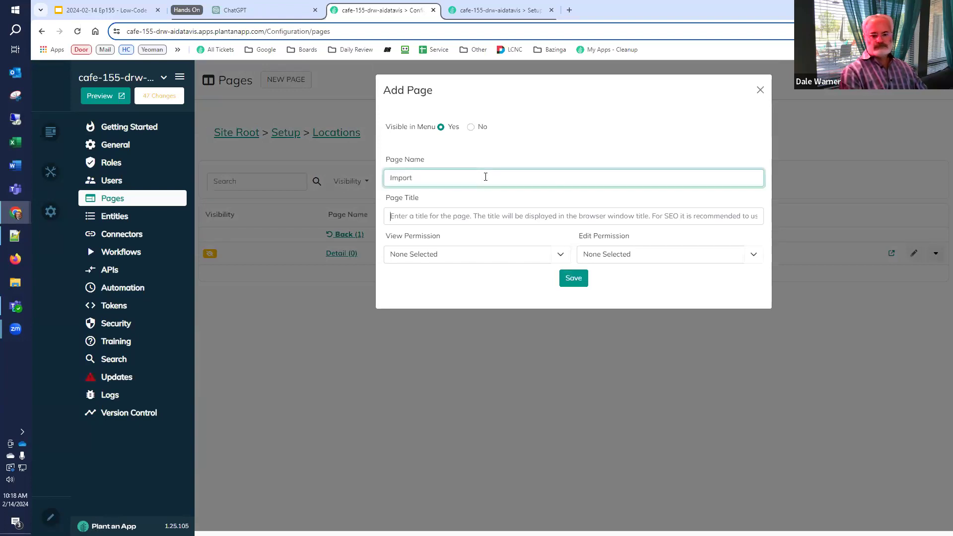
key(Tab)
text(Import)
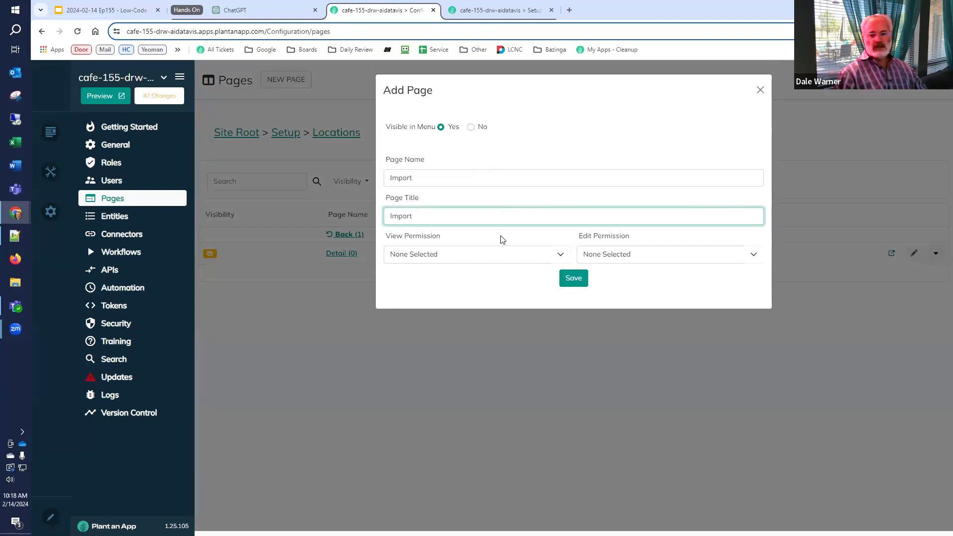
Grant Low-Code Engineers, Admins and Citizen Developers view and edit permission, then save the page
click(561, 256)
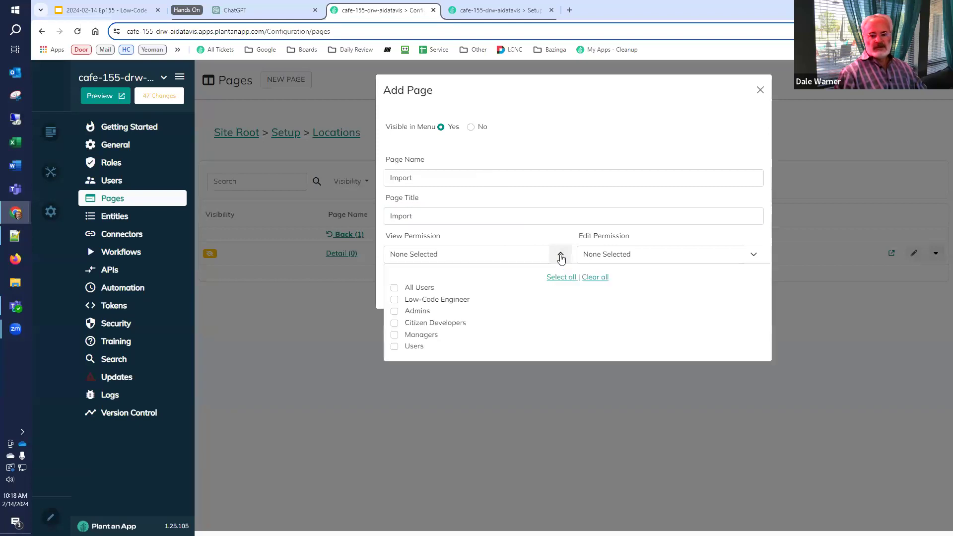
click(394, 300)
click(394, 312)
click(395, 323)
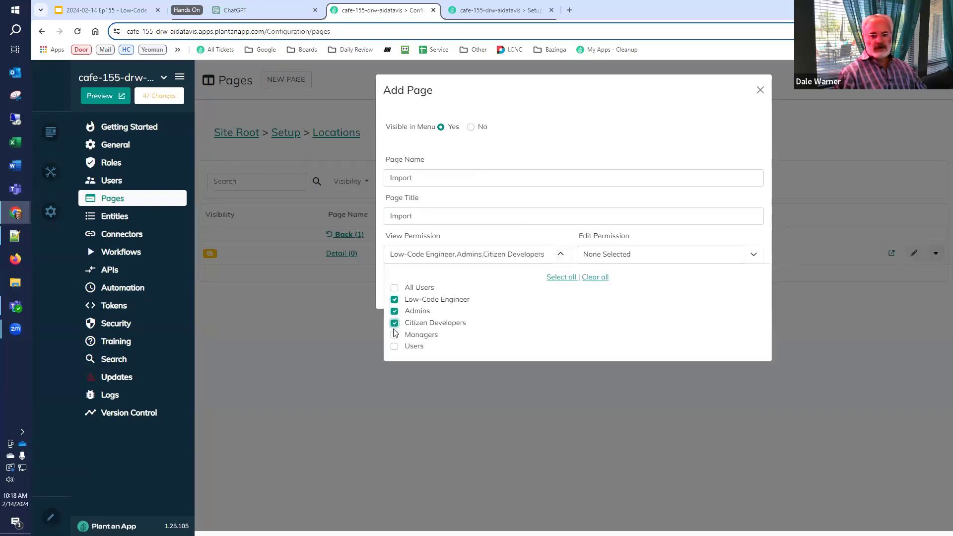
click(689, 255)
click(589, 301)
click(588, 288)
click(587, 311)
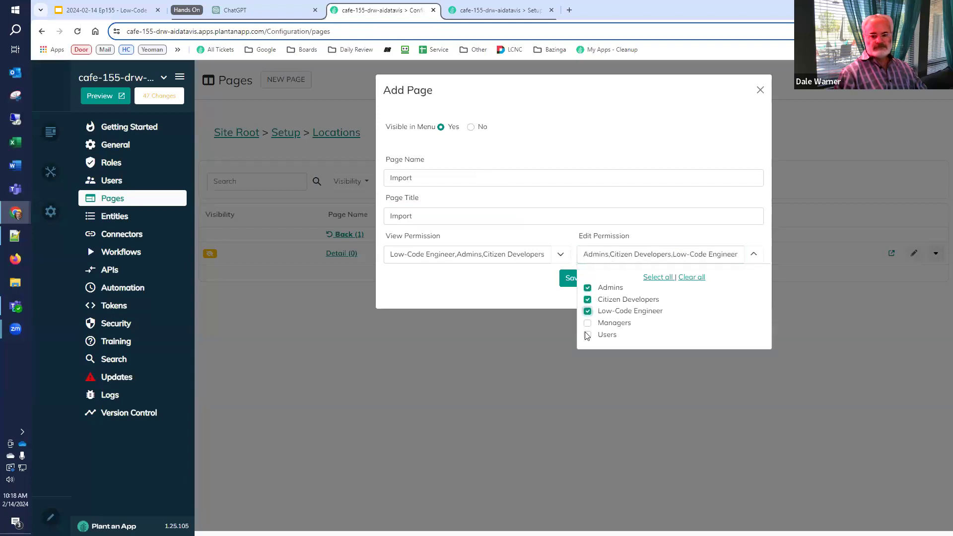
click(570, 281)
click(571, 278)
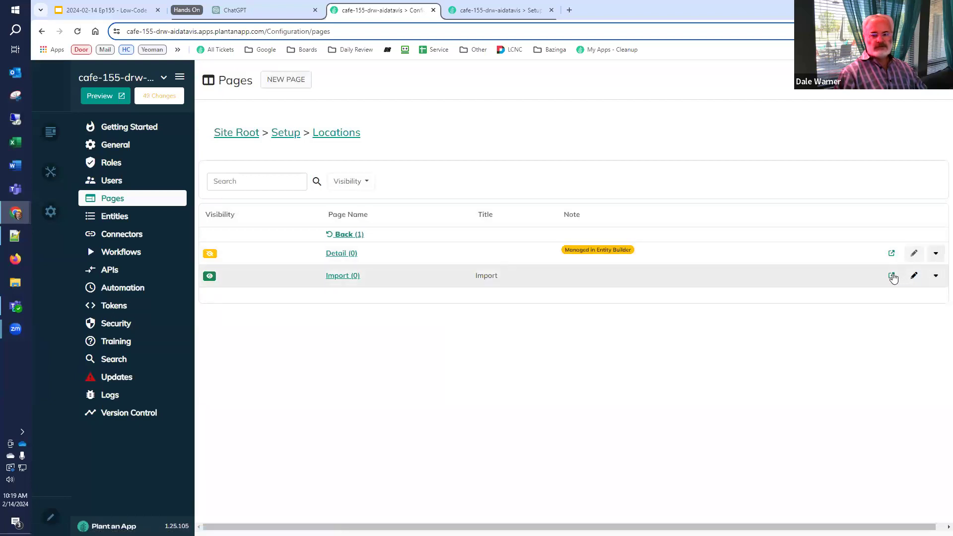
Open the Import page in a new tab, enter edit mode, and delete its existing module
click(892, 277)
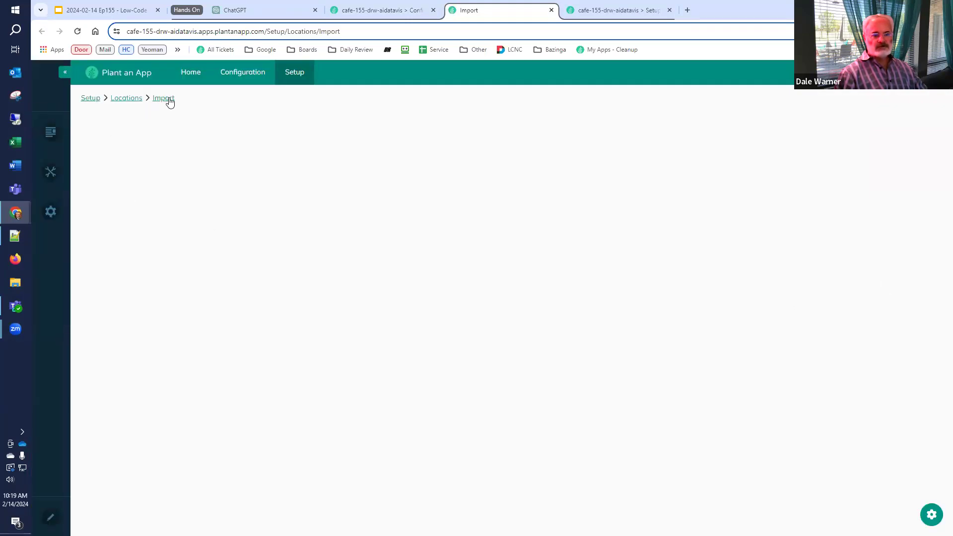
click(50, 517)
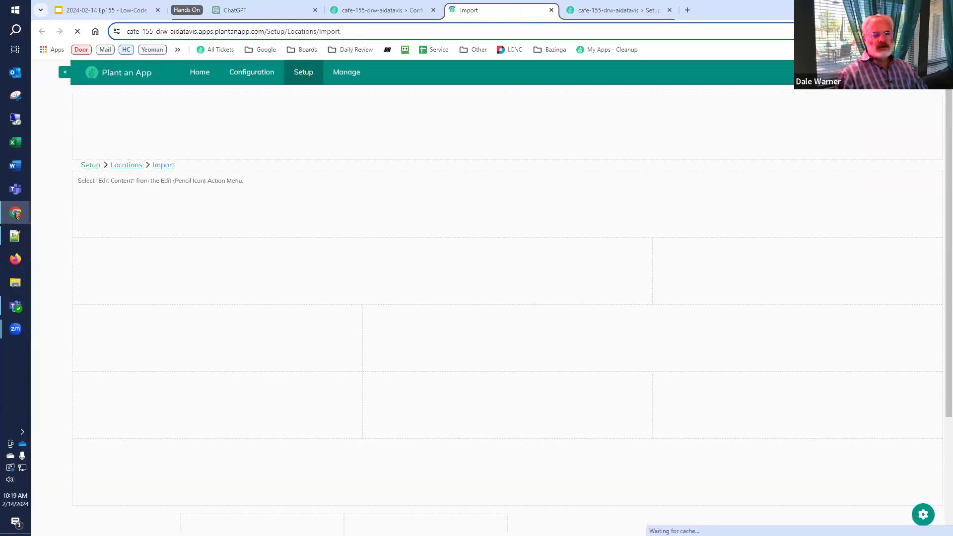
mouse_move(929, 188)
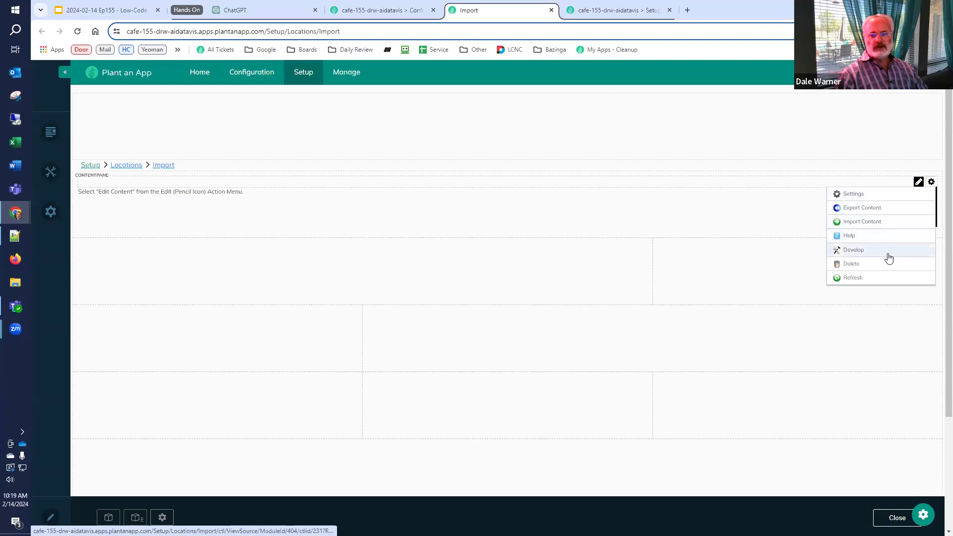
click(882, 270)
click(429, 327)
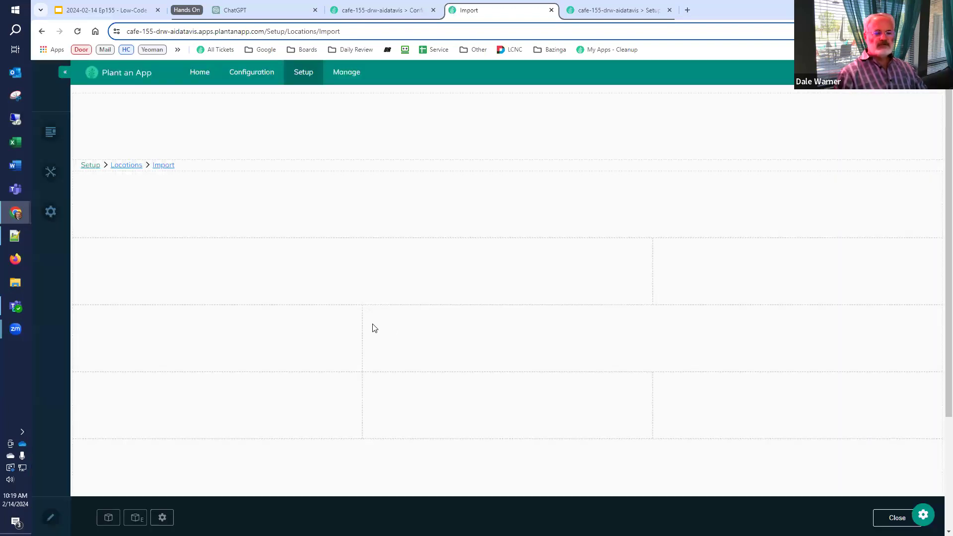
Add an avt.ActionForm module into the page's top content pane
click(108, 518)
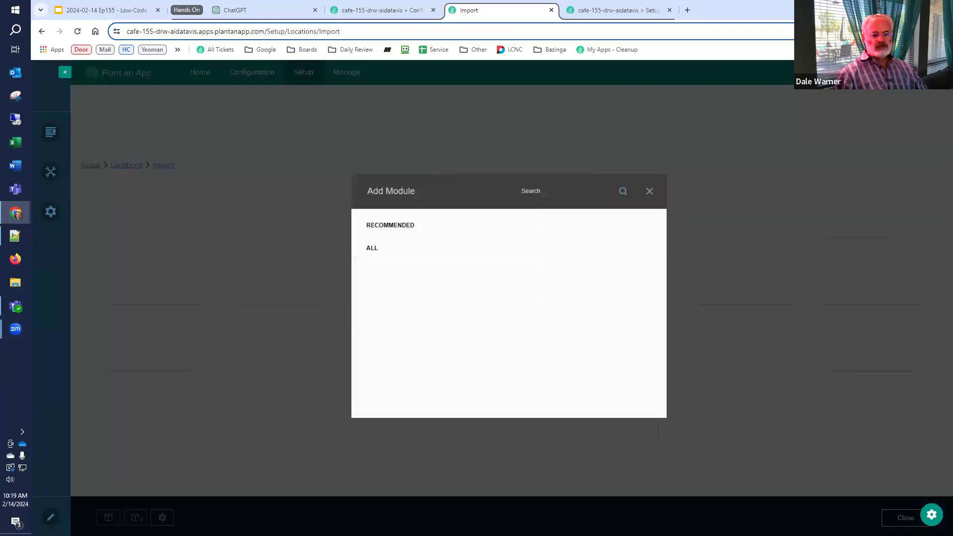
click(398, 325)
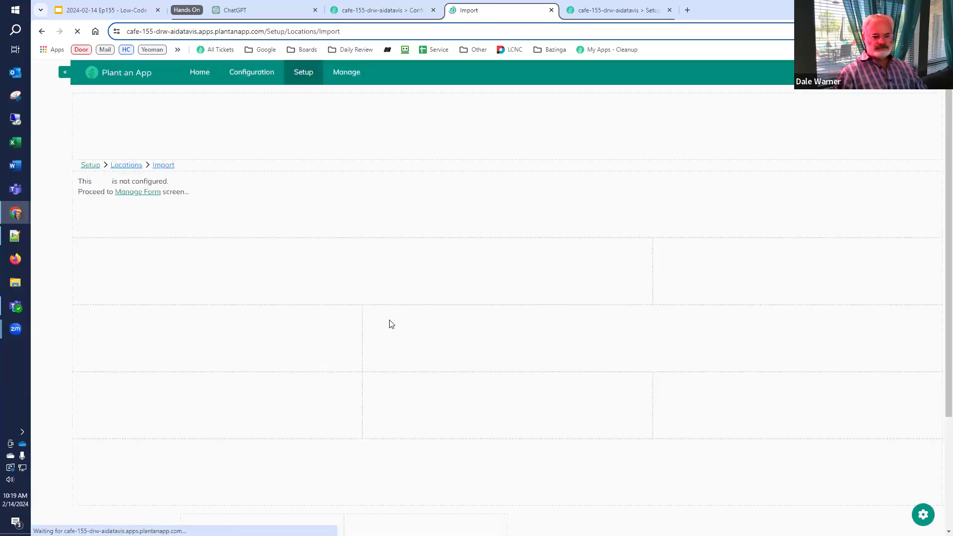
drag(515, 266, 503, 234)
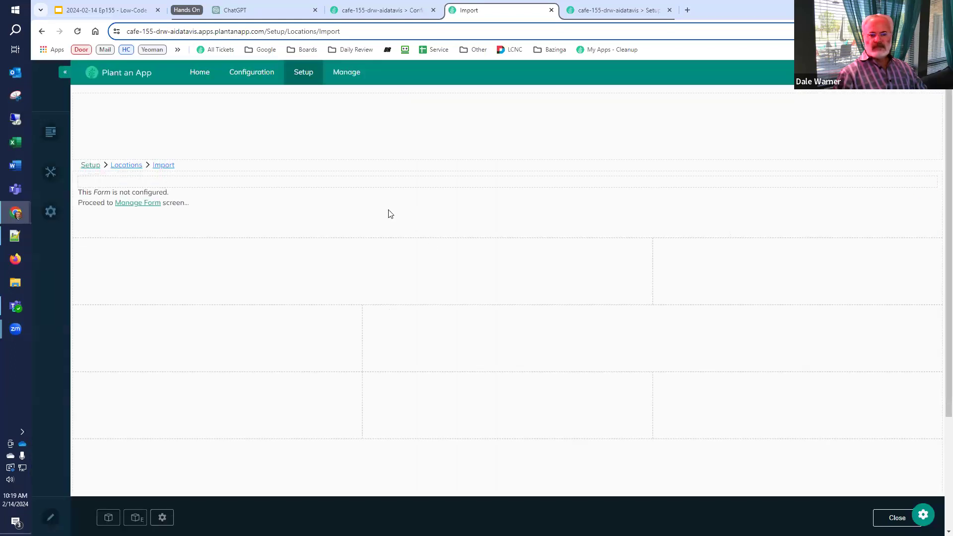
Start a blank form in Manage Form and rename it 'Import Form'
click(148, 203)
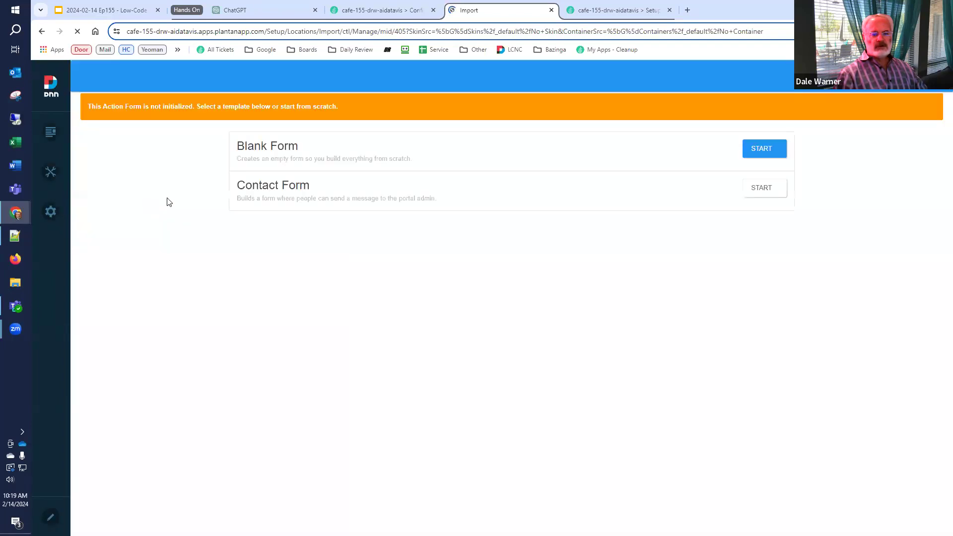
click(752, 151)
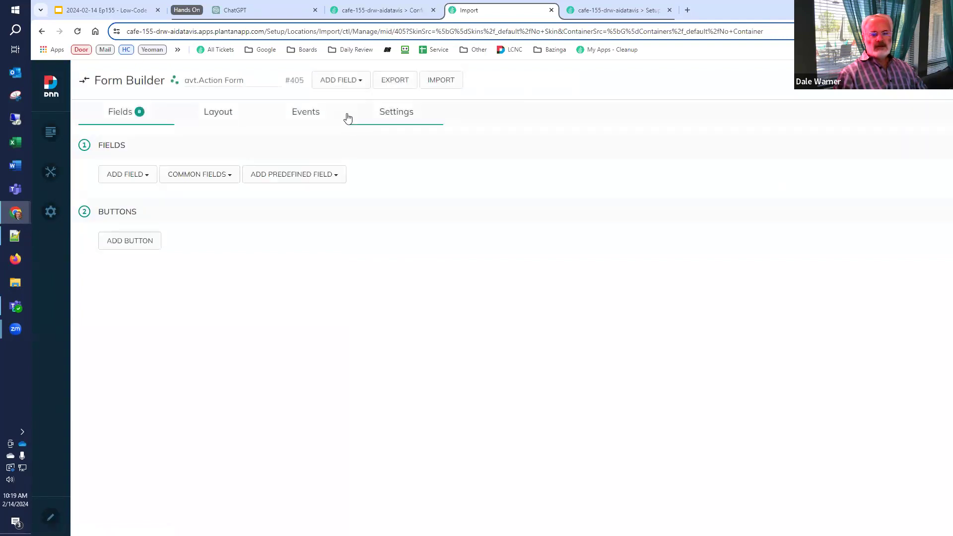
drag(224, 81, 142, 81)
text(Import)
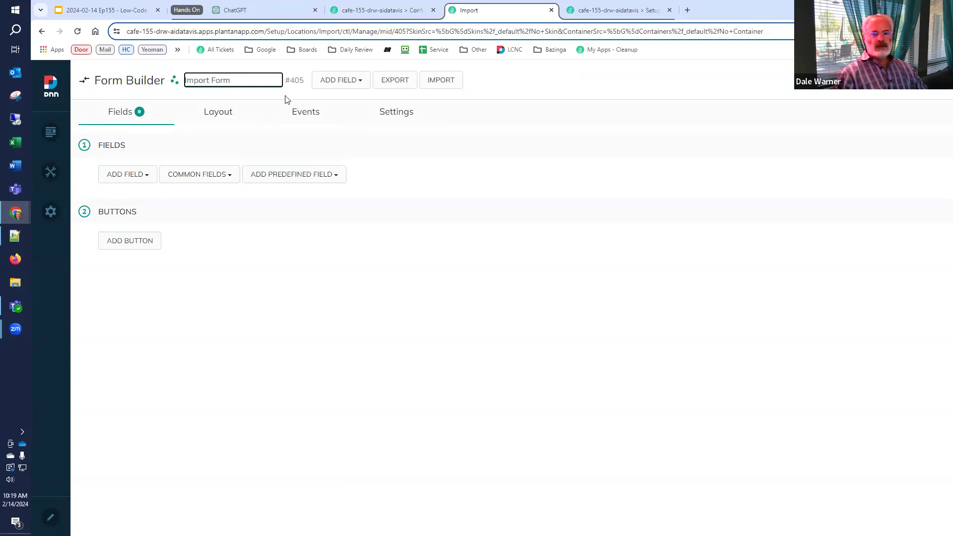
Set the form's Label Align setting to Top and go back to the Fields tab
click(391, 112)
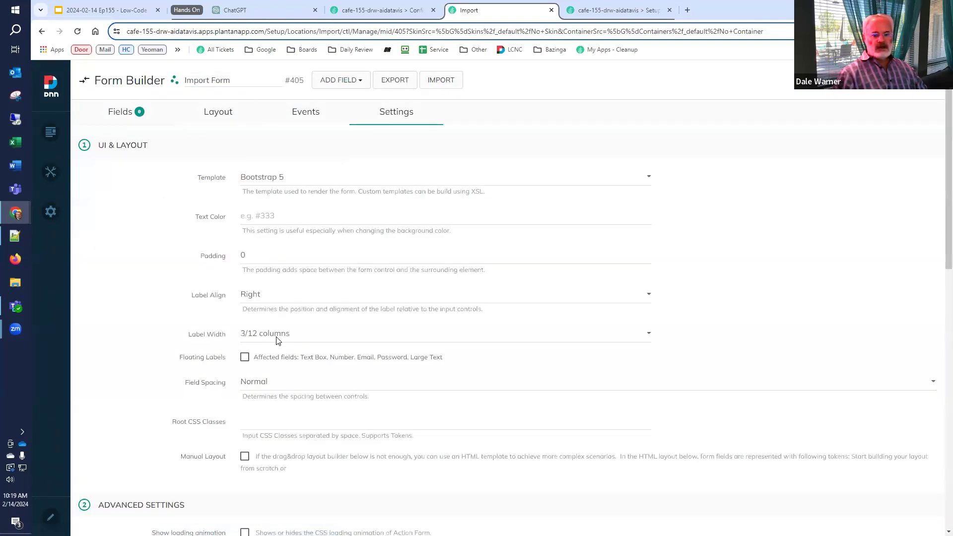
click(291, 296)
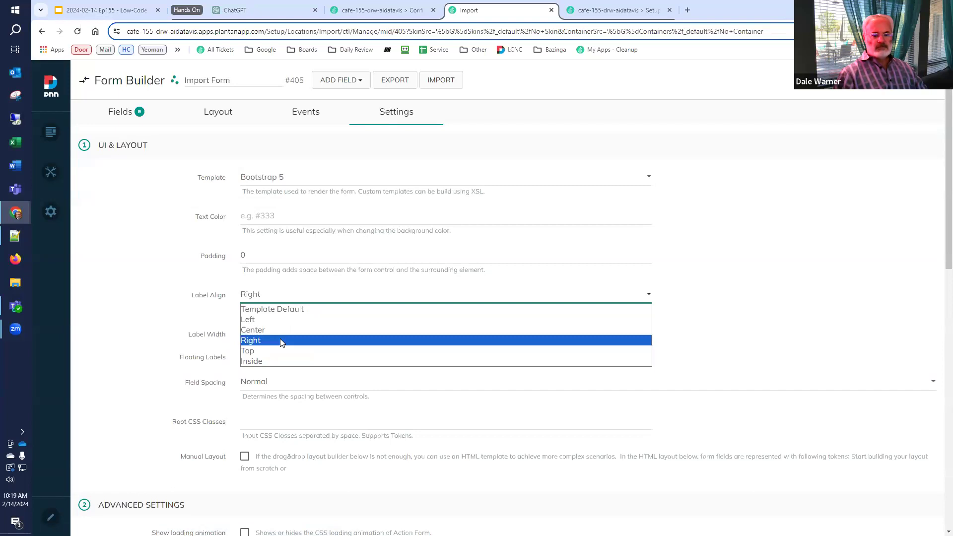
click(277, 351)
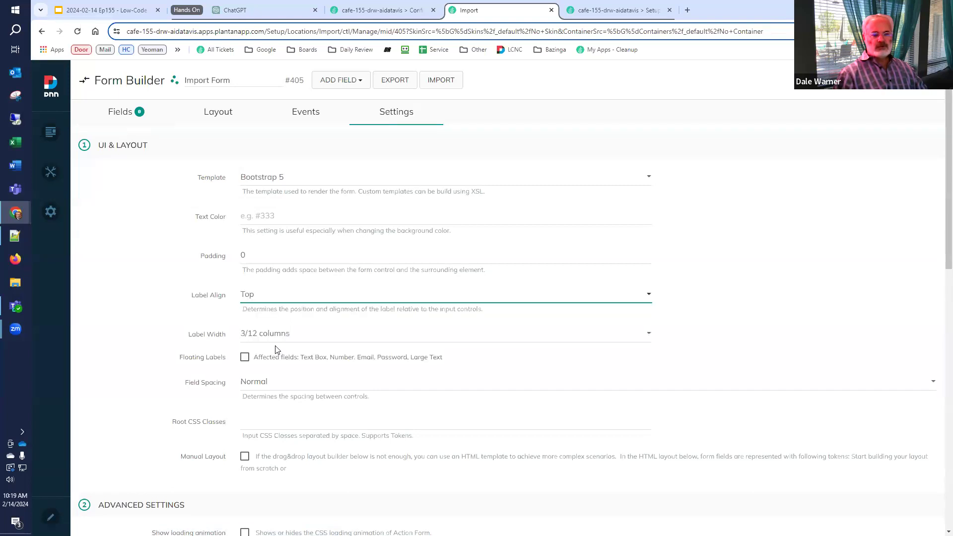
click(103, 115)
click(128, 181)
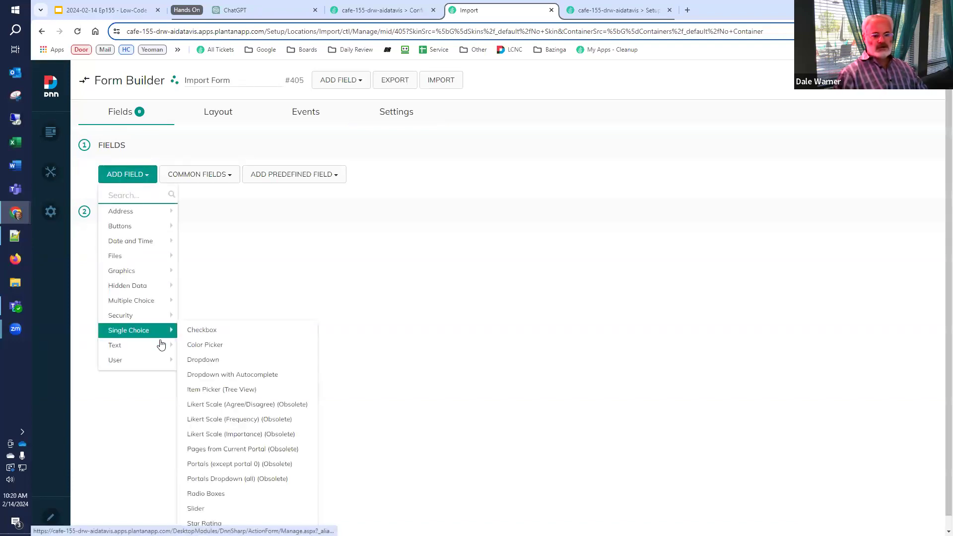
Add a Large Text field to the form titled 'JSON'
mouse_move(159, 346)
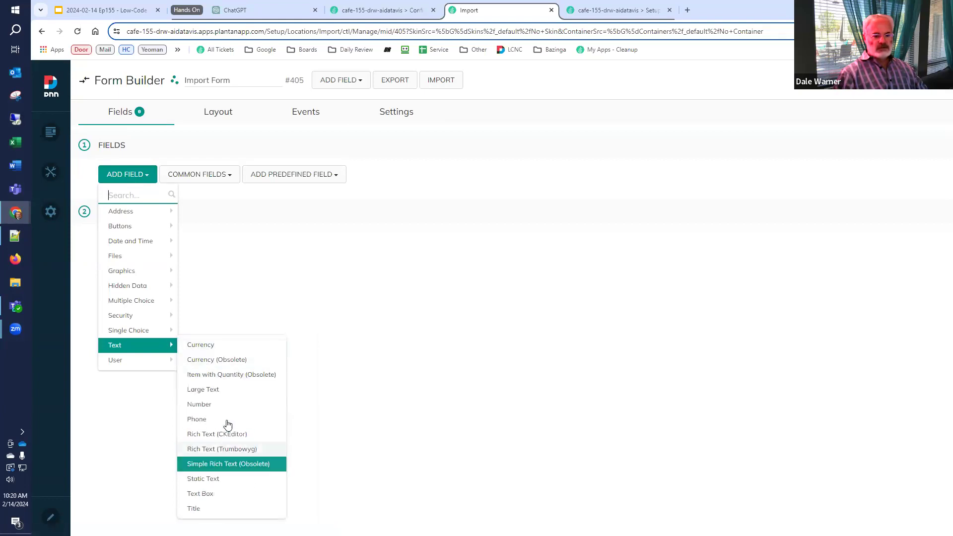
click(230, 391)
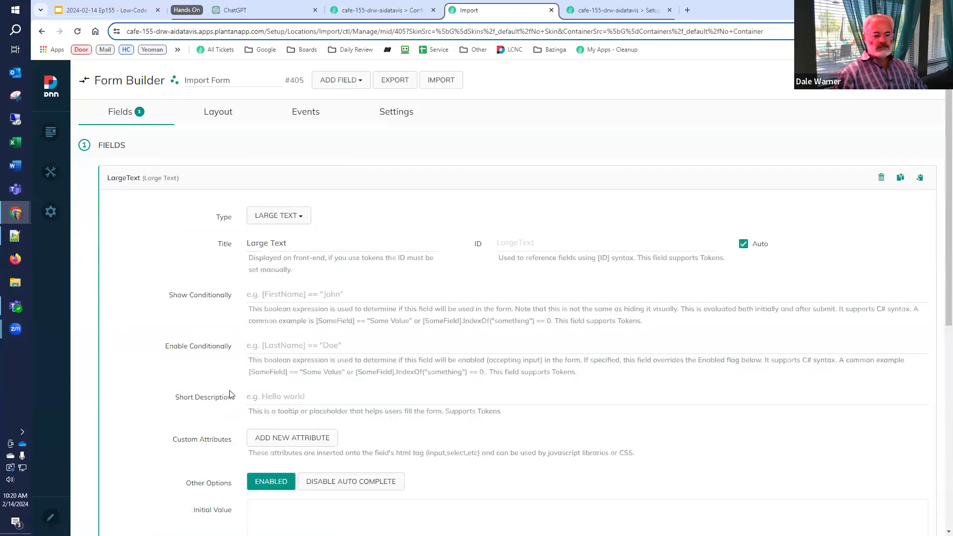
drag(324, 254, 250, 246)
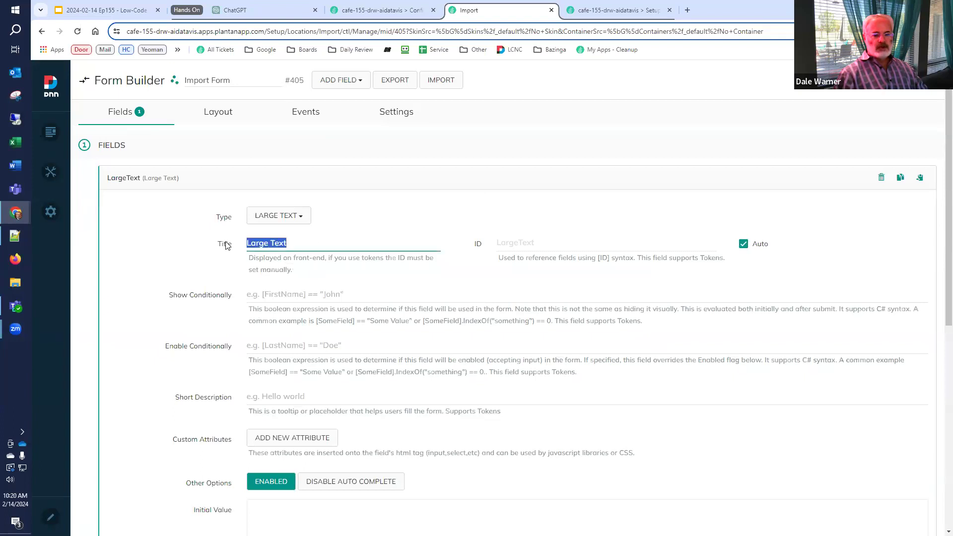
text(JSON)
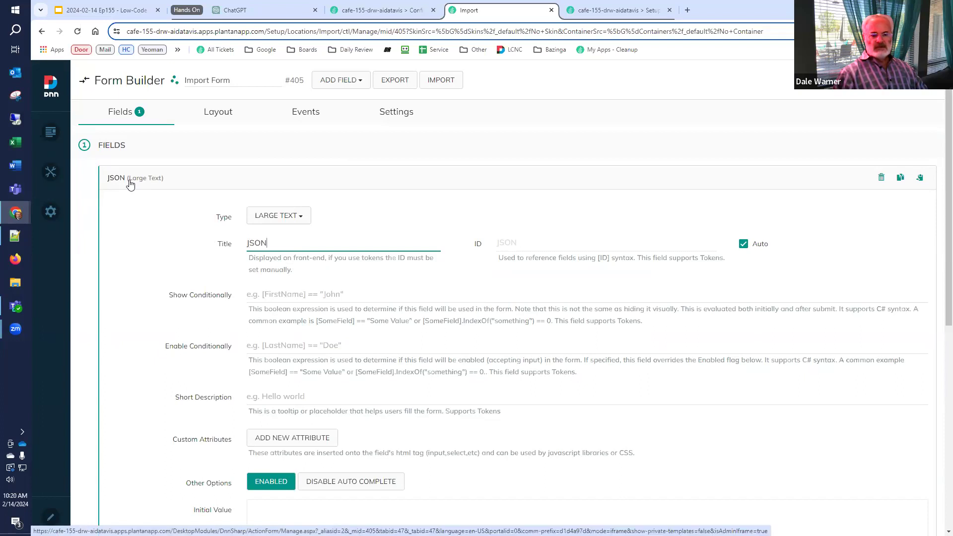
click(913, 80)
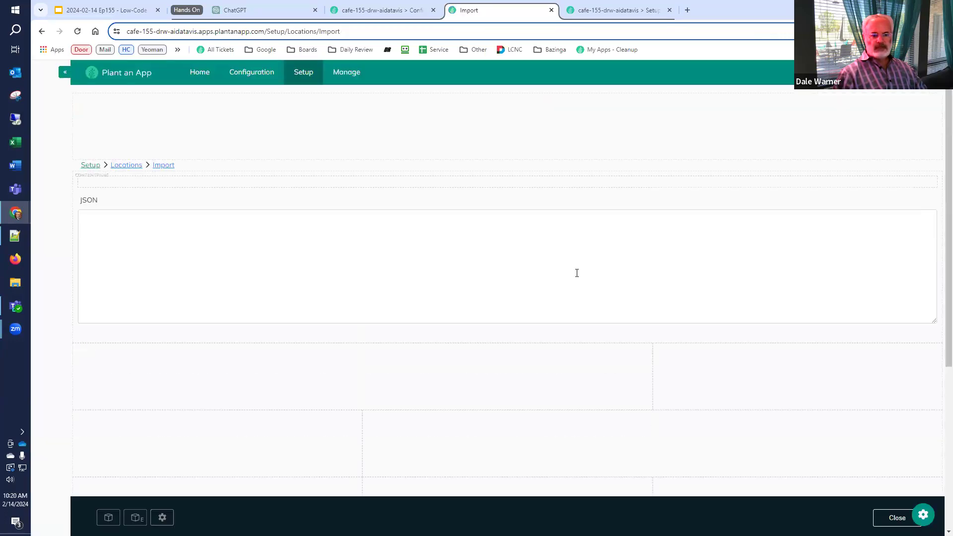
Paste the city records JSON into the JSON text box on the Import page
click(215, 258)
key(ctrl+v)
scroll(253, 297, up, 15)
scroll(256, 298, down, 15)
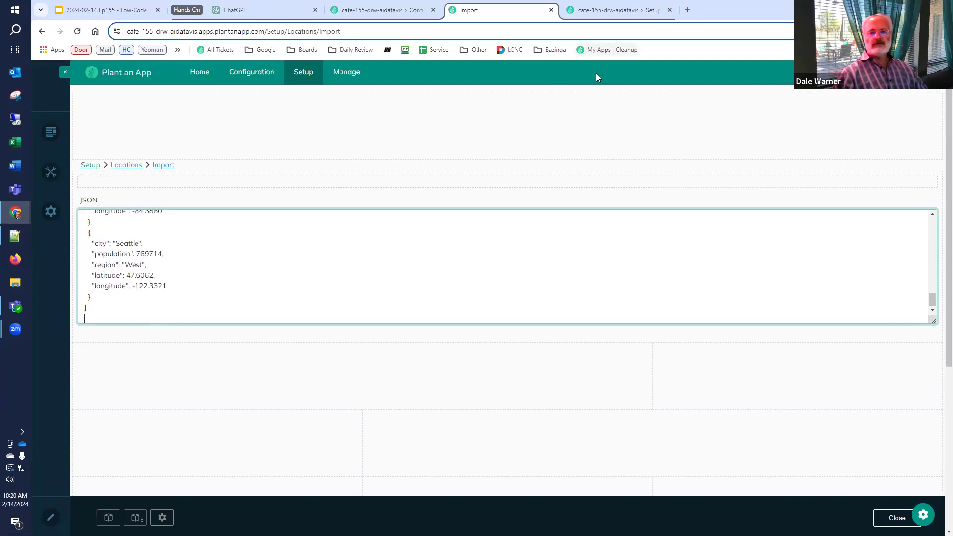
Open the full-screen form manager in a new browser tab
mouse_move(930, 182)
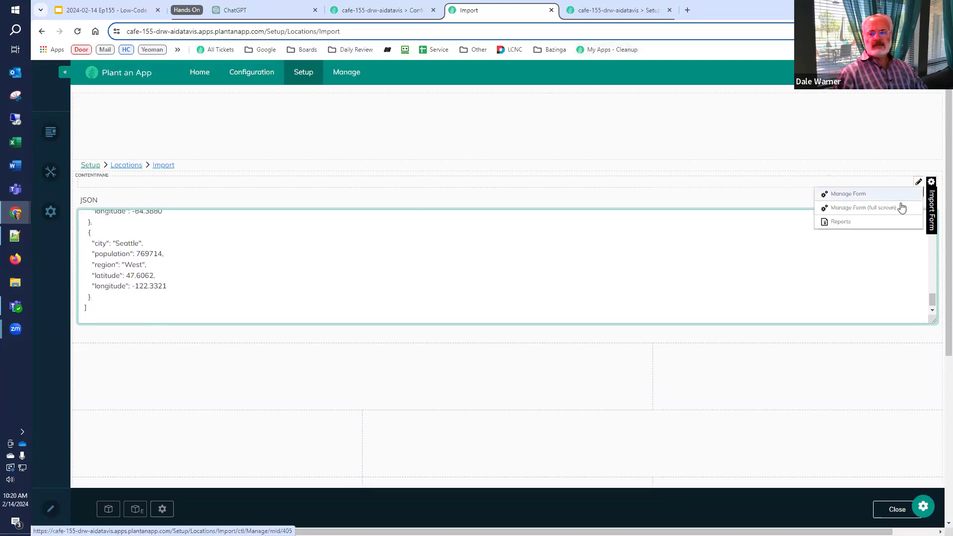
right_click(902, 208)
click(867, 221)
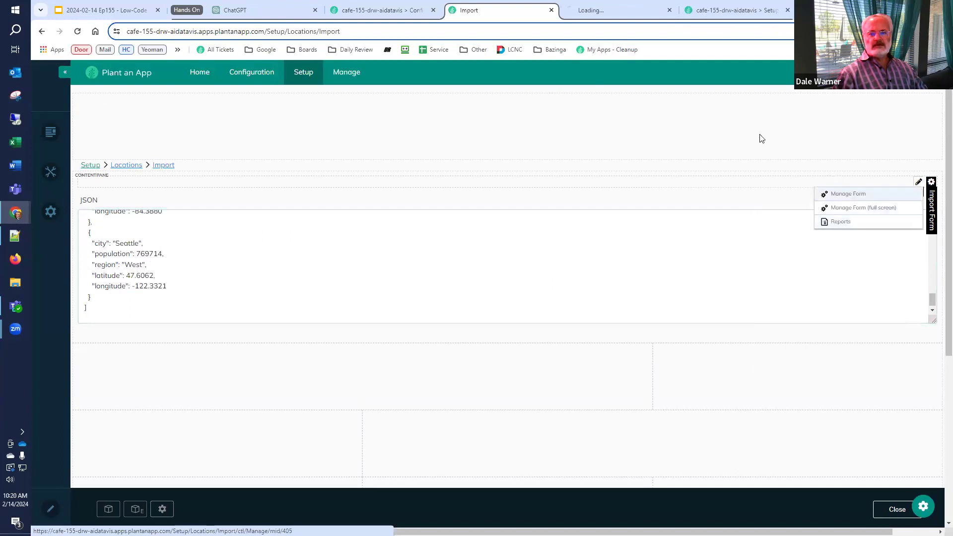
click(615, 9)
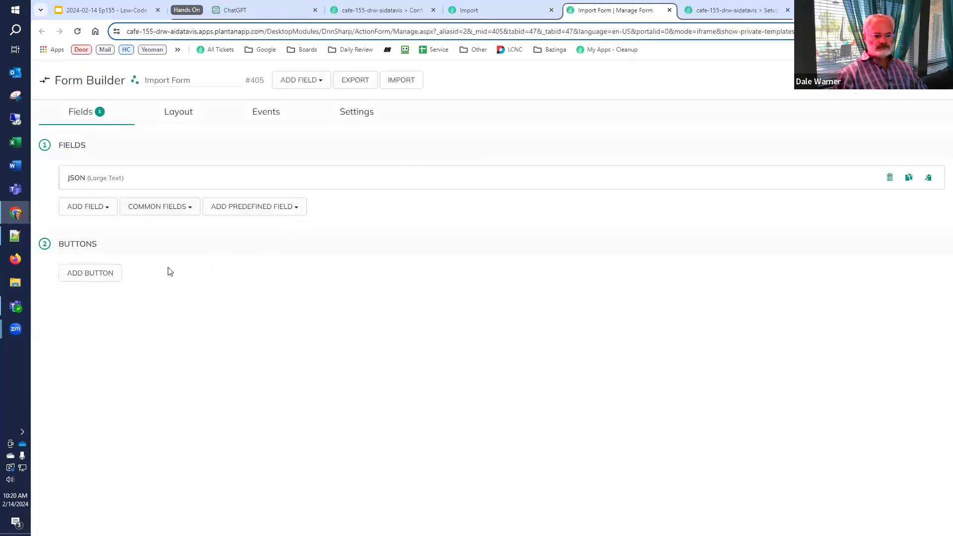
Add a new button to the form named 'Import'
click(81, 278)
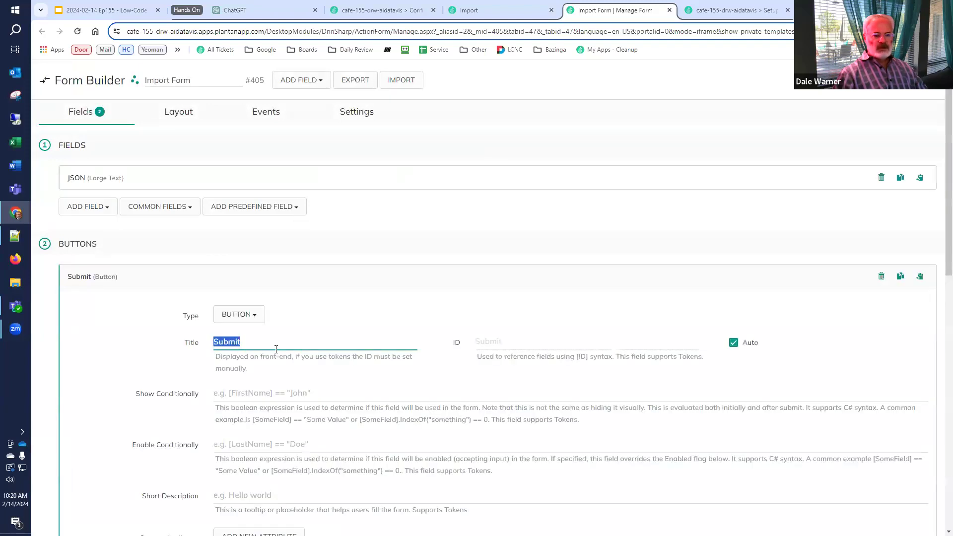
text(Import)
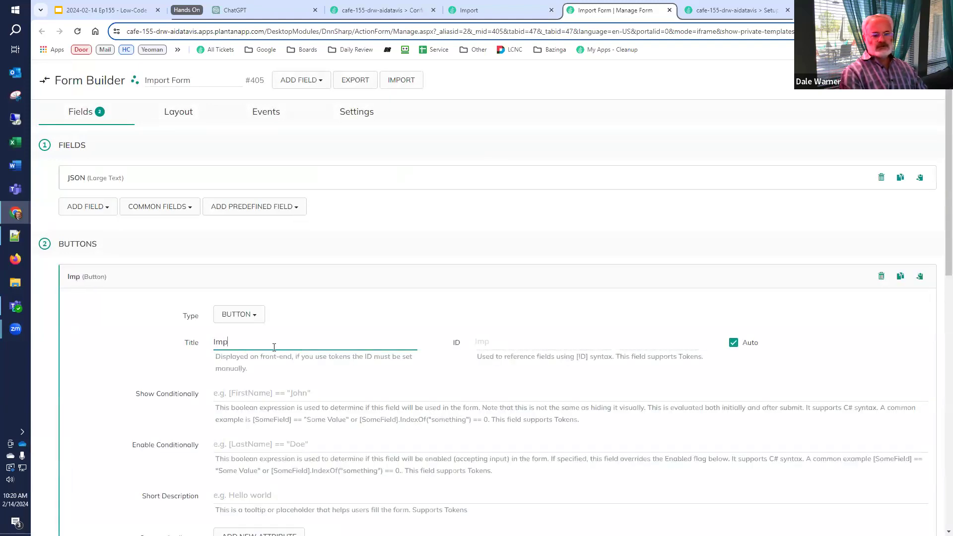
scroll(262, 367, down, 1)
scroll(262, 366, down, 10)
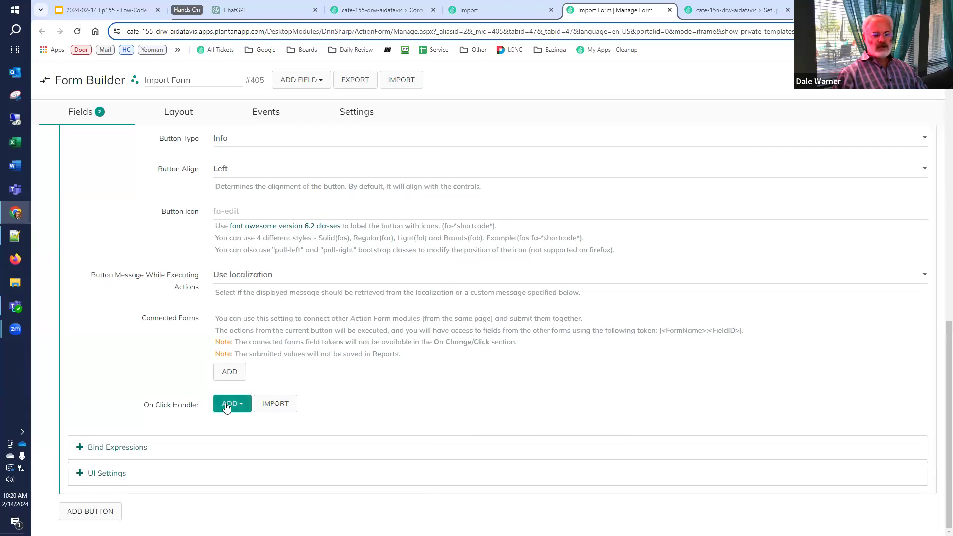
Give the button a Create List from JSON action with JSON Model set to [JSON]
click(227, 405)
text(json)
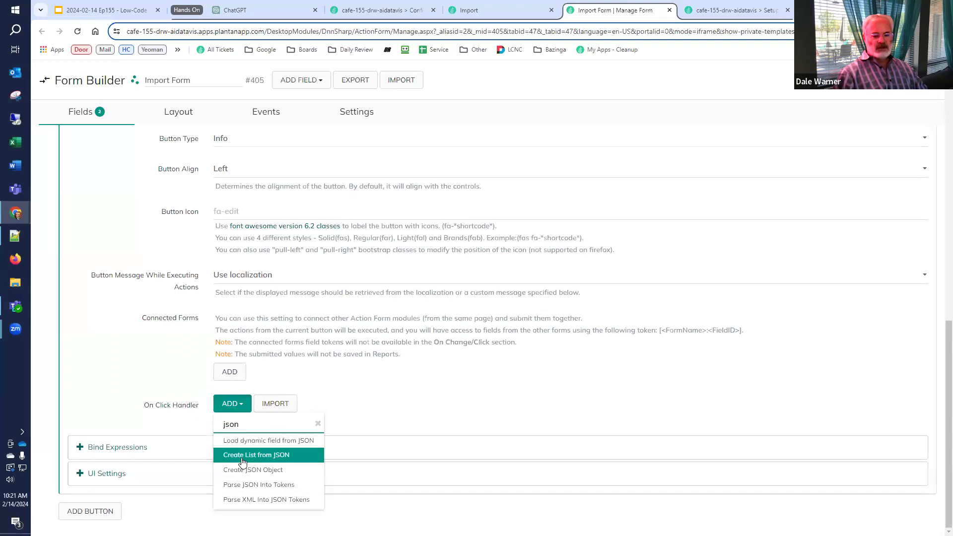
click(242, 455)
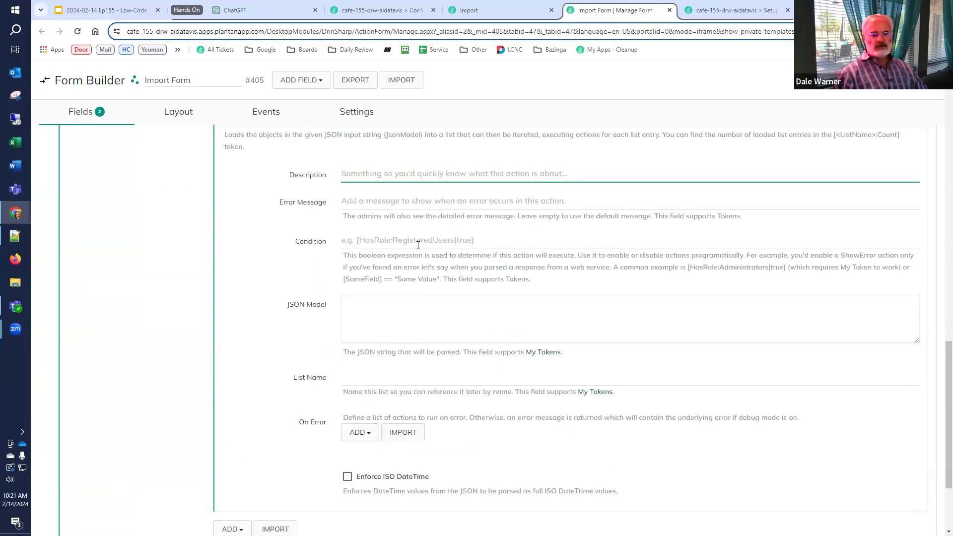
click(404, 317)
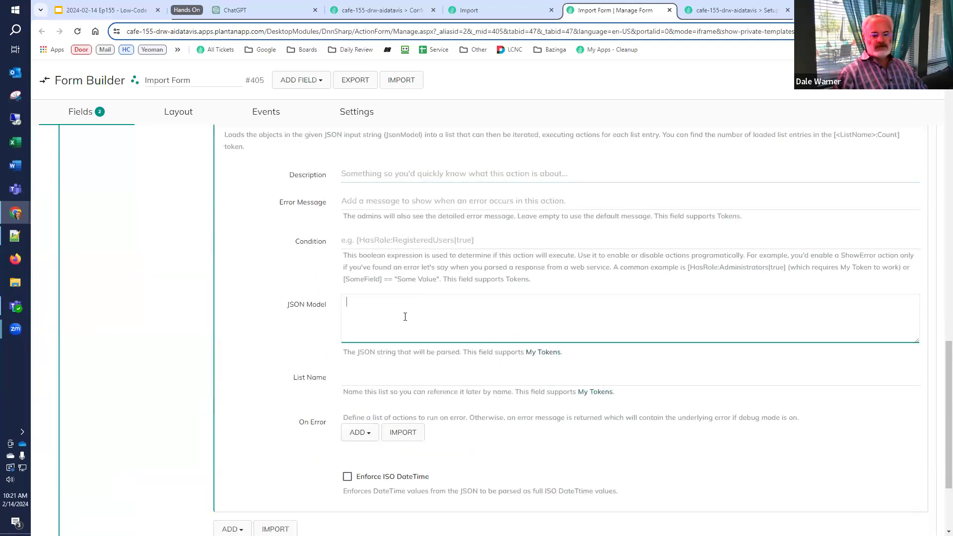
text([JSON])
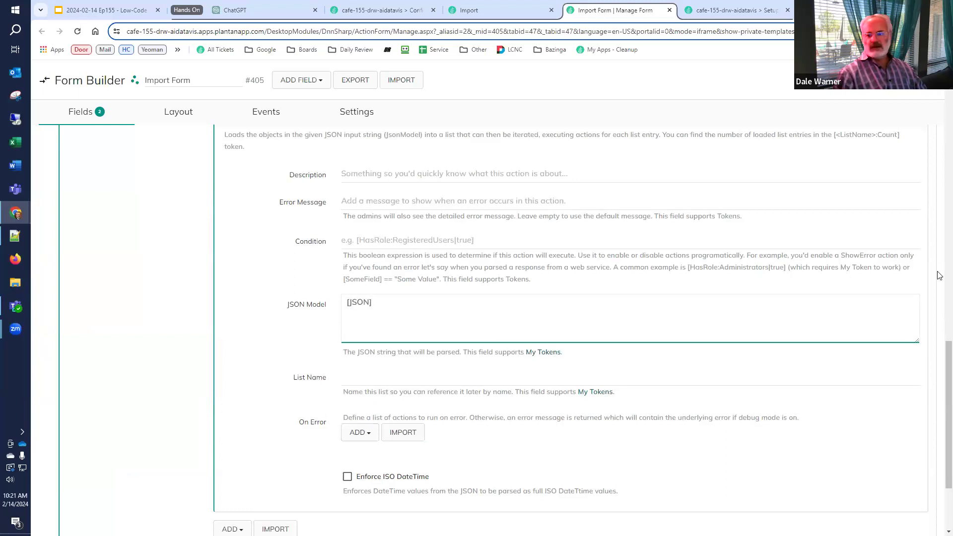
Name the resulting list 'LocationList' and copy that name for reuse
drag(948, 349, 947, 91)
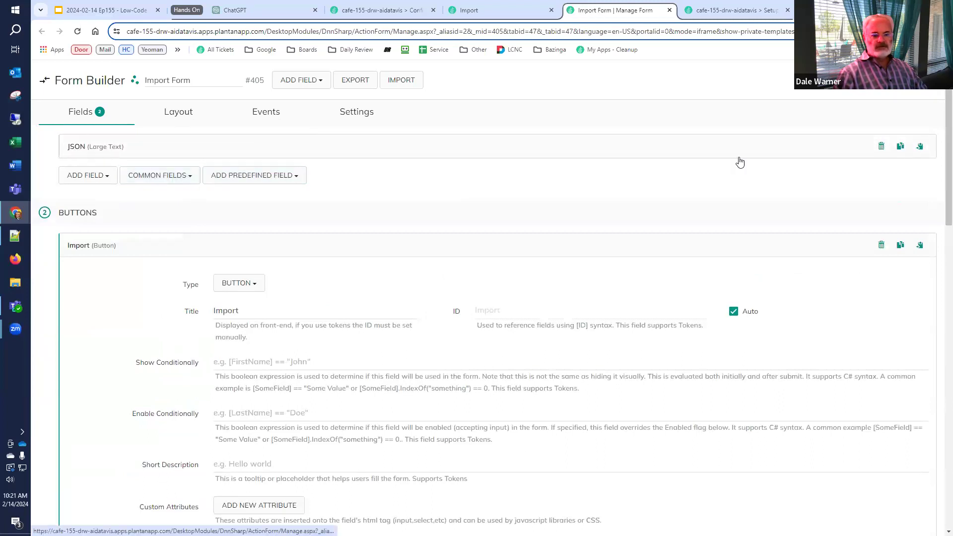
drag(947, 170, 940, 421)
scroll(939, 419, down, 3)
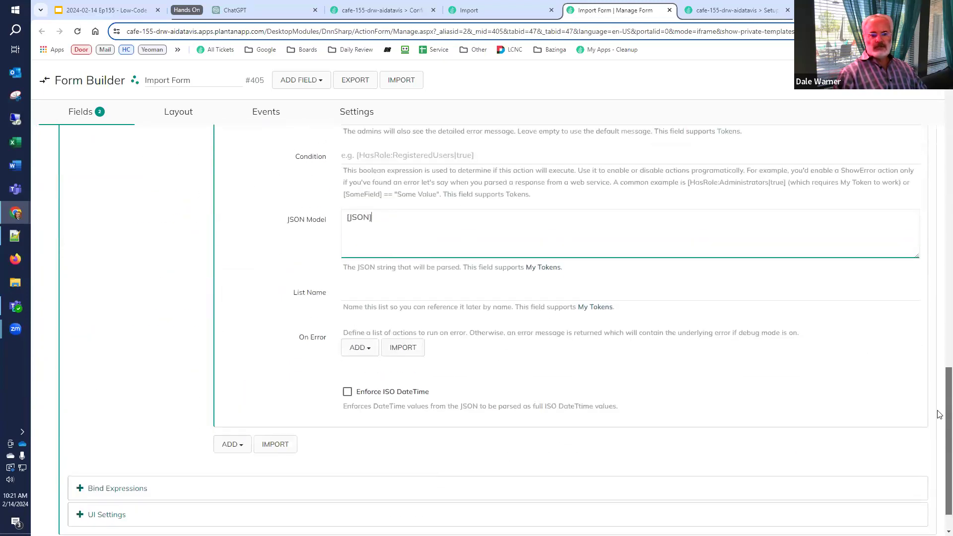
scroll(938, 415, up, 2)
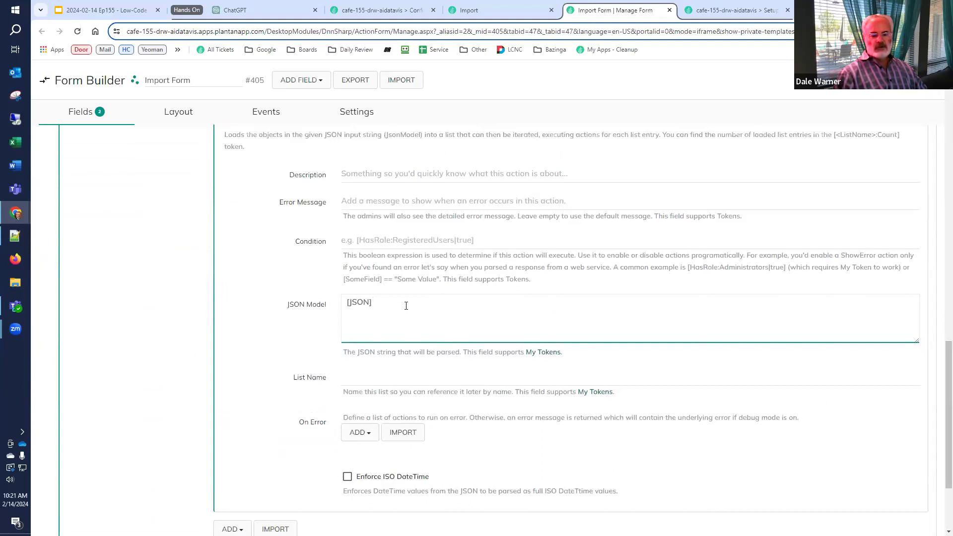
click(363, 379)
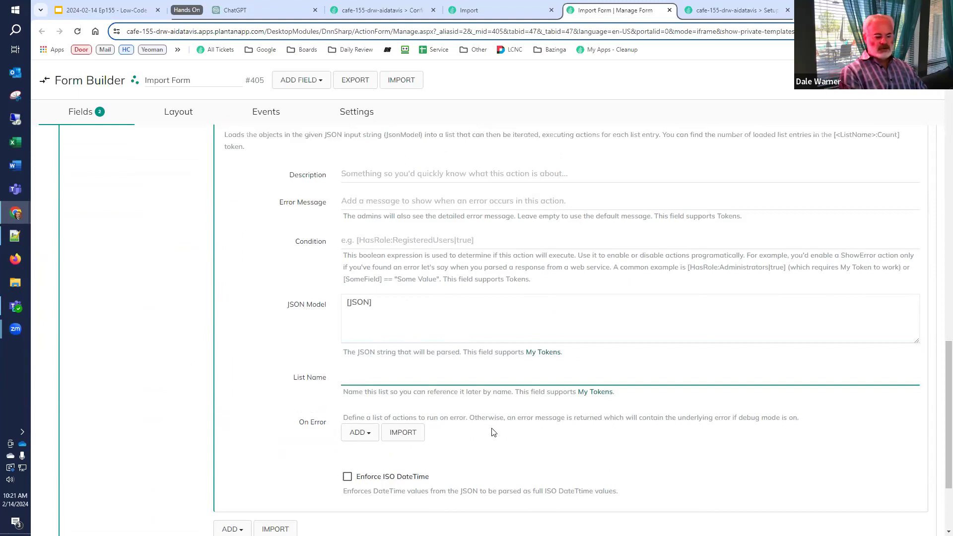
text(LocationList)
key(ctrl+a)
key(ctrl+c)
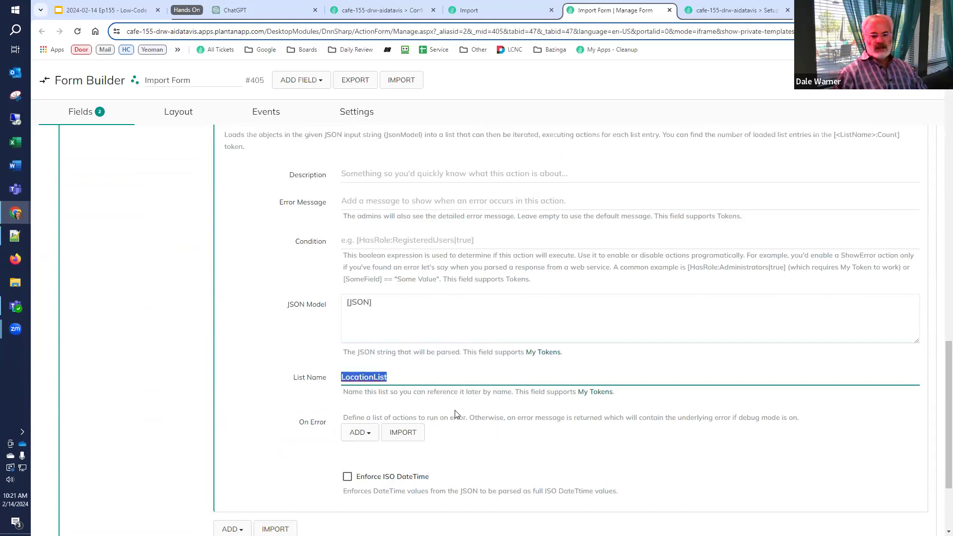
scroll(455, 414, down, 2)
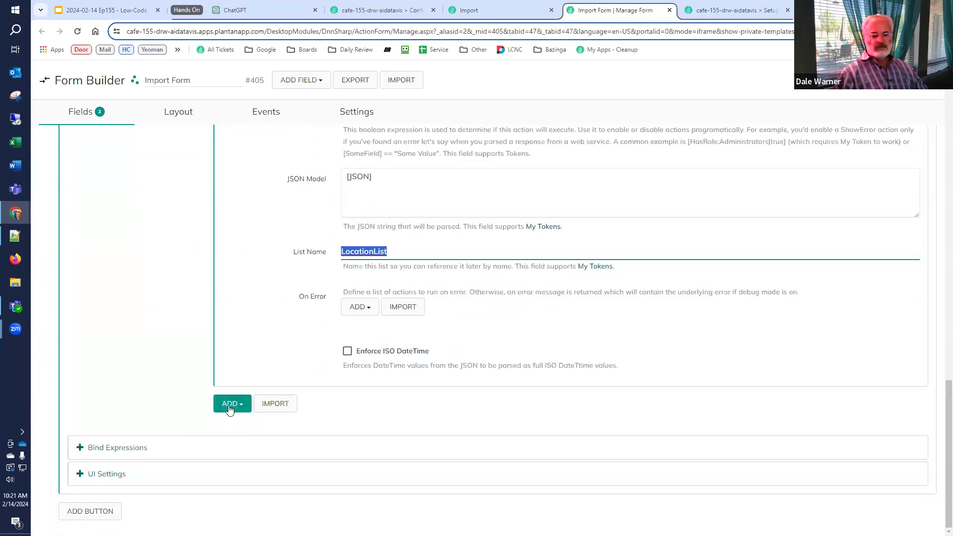
Add an Execute Actions for each List Entry loop over LocationList
click(230, 405)
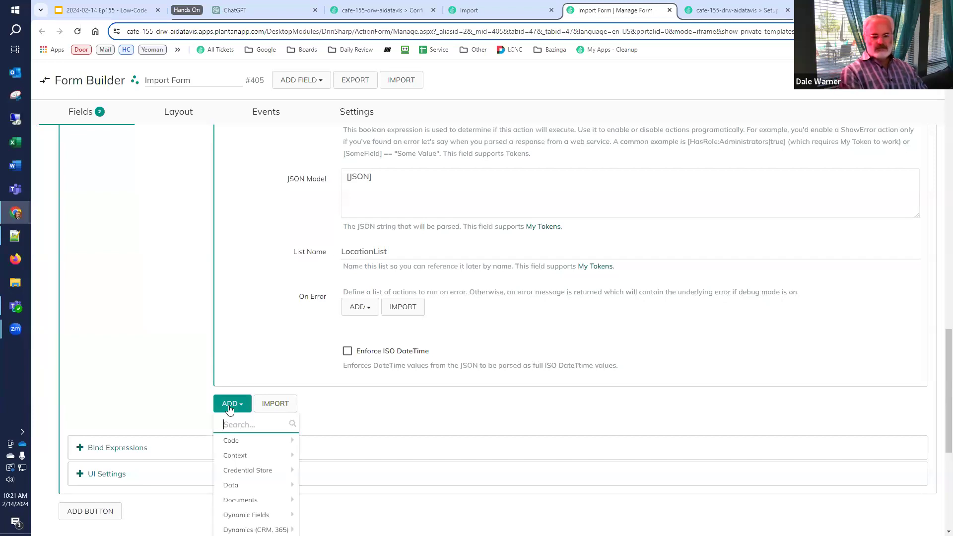
text(for each)
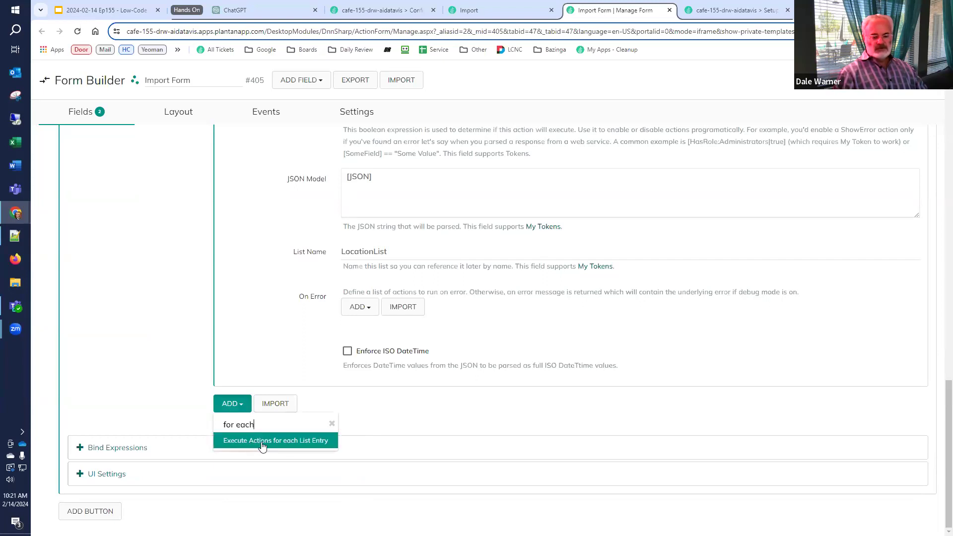
click(263, 446)
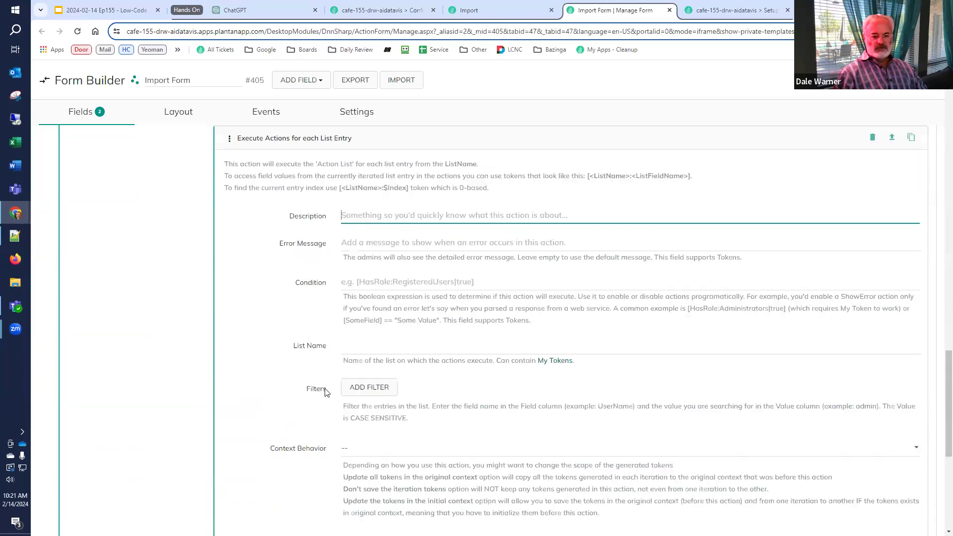
click(393, 322)
key(ctrl+v)
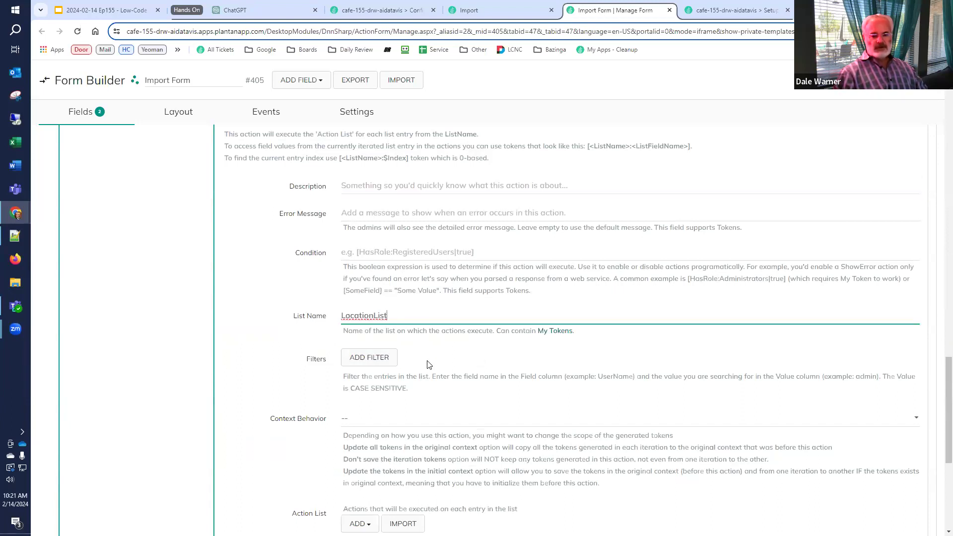
scroll(350, 418, down, 2)
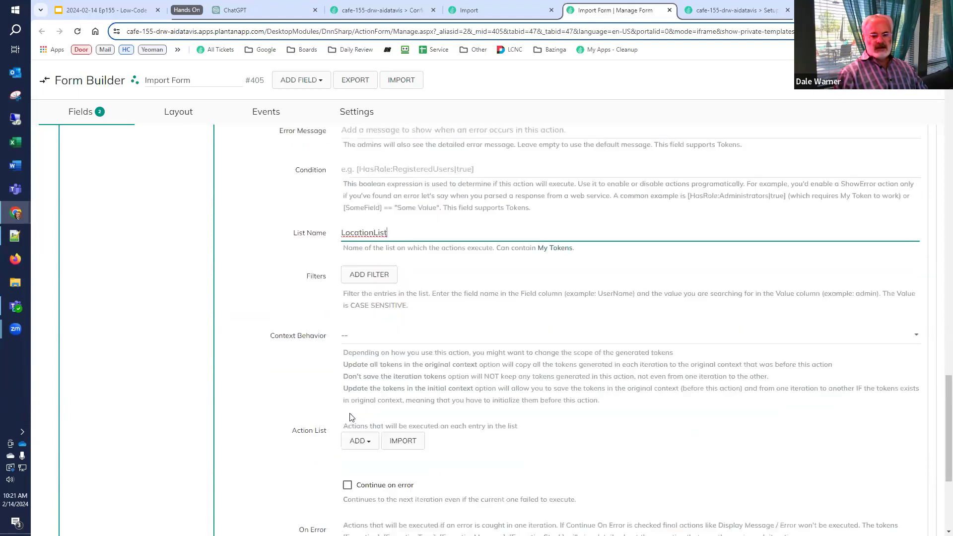
Add a Create New Location action inside the loop, its Name starting with [LocationList:]
click(360, 441)
text(n)
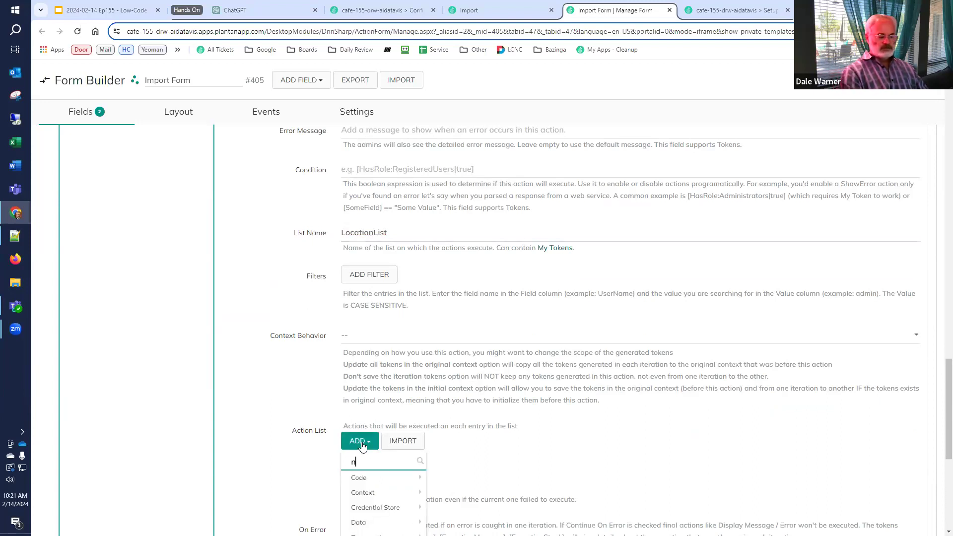
text(ew lo)
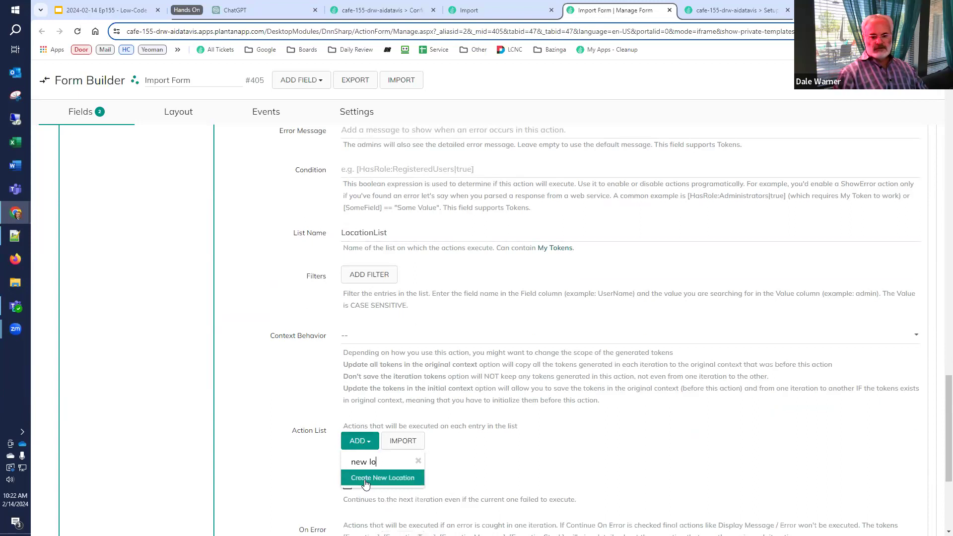
click(366, 478)
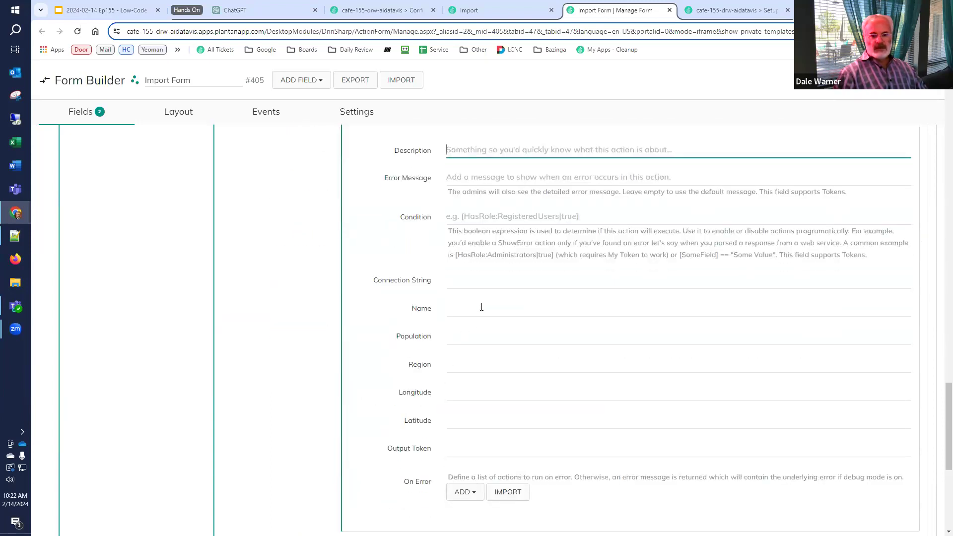
click(486, 305)
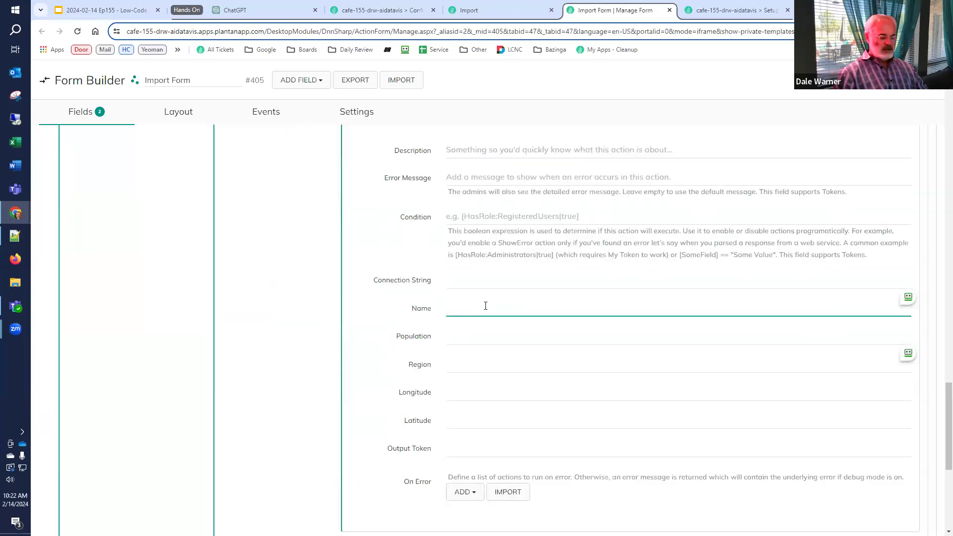
text([)
text(])
key(Left)
key(ctrl+v)
text(:)
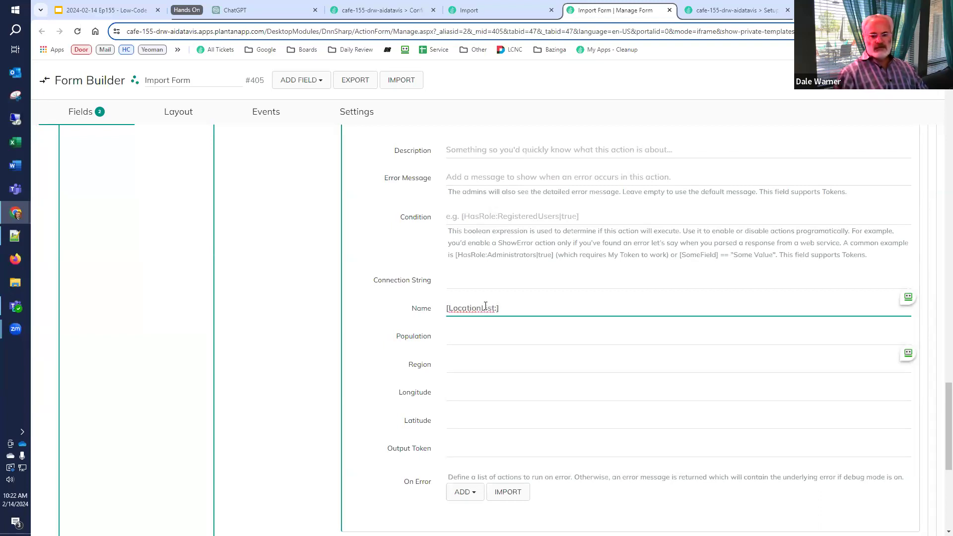
click(262, 15)
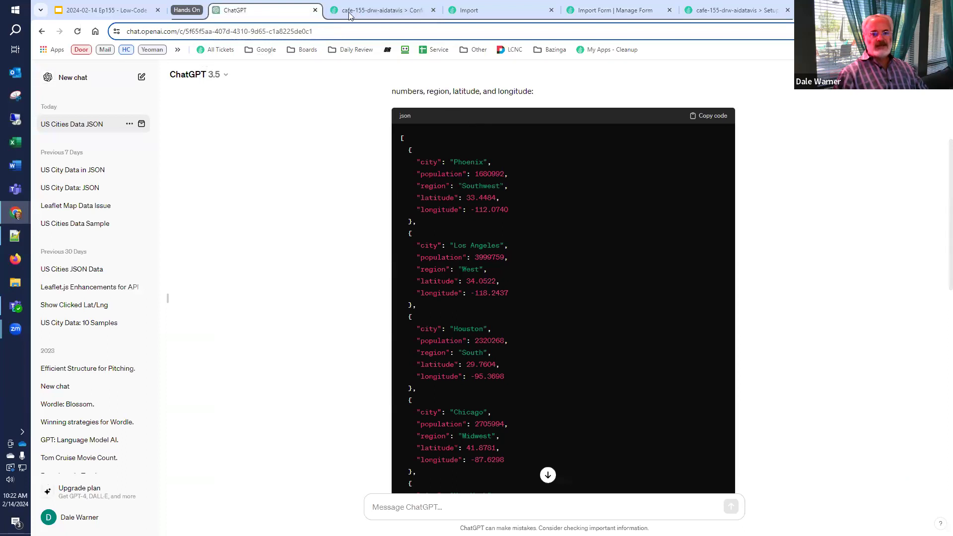
click(385, 13)
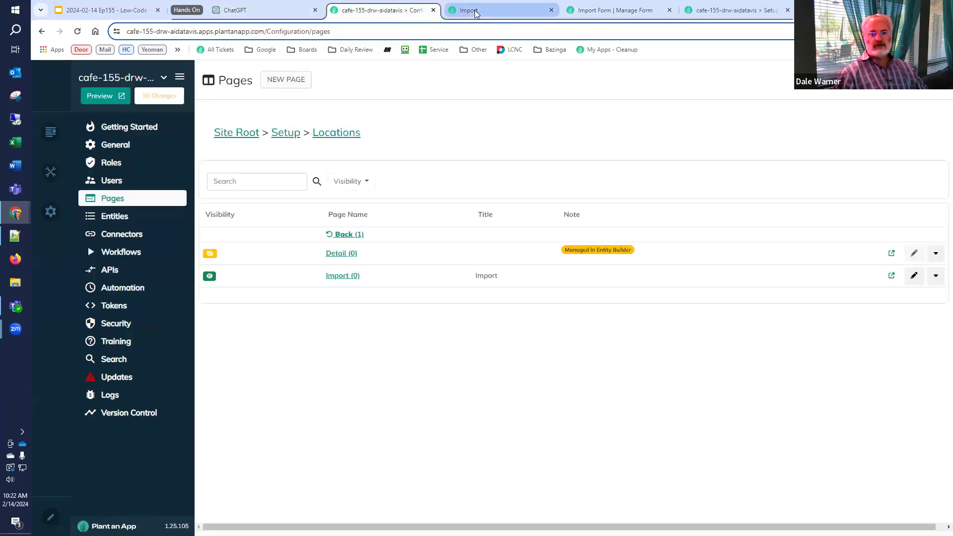
Complete the Name as [LocationList:city], after checking the JSON field names in ChatGPT
click(474, 13)
click(584, 15)
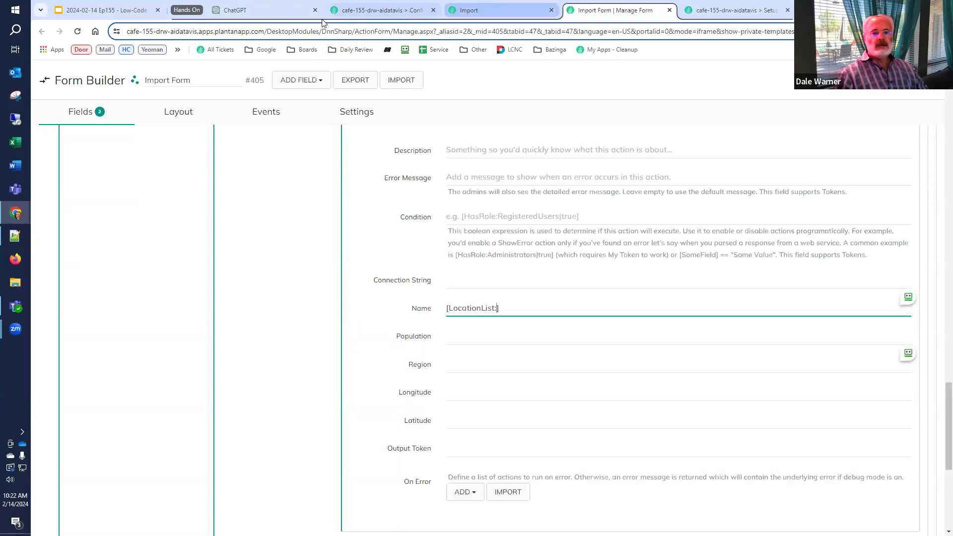
click(278, 14)
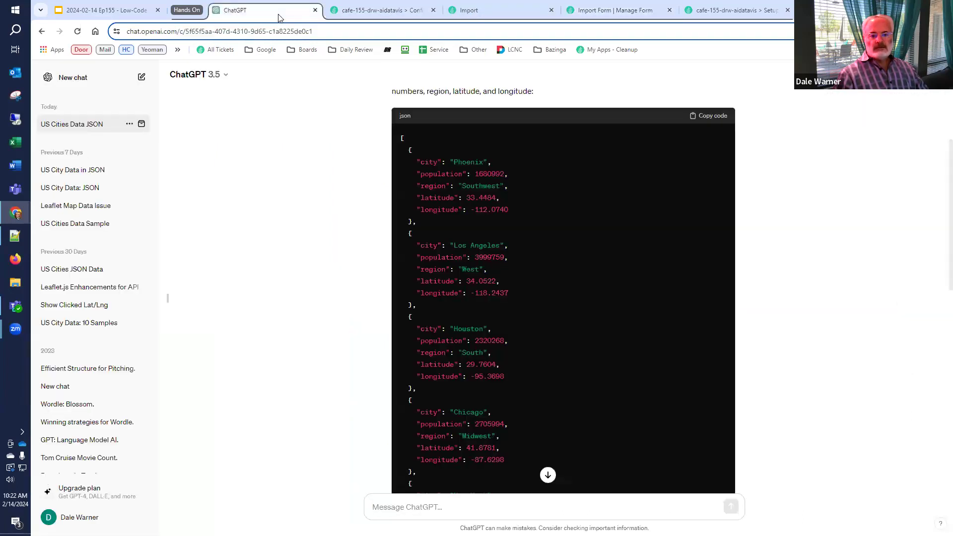
click(589, 9)
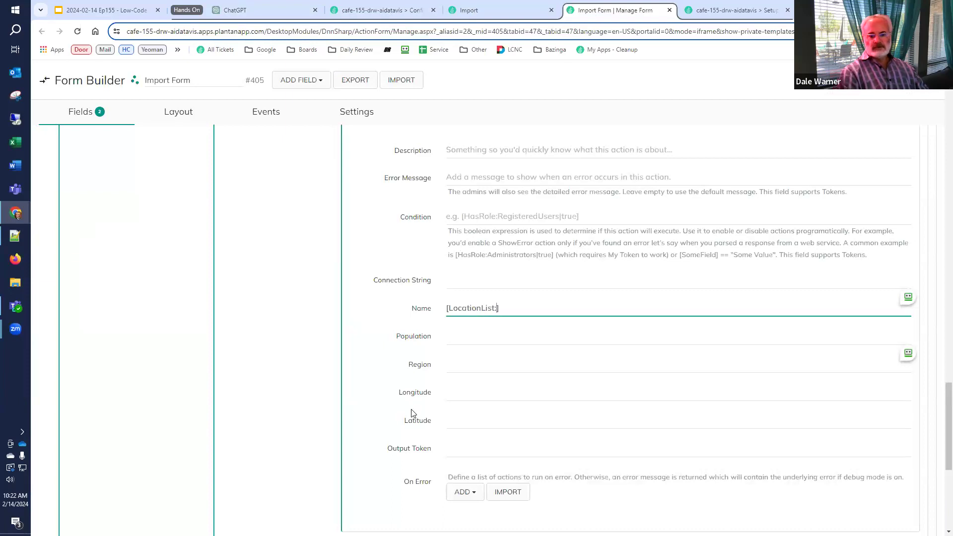
text(city)
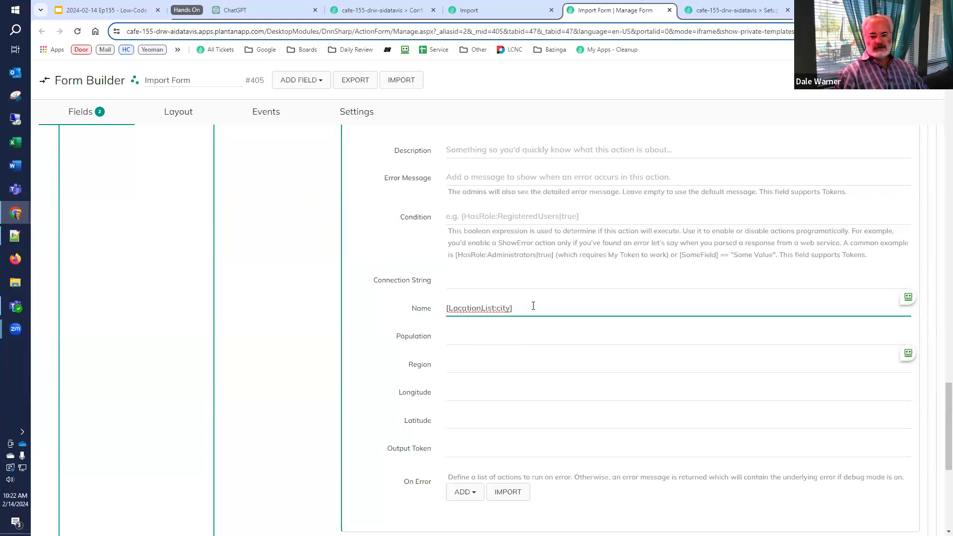
key(ctrl+a)
key(ctrl+c)
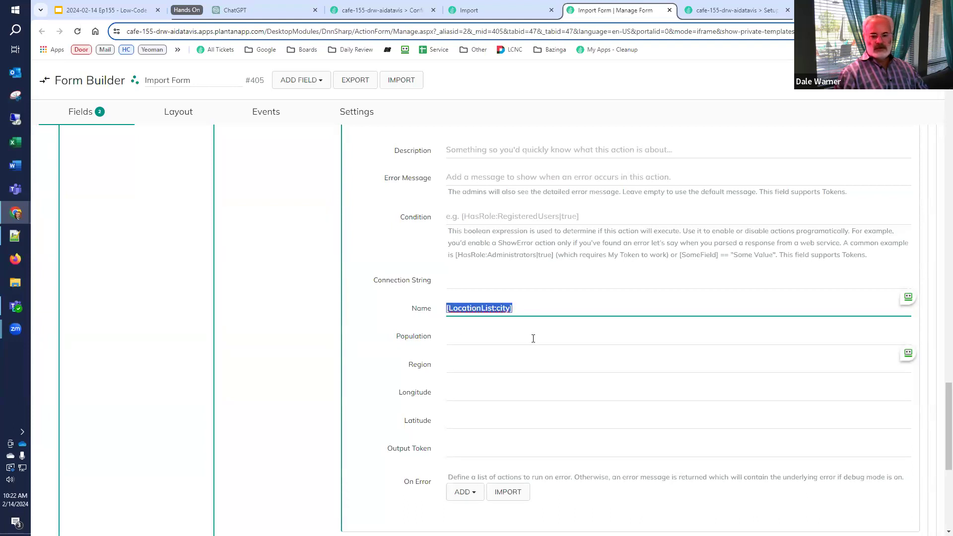
Copy the [LocationList:city] token into Population, Region, Longitude and Latitude
click(532, 336)
key(ctrl+v)
click(495, 366)
key(ctrl+v)
click(480, 393)
key(ctrl+v)
click(475, 419)
key(ctrl+v)
Change the Population and Region tokens to [LocationList:population] and [LocationList:region]
click(509, 336)
key(BackSpace)
key(BackSpace)
key(BackSpace)
key(BackSpace)
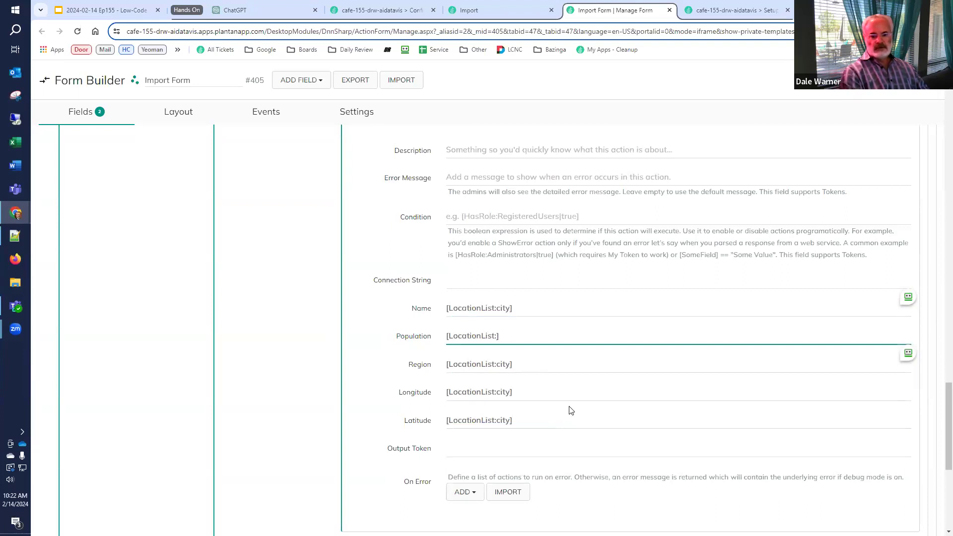
text(population)
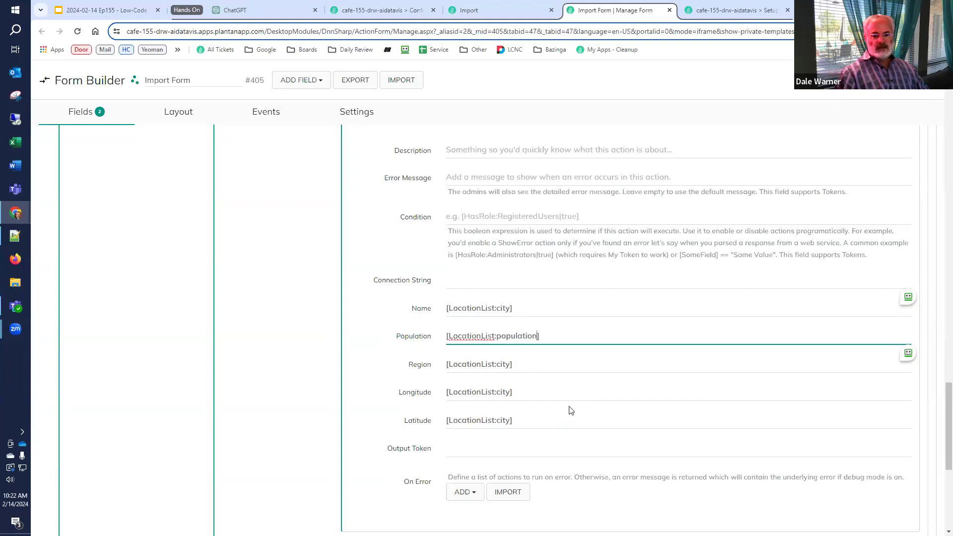
click(548, 359)
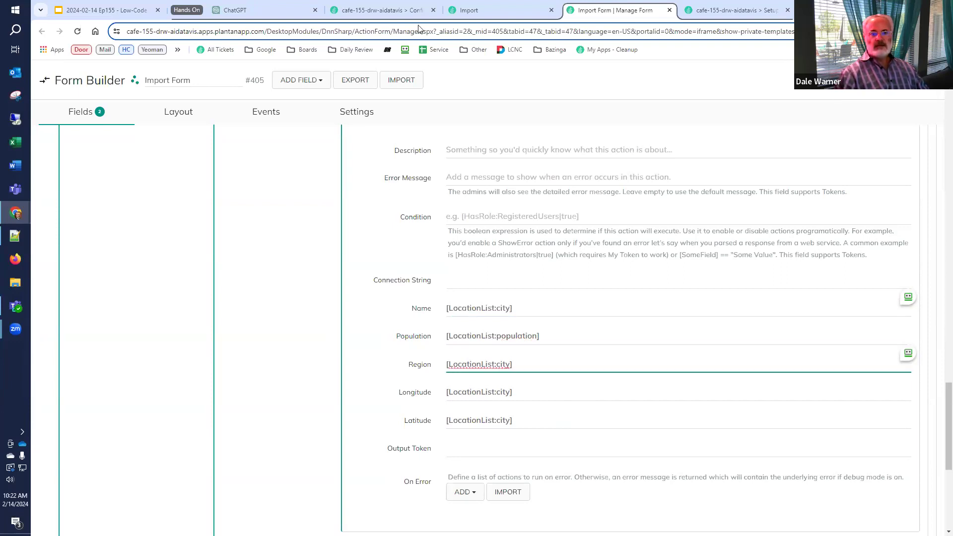
click(293, 11)
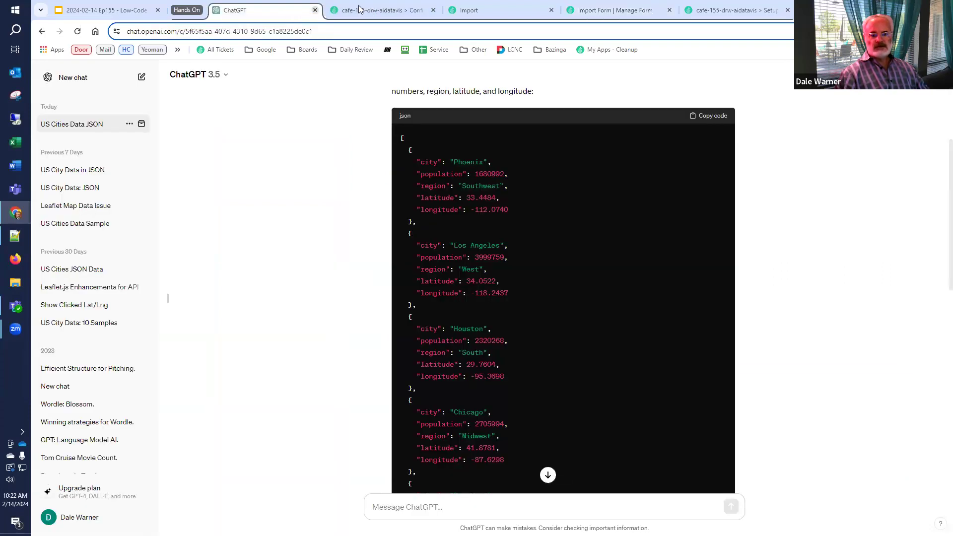
click(595, 11)
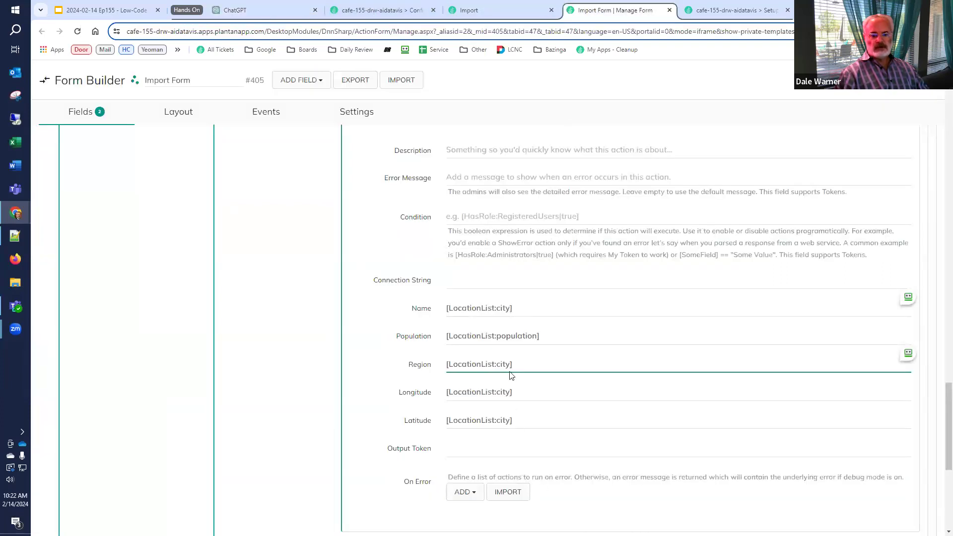
key(ctrl+shift+Left)
text(region)
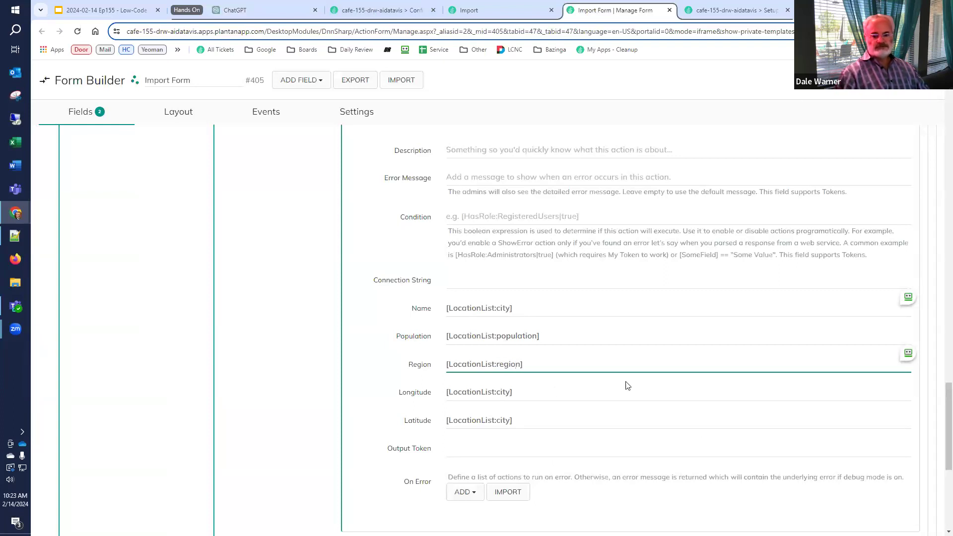
Change the Longitude and Latitude tokens to [LocationList:longitude] and [LocationList:latitude]
click(586, 395)
key(Left)
key(ctrl+shift+Left)
text(longitude)
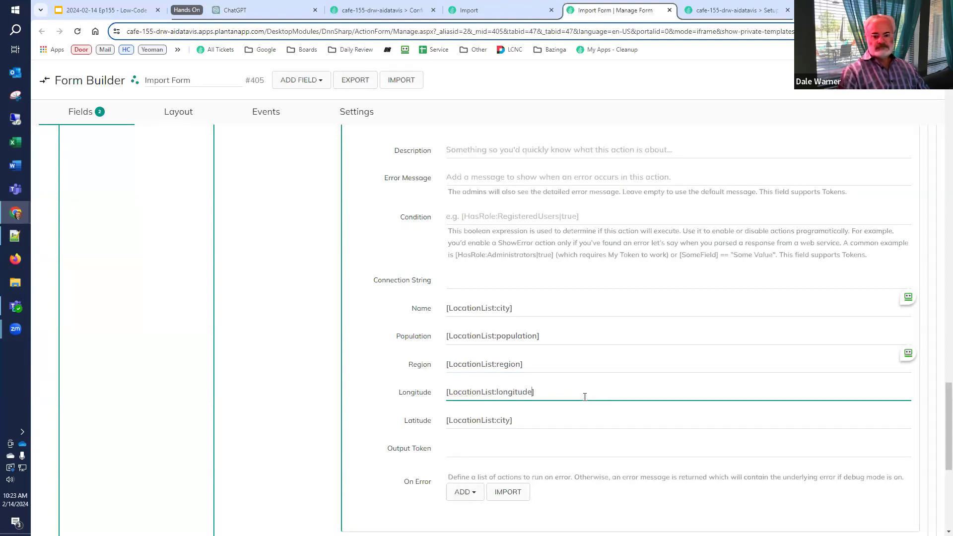
click(532, 418)
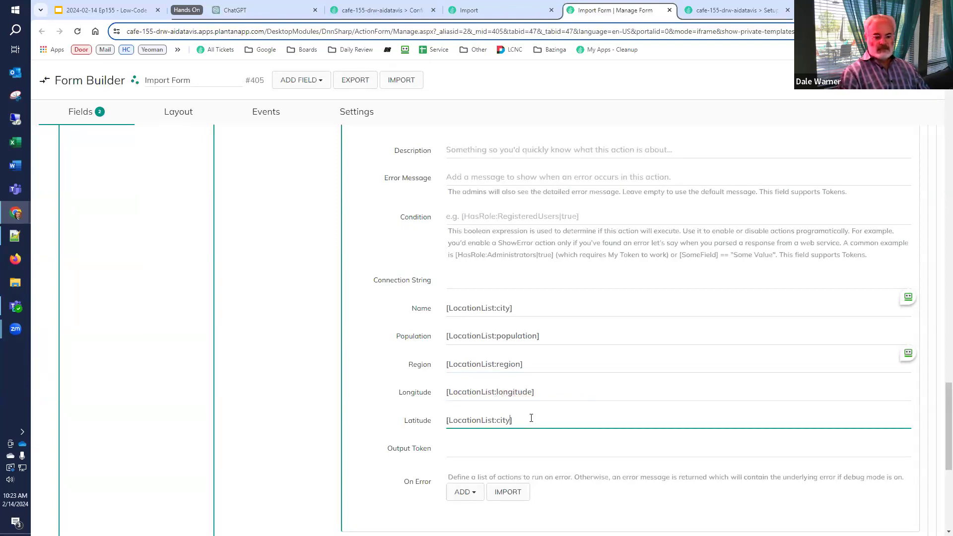
key(Left)
key(BackSpace)
key(BackSpace)
key(BackSpace)
key(BackSpace)
text(latitude)
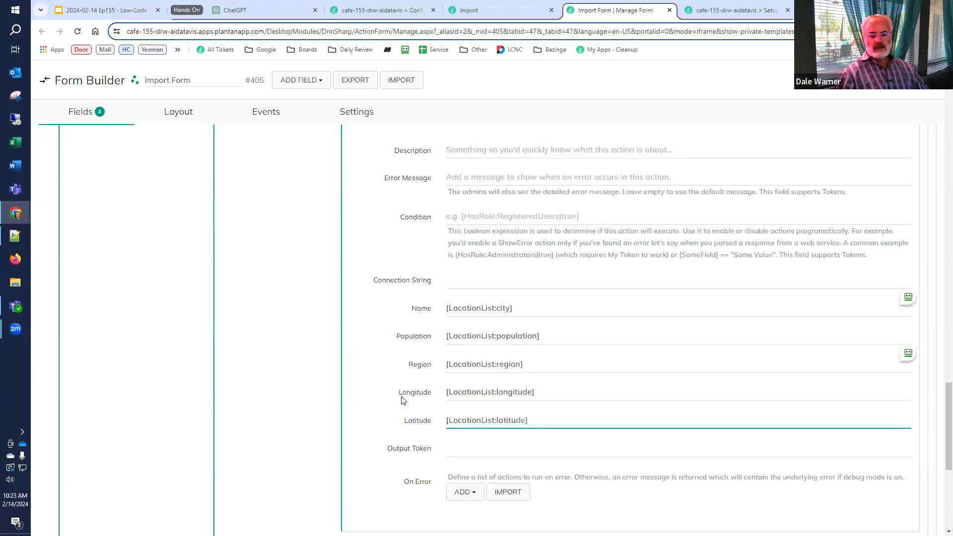
Collapse the nested actions and expand the Execute Actions for each List Entry settings
scroll(400, 403, up, 3)
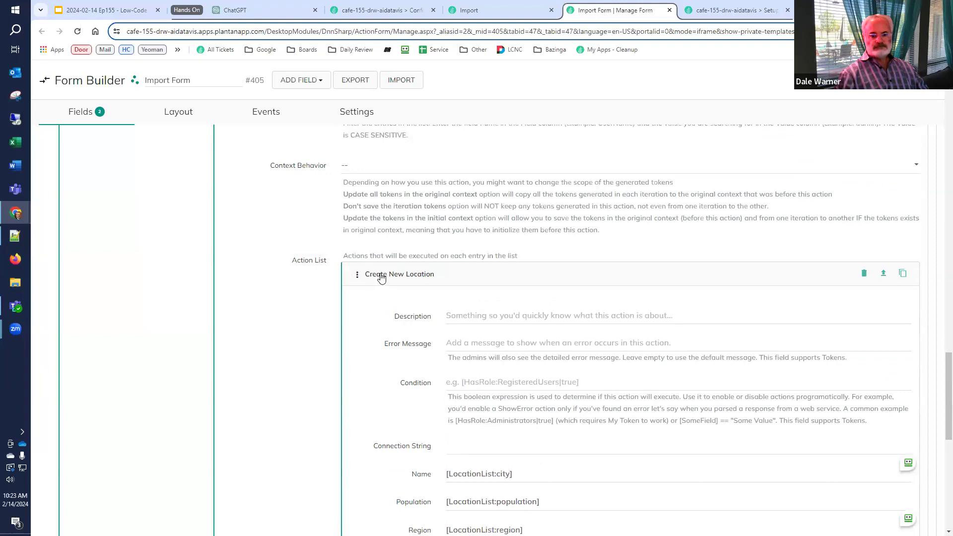
click(381, 276)
scroll(298, 248, up, 6)
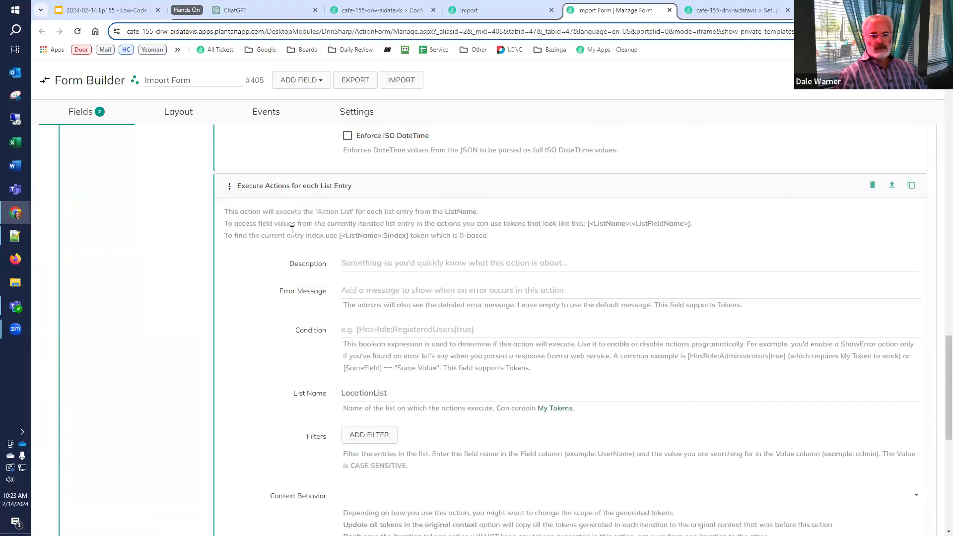
click(294, 188)
scroll(278, 258, up, 4)
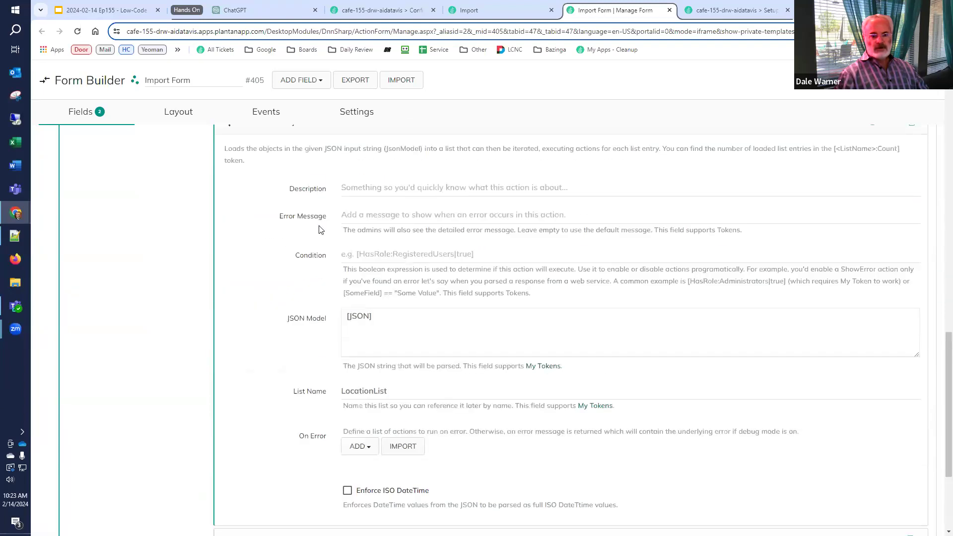
scroll(253, 295, up, 3)
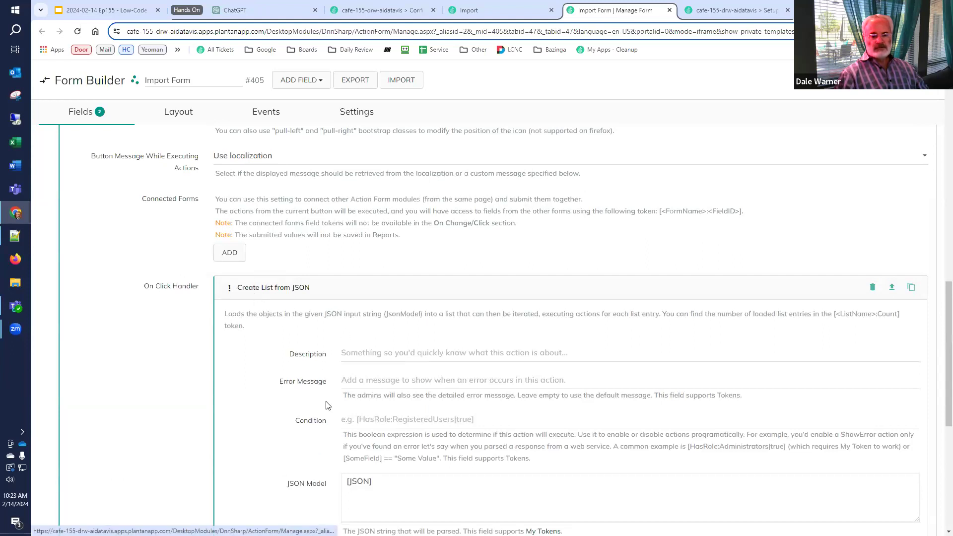
scroll(347, 406, down, 2)
scroll(326, 396, down, 5)
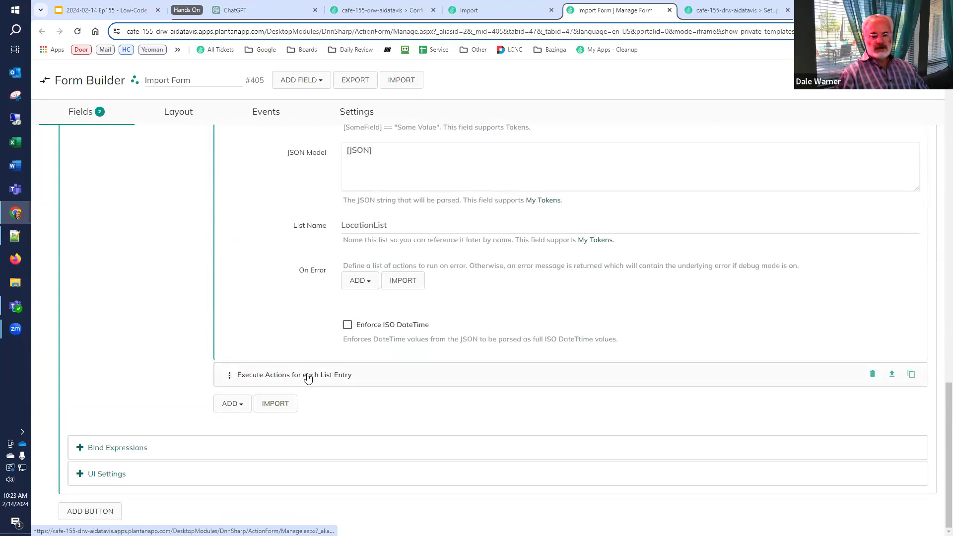
click(308, 375)
scroll(318, 397, down, 5)
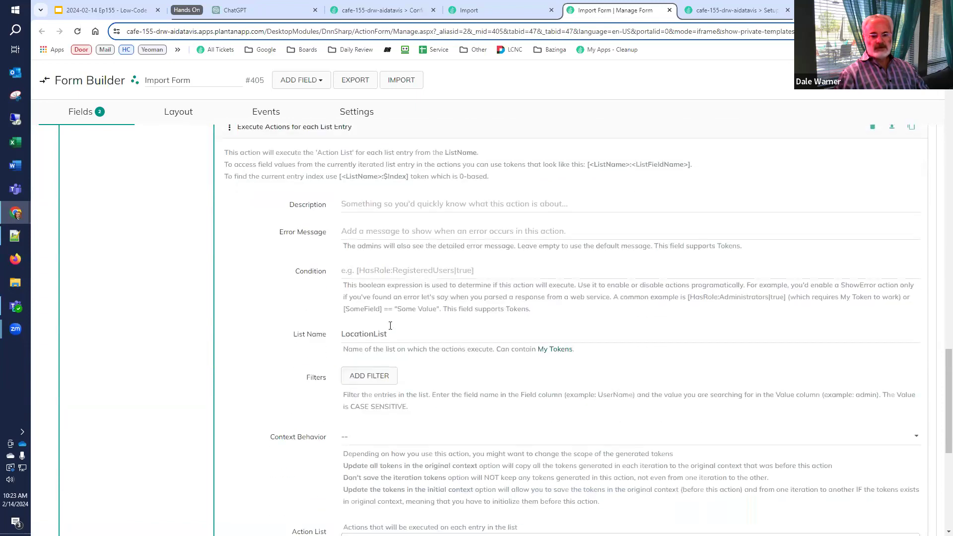
scroll(354, 352, down, 2)
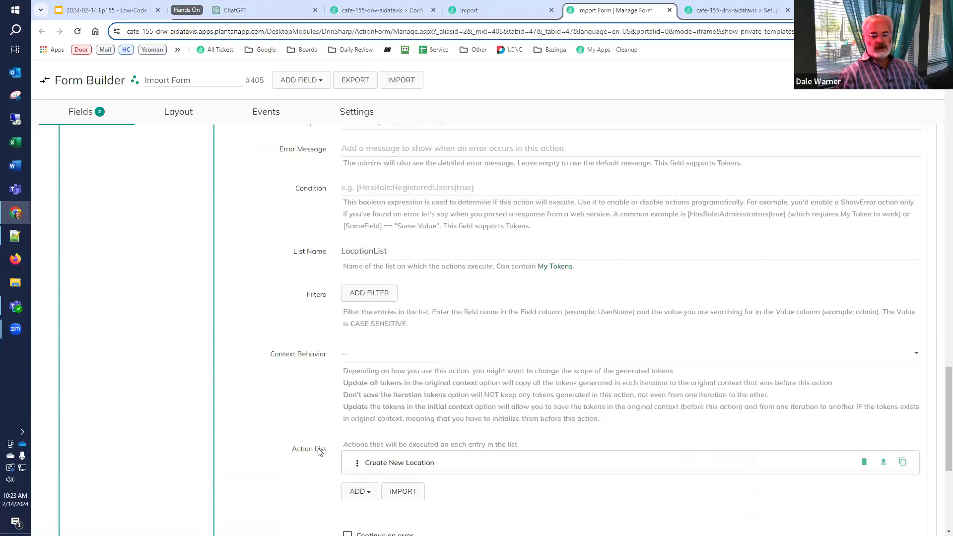
scroll(320, 452, down, 5)
Add a Display Error Message action after the loop reading 'Import complete.'
click(230, 412)
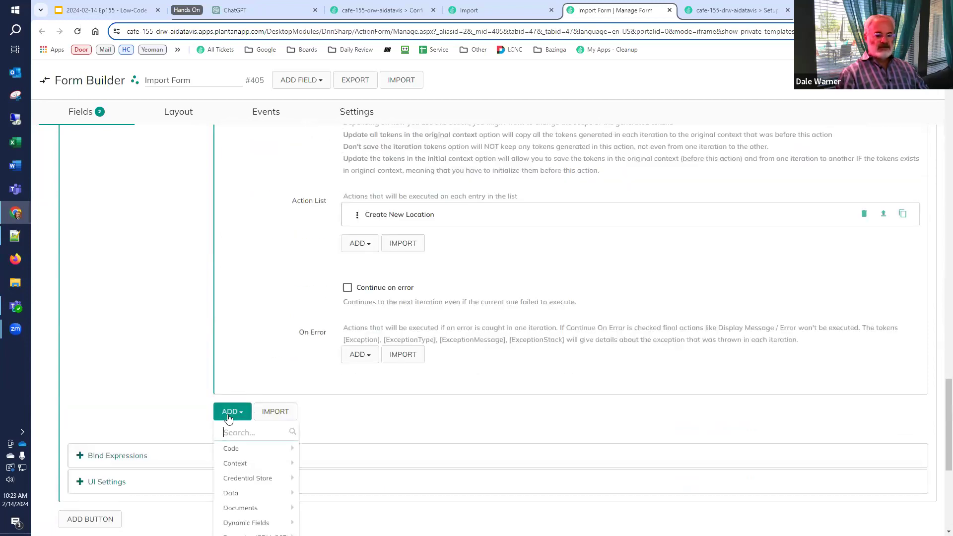
text(erro)
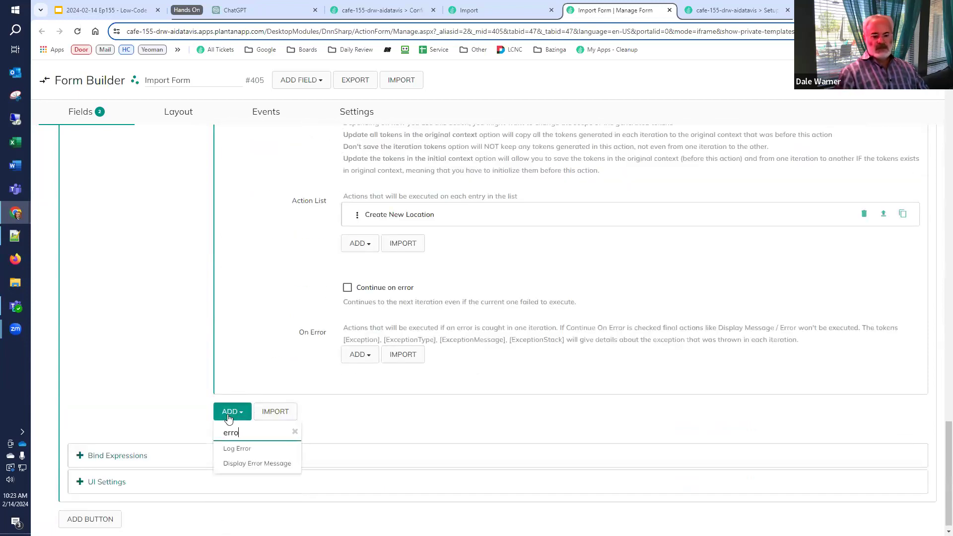
click(265, 464)
click(500, 366)
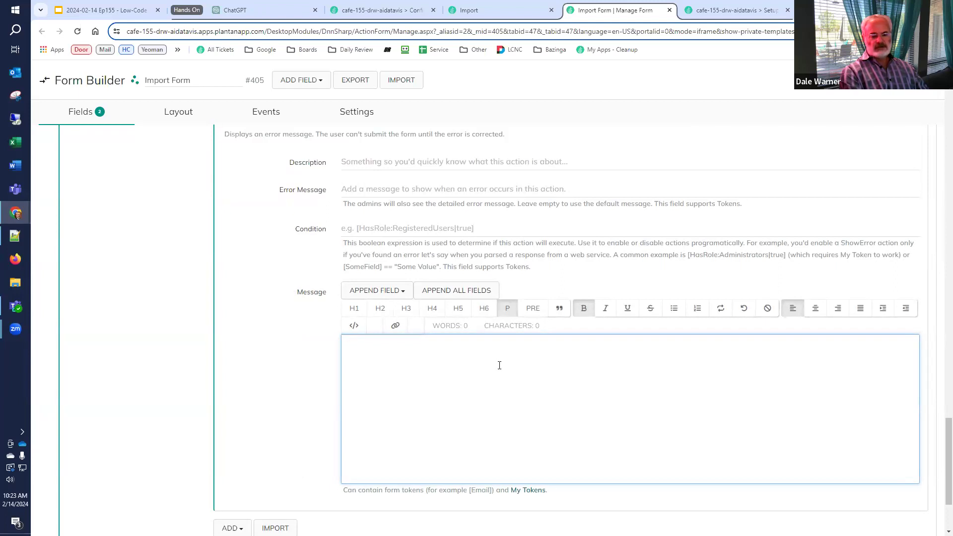
text(Import complete.)
click(869, 80)
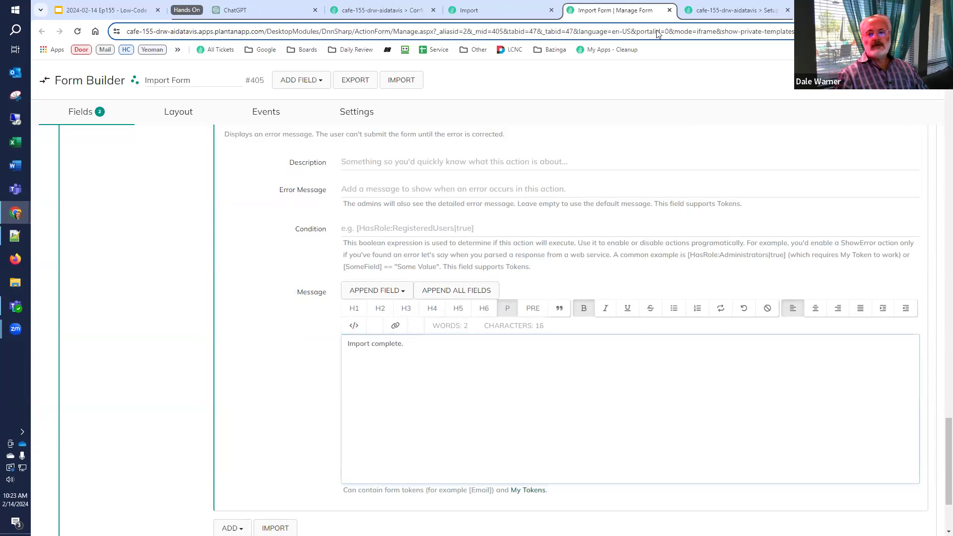
Reload the Import page, paste in the ten-city JSON copied from ChatGPT, and run the import
click(504, 11)
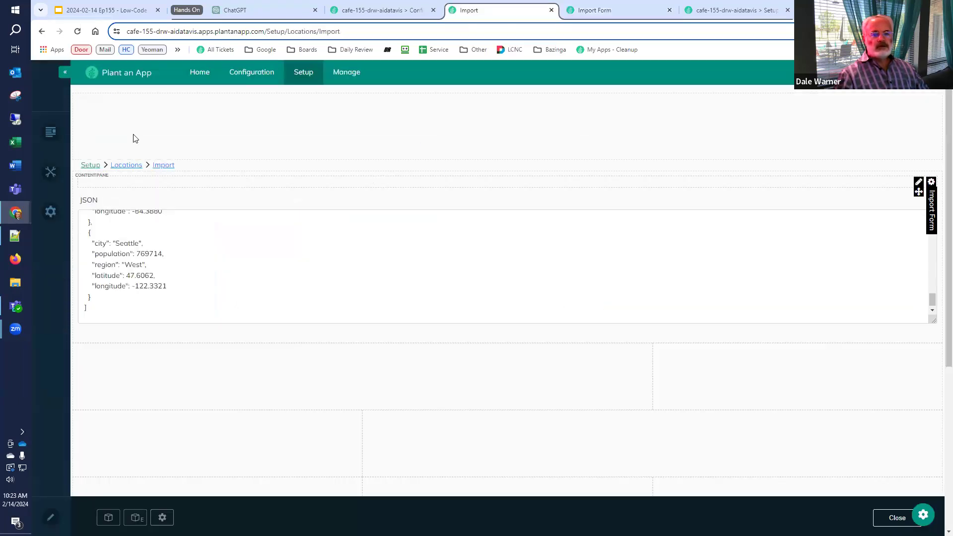
click(77, 32)
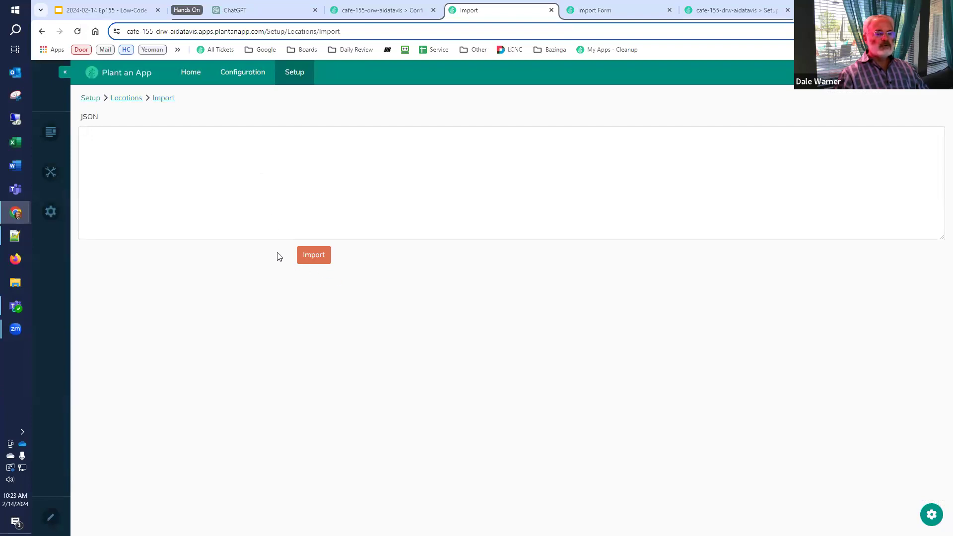
click(243, 13)
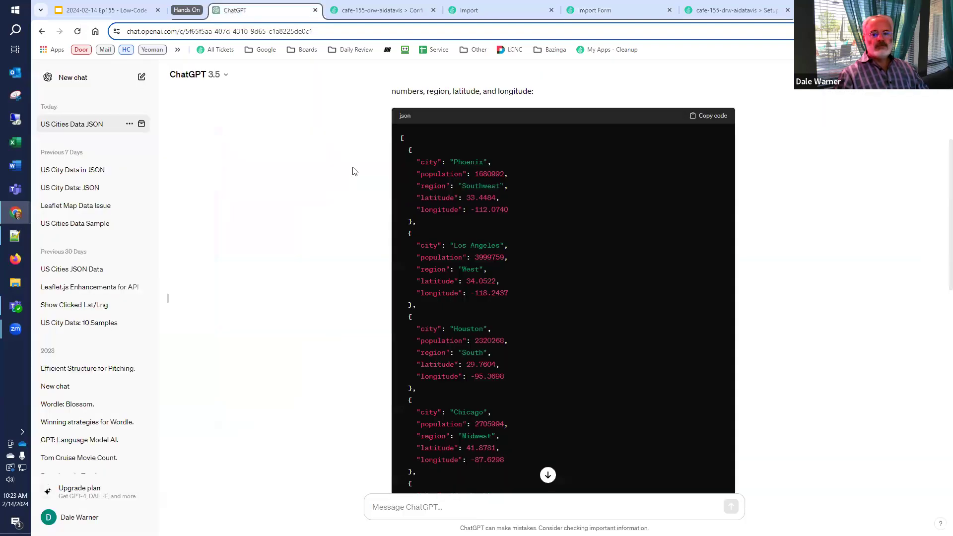
click(715, 116)
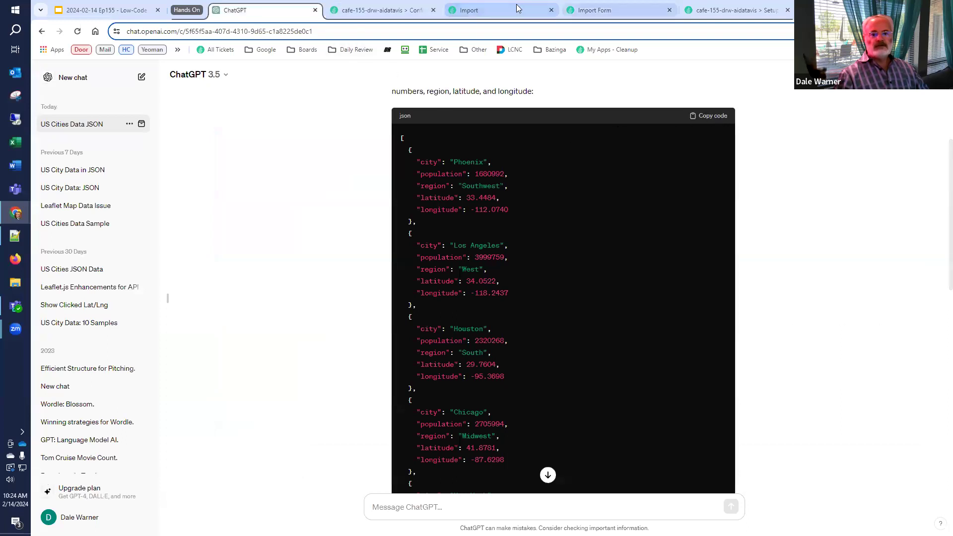
click(504, 11)
click(326, 195)
key(ctrl+v)
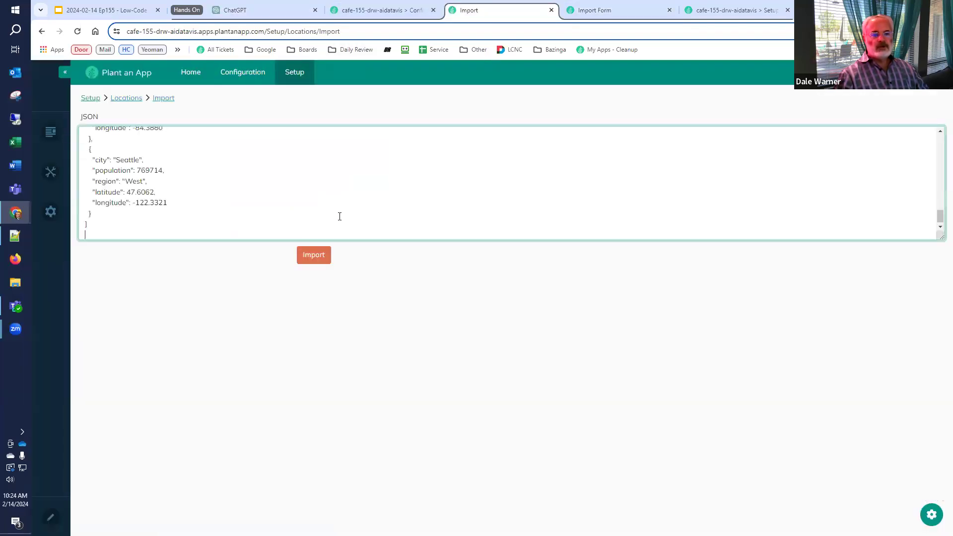
scroll(936, 215, up, 7)
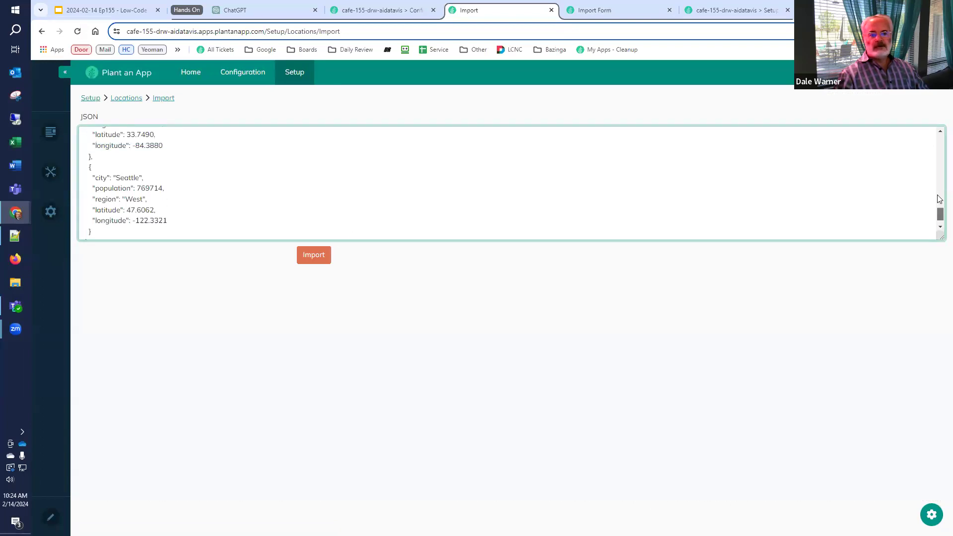
click(313, 263)
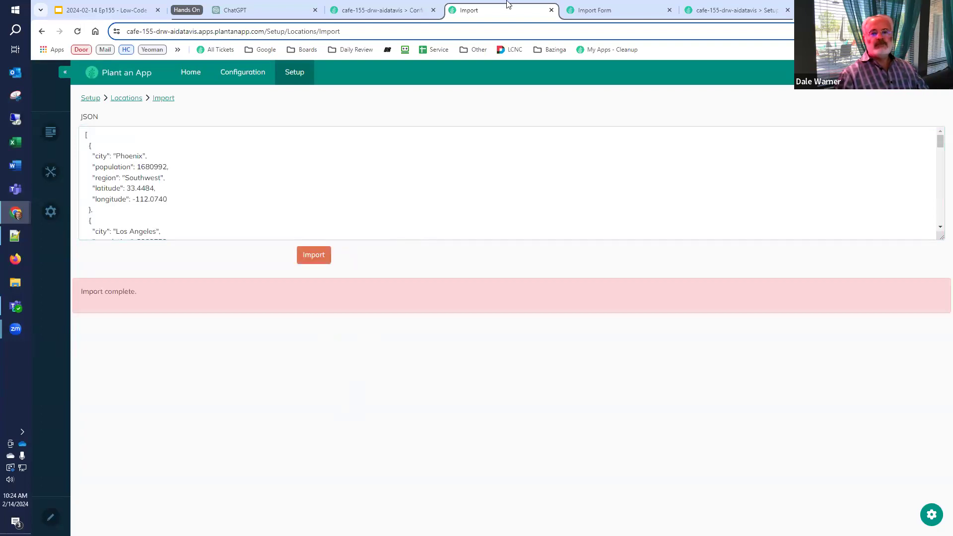
Open Setup > Locations to see the ten imported cities, then return to the Low-Code Café slides
mouse_move(295, 74)
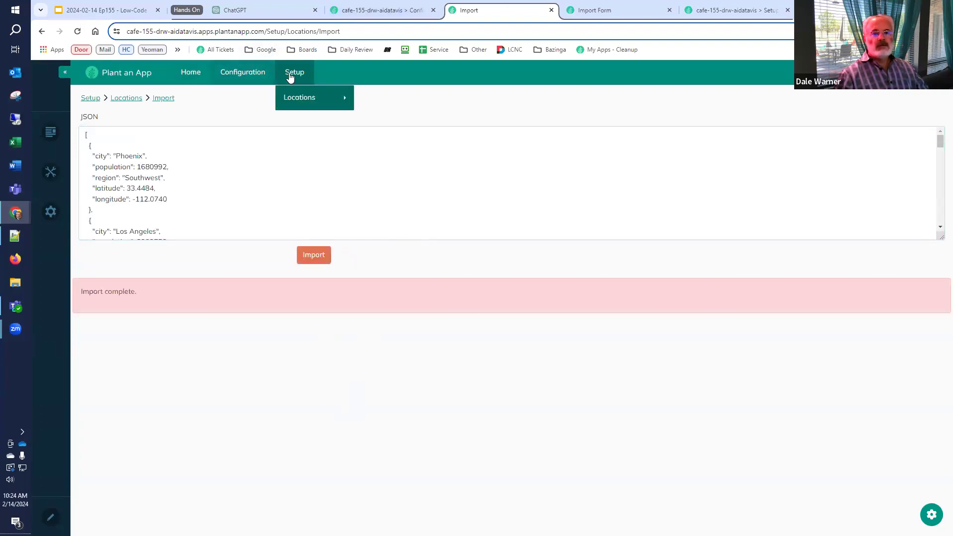
click(289, 100)
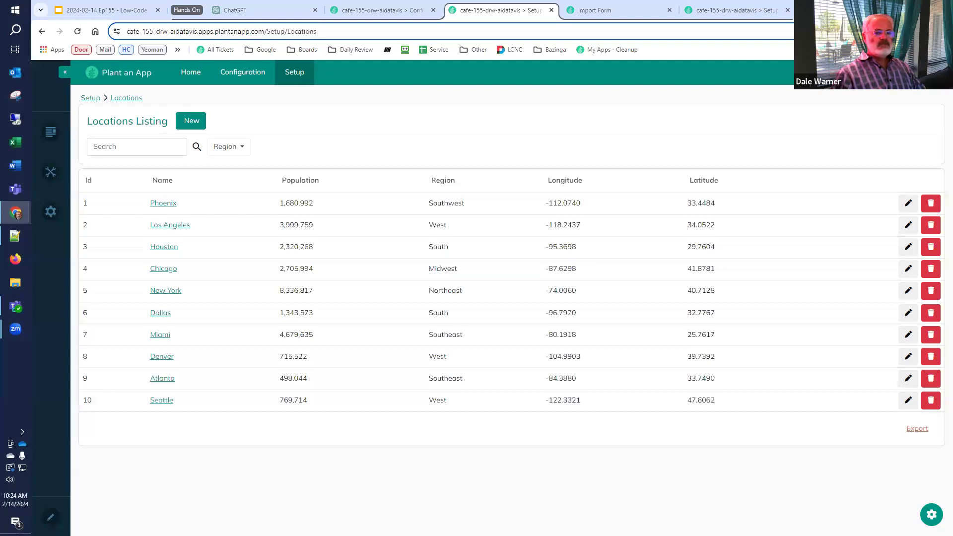
click(128, 11)
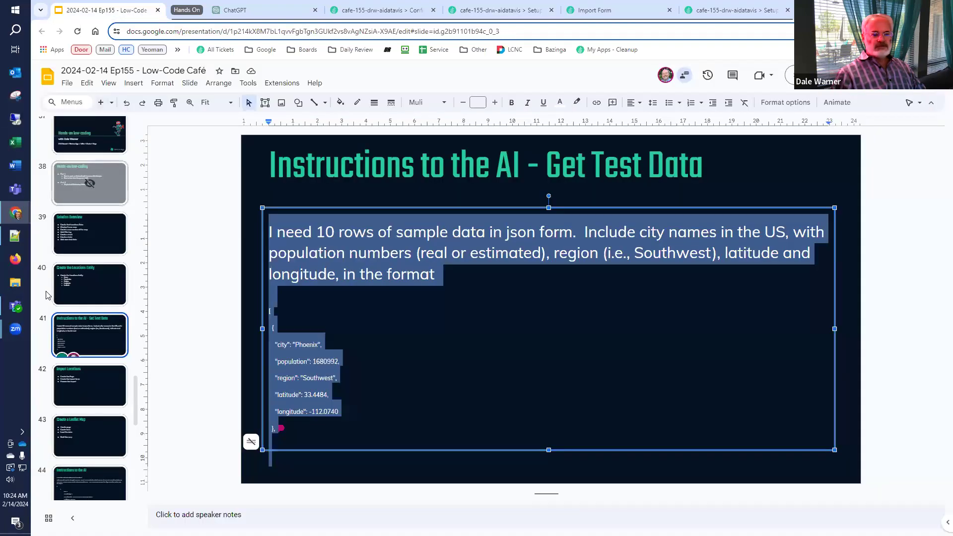
Advance the Low-Code Café deck past Import Locations to the Create a Leaflet Map slide
click(40, 390)
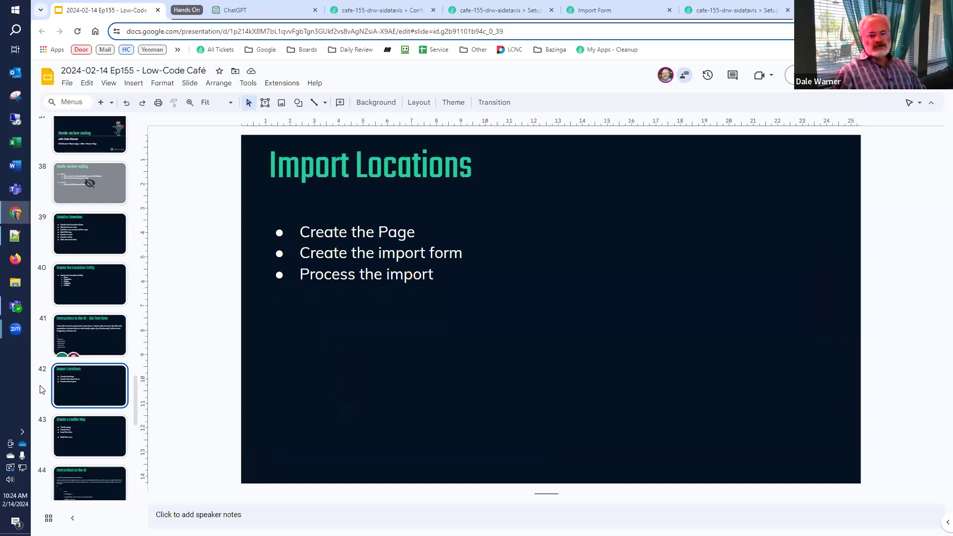
click(44, 446)
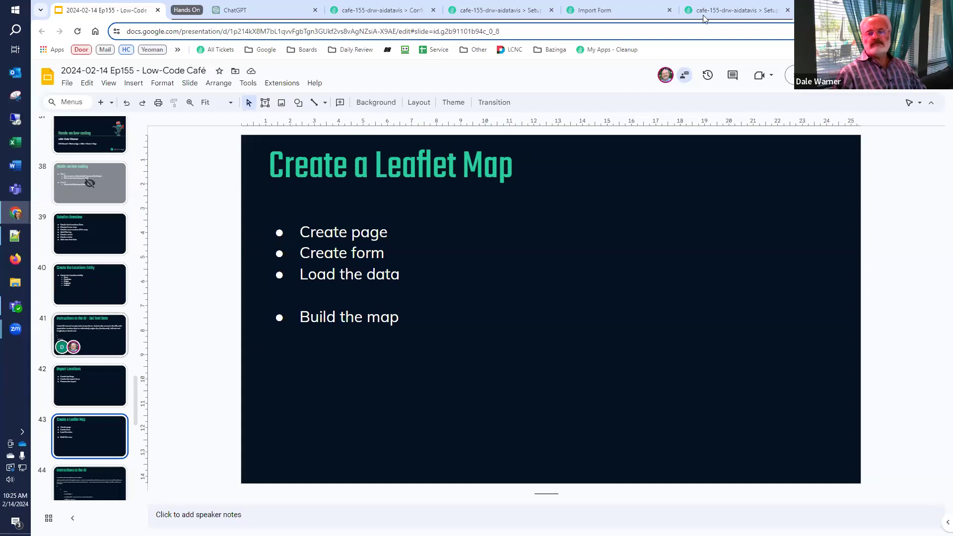
Search the web for 'leaflet js' in a new tab and open the Leaflet homepage
key(ctrl+t)
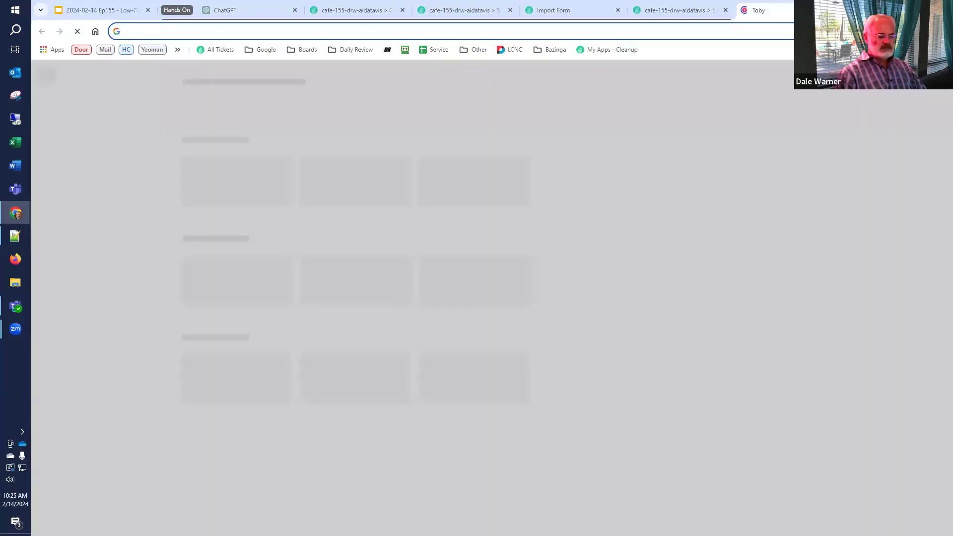
text(lea)
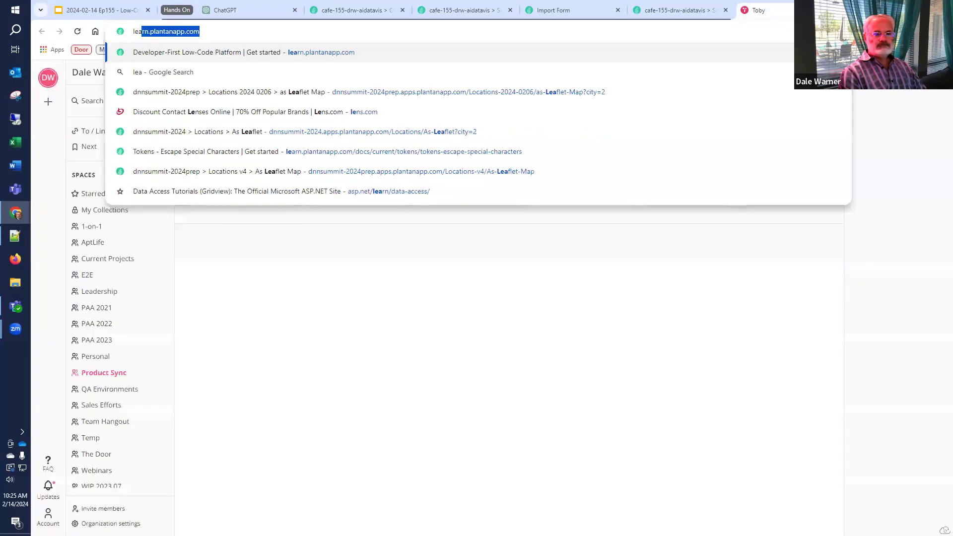
text(flet)
key(Down)
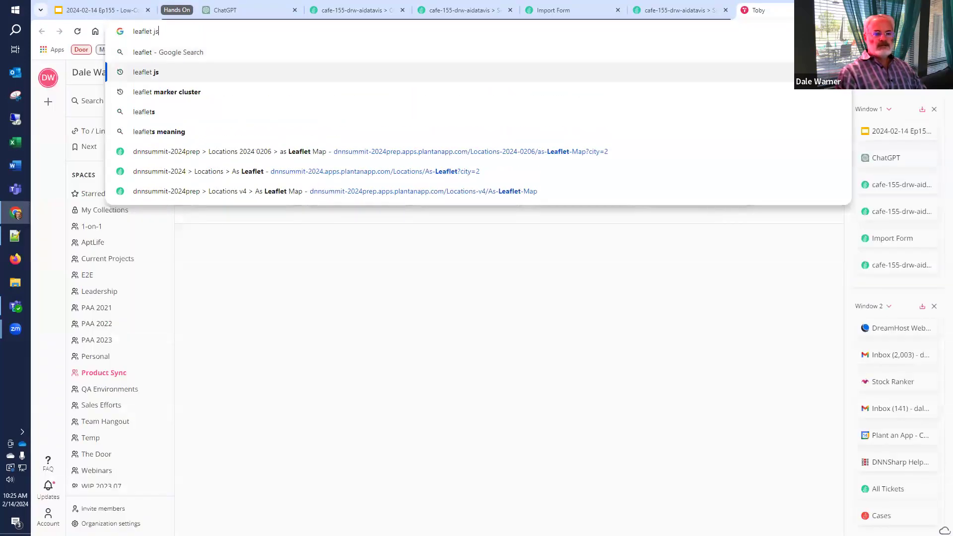
key(Return)
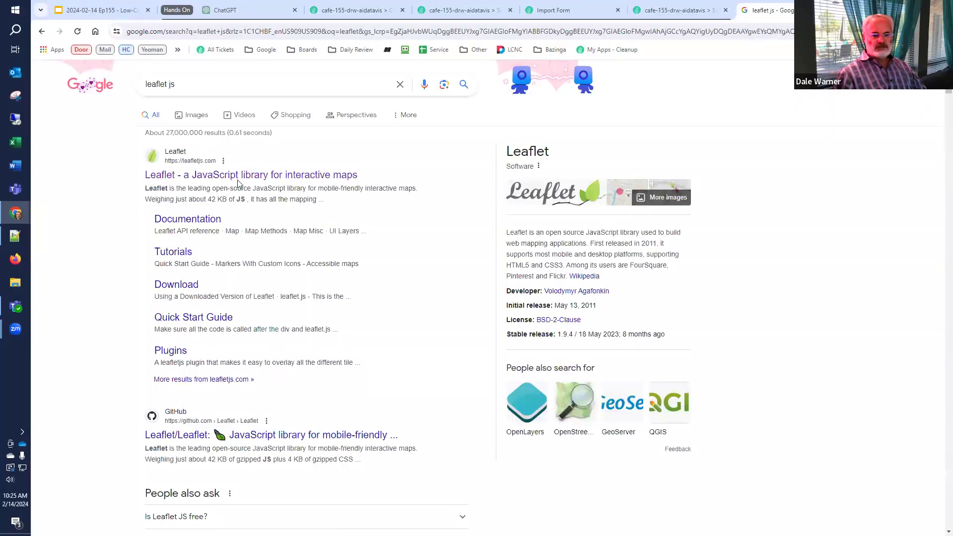
click(235, 176)
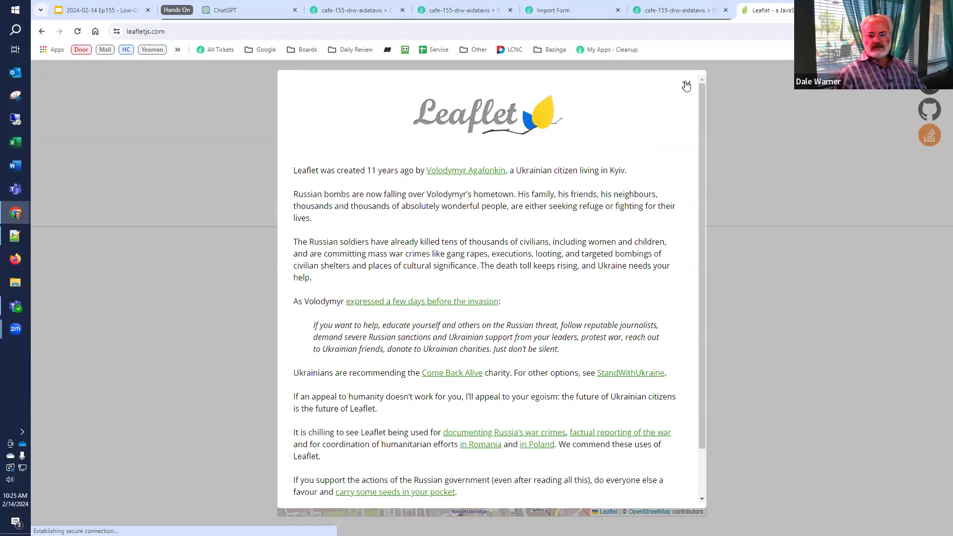
Try the marker popup on Leaflet's demo map, then close the site and return to the Locations tab
key(Escape)
scroll(199, 320, down, 3)
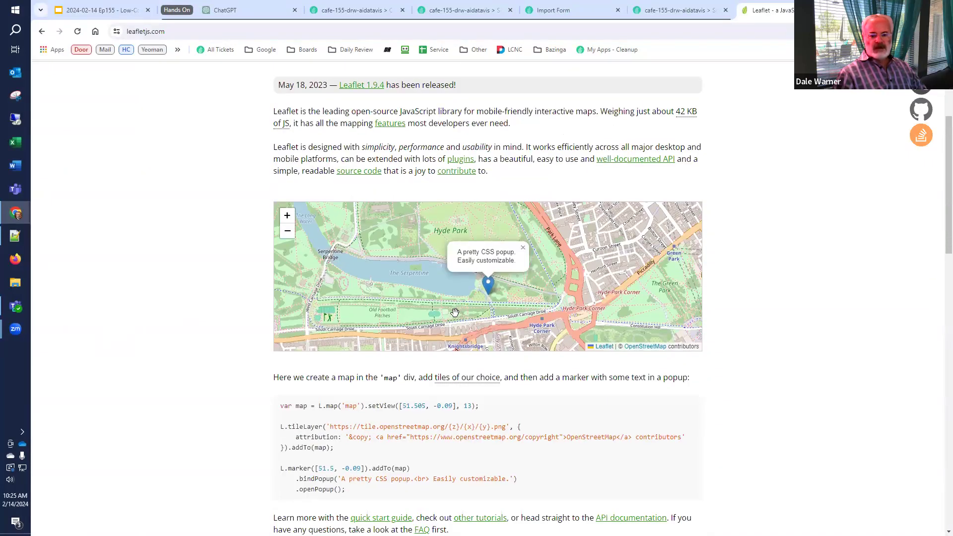
scroll(455, 312, up, 1)
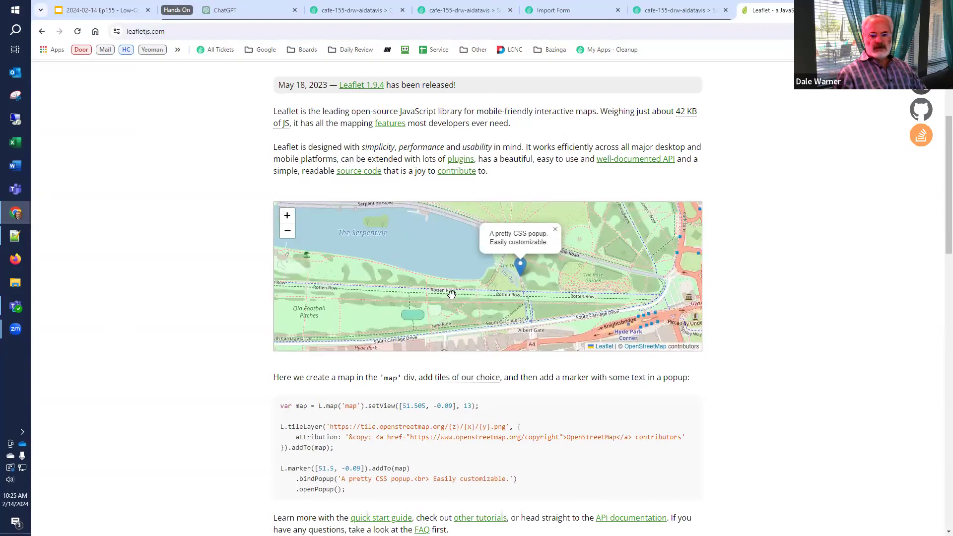
click(451, 294)
click(520, 273)
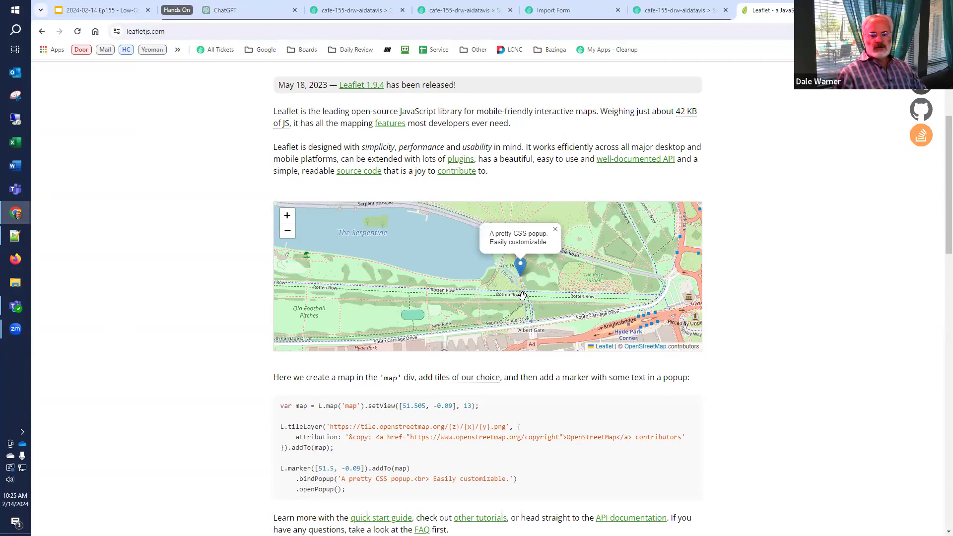
scroll(520, 296, down, 2)
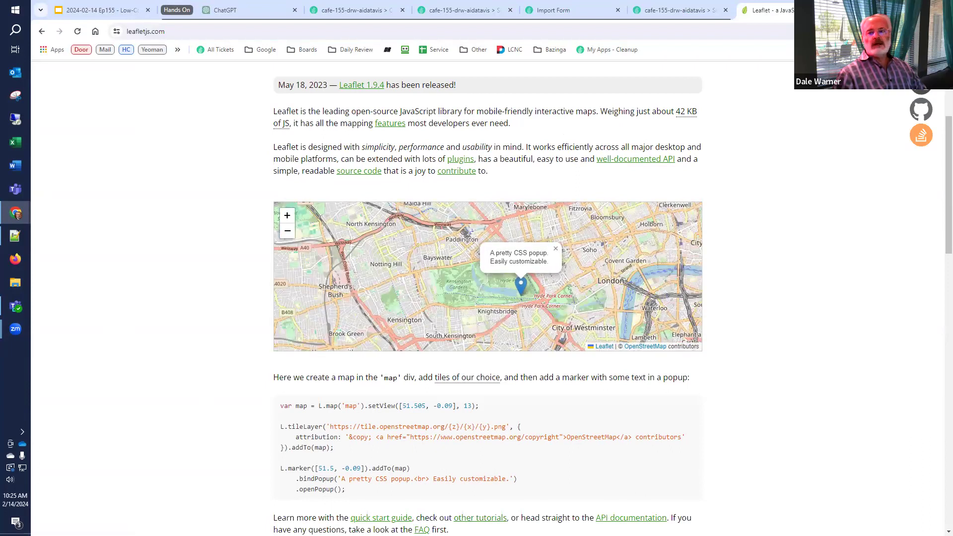
key(ctrl+w)
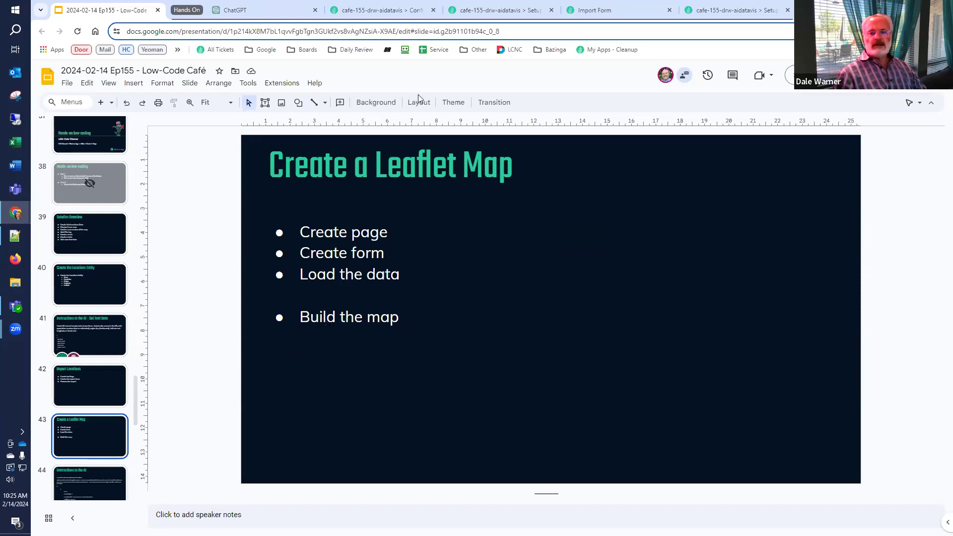
click(712, 10)
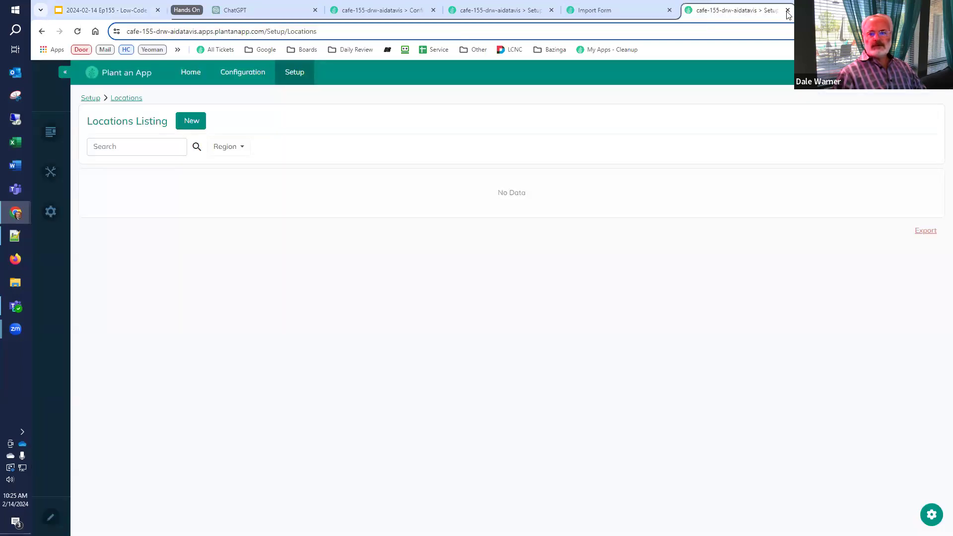
Close the stale Locations listing and Import Form tabs and return to the Pages configuration
middle_click(723, 18)
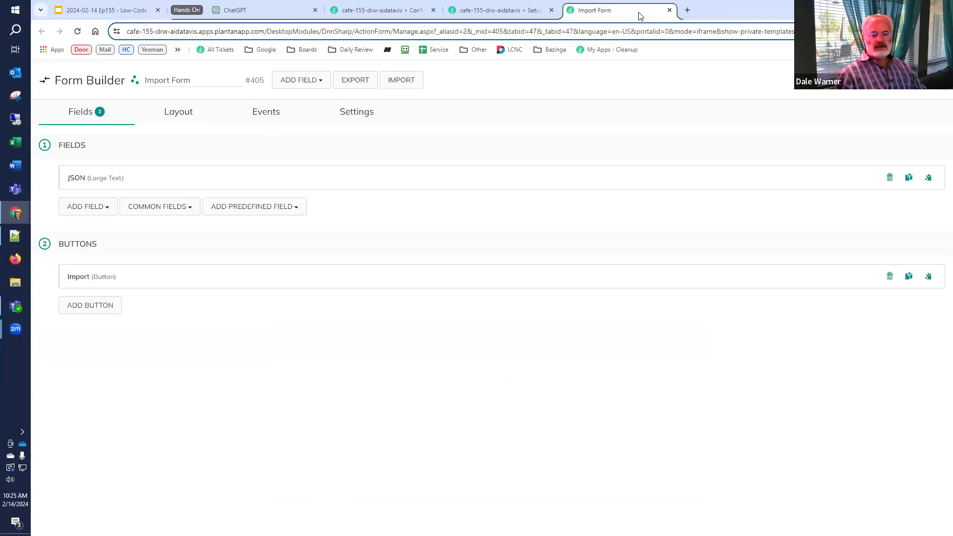
click(669, 11)
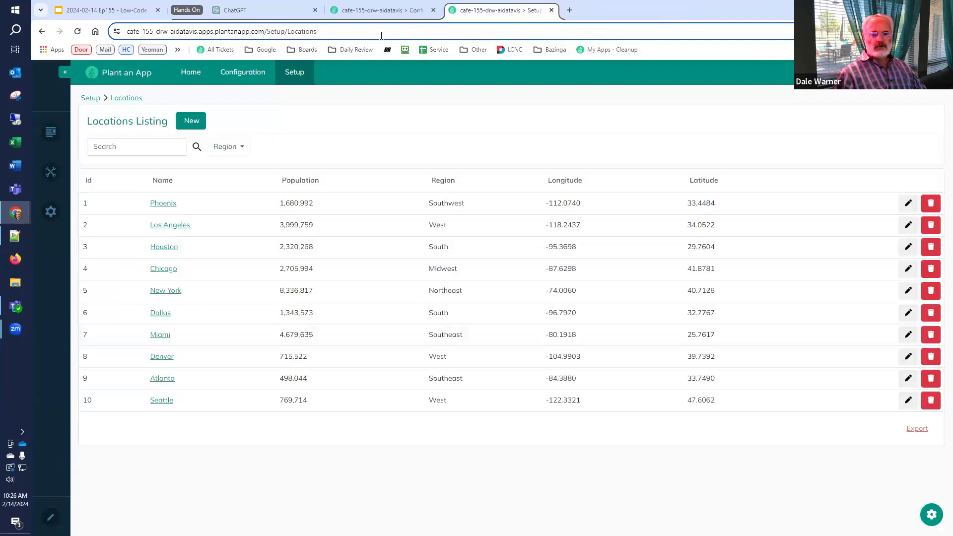
click(377, 11)
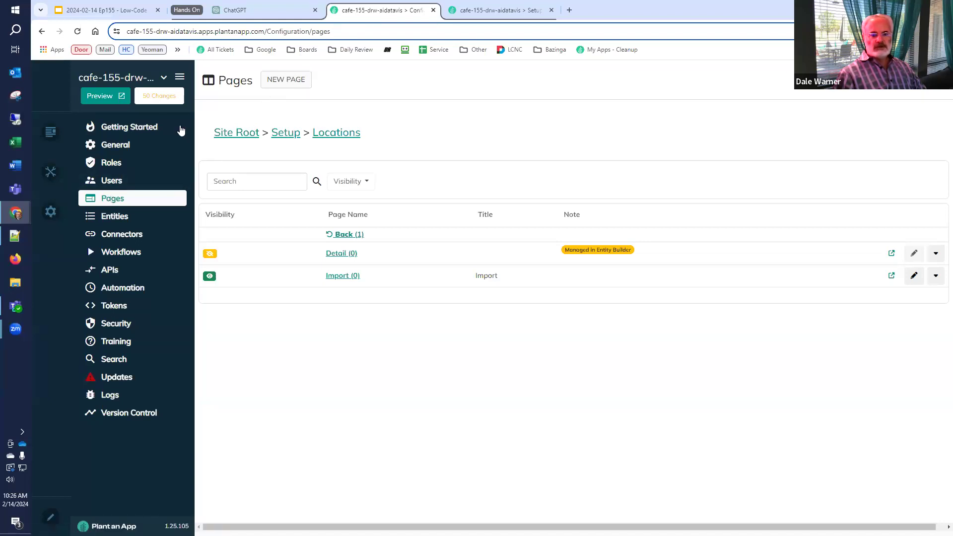
Start a new top-level page with name and title 'Locations'
click(226, 134)
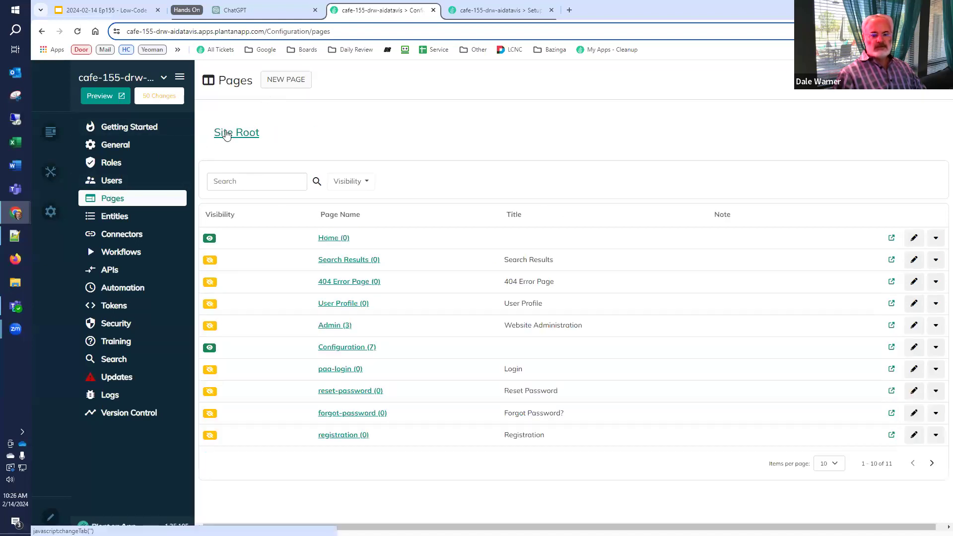
click(303, 86)
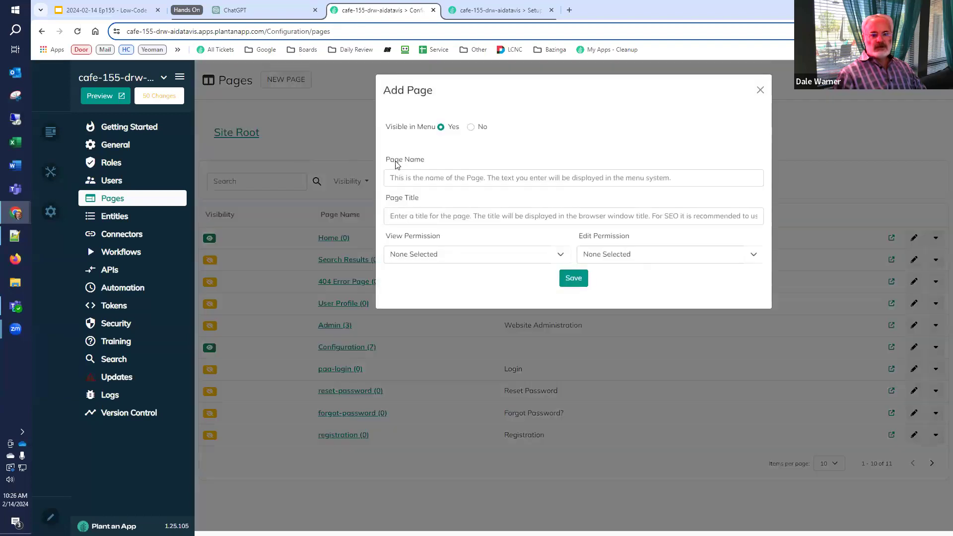
text(Locations)
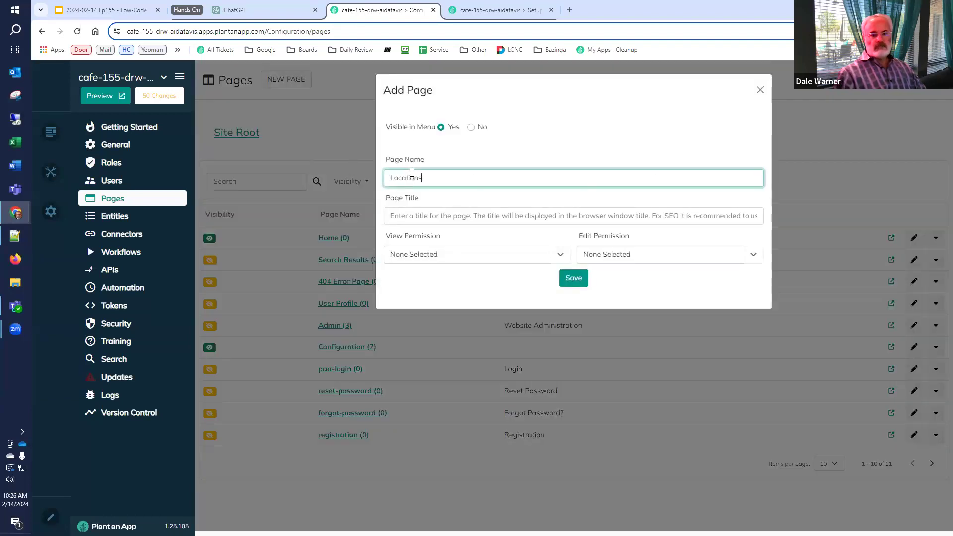
key(Tab)
text(Locations)
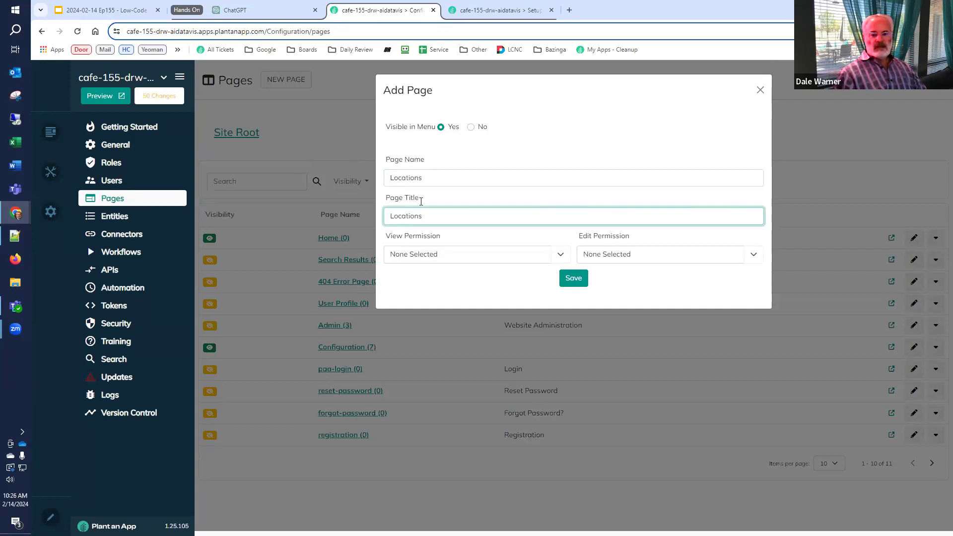
Let all roles view the page, give Admins, Citizen Developers and Low-Code Engineer edit rights, and save
click(560, 254)
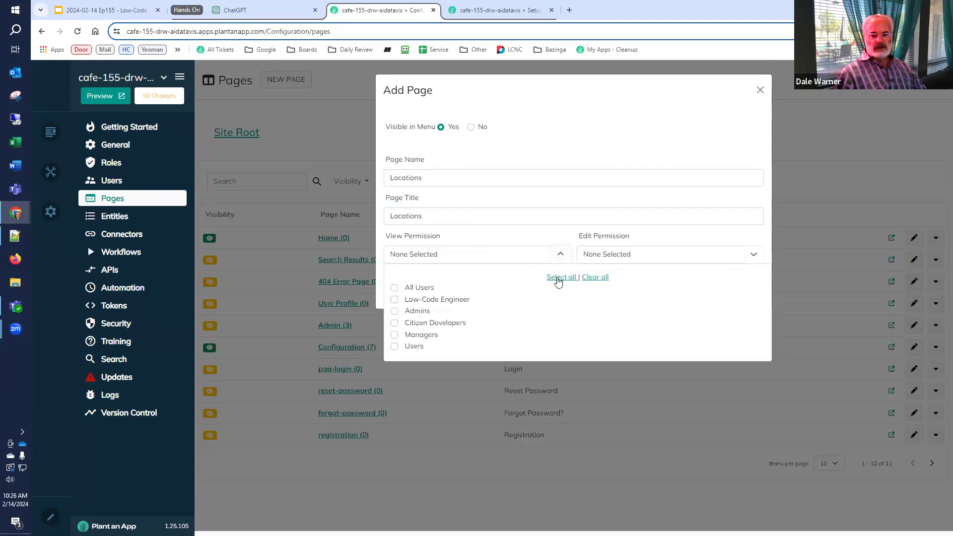
click(556, 277)
click(751, 257)
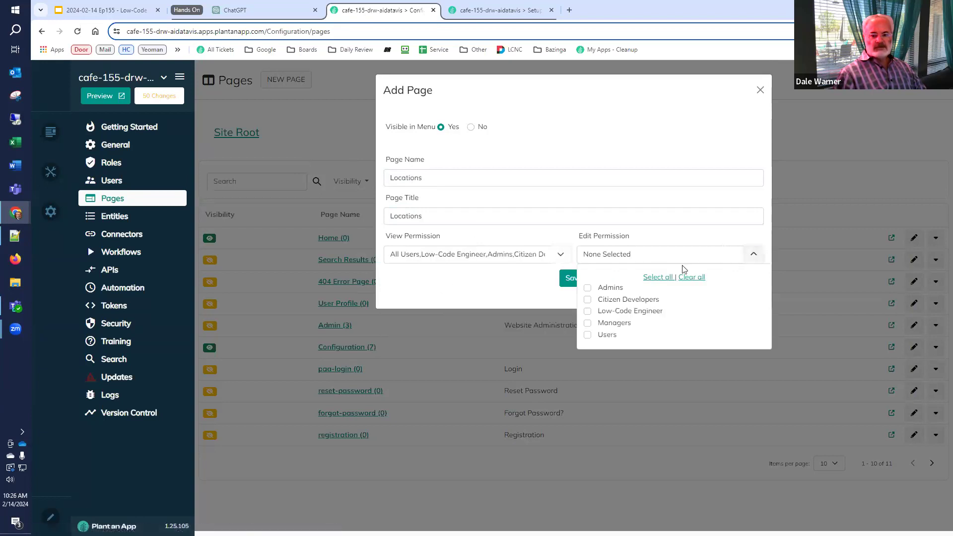
click(587, 288)
click(588, 299)
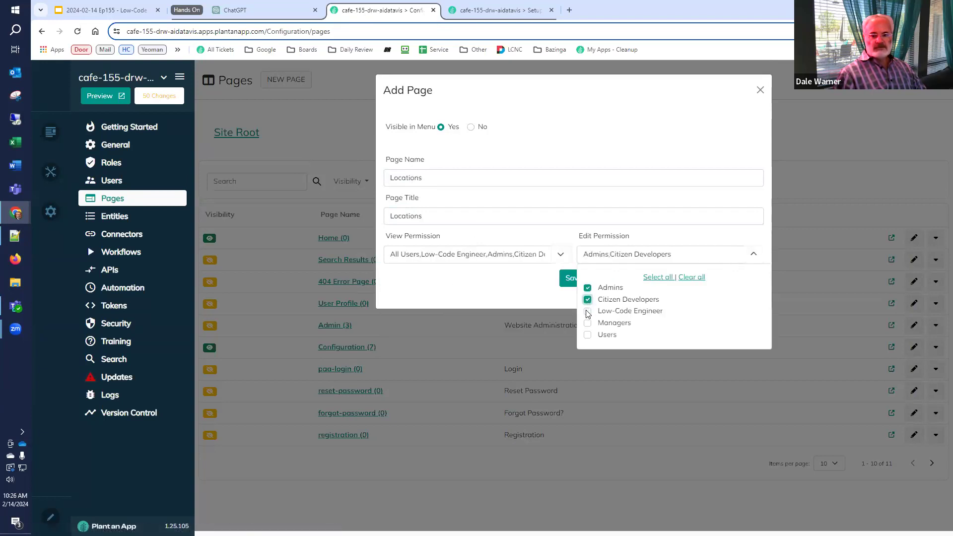
click(588, 311)
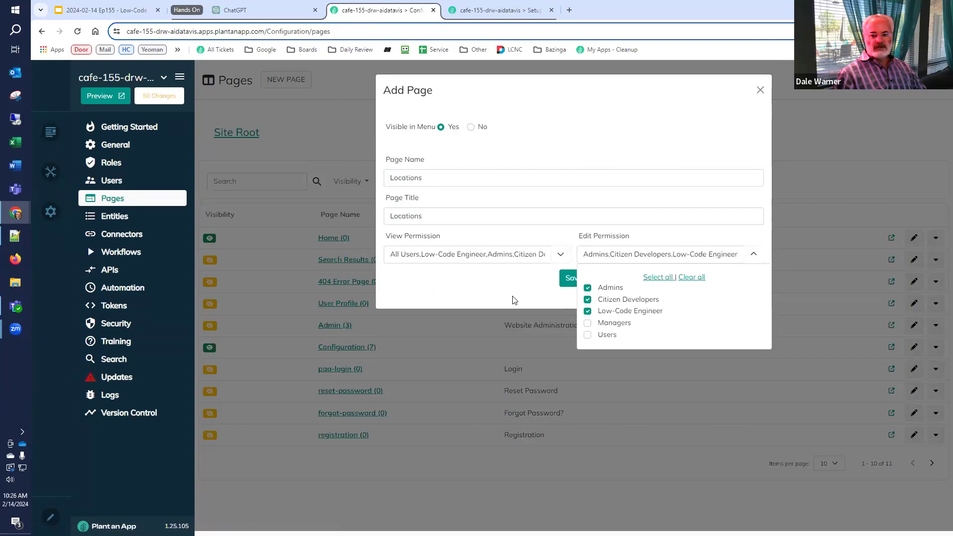
click(539, 290)
click(572, 279)
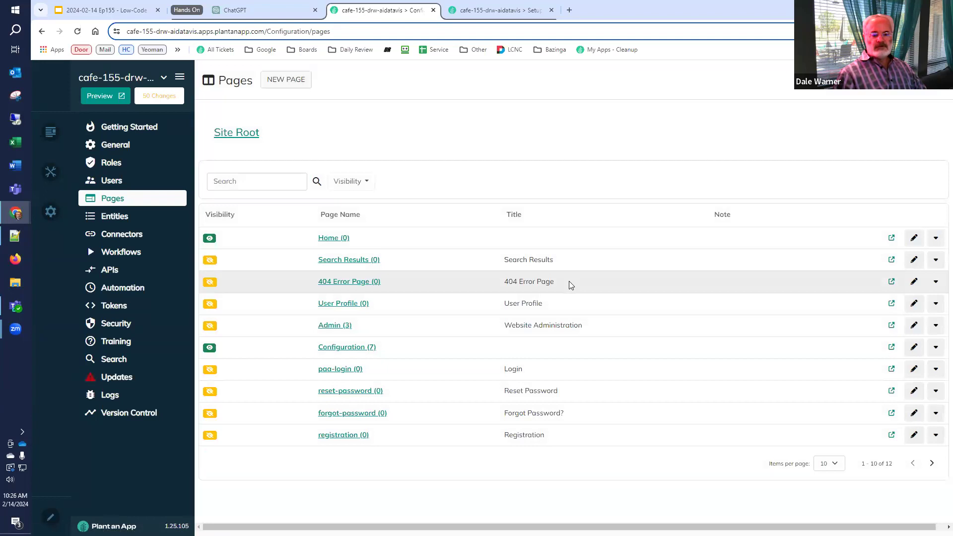
click(484, 10)
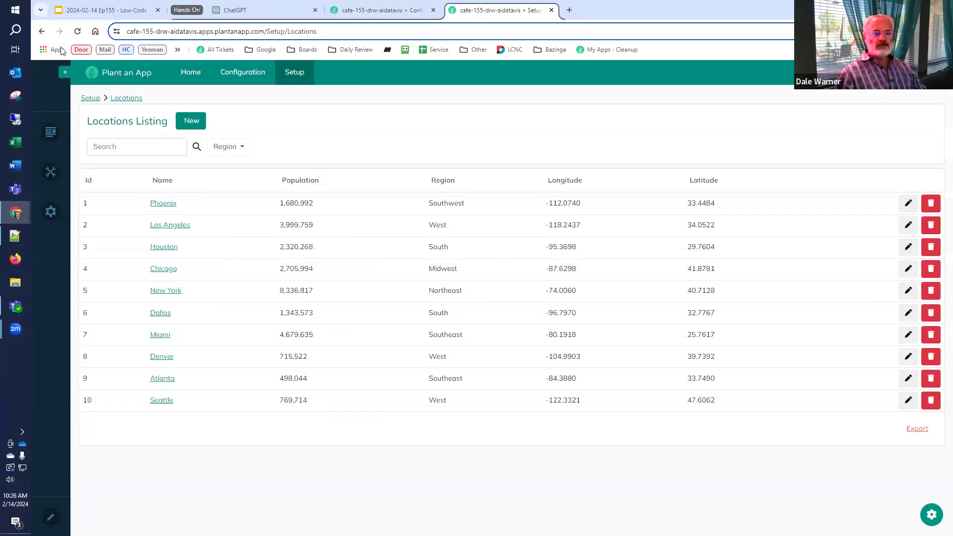
Open the new Locations page and delete its placeholder module
click(78, 32)
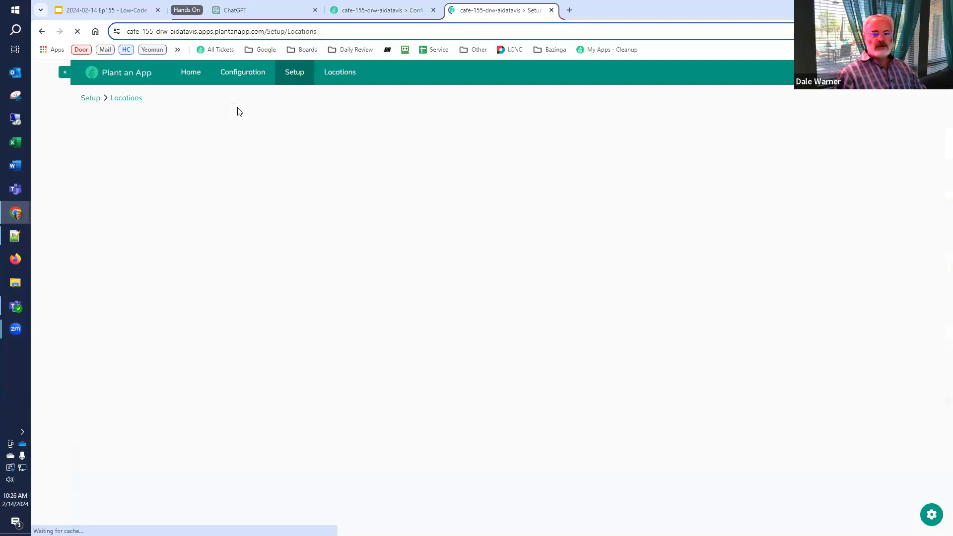
click(341, 72)
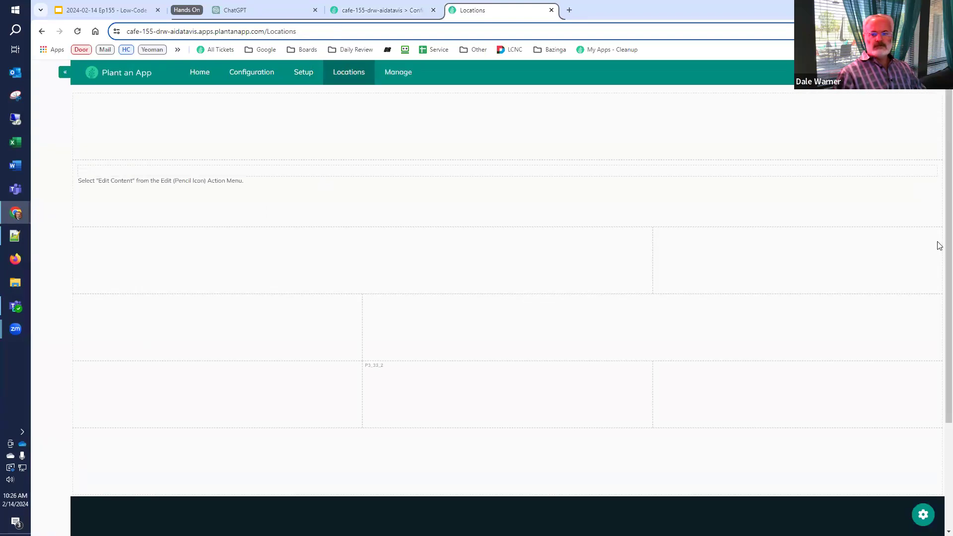
mouse_move(932, 171)
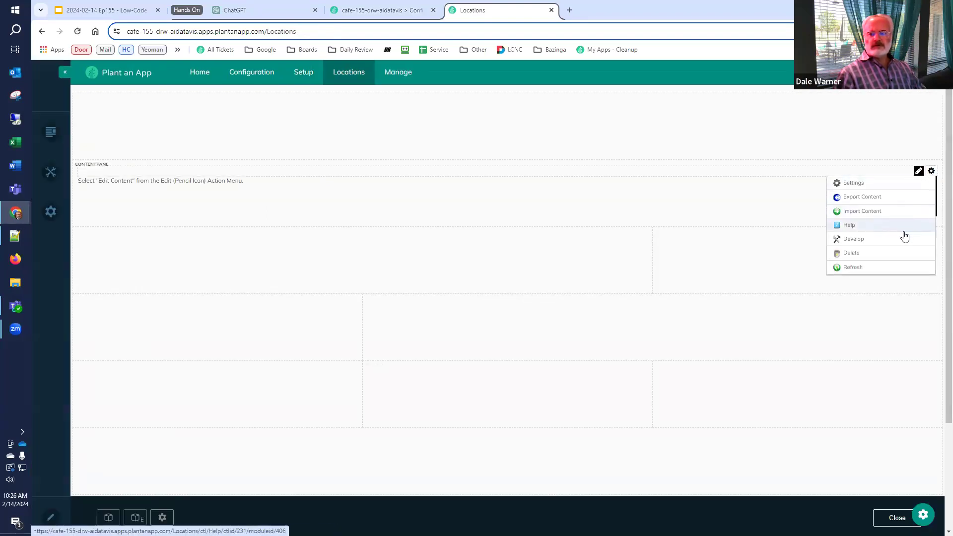
click(851, 253)
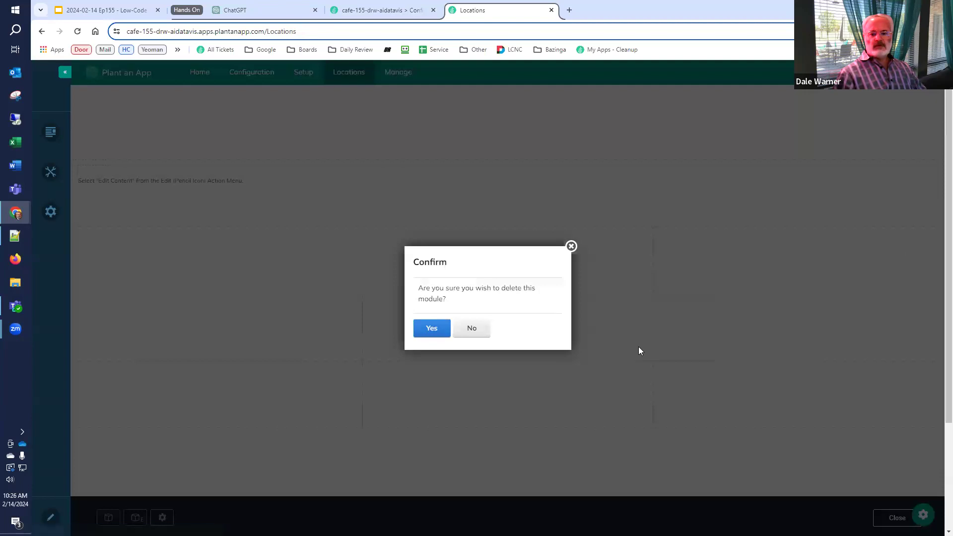
click(435, 330)
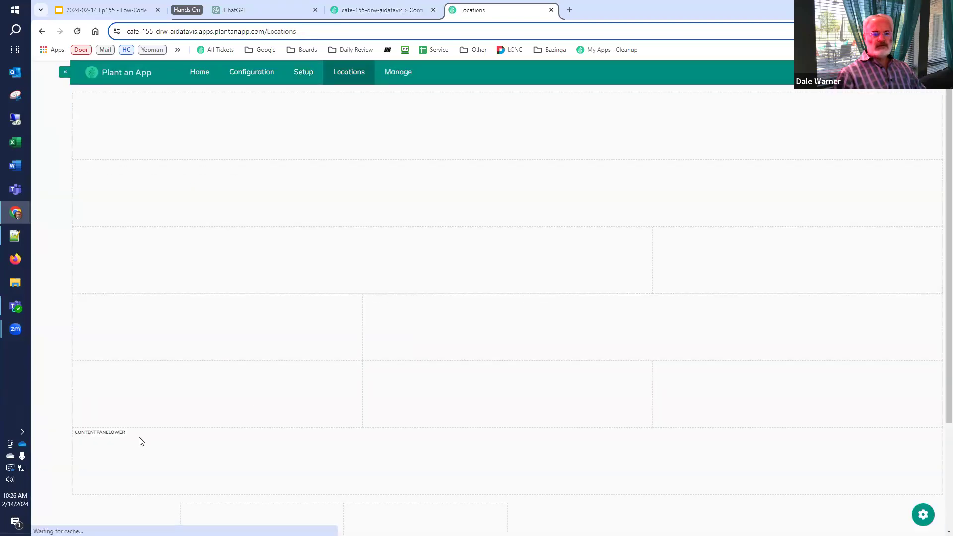
Add an avt.ActionForm module to the page's top content pane
click(108, 518)
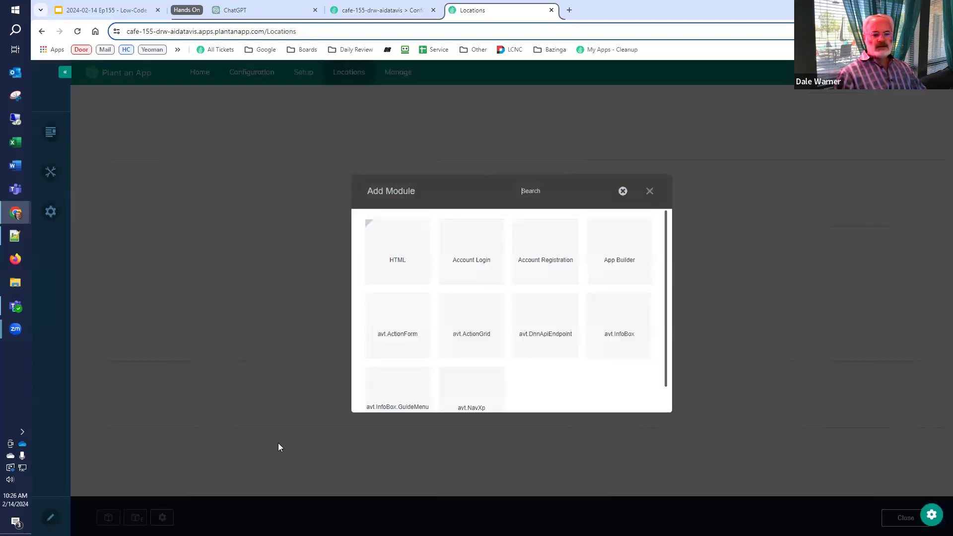
click(397, 331)
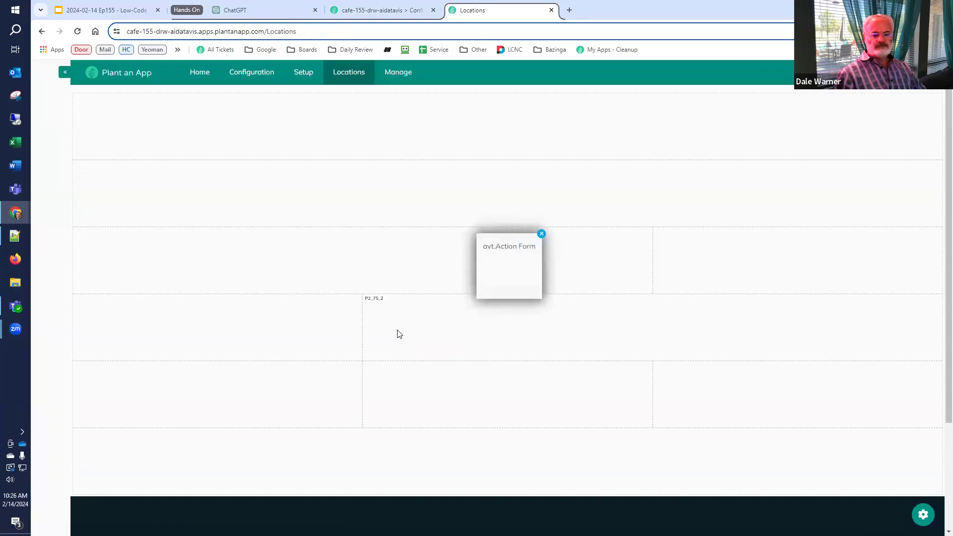
drag(494, 288, 501, 204)
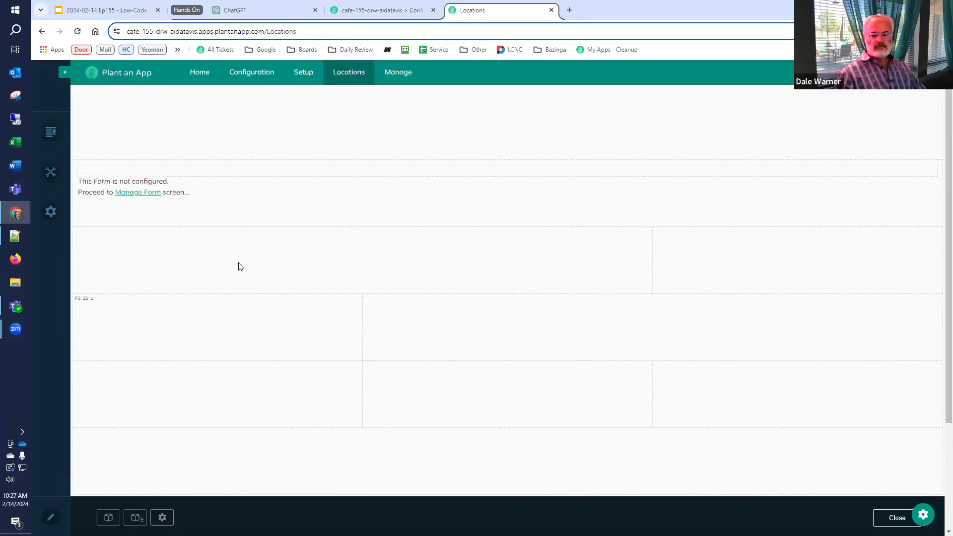
Start the form from a blank template and rename it 'Location Form'
click(134, 191)
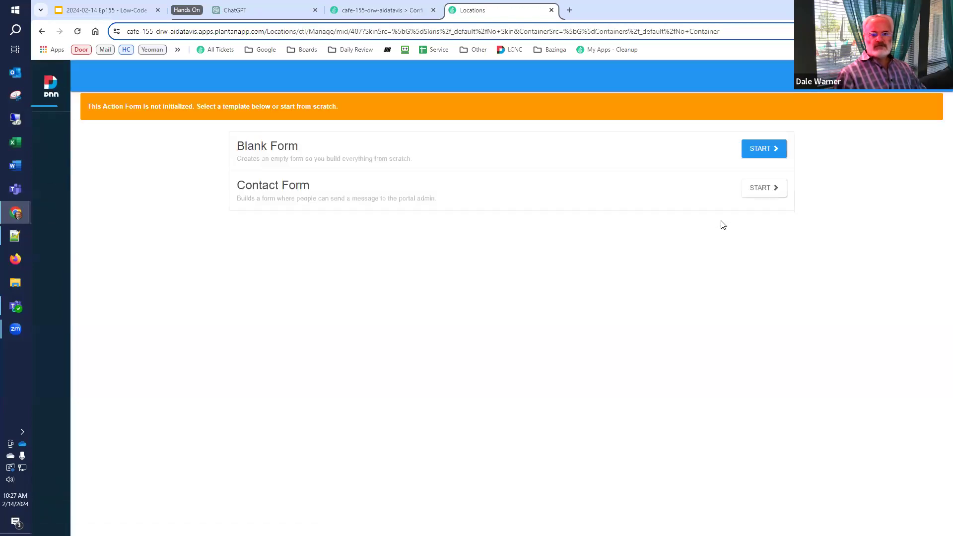
click(757, 154)
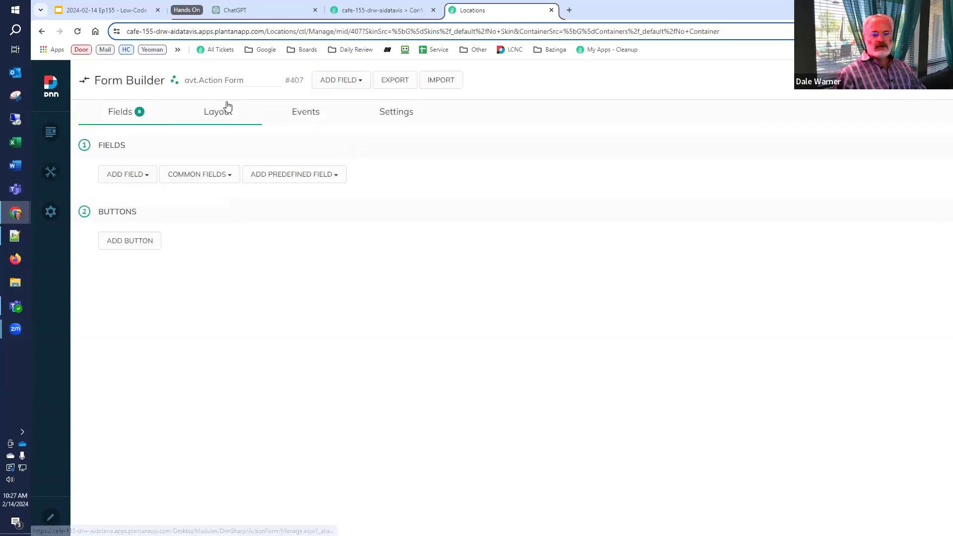
drag(222, 80, 160, 78)
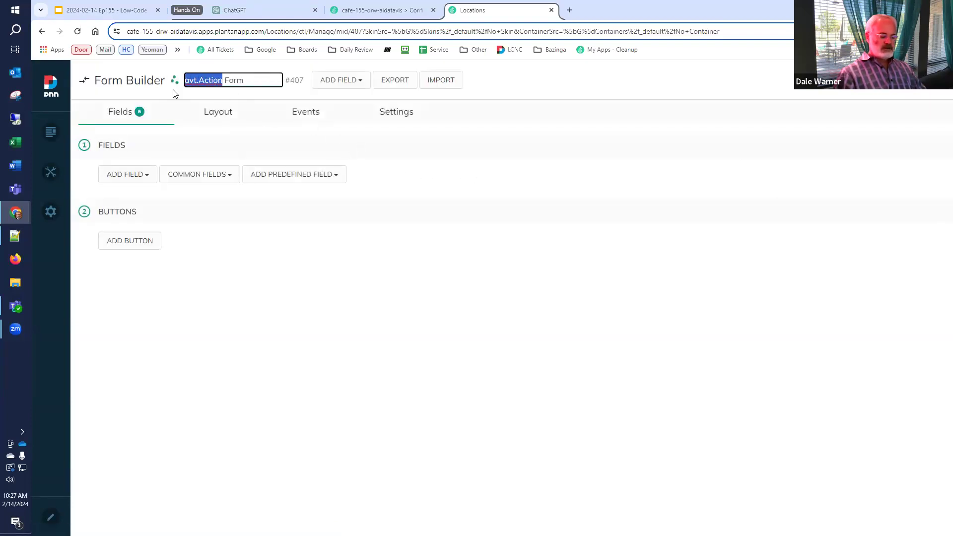
text(Location)
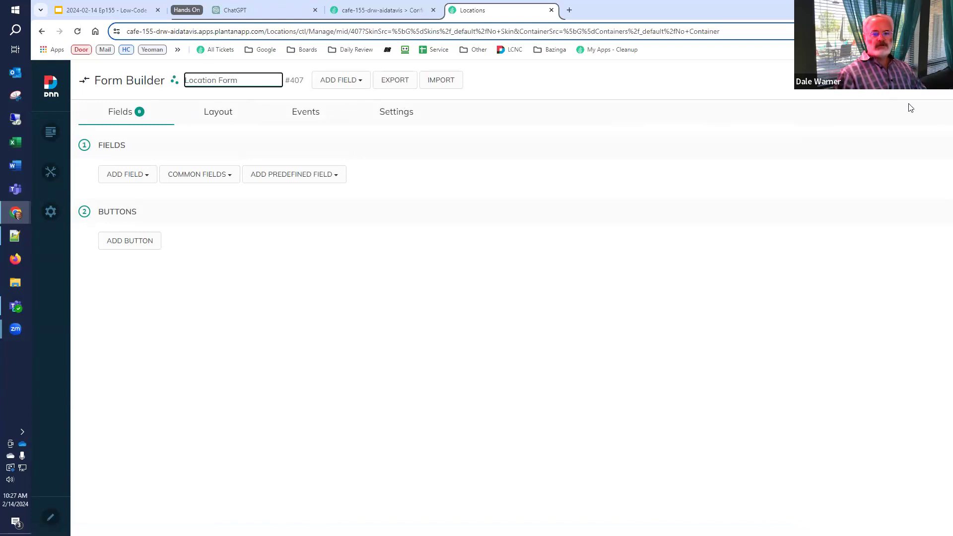
Set the form's Label Align setting to Top and close the form builder
click(399, 115)
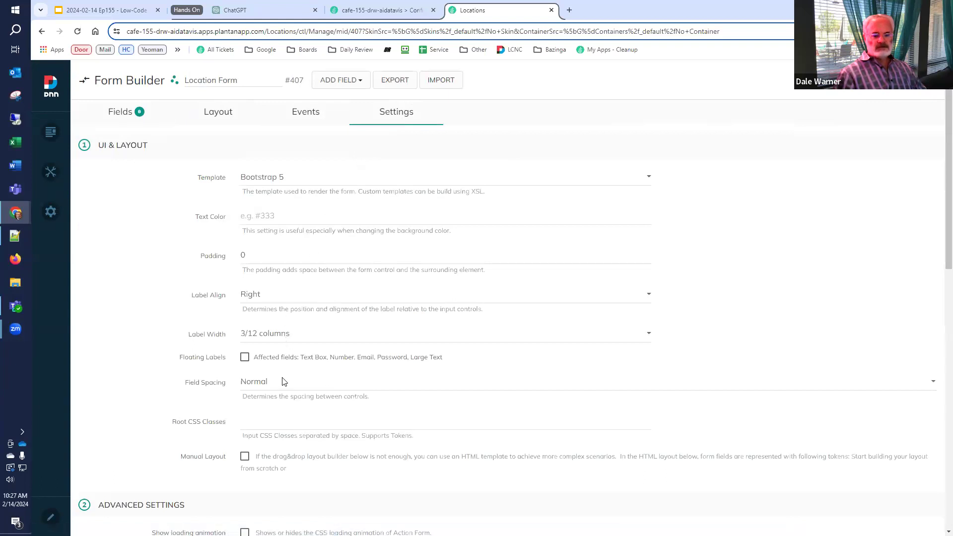
click(299, 300)
click(292, 350)
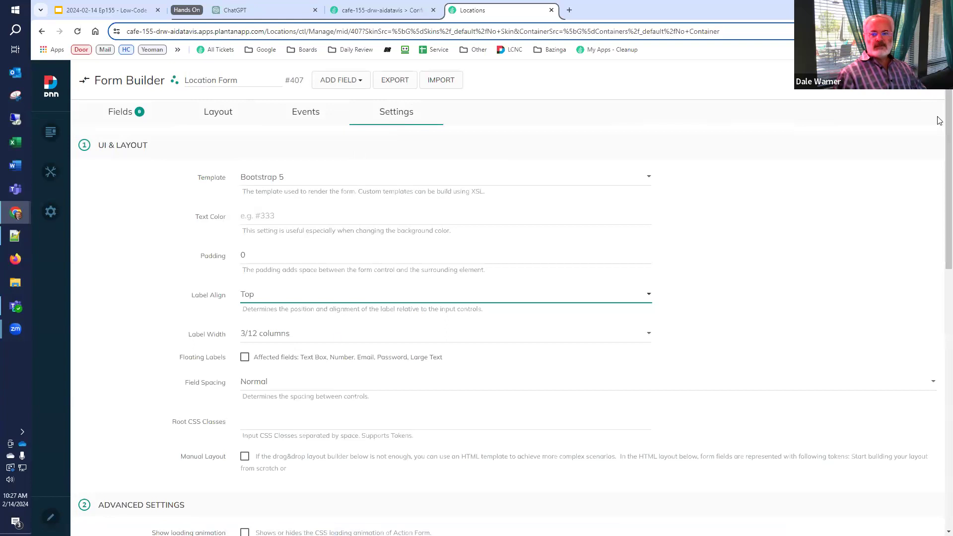
click(919, 80)
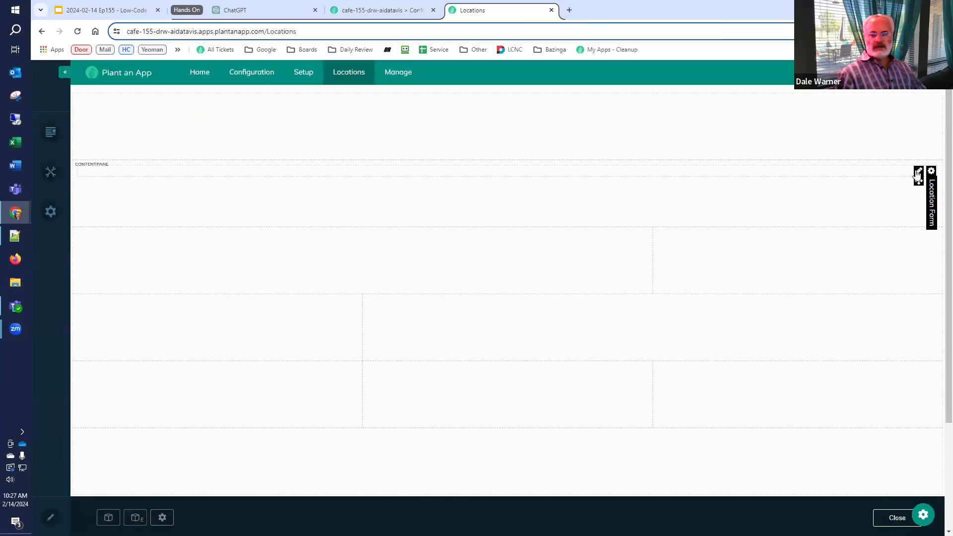
Open the full-screen form manager in a new tab, exit page edit mode, and check the slides
mouse_move(920, 173)
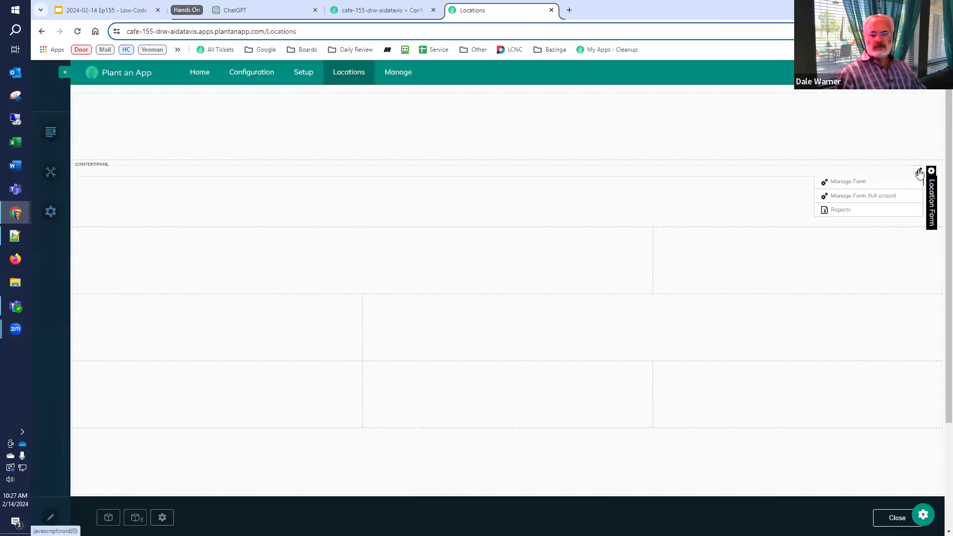
right_click(892, 204)
click(864, 210)
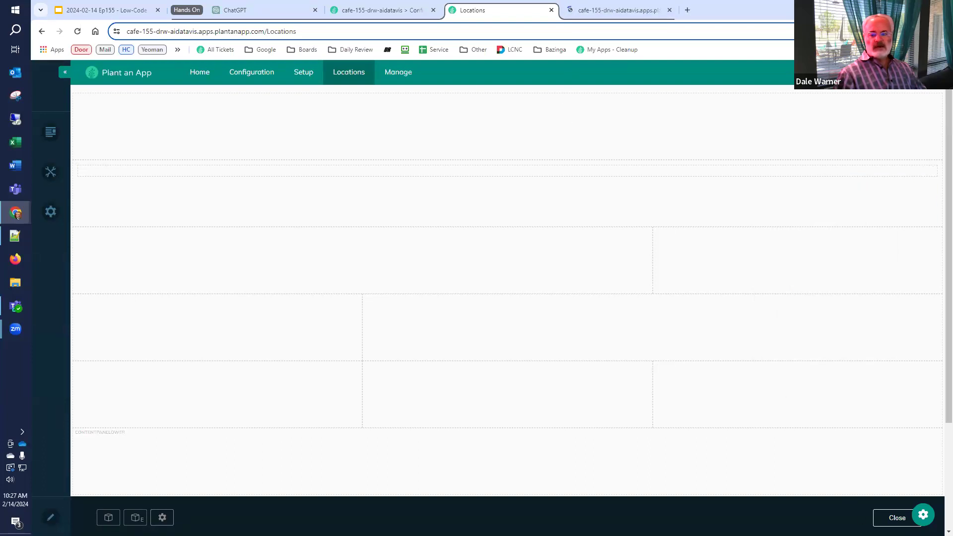
click(897, 518)
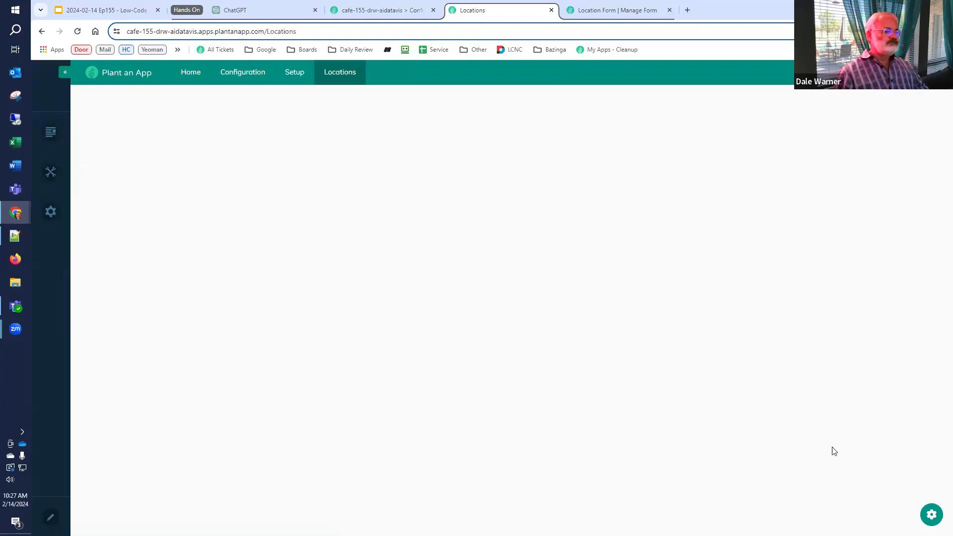
click(100, 10)
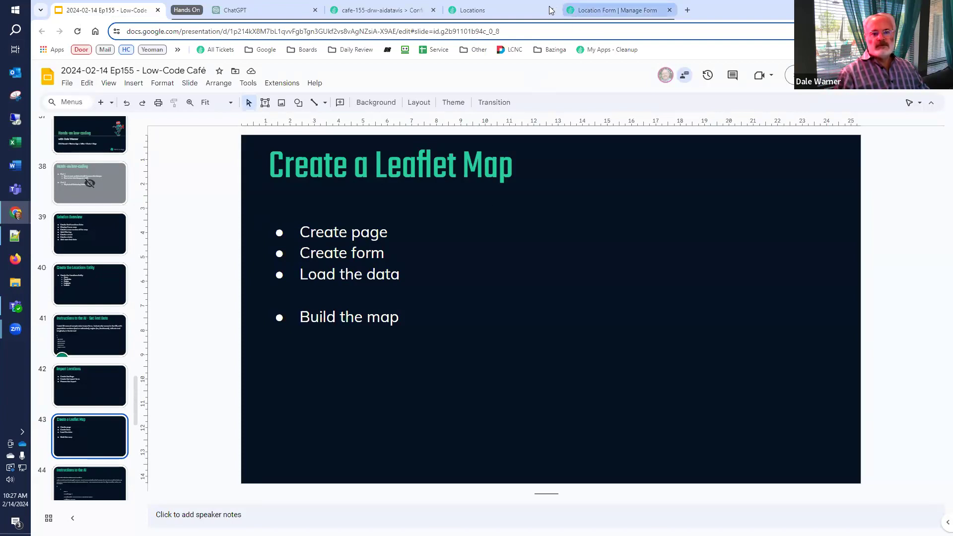
click(518, 10)
Add a Large Text field titled 'Locations' to the Location Form and view its Events settings
click(587, 15)
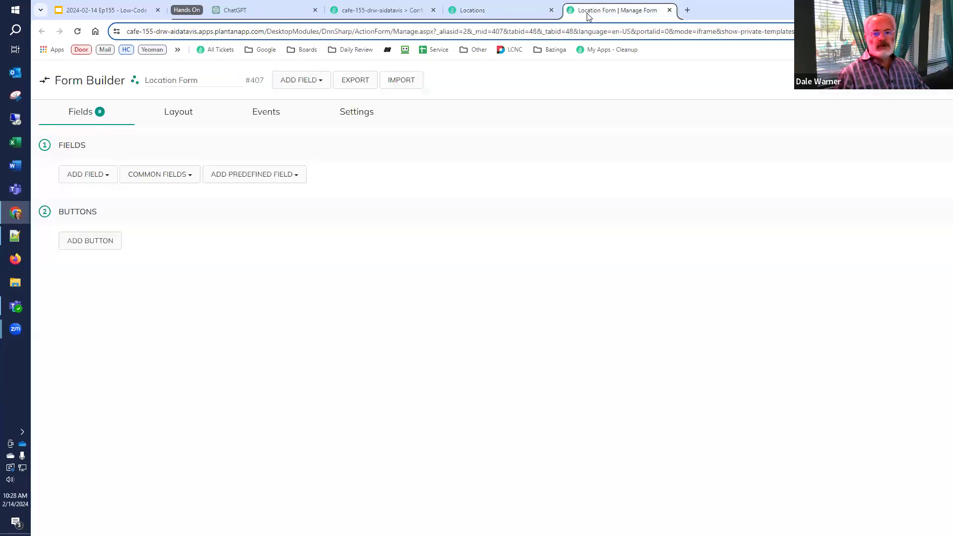
click(97, 177)
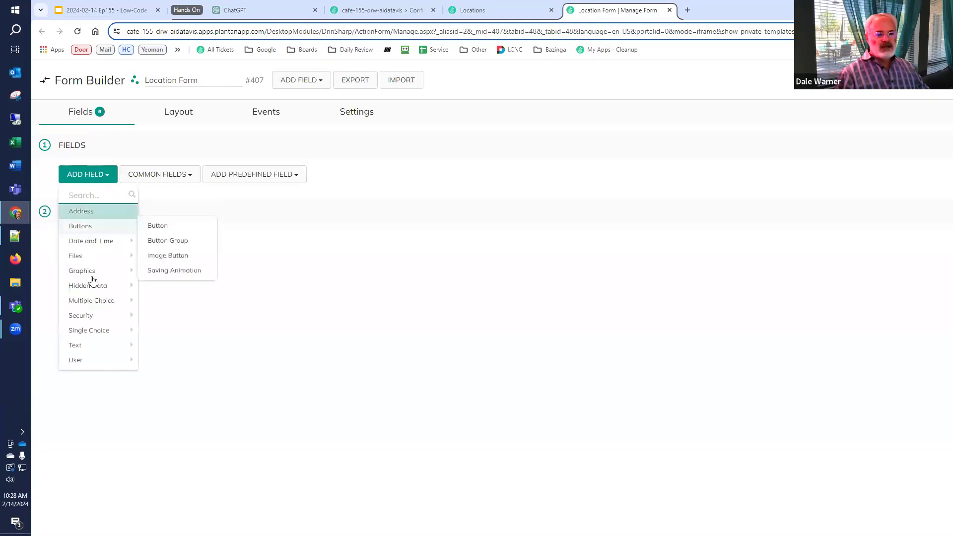
mouse_move(98, 331)
mouse_move(120, 345)
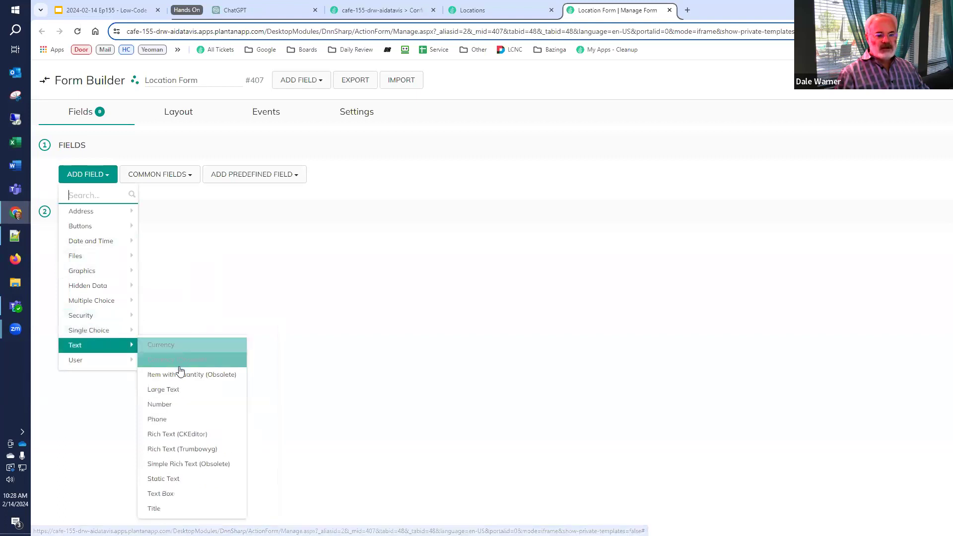
click(182, 392)
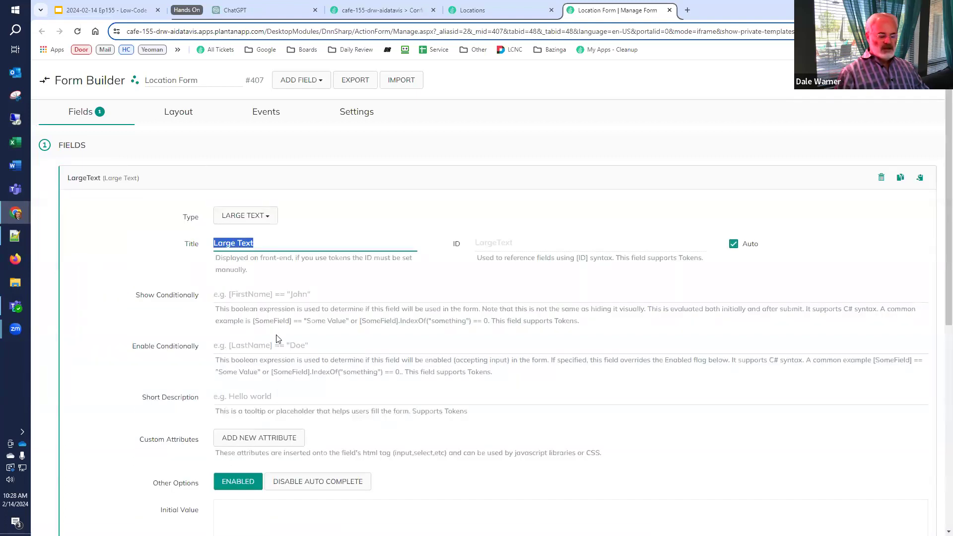
text(Locations)
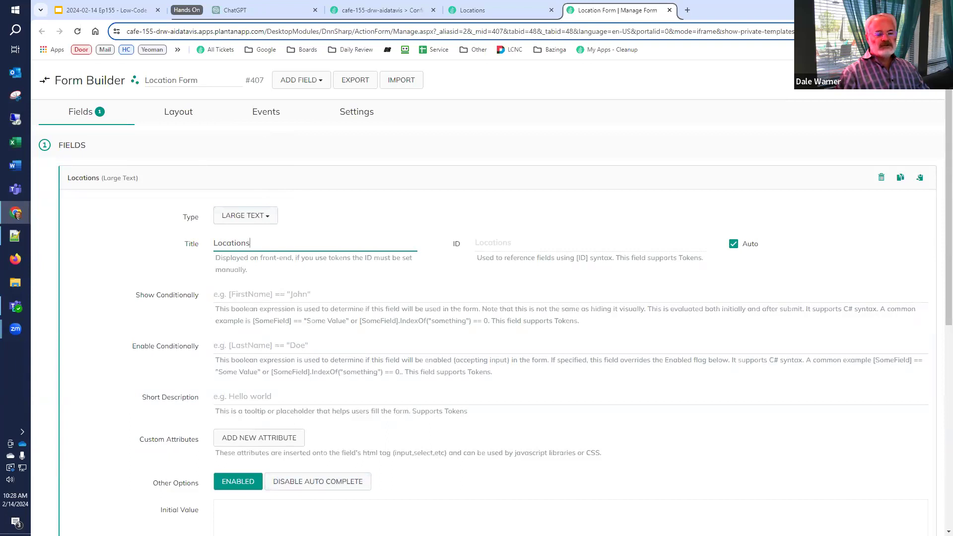
scroll(191, 519, down, 3)
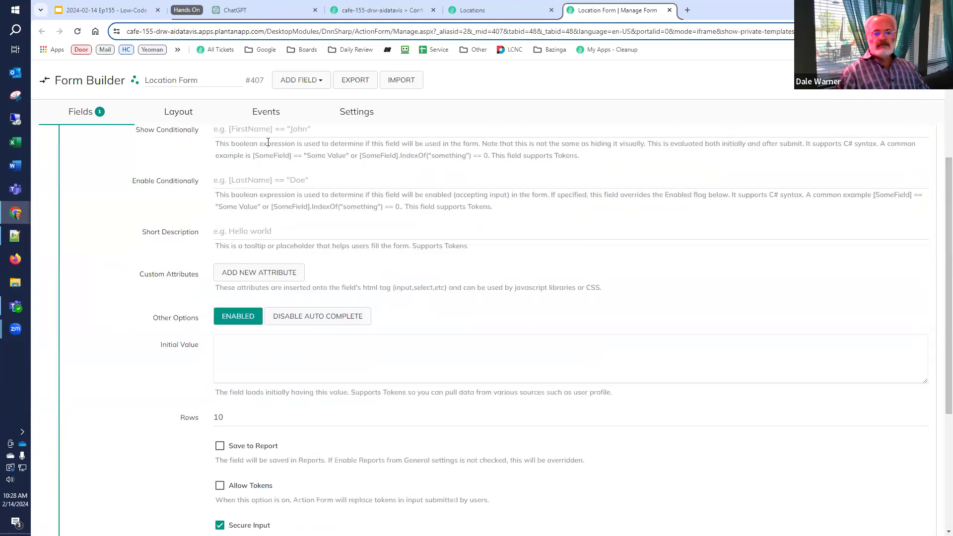
click(266, 111)
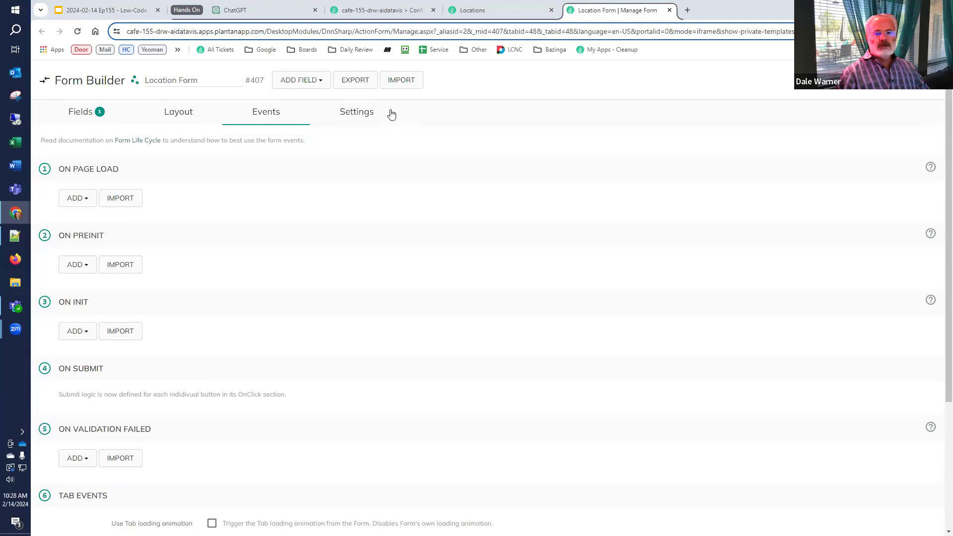
Switch on Enable/Disable SQL Console in General settings, save, and open the SQL Console
click(369, 13)
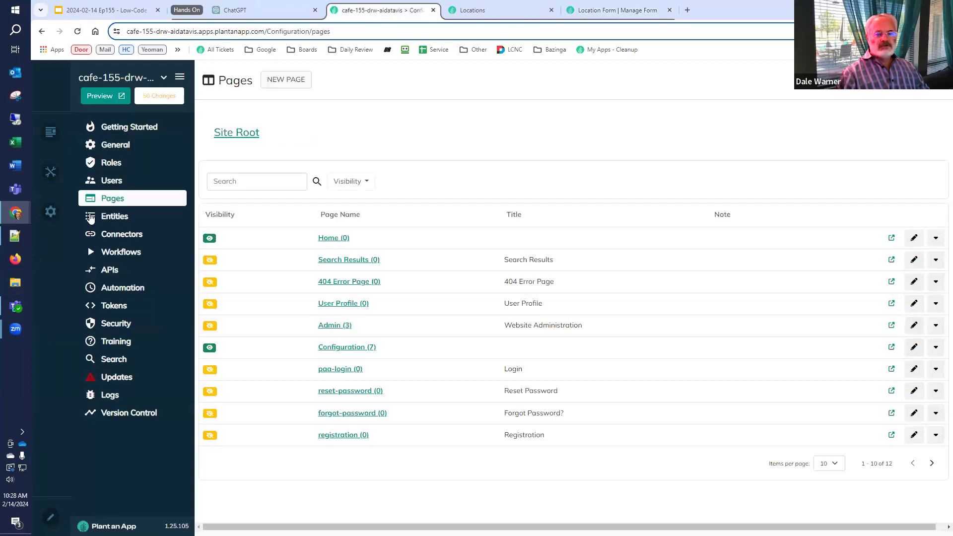
click(119, 145)
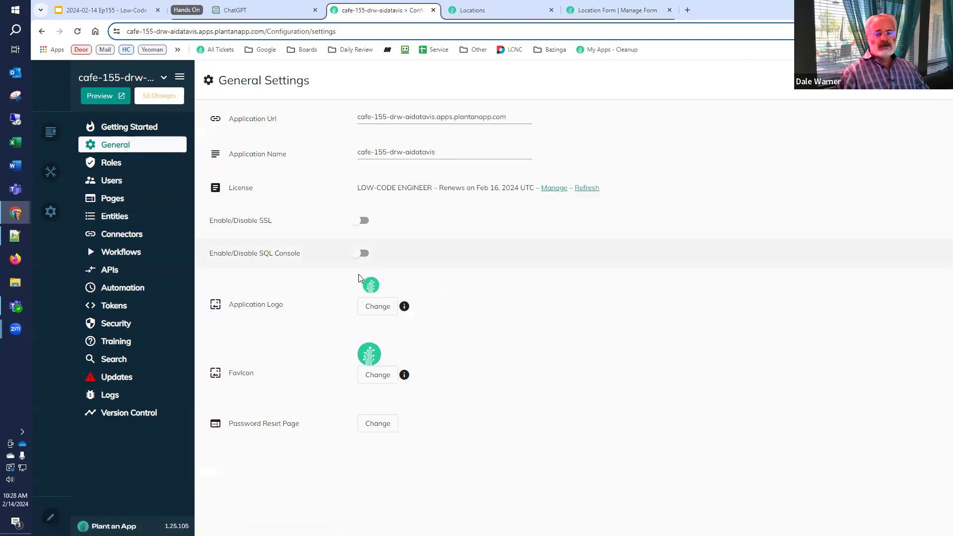
click(363, 254)
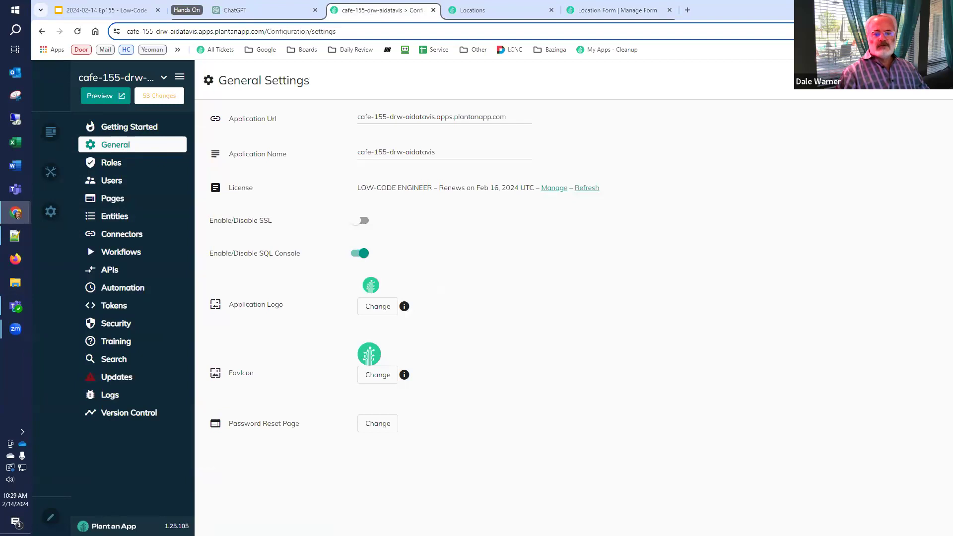
click(913, 82)
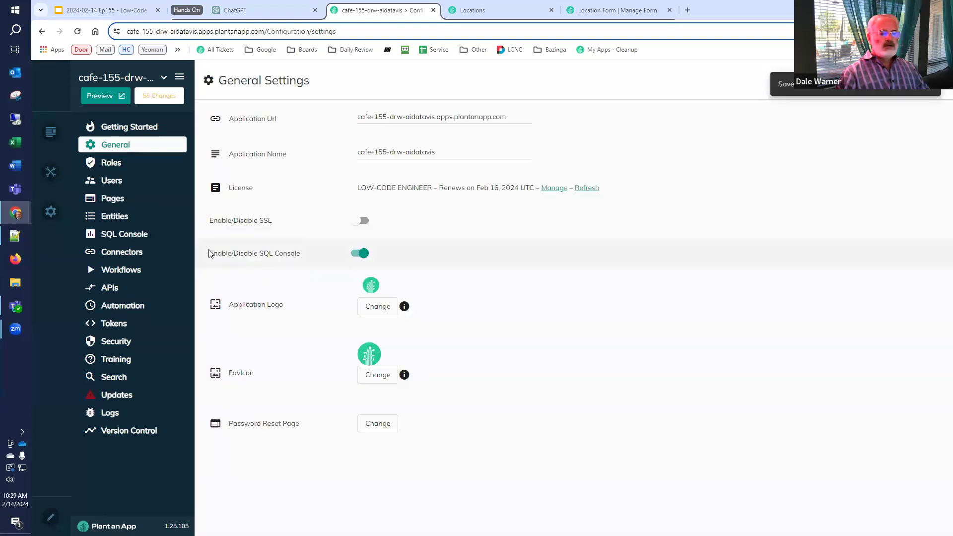
click(138, 237)
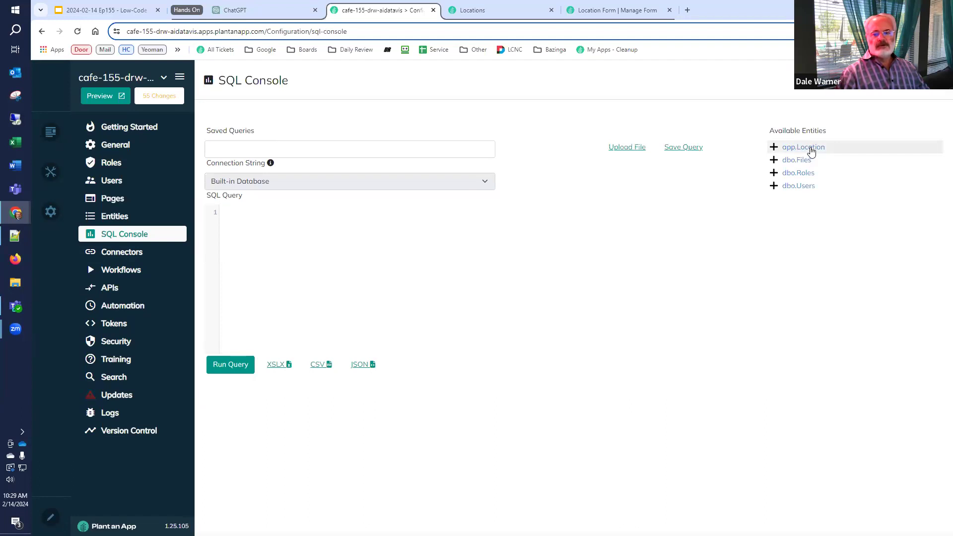
Run 'select * from app.Location', listing 10 cities from Phoenix to Seattle
click(809, 149)
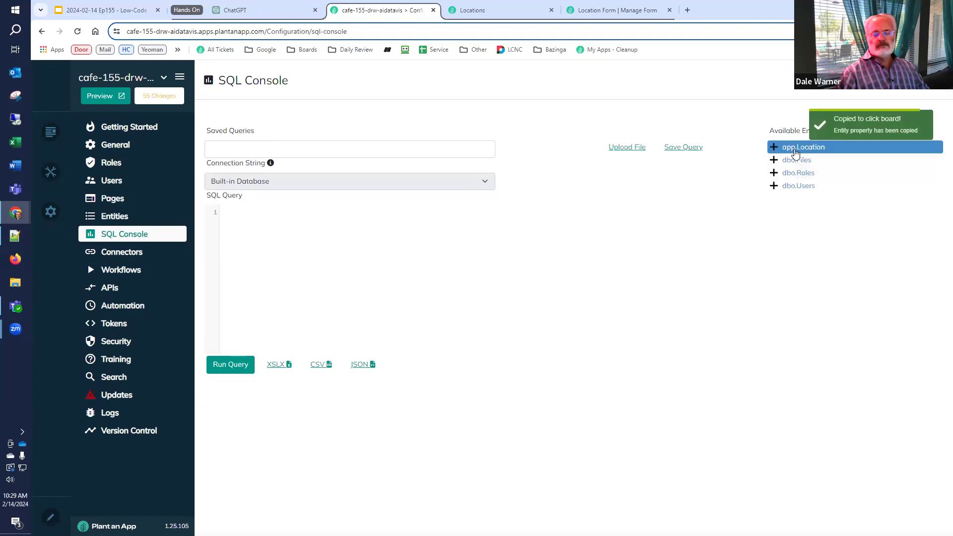
click(350, 251)
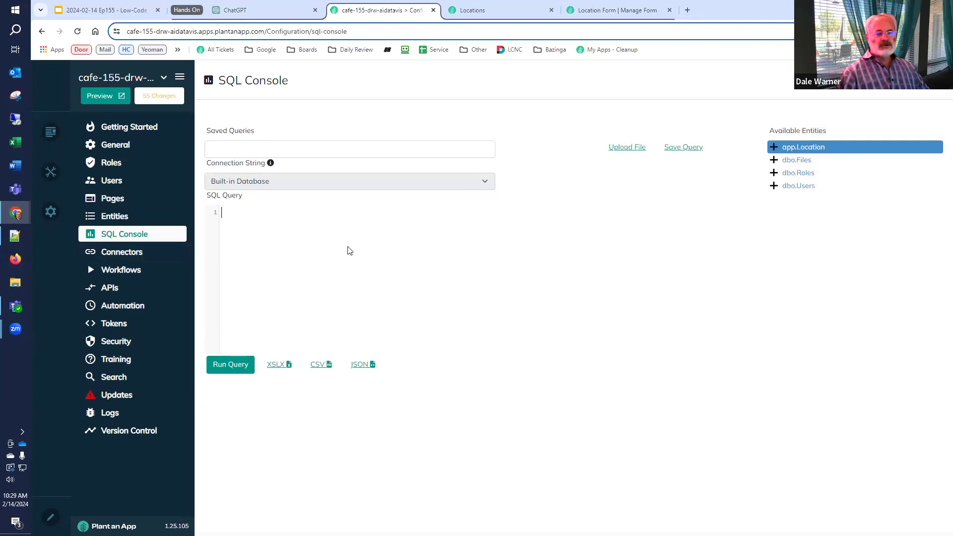
text(select *)
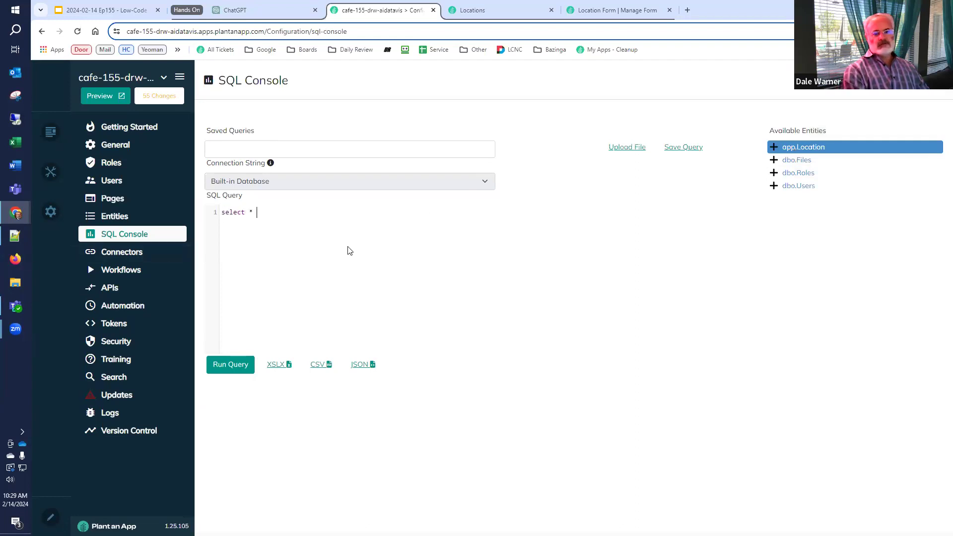
key(ctrl+v)
key(Left)
key(Left)
key(Left)
text(from)
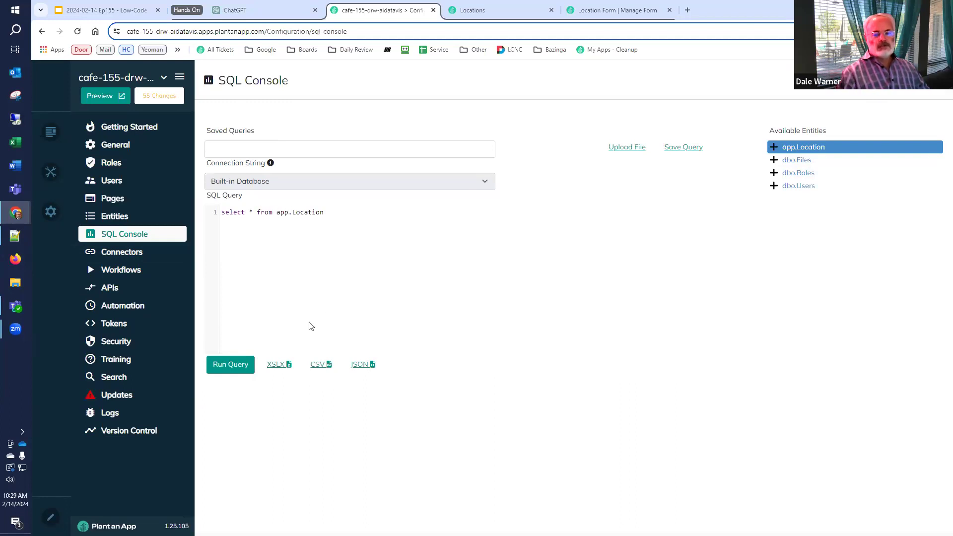
click(228, 364)
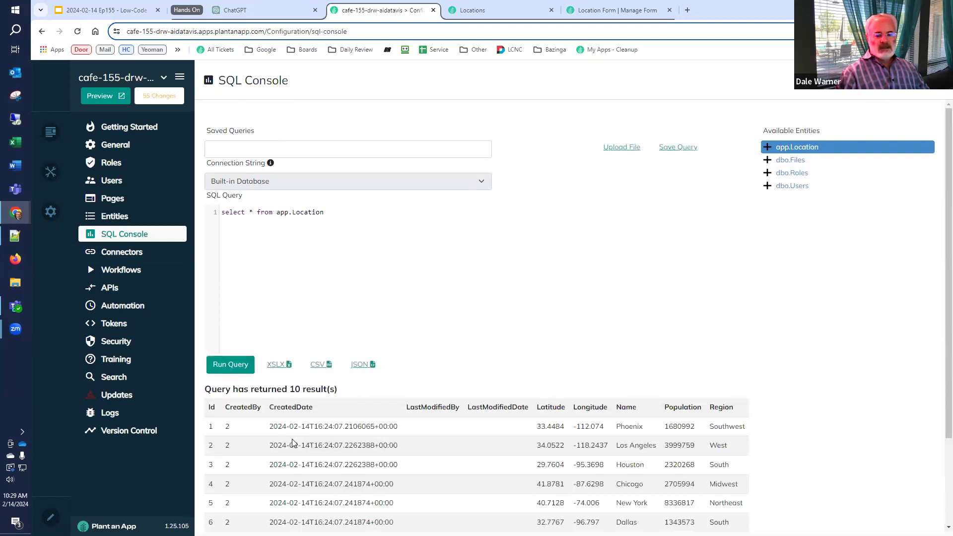
scroll(292, 443, down, 2)
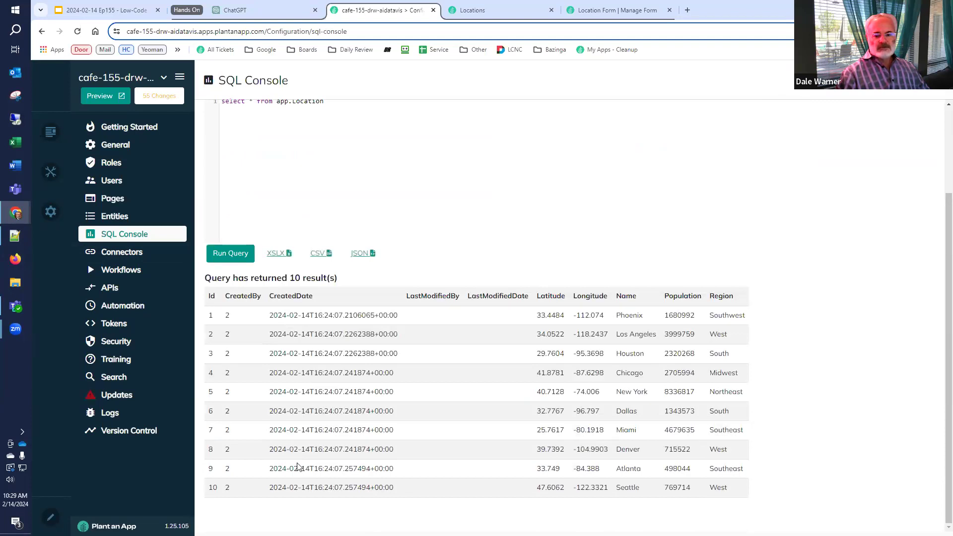
scroll(298, 467, up, 2)
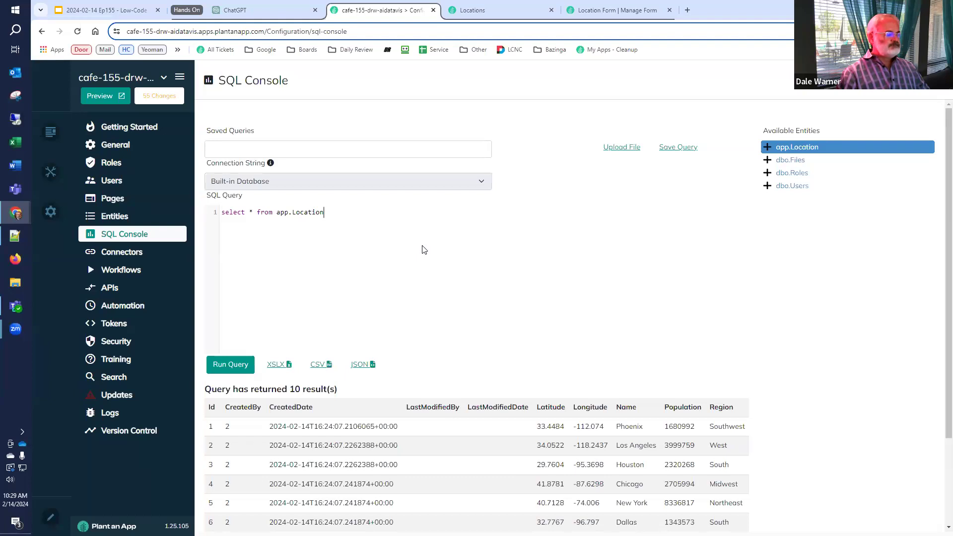
Add FOR JSON PATH to the Location query, rerun it for one JSON result, and select the query text
key(Return)
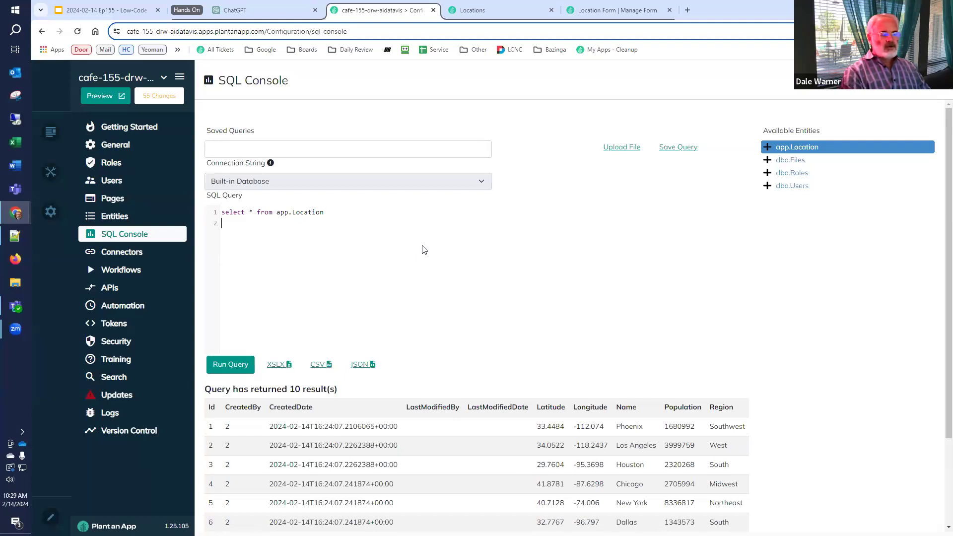
text(FOR JSON PATH)
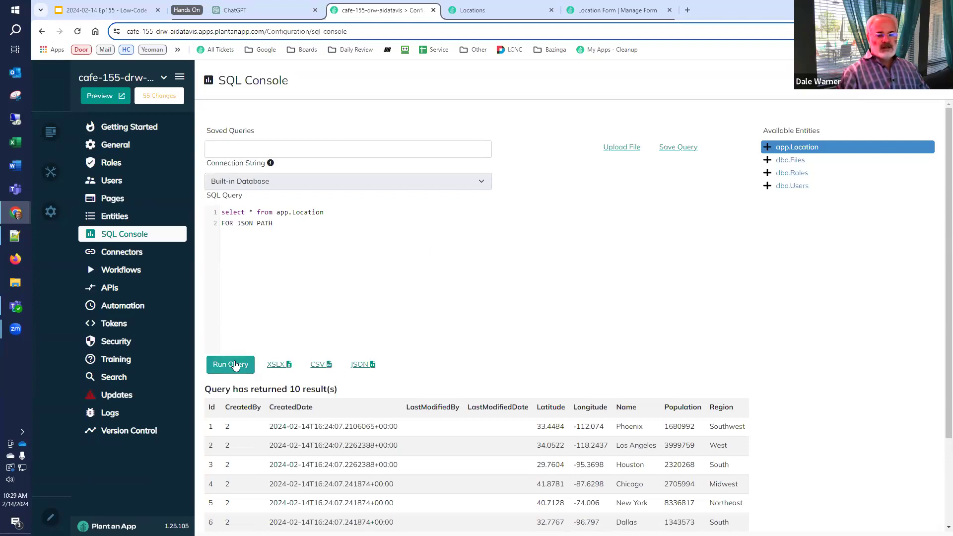
click(236, 365)
scroll(759, 377, down, 1)
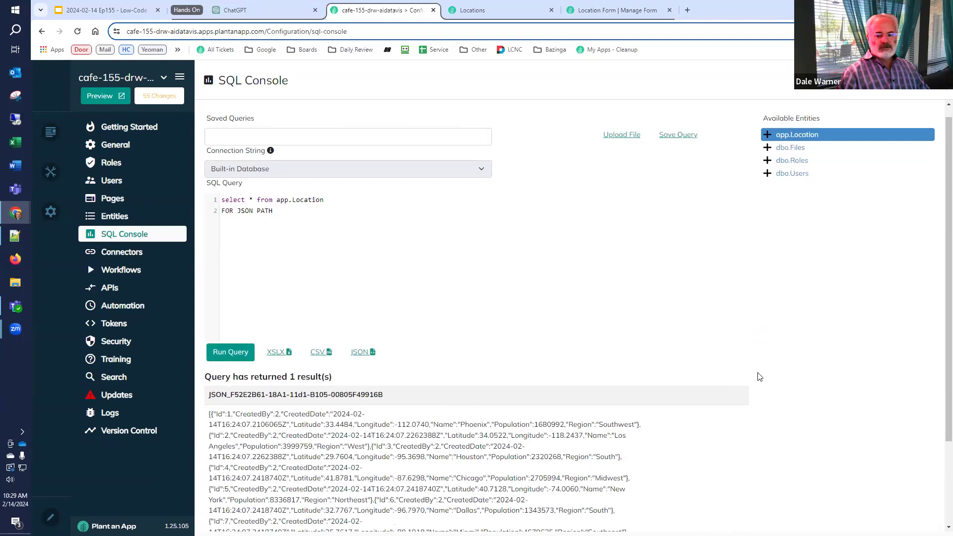
scroll(759, 376, down, 2)
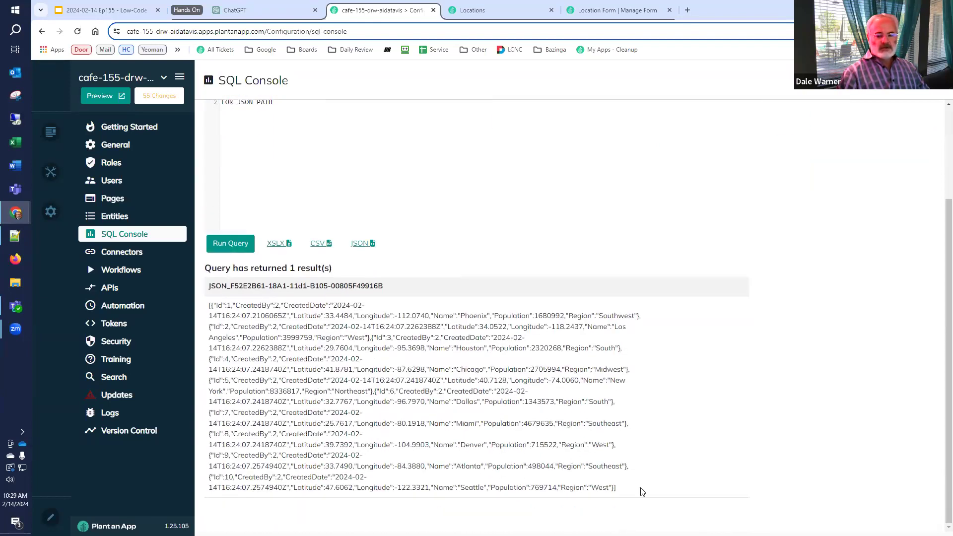
drag(617, 488, 210, 301)
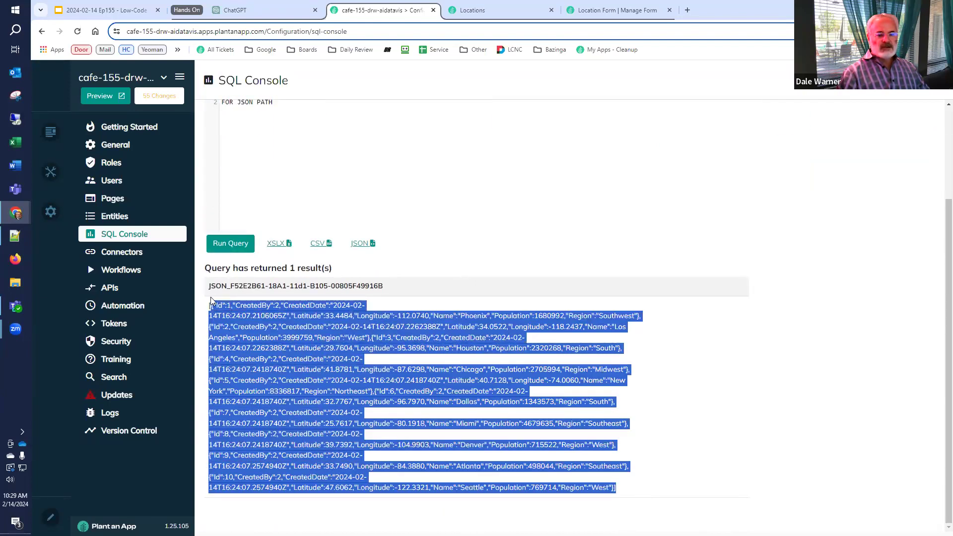
click(253, 319)
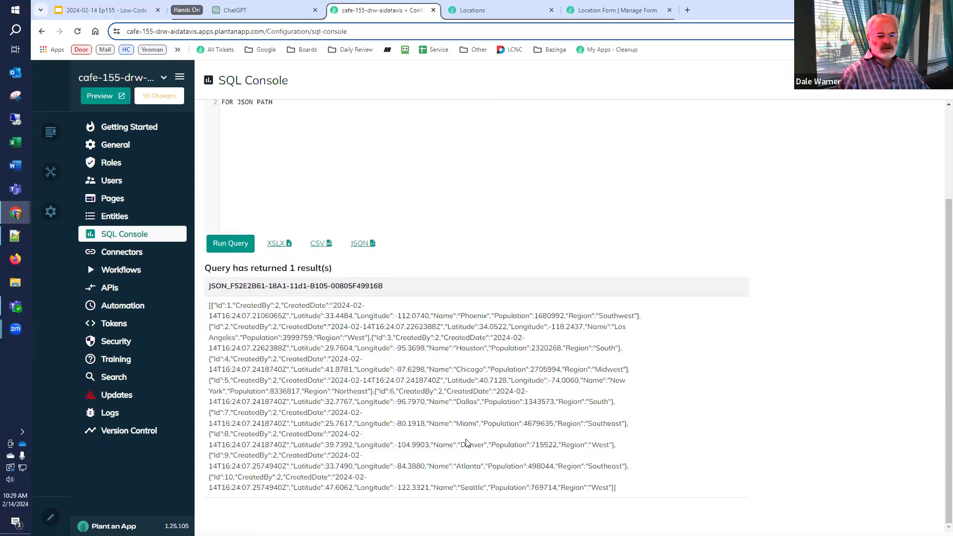
scroll(474, 448, up, 3)
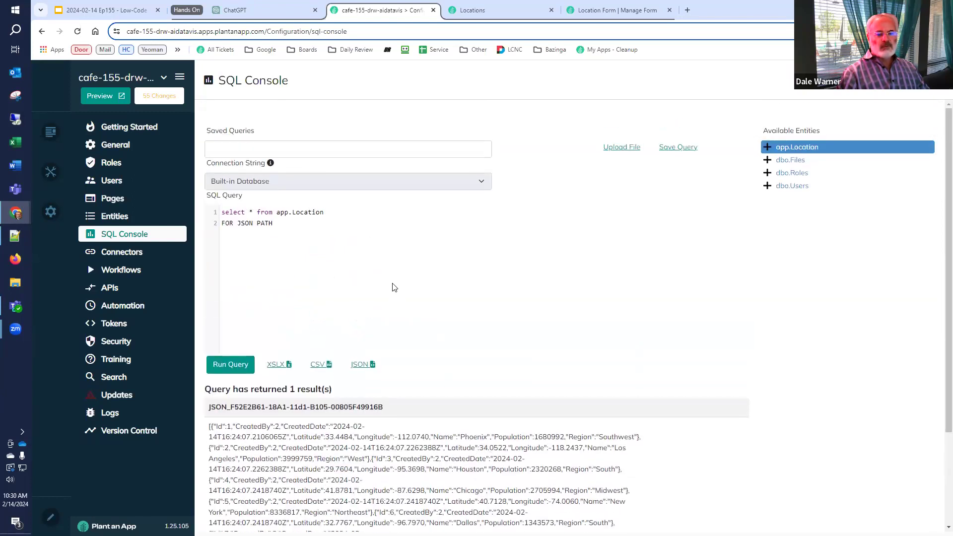
key(ctrl+a)
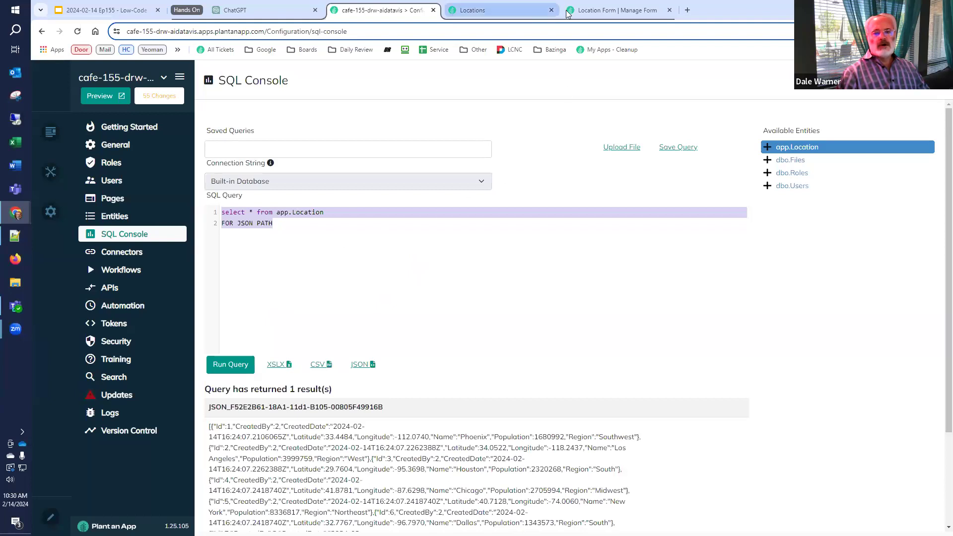
Add a Run SQL Query pre-init action to the Location Form with the FOR JSON PATH query
click(616, 10)
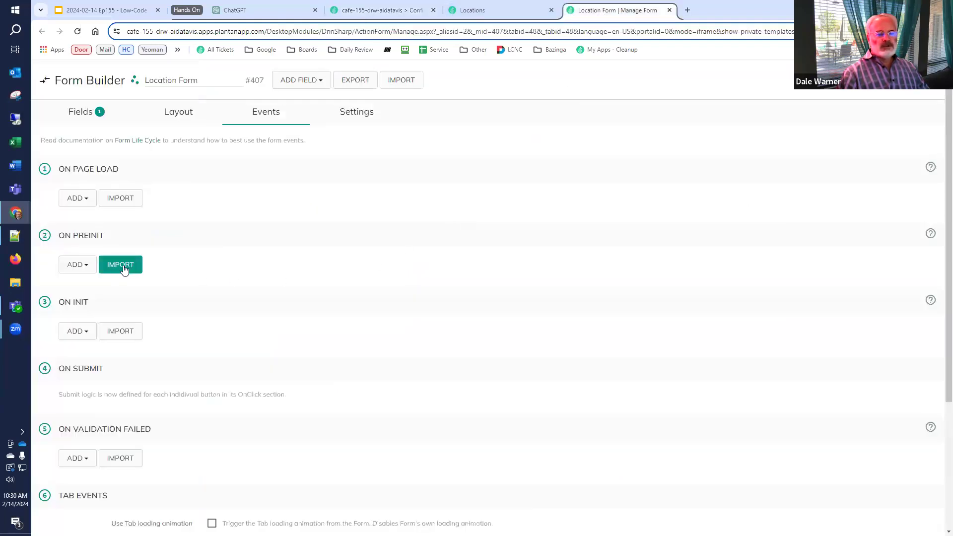
click(89, 269)
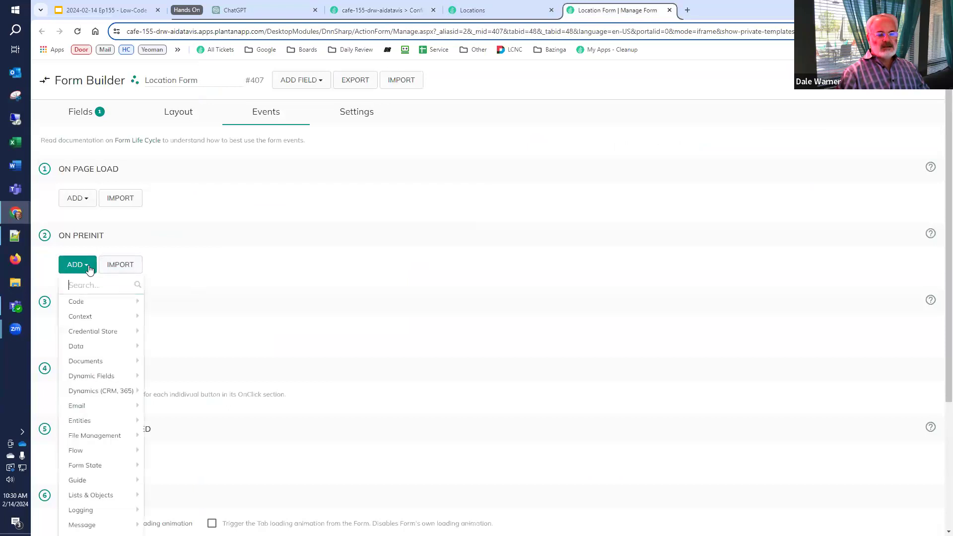
text(SQL)
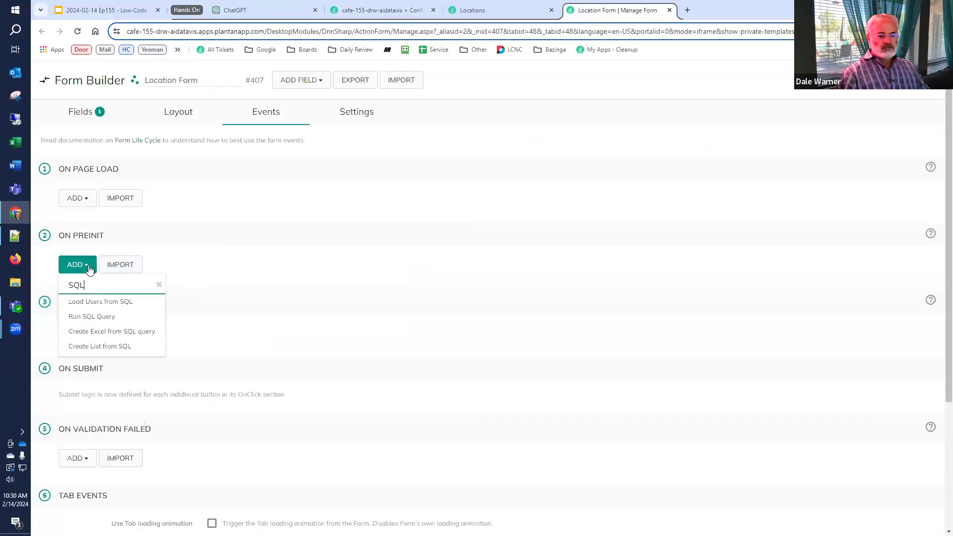
click(107, 318)
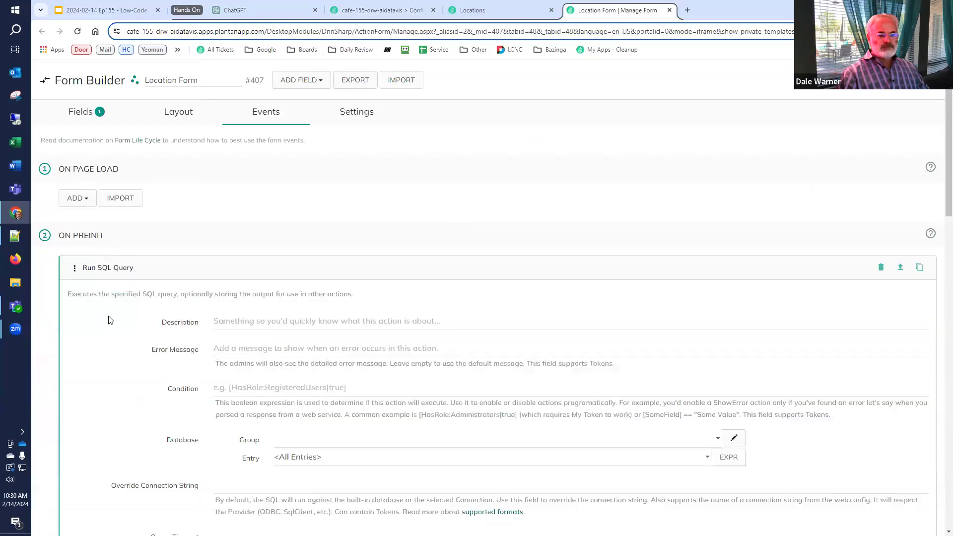
click(298, 418)
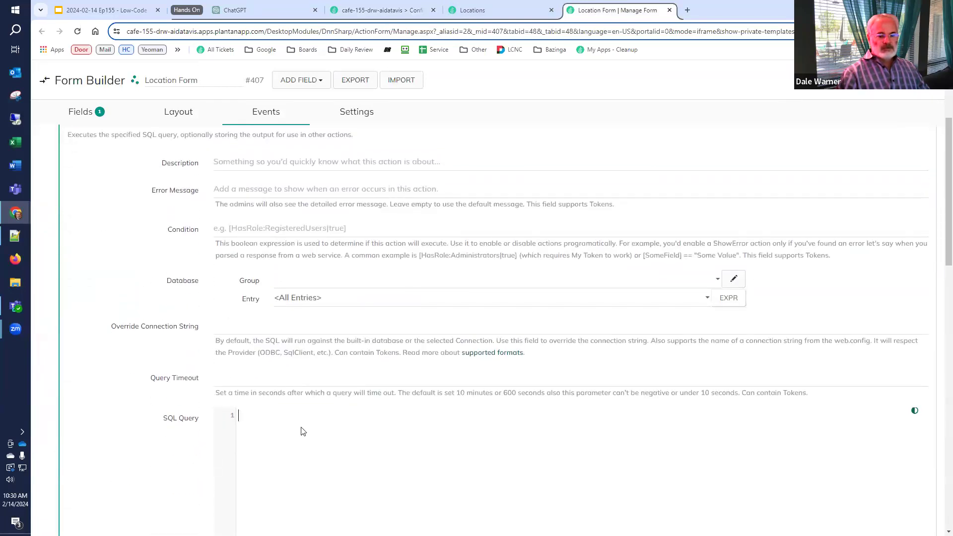
key(ctrl+v)
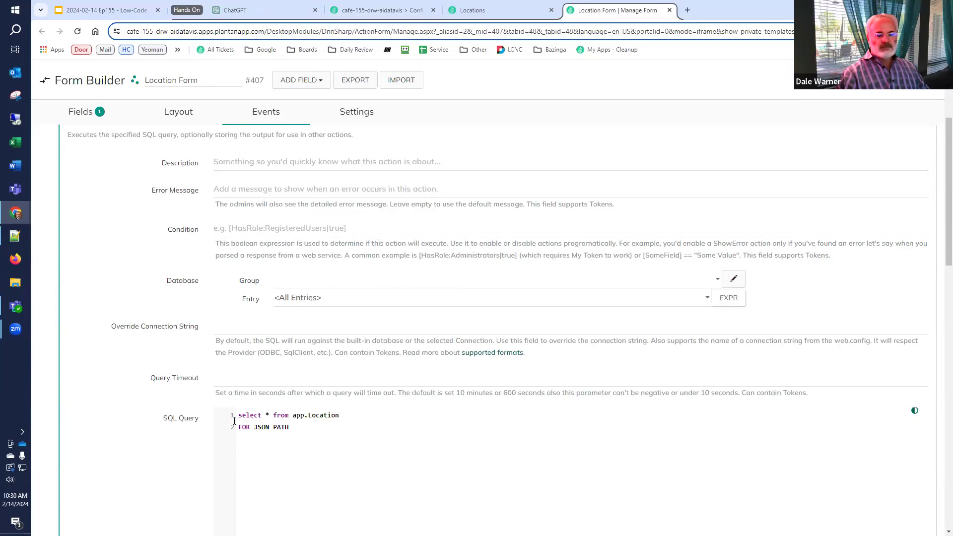
Set the SQL action's Store Result name to Locations
scroll(203, 418, down, 5)
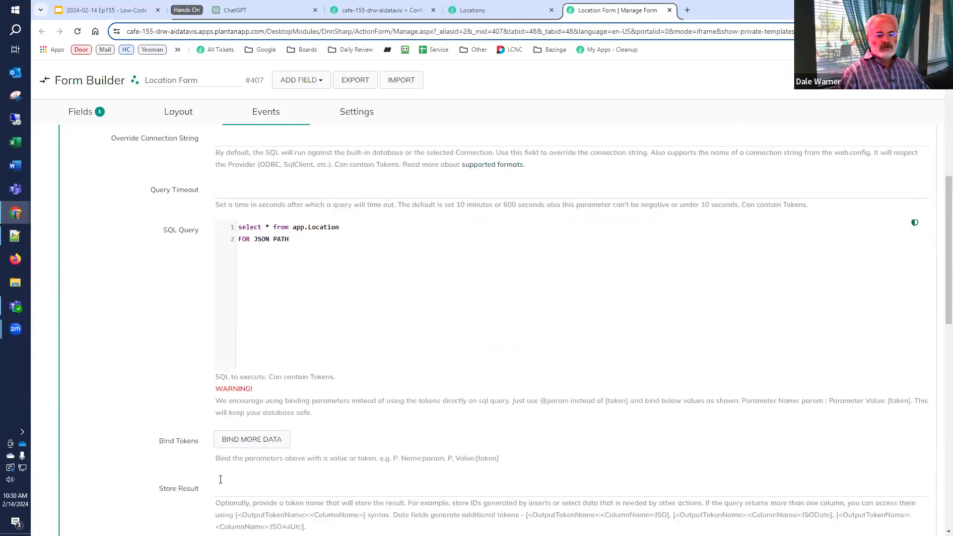
click(244, 429)
text(lOCATI)
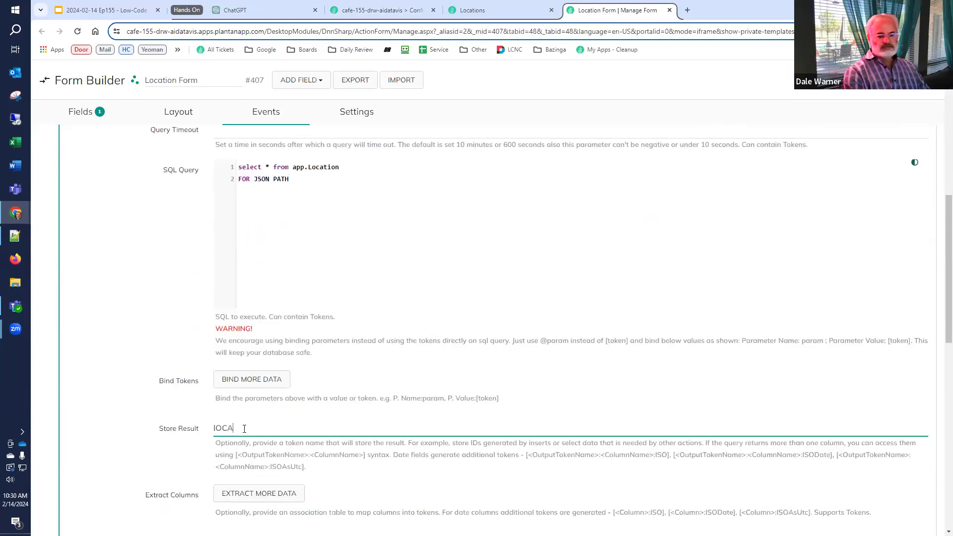
key(BackSpace)
key(BackSpace)
key(BackSpace)
key(BackSpace)
key(BackSpace)
key(BackSpace)
text(Locations)
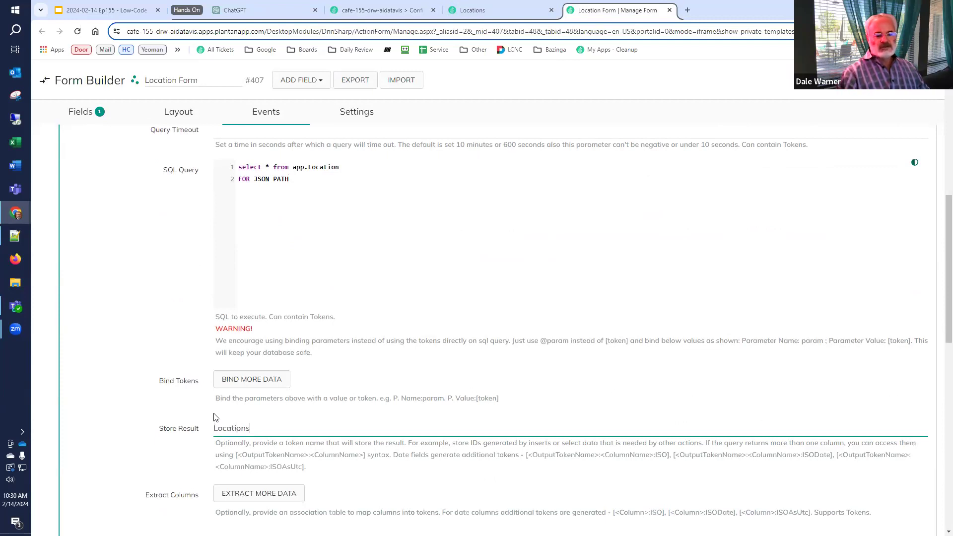
scroll(217, 418, down, 2)
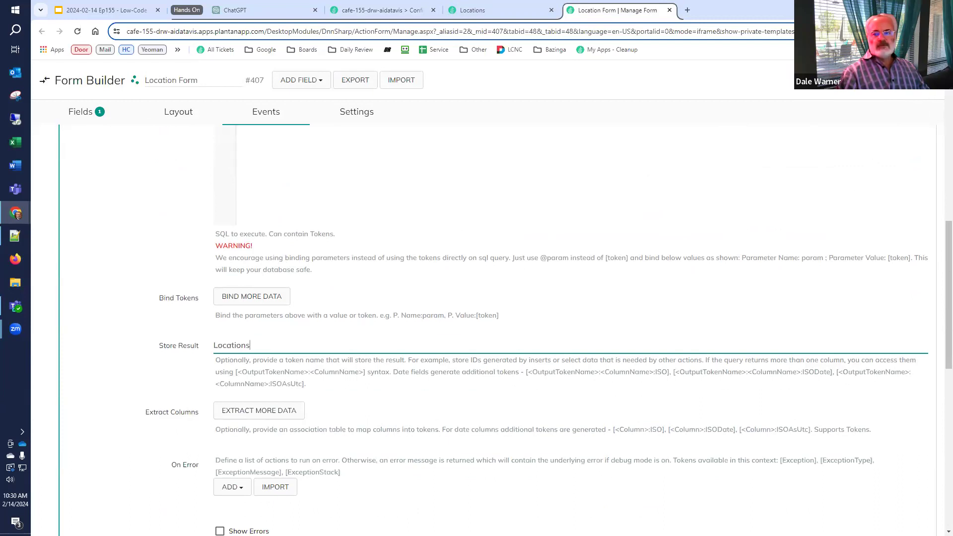
click(884, 80)
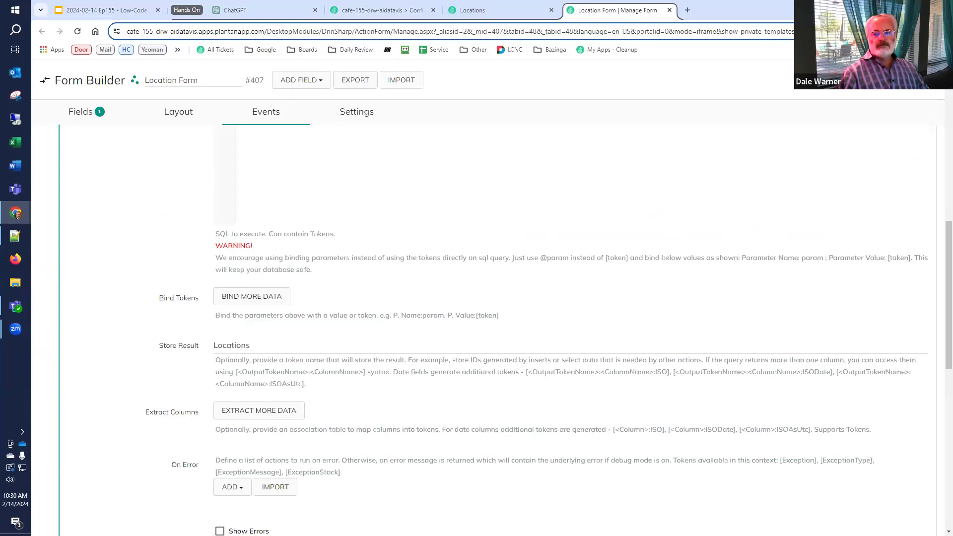
Reload the Locations page and take the ten-city JSON from its Locations box to Notepad++
click(474, 13)
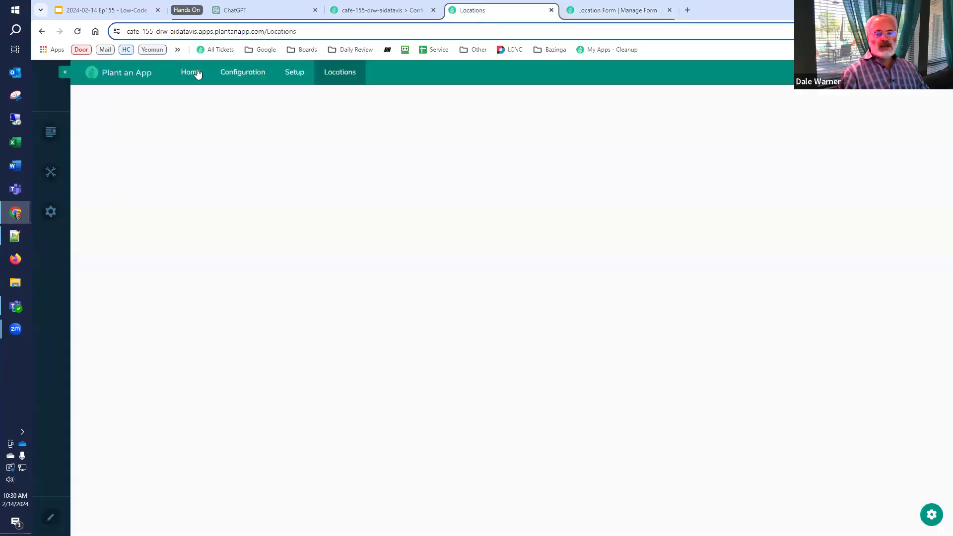
click(79, 36)
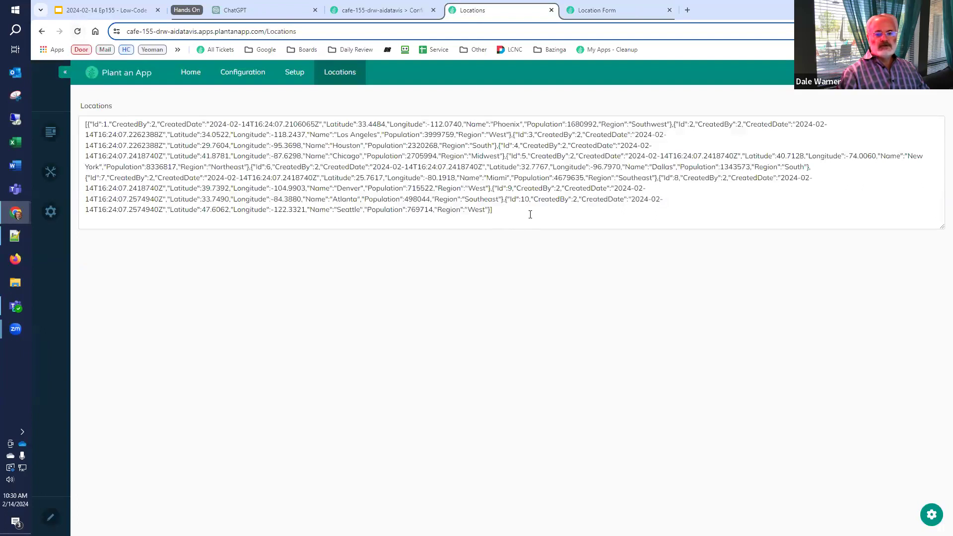
drag(531, 214, 77, 111)
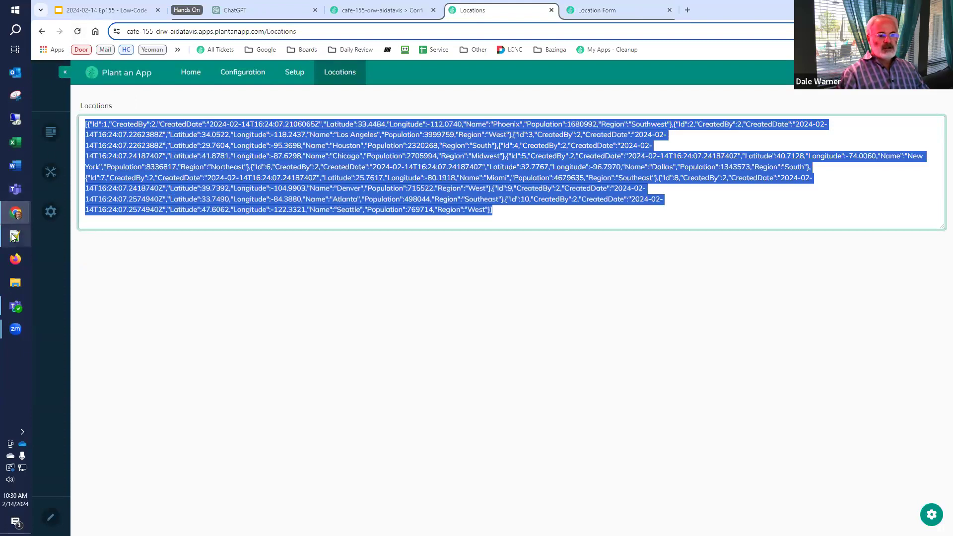
click(15, 236)
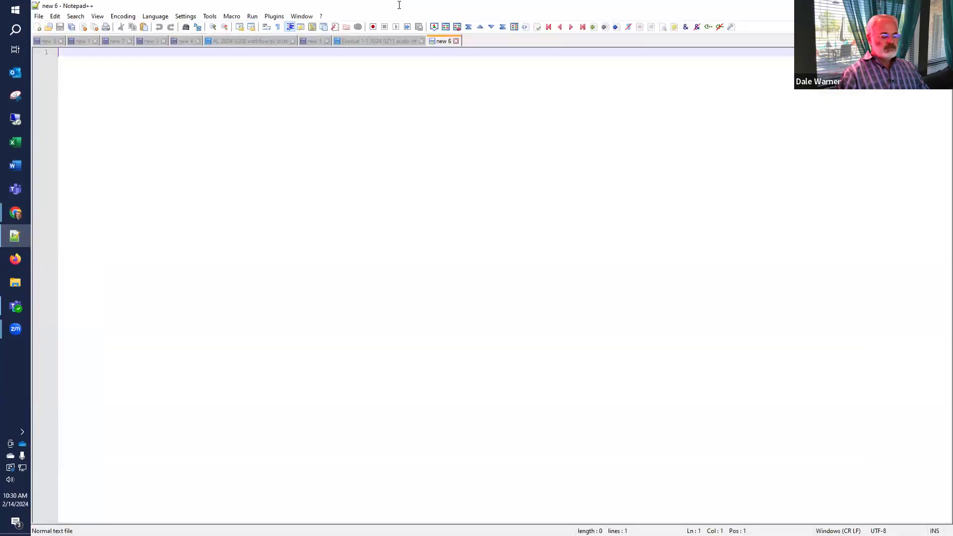
Paste the Locations JSON into Notepad++ tab 'new 6' and pretty-print it across 102 lines
key(ctrl+v)
key(ctrl+a)
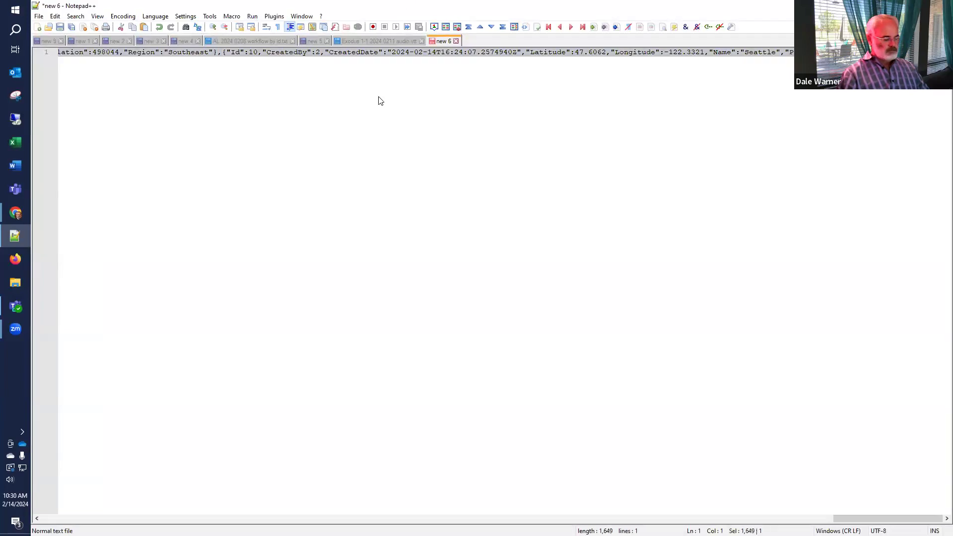
key(ctrl+alt+shift+m)
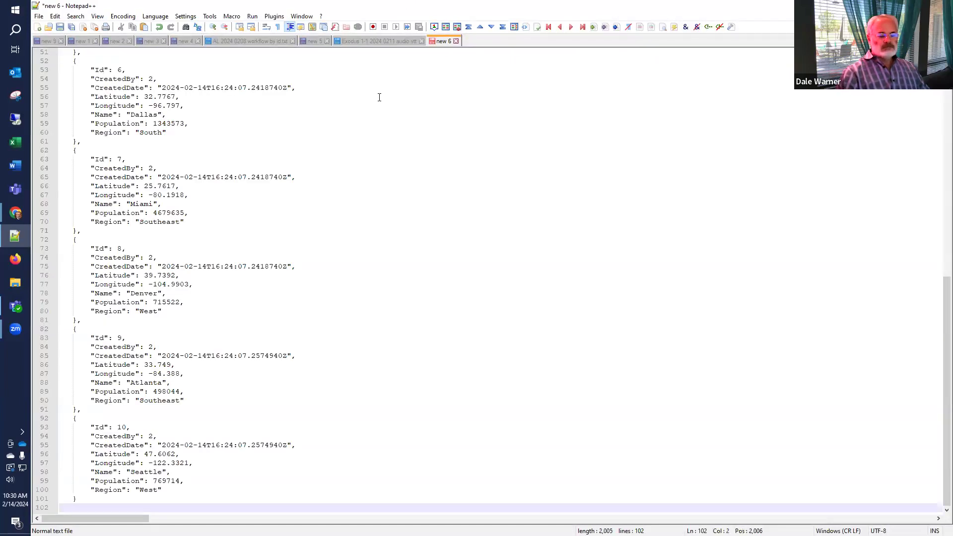
key(ctrl+Home)
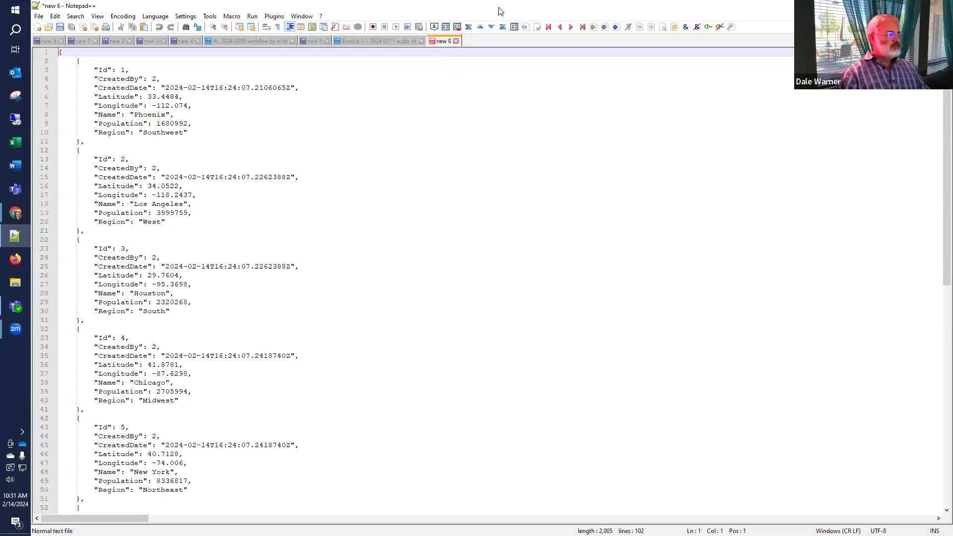
key(alt+Tab)
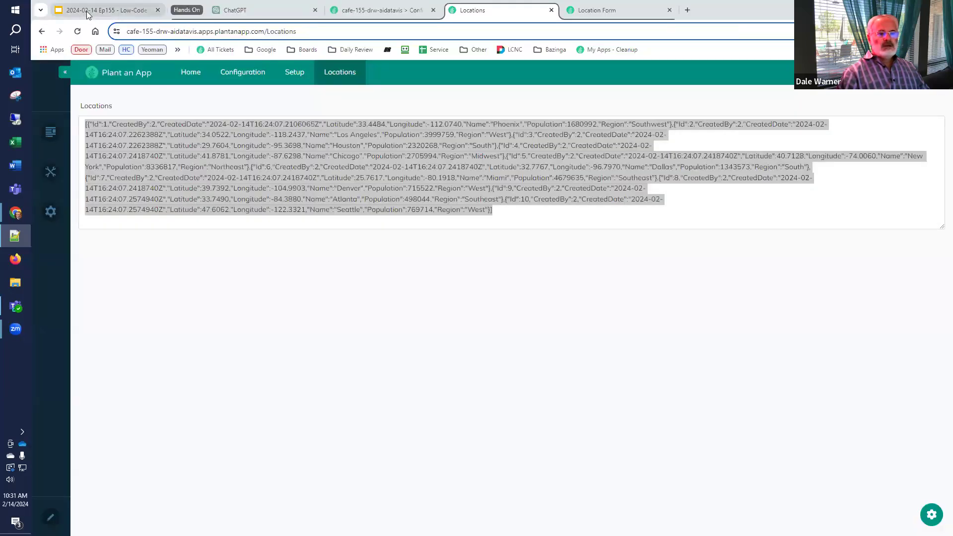
Copy the full leaflet.js map prompt from the 'Instructions to the AI' slide 44
click(89, 10)
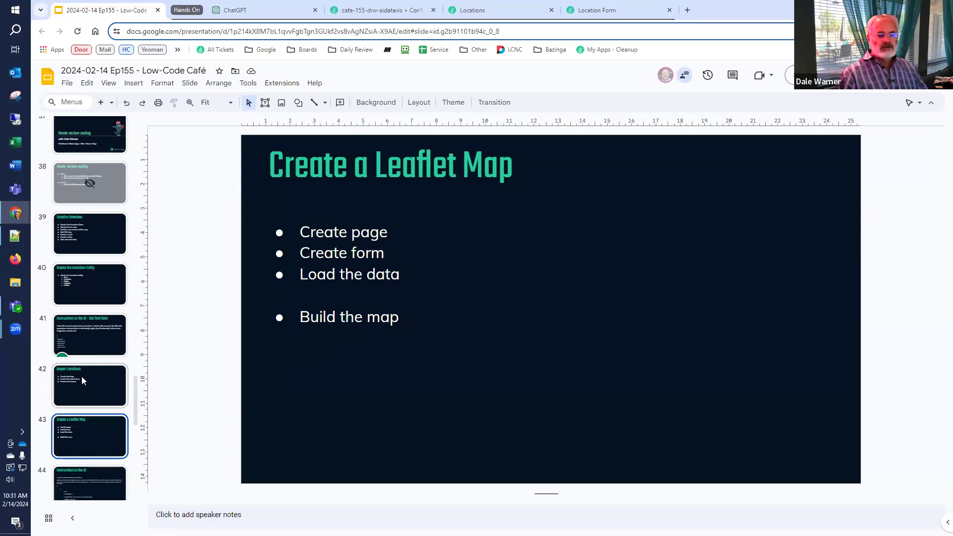
scroll(82, 376, down, 3)
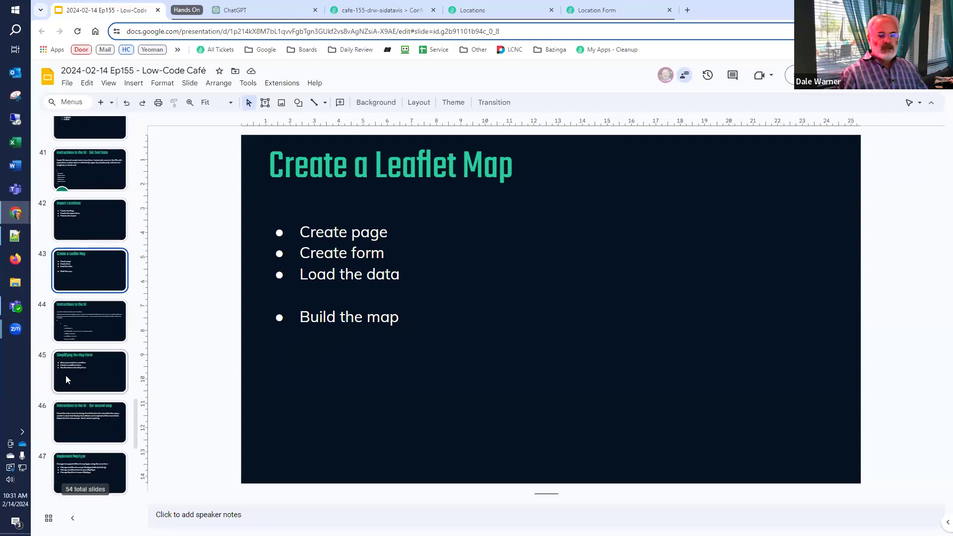
click(47, 326)
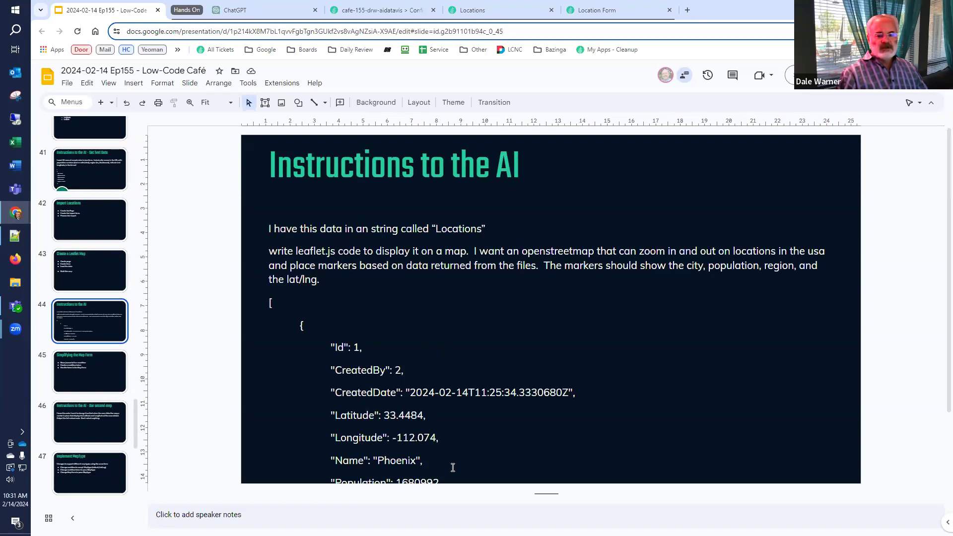
click(281, 241)
key(ctrl+a)
key(ctrl+c)
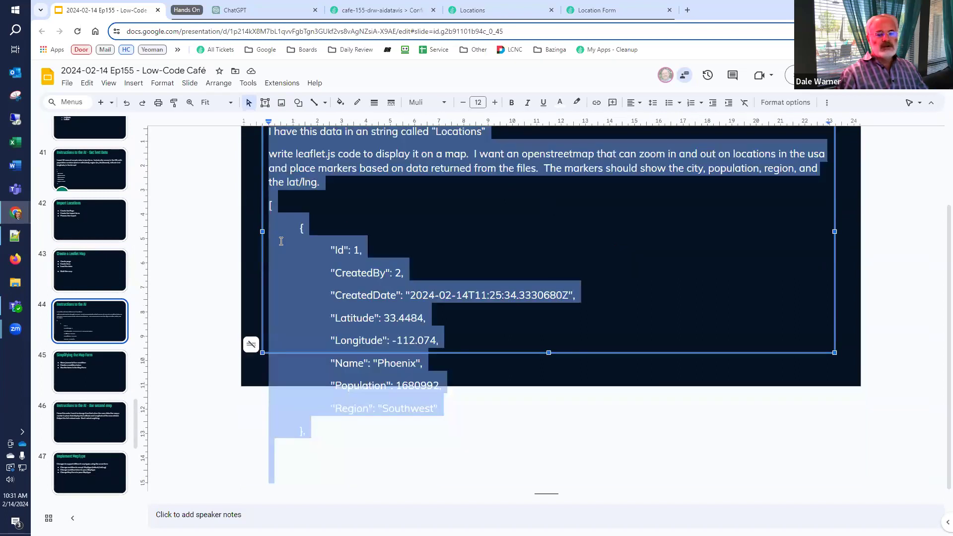
click(243, 10)
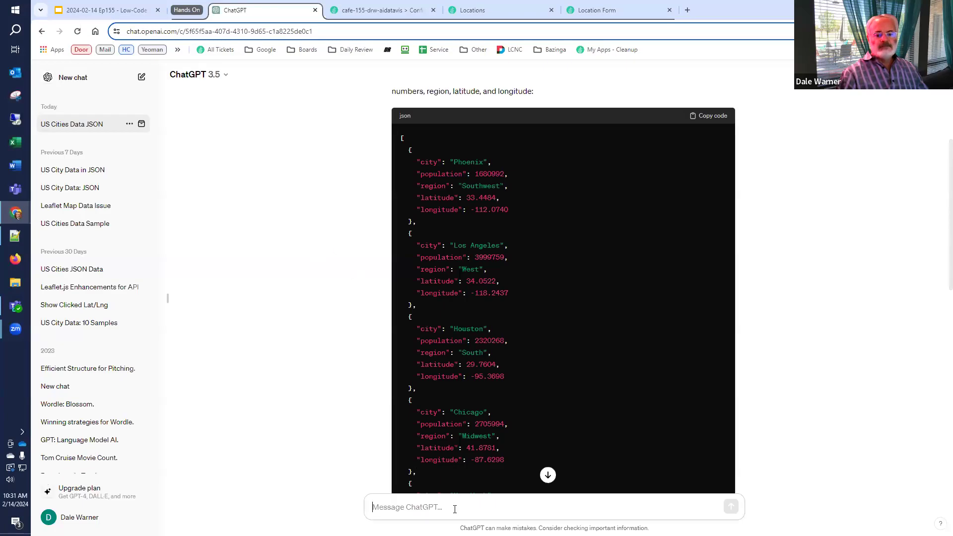
Send ChatGPT the Leaflet map prompt with 'returned from the files' reworded to 'locations data'
key(ctrl+v)
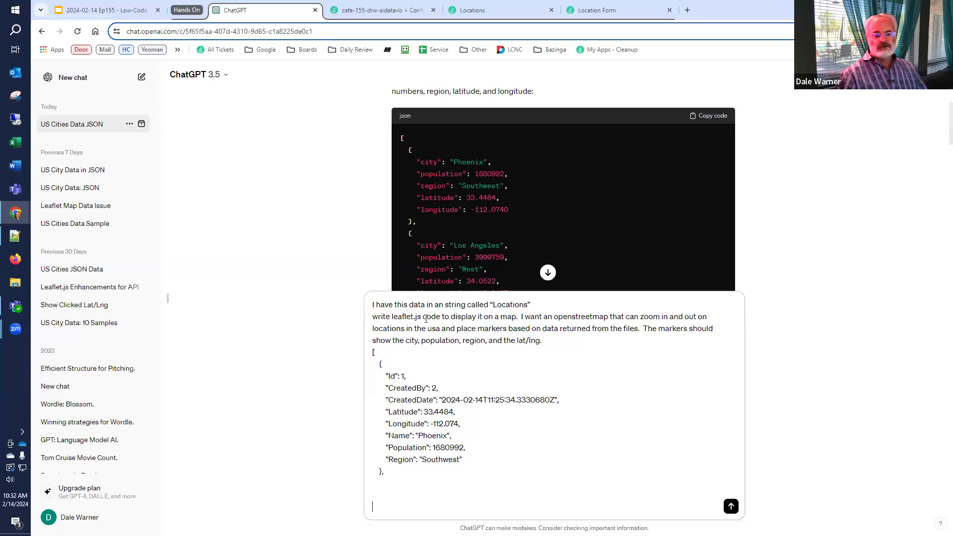
drag(418, 318, 386, 318)
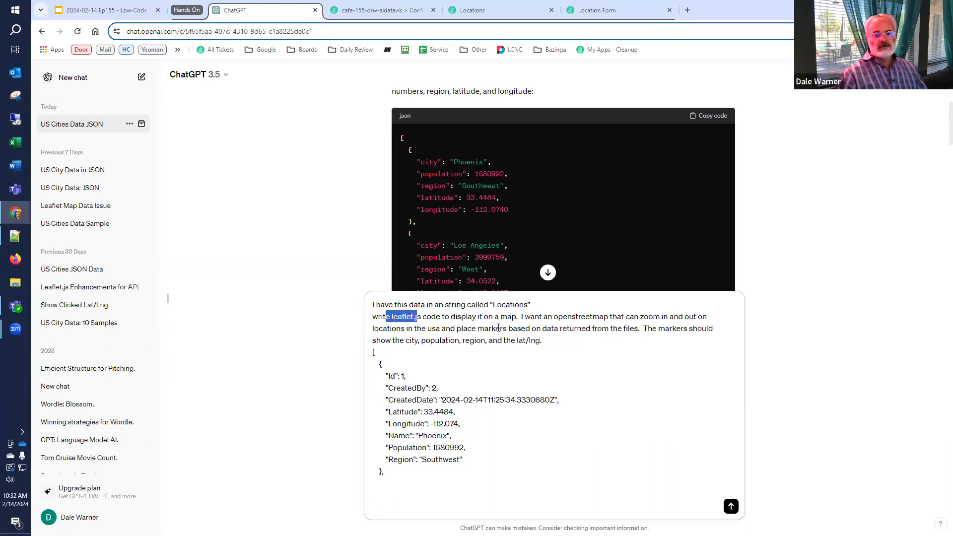
click(522, 318)
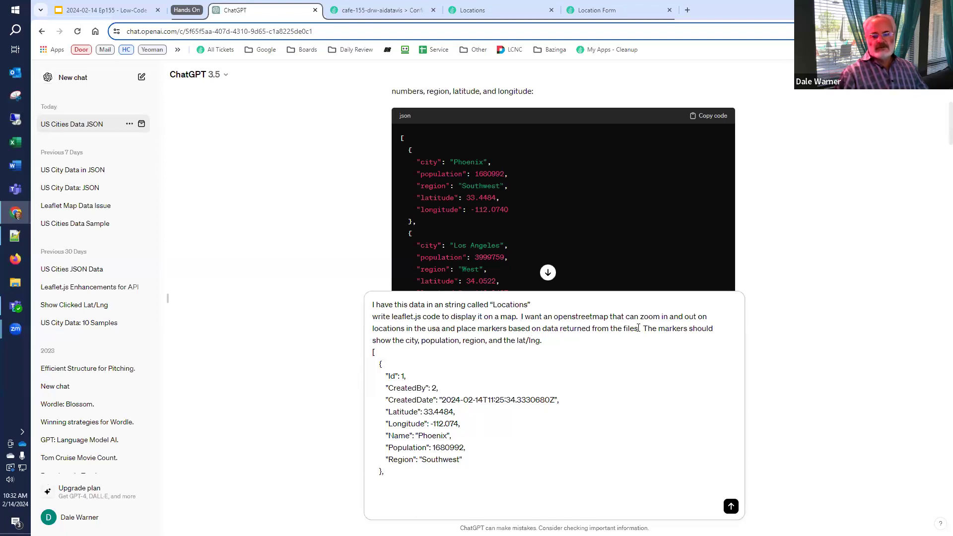
drag(638, 328, 560, 329)
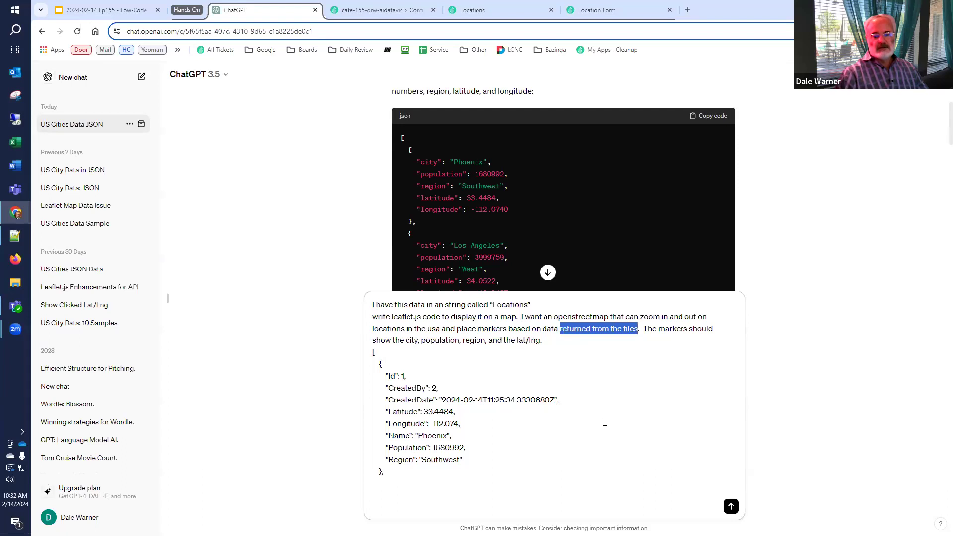
key(BackSpace)
key(ctrl+shift+Left)
text(locations data)
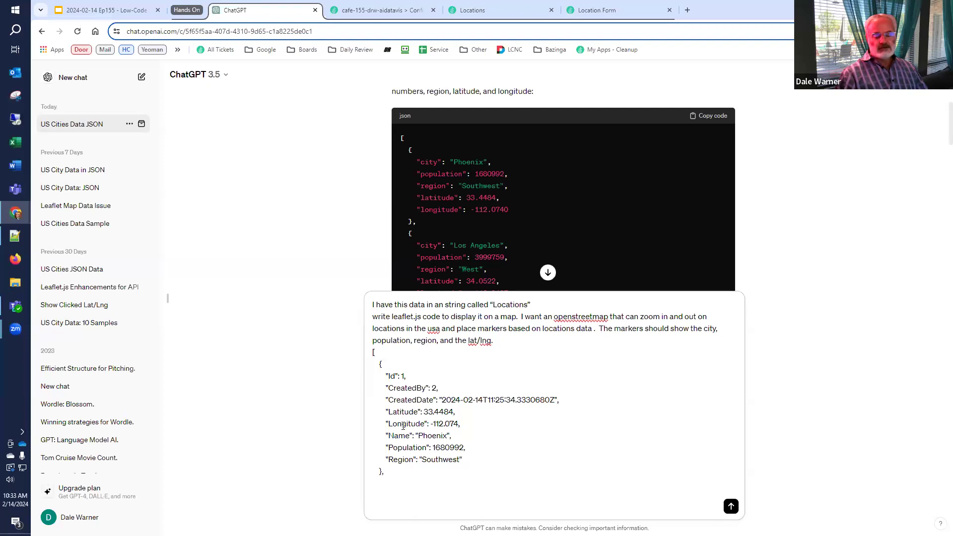
click(731, 506)
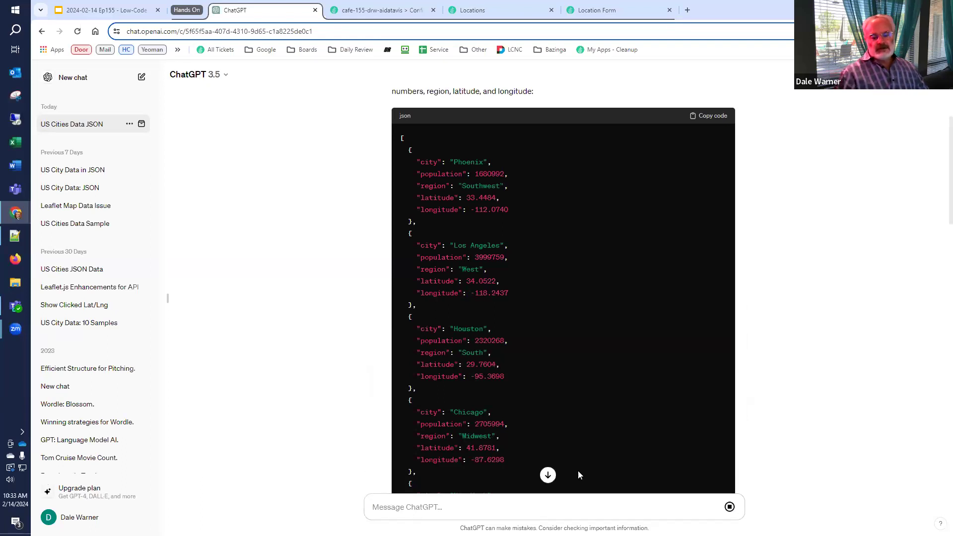
click(548, 475)
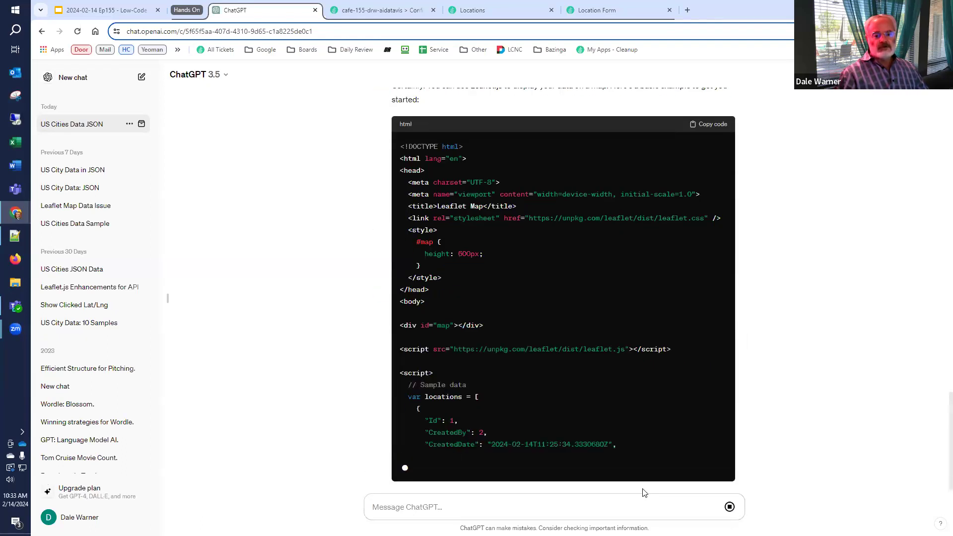
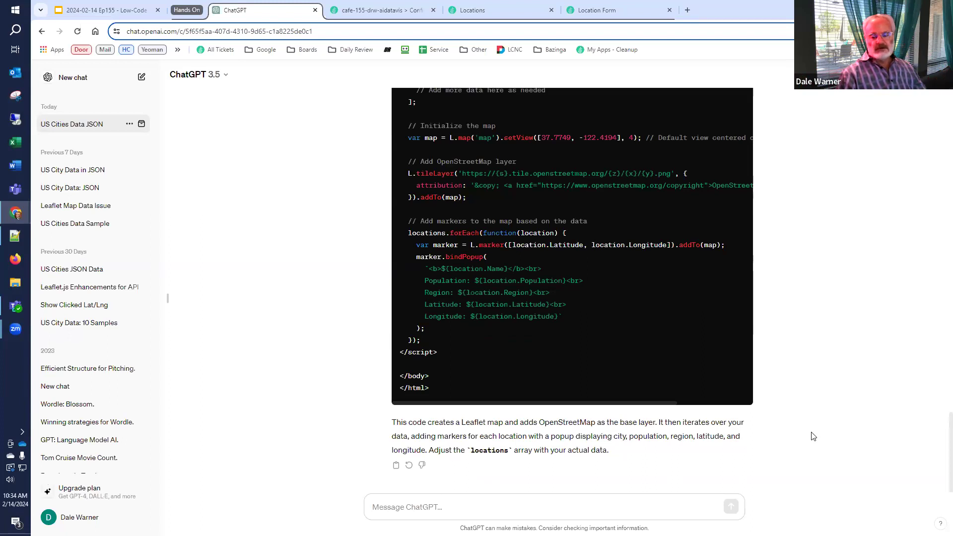
Tell ChatGPT that 'Locations' is a string variable holding the JSON and must be parsed
scroll(813, 437, up, 2)
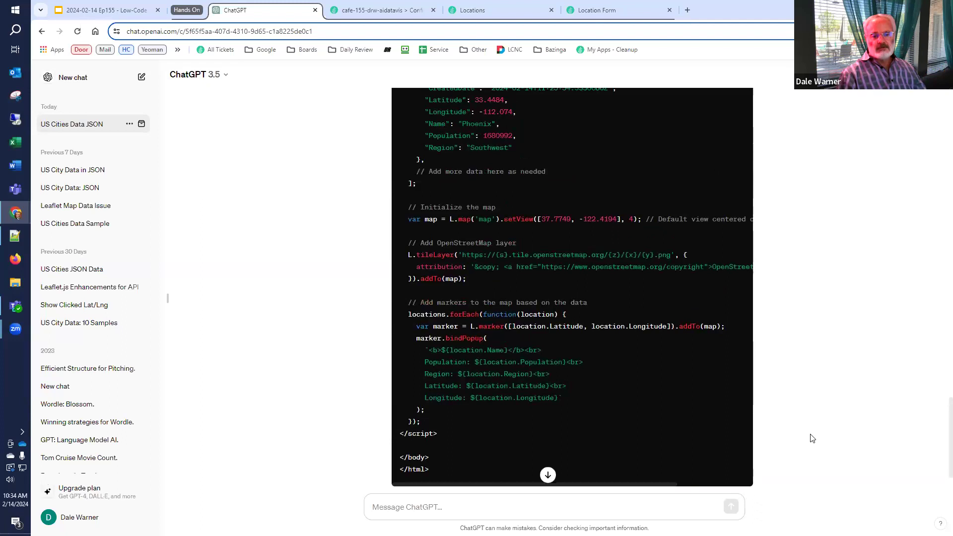
scroll(812, 438, up, 3)
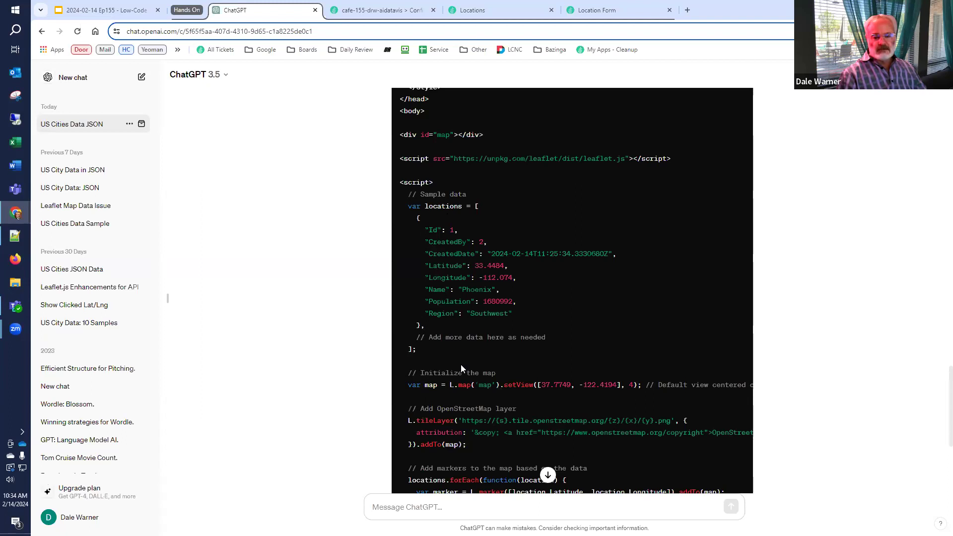
scroll(469, 432, down, 3)
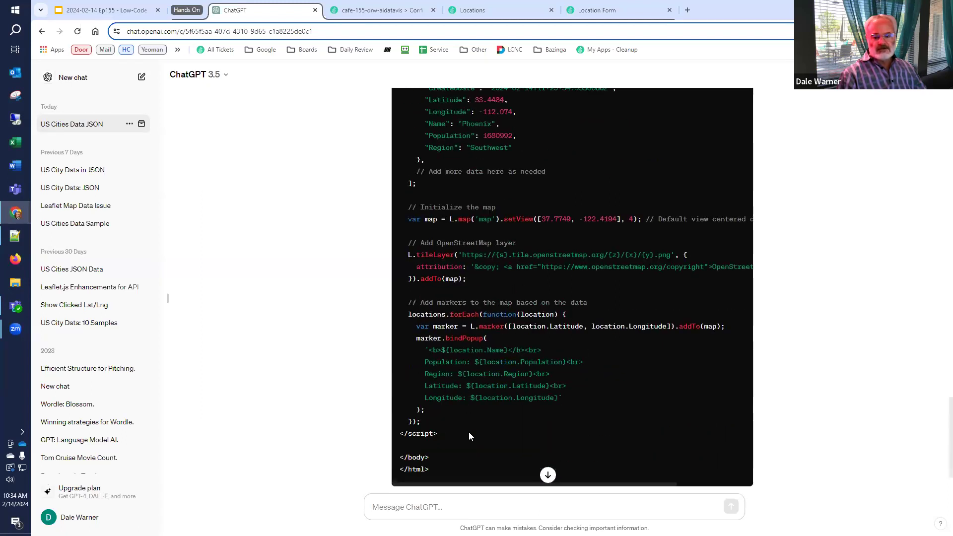
scroll(475, 459, down, 2)
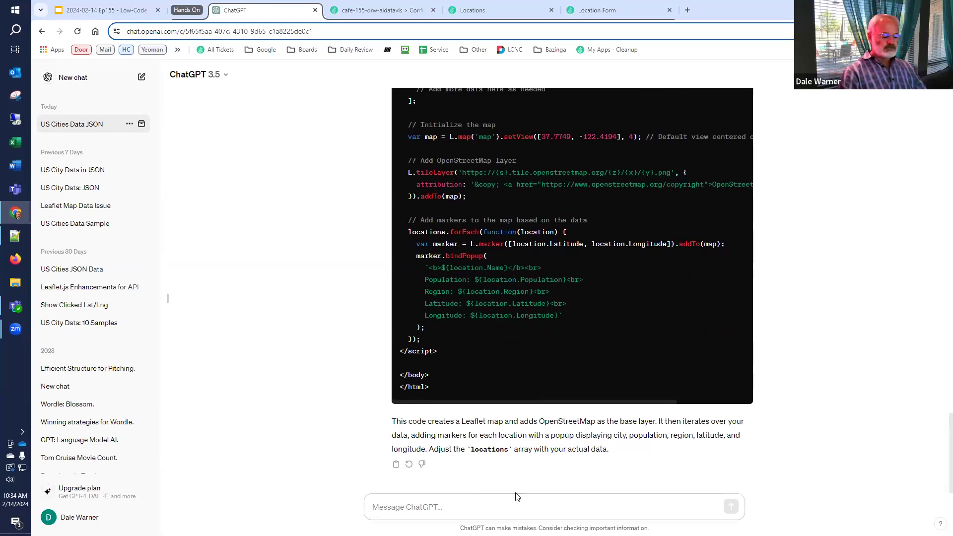
text("Locations")
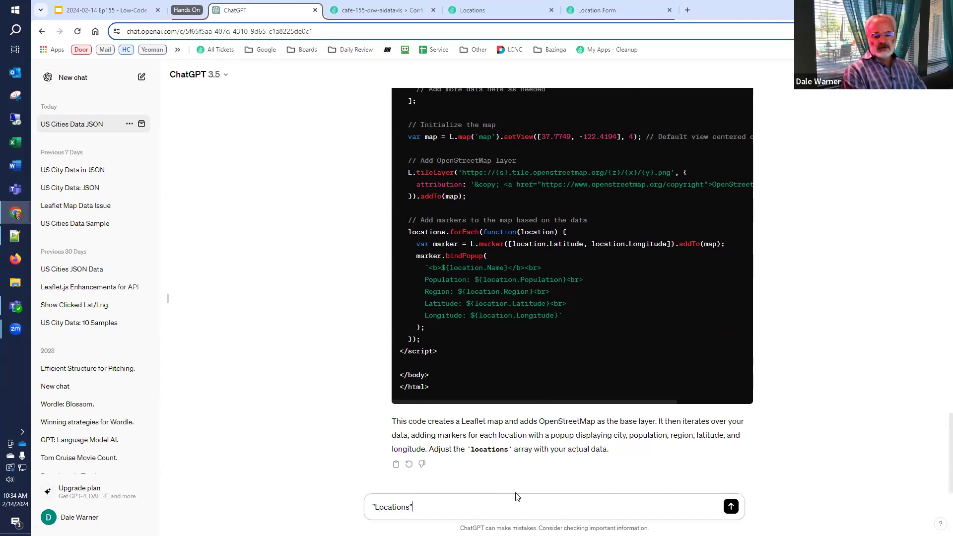
text( is actually a string variable that )
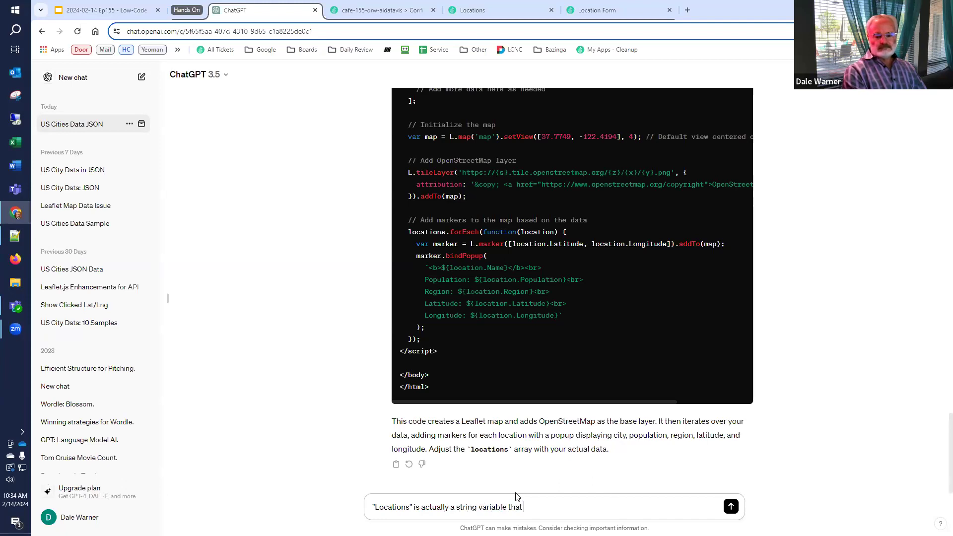
text(has the json.  it)
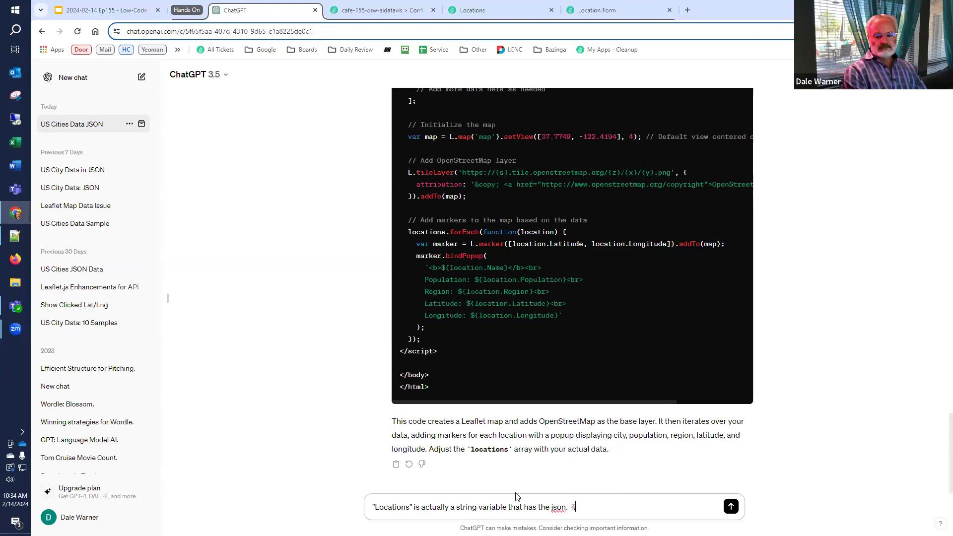
text( needs to be par)
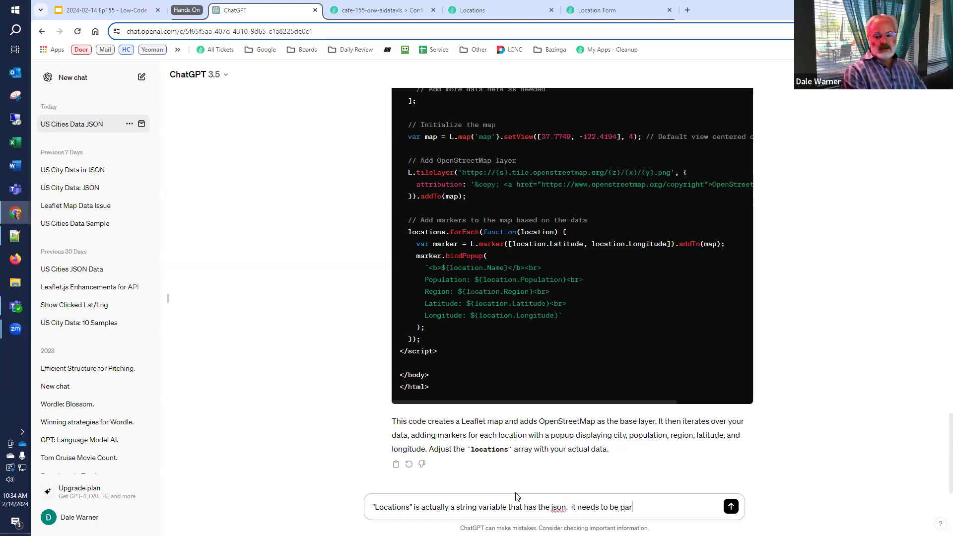
text(sed.)
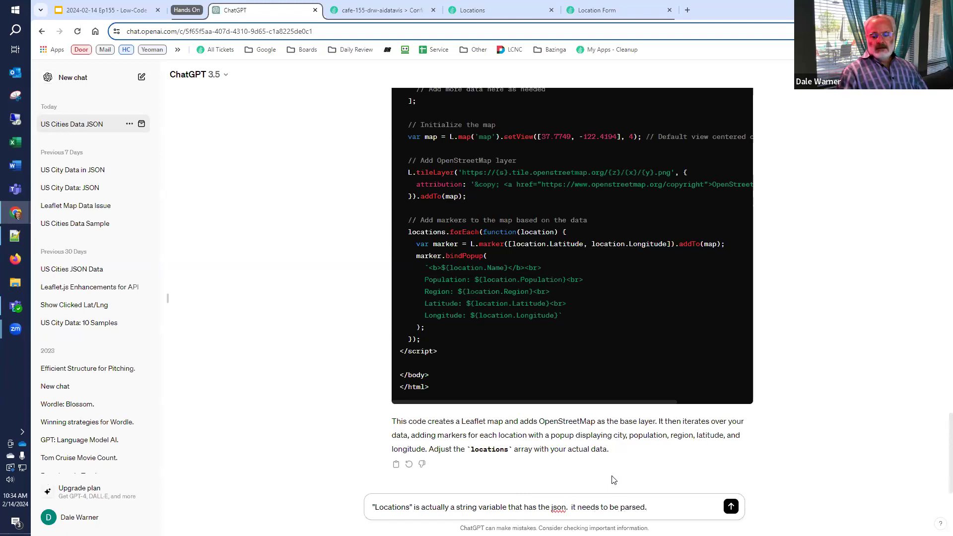
click(731, 507)
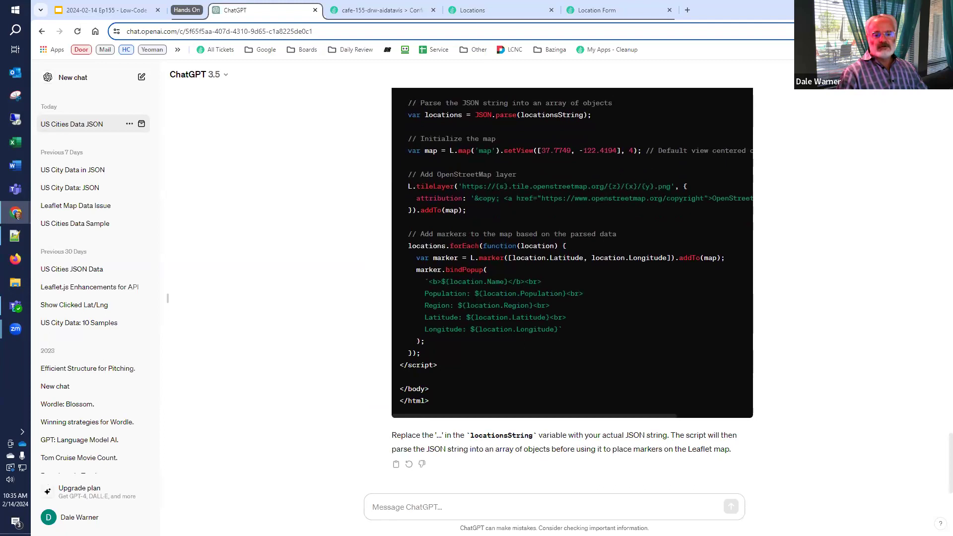
Select the revised map code from the stylesheet link line down to <body>
scroll(546, 278, up, 3)
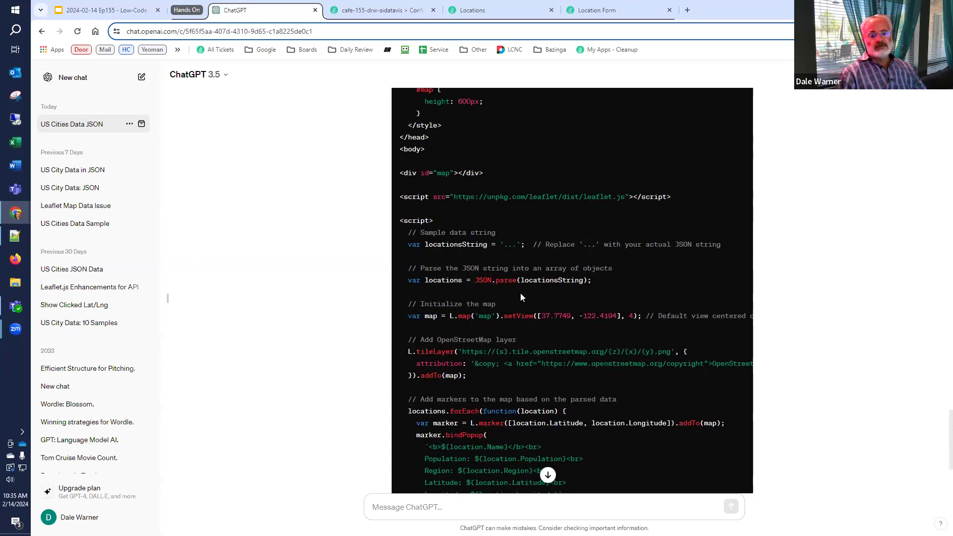
scroll(515, 295, up, 3)
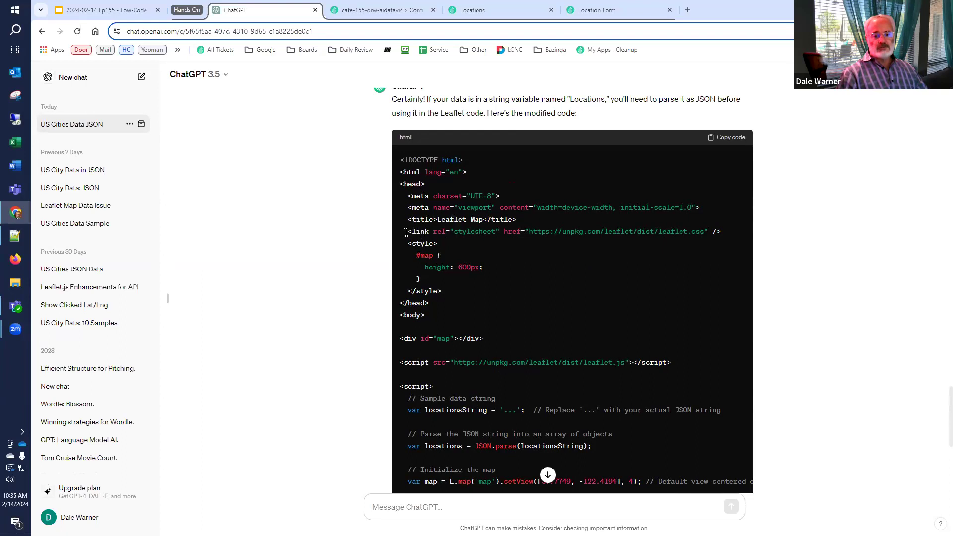
drag(404, 232, 725, 227)
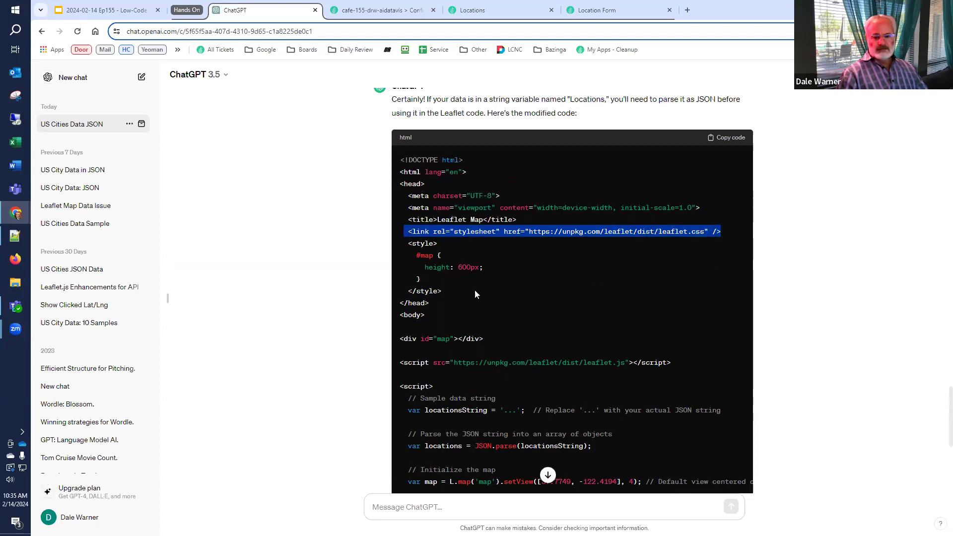
click(399, 237)
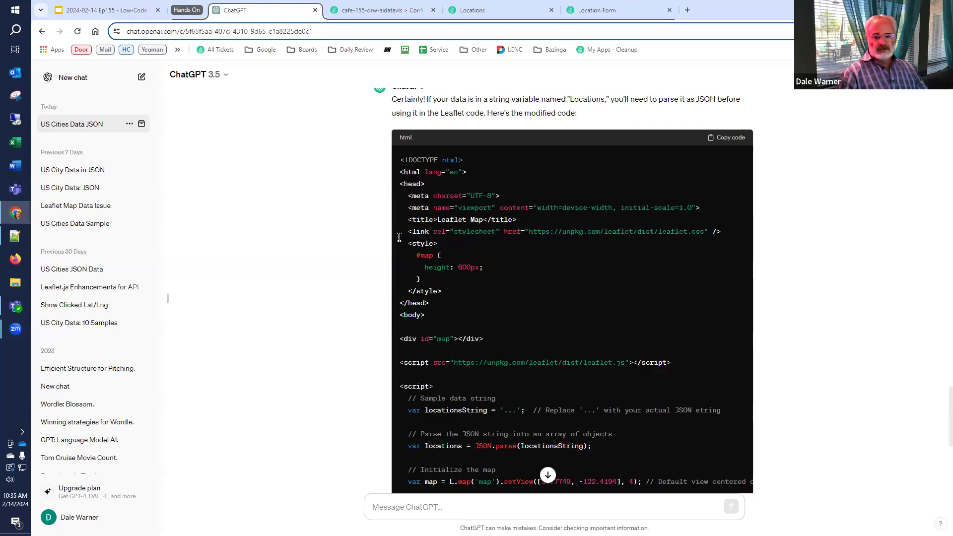
drag(398, 233, 436, 323)
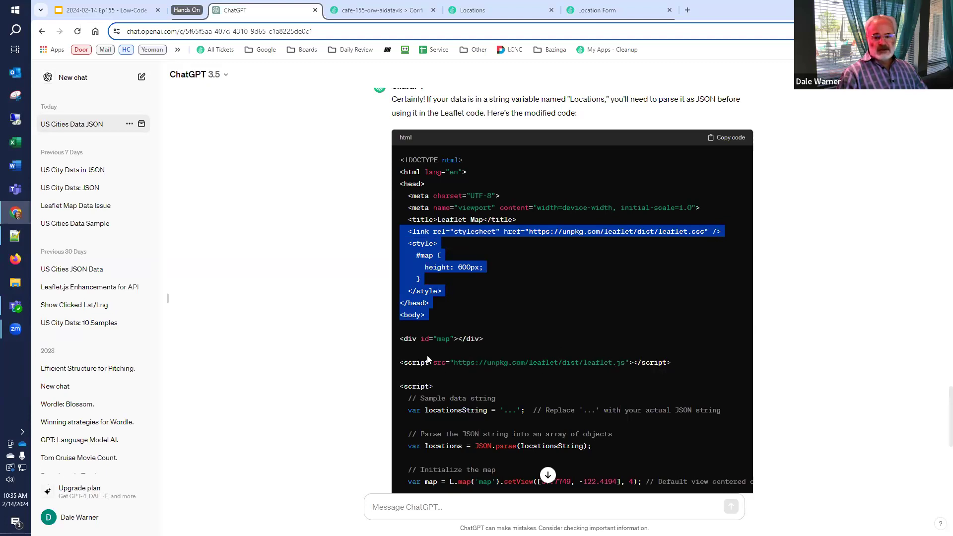
scroll(428, 365, down, 4)
scroll(422, 339, up, 2)
scroll(422, 339, up, 3)
Reselect and copy the map code from the stylesheet link through </script>, then return to the Location Form
click(418, 314)
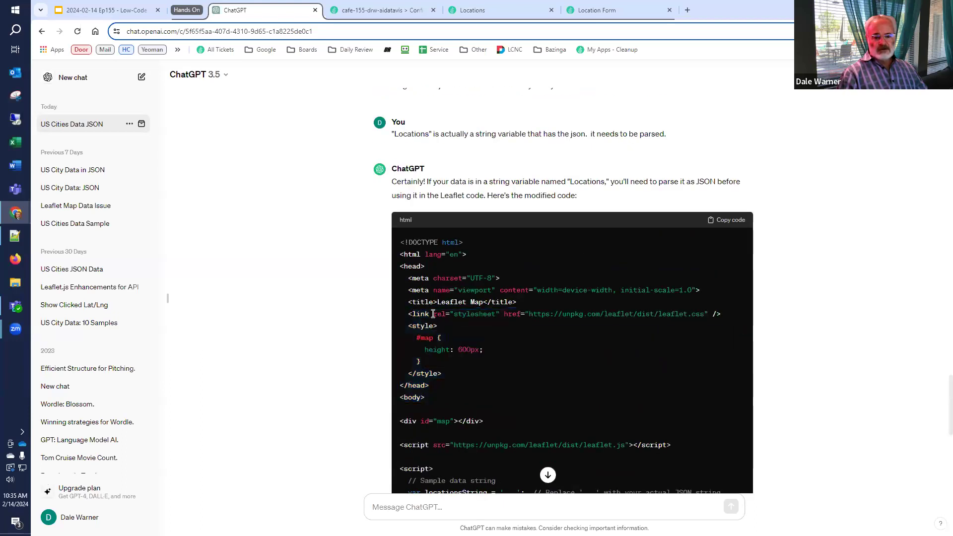
scroll(457, 327, up, 15)
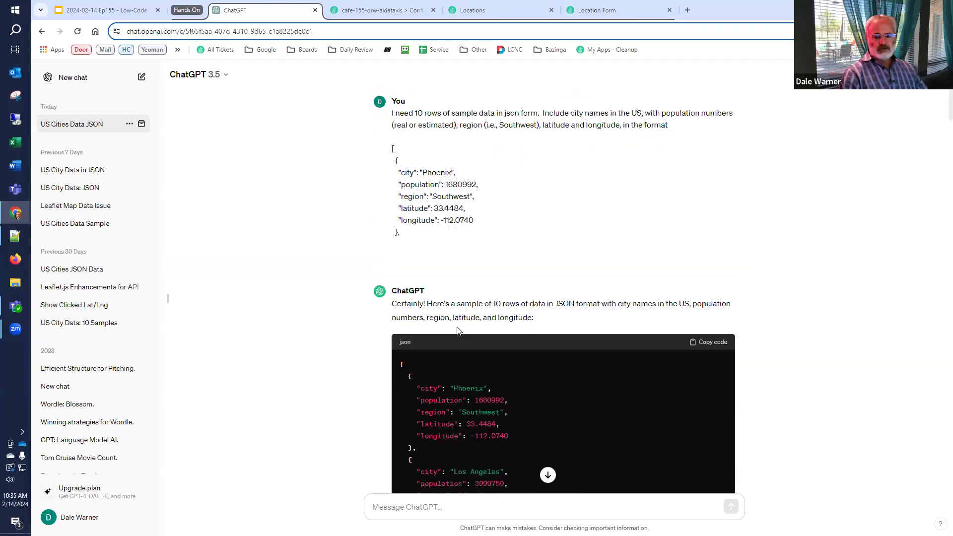
scroll(551, 334, down, 15)
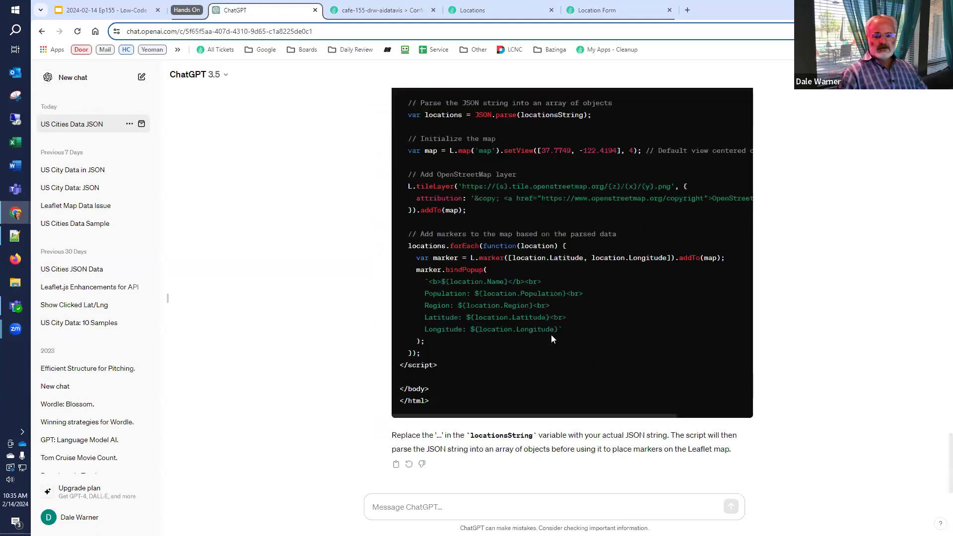
scroll(480, 385, up, 7)
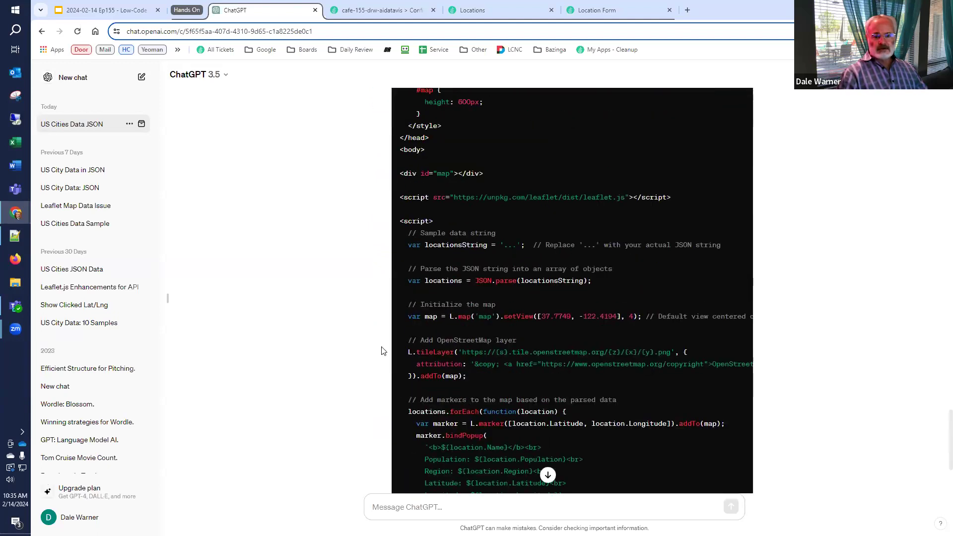
scroll(377, 343, down, 1)
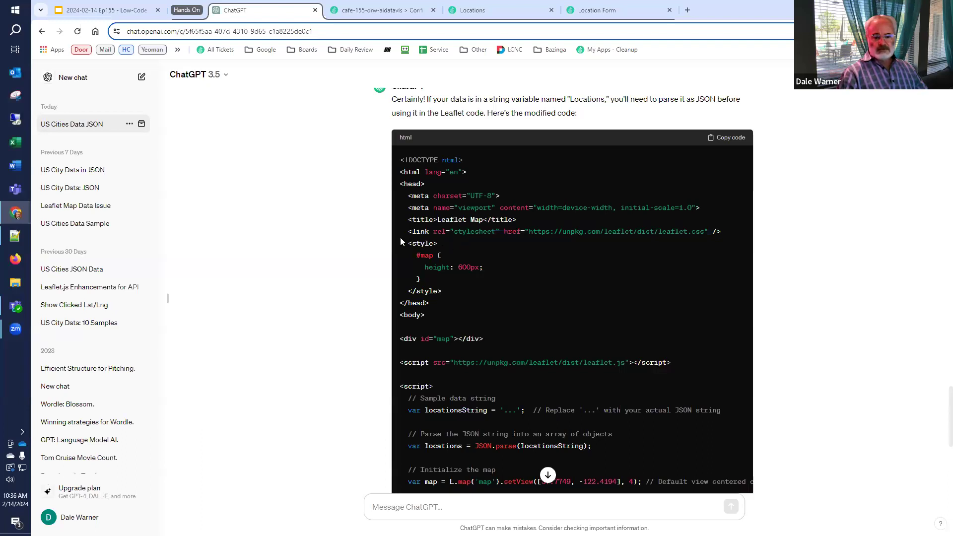
drag(398, 229, 470, 371)
scroll(455, 398, down, 3)
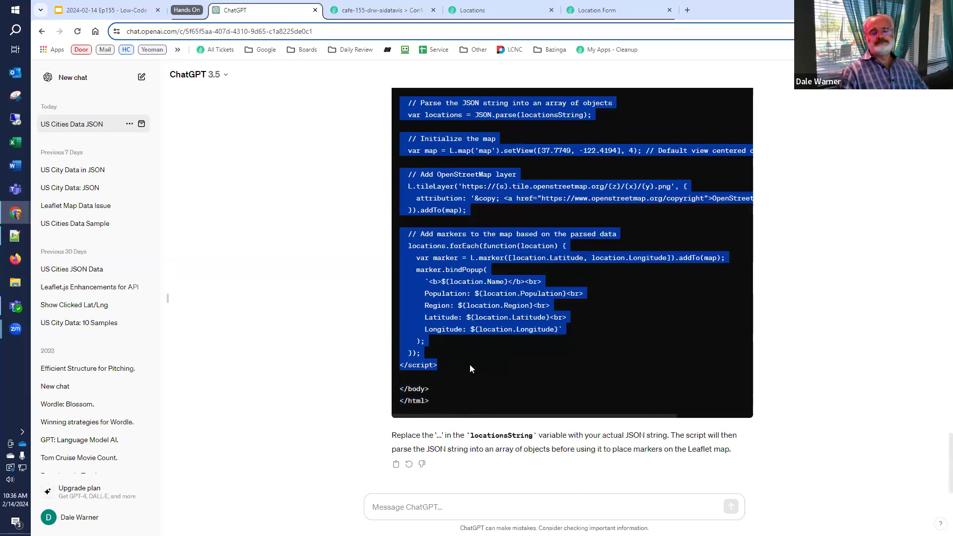
click(609, 8)
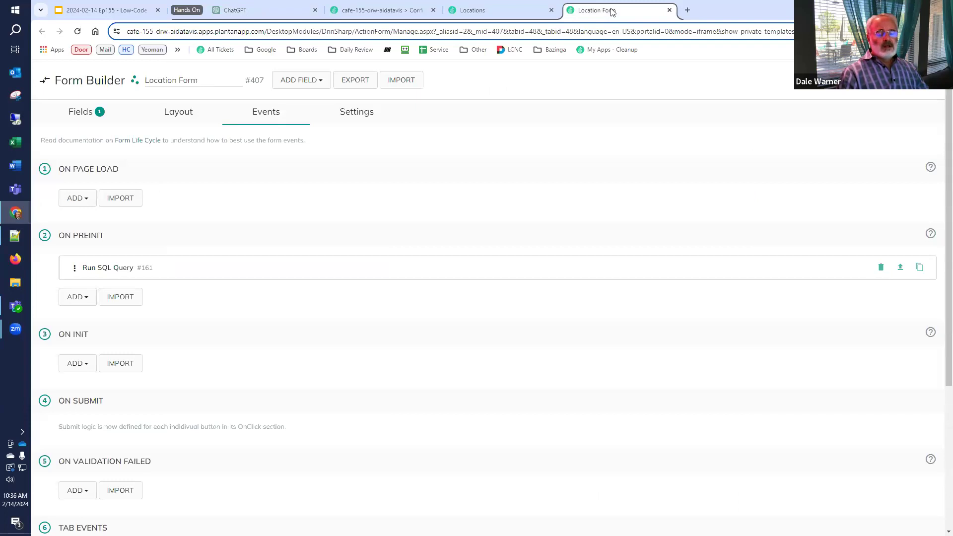
Add a Static Text field to the Location Form and paste the Leaflet map code into its Content
click(84, 112)
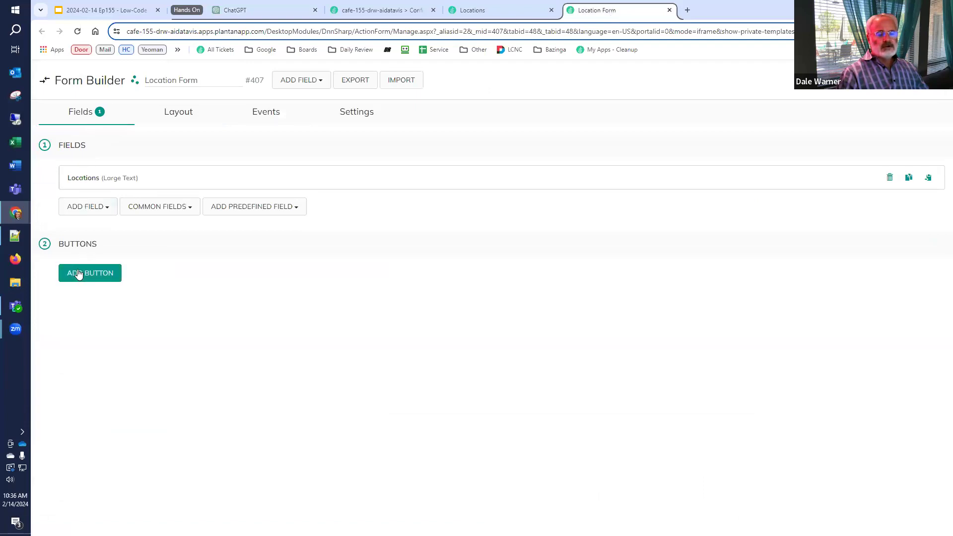
click(93, 206)
text(stat)
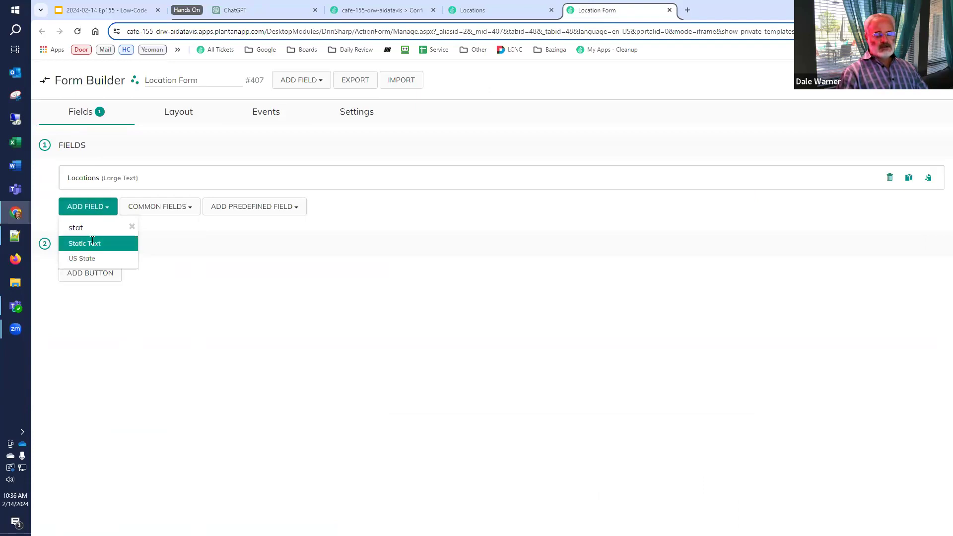
click(92, 244)
scroll(104, 271, down, 3)
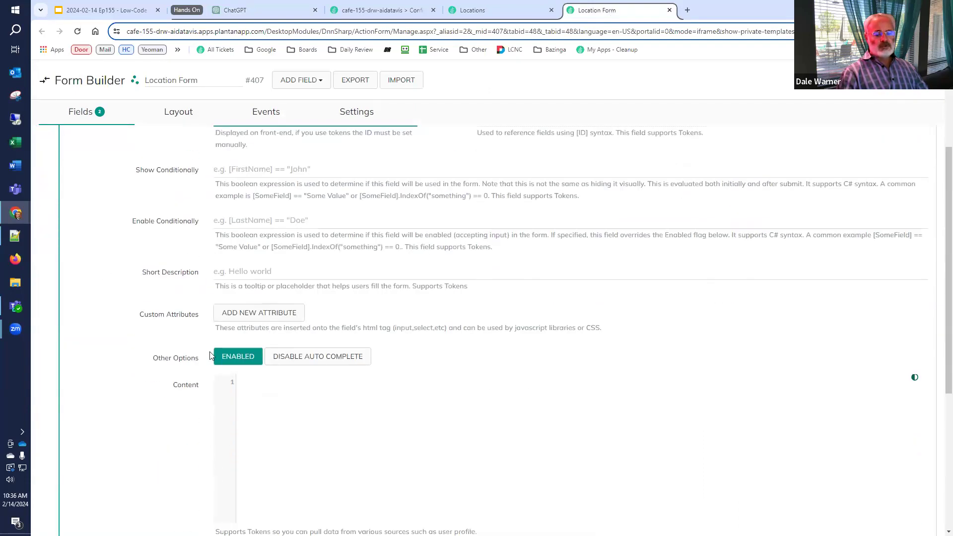
click(272, 381)
key(ctrl+v)
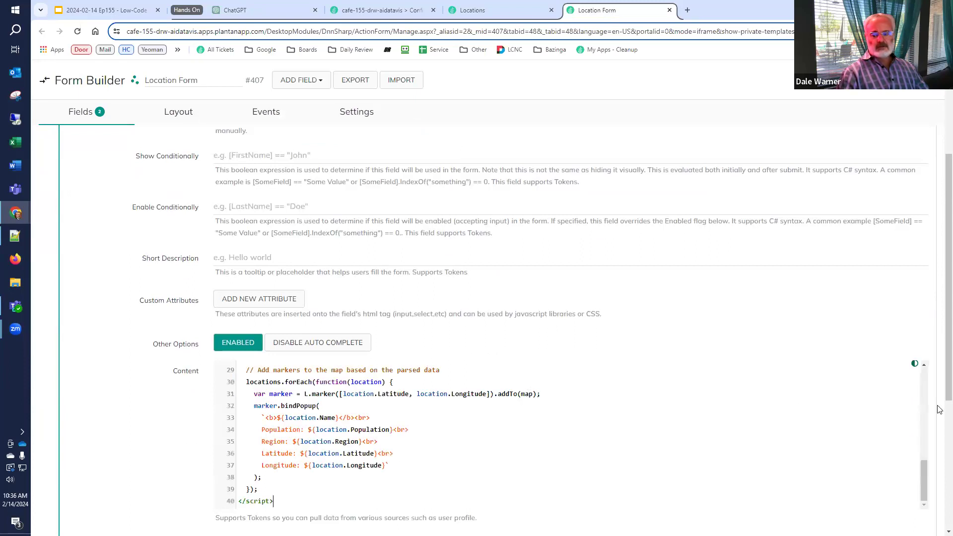
scroll(939, 412, down, 3)
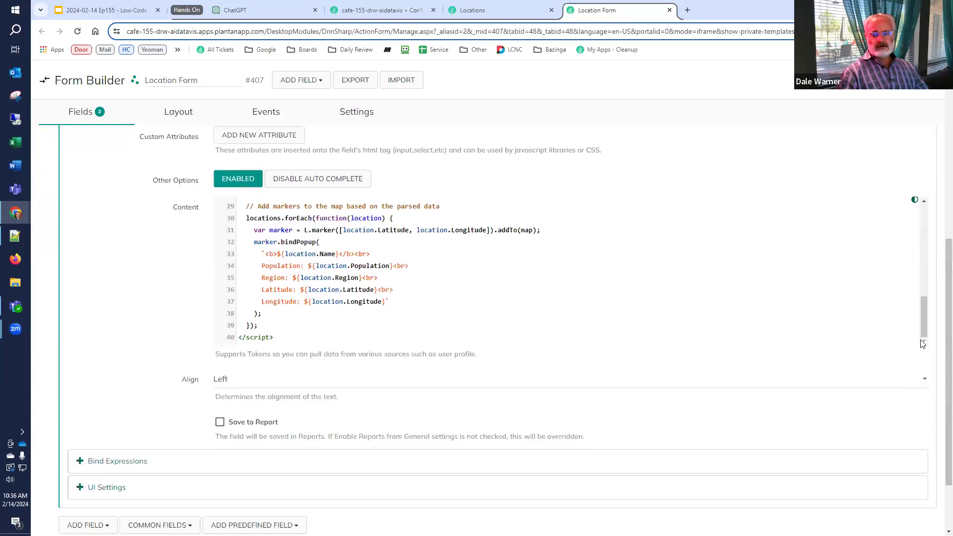
scroll(457, 272, up, 7)
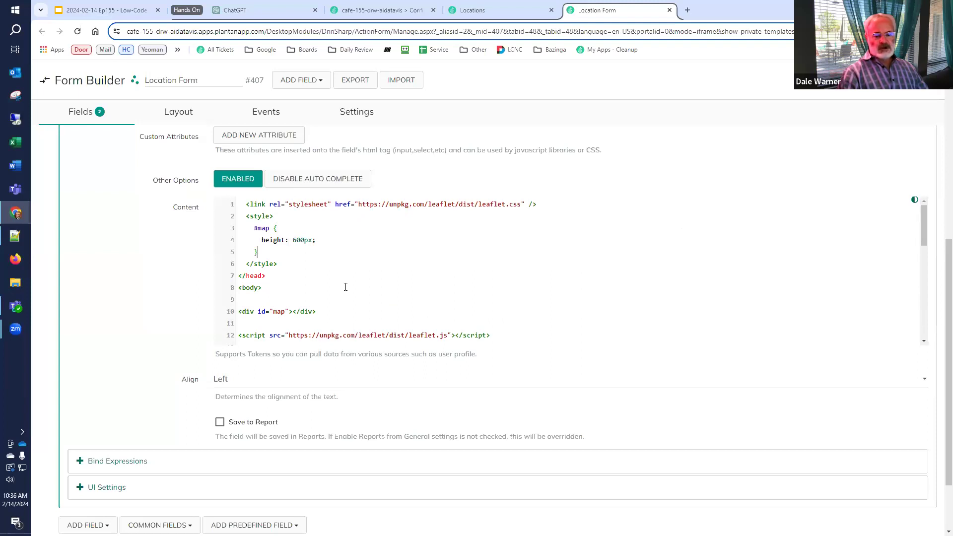
Delete the leftover </head> and <body> lines from the map script
key(Home)
key(shift+Down)
key(shift+Down)
key(Delete)
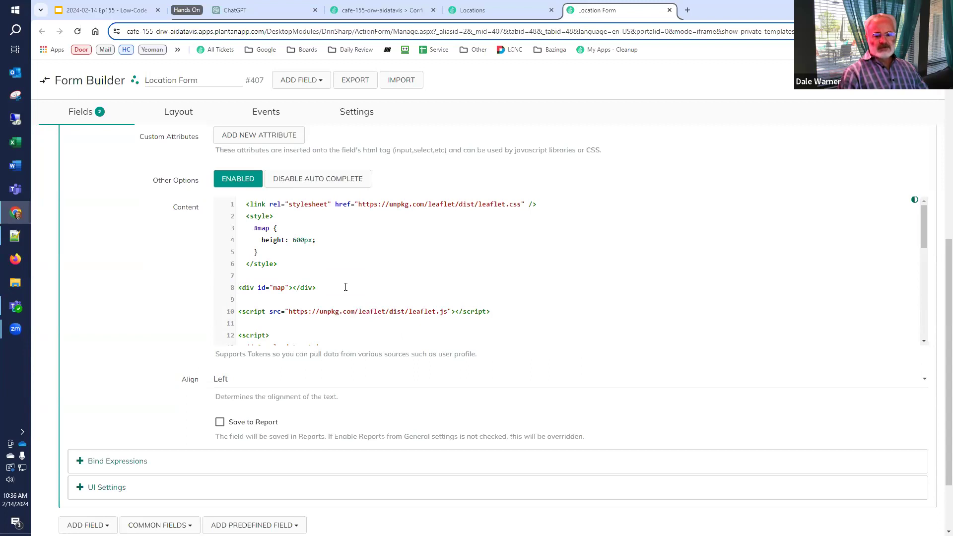
key(Down)
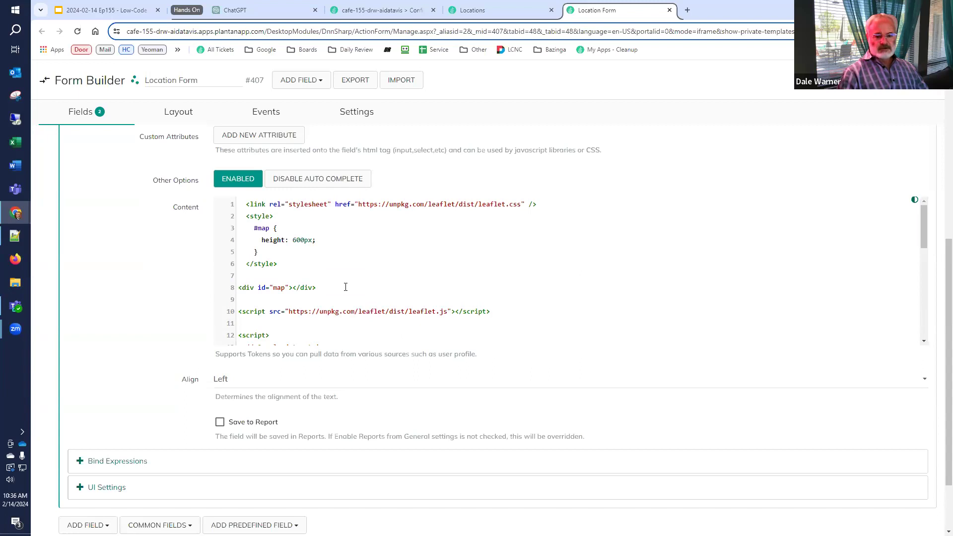
scroll(342, 286, down, 4)
scroll(298, 283, up, 2)
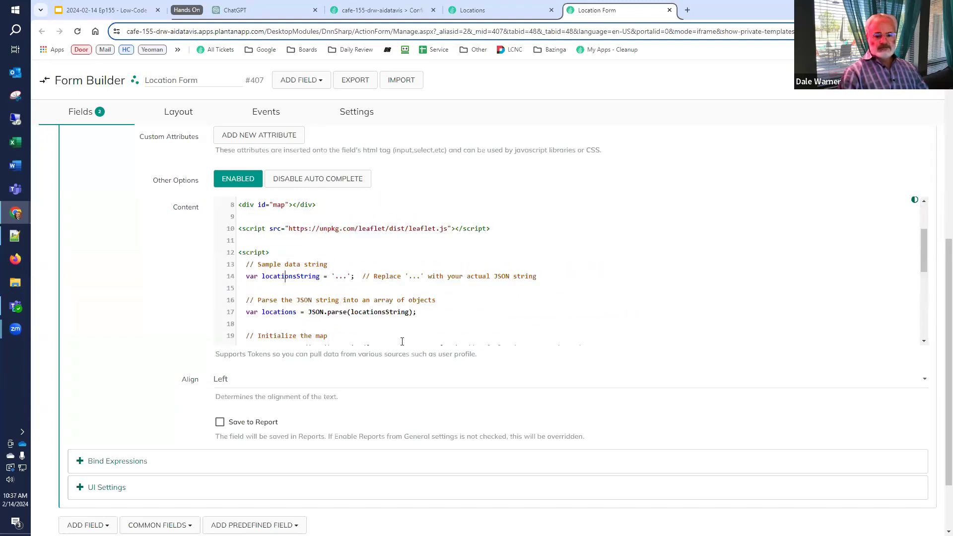
Set locationsString to the '[Locations]' token and remove its trailing placeholder comment
key(Down)
key(Down)
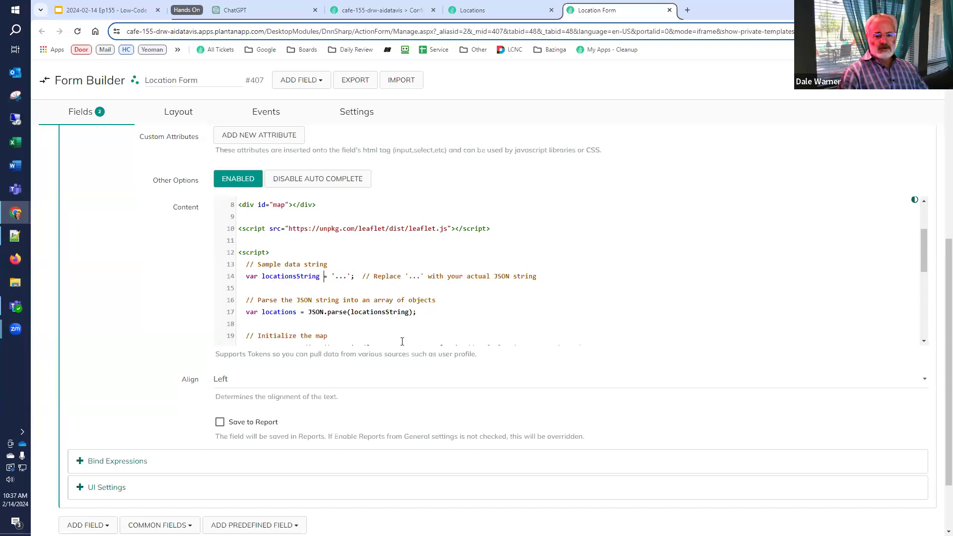
key(Delete)
key(Delete)
key(Delete)
text([Locations)
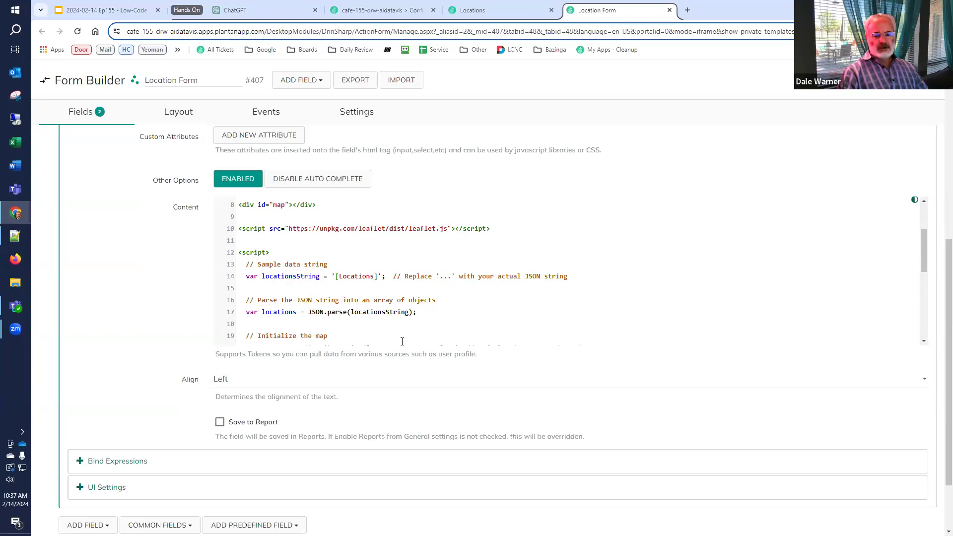
key(Right)
key(Right)
key(shift+End)
key(Delete)
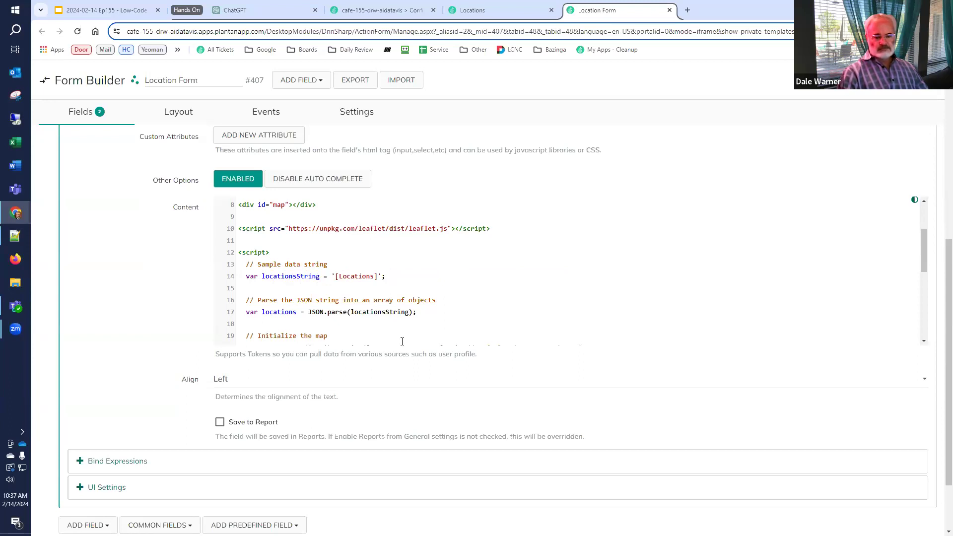
Insert the OpenStreetMap L.tileLayer code after the map setup
key(Down)
key(Down)
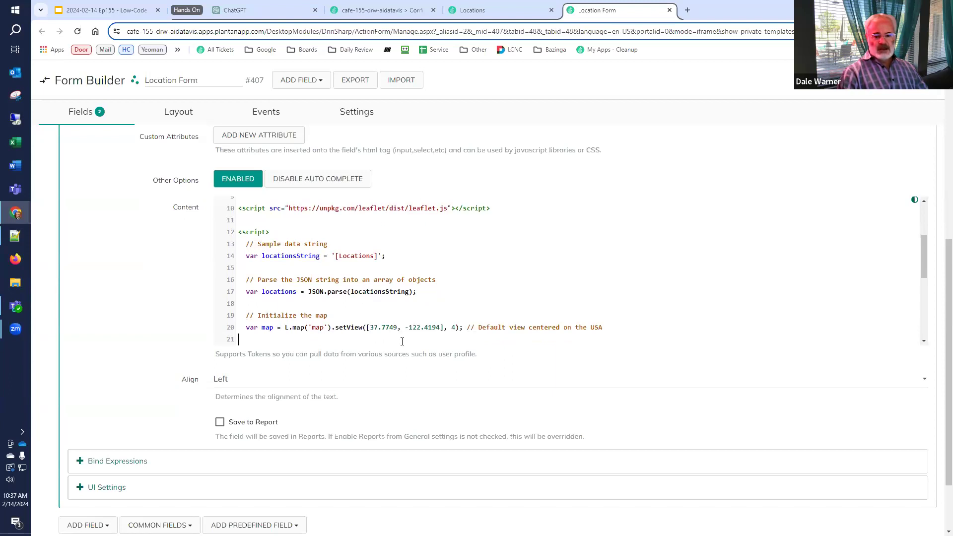
key(Return)
text(// Add OpenStreetMap layer)
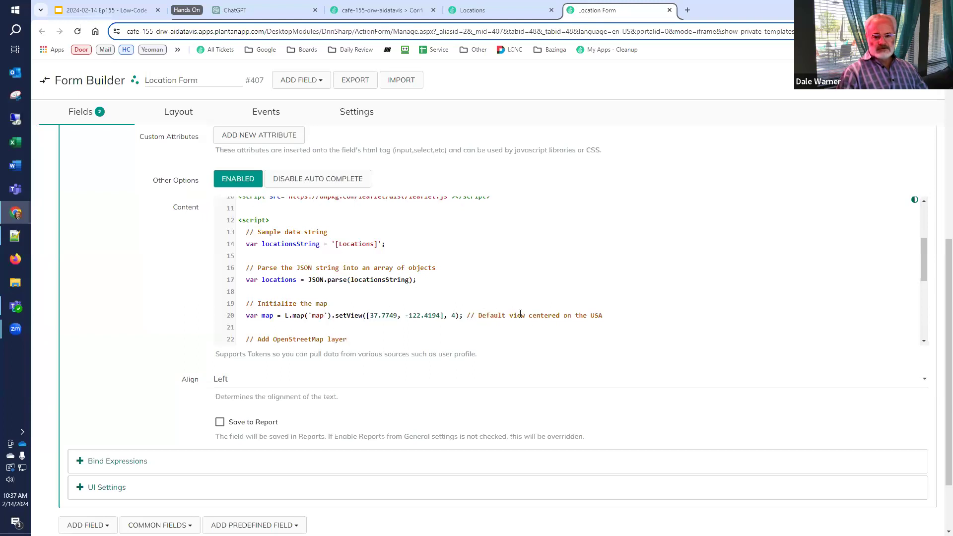
text(L.tileLayer('https://{s}.tile.openstreetmap.org/{z}/{x}/{y}.png', {)
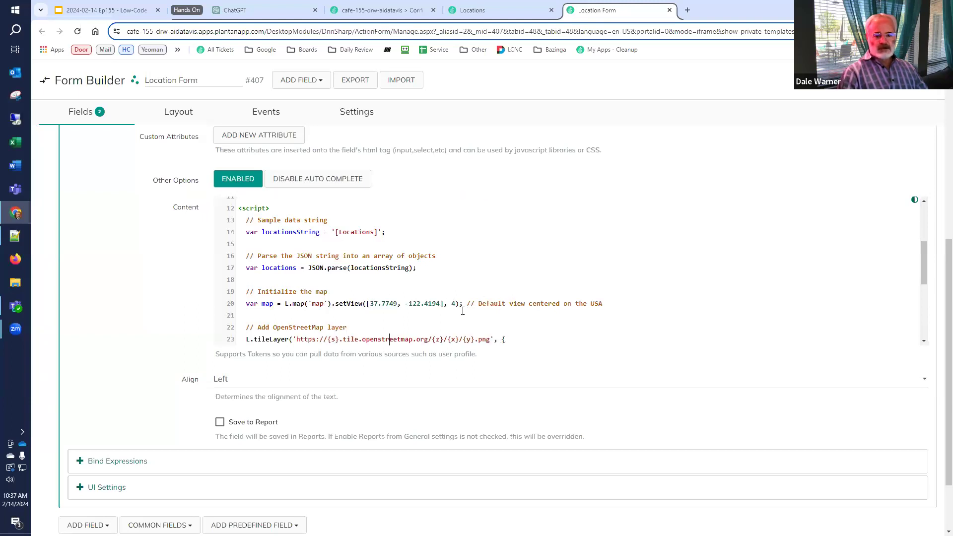
text(   attribution: '&copy; <a href="https://www.openstreetmap.org/copyright">OpenStreetMap</a> contributors' }).addTo(map);  // Add markers to the map based on the parsed data locations.forEach(function(location) {)
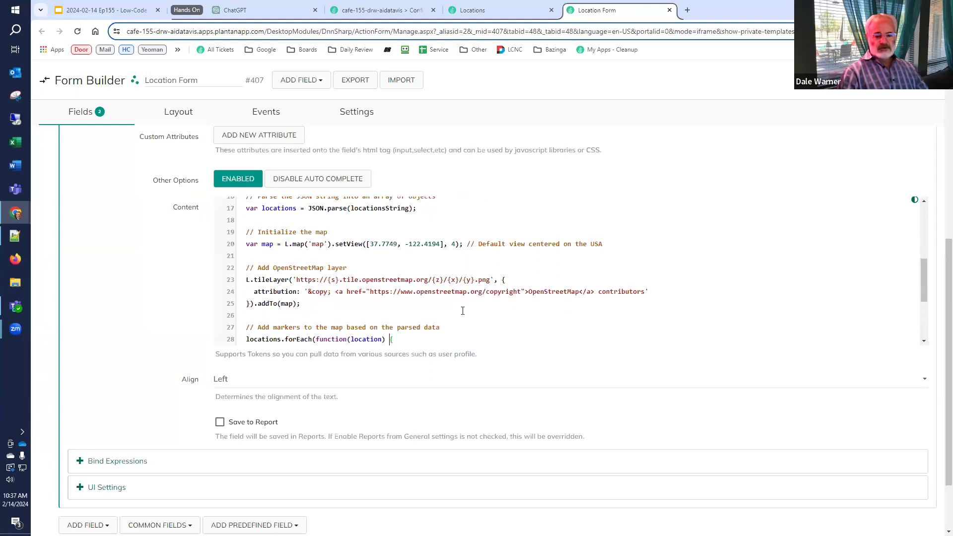
text(   var marker = L.marker([location.Latitude, location.Longitude]).addTo(map);   marker.bindPopup()
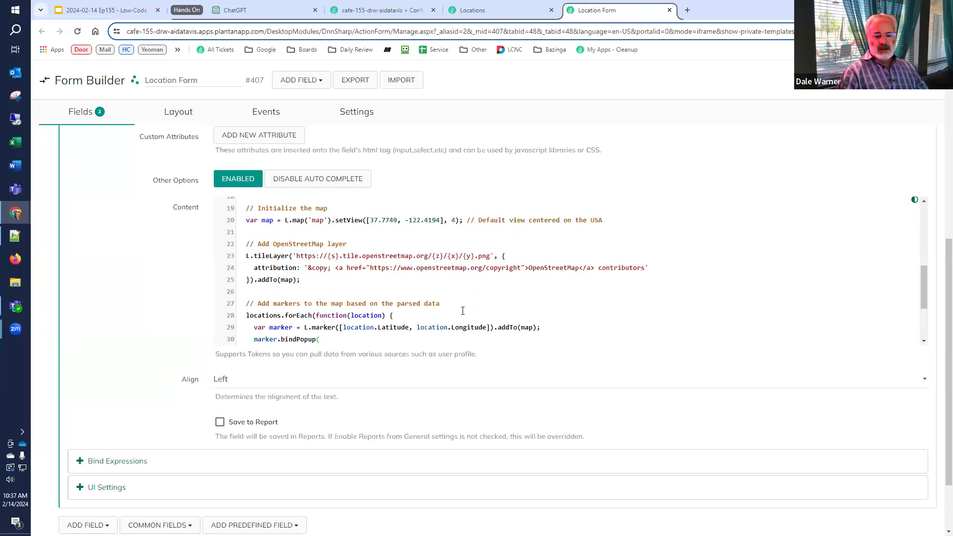
text(     `<b>${location.Name}</b><br>     Population: ${location.Population}<br>)
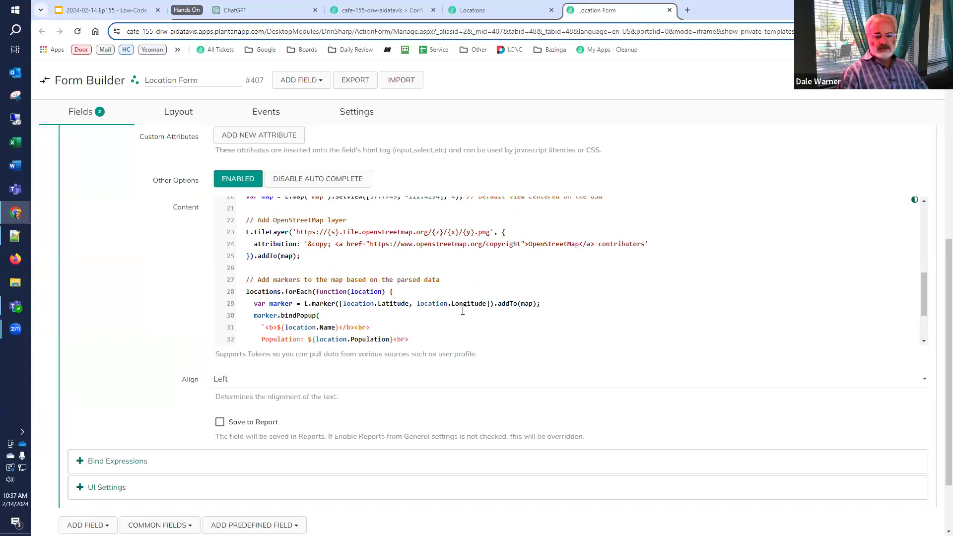
text(     Region: ${location.Region}<br>     Latitude: ${location.Latitude}<br>     Longitude: ${location.Longitude}`   ); });)
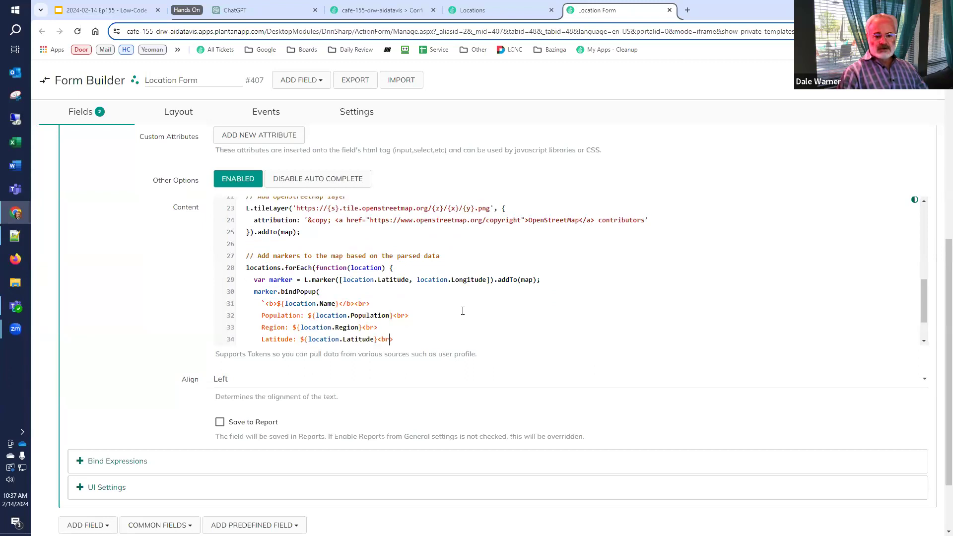
text( </script>)
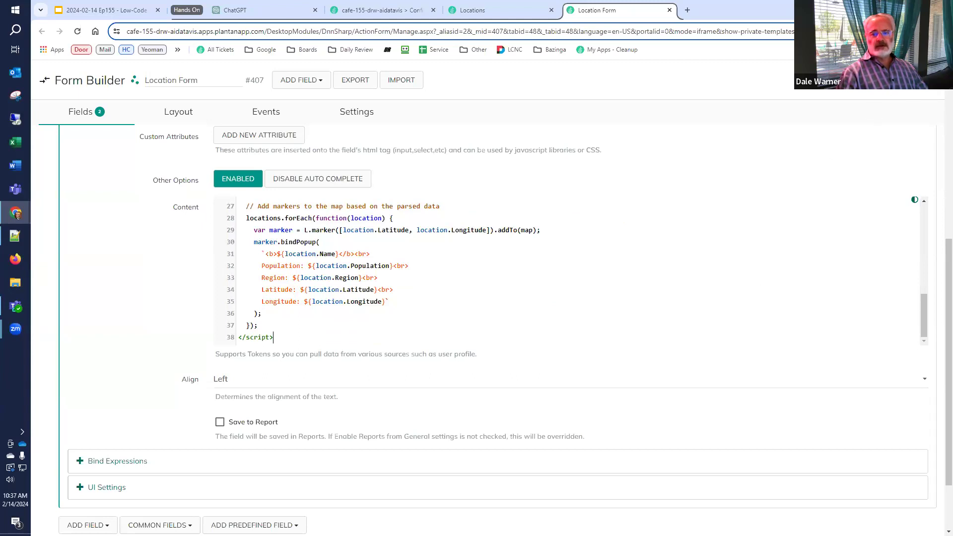
Reload the Locations page and check the Los Angeles, Dallas, Atlanta and Miami marker popups
click(500, 12)
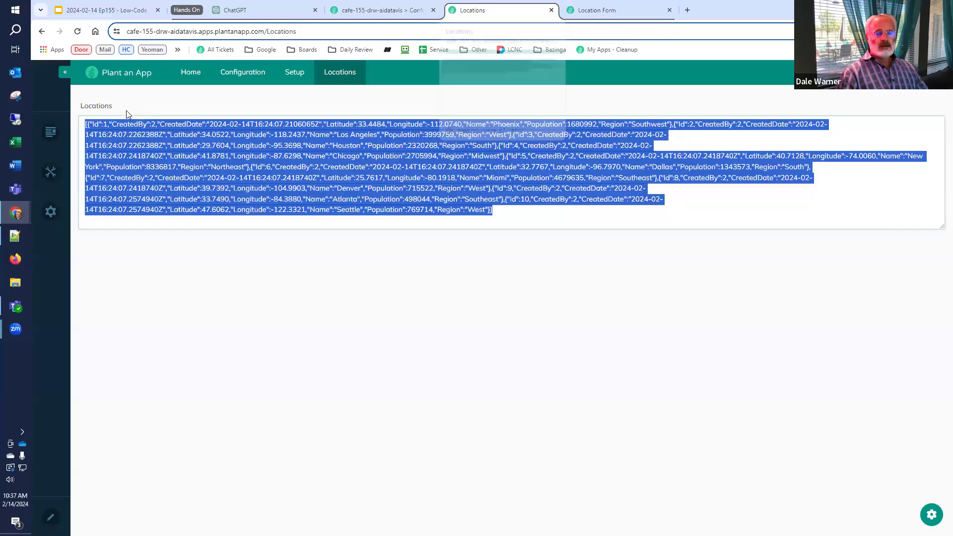
click(77, 32)
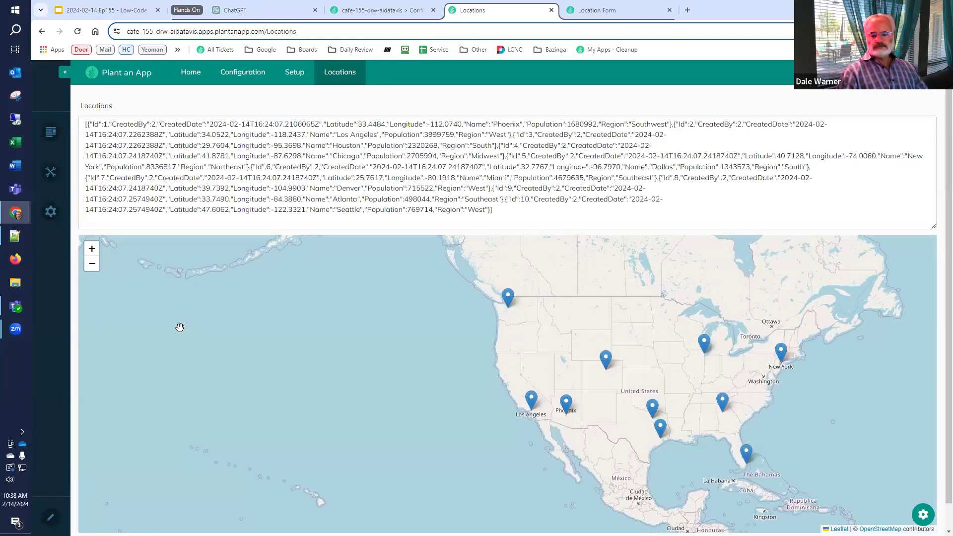
click(532, 403)
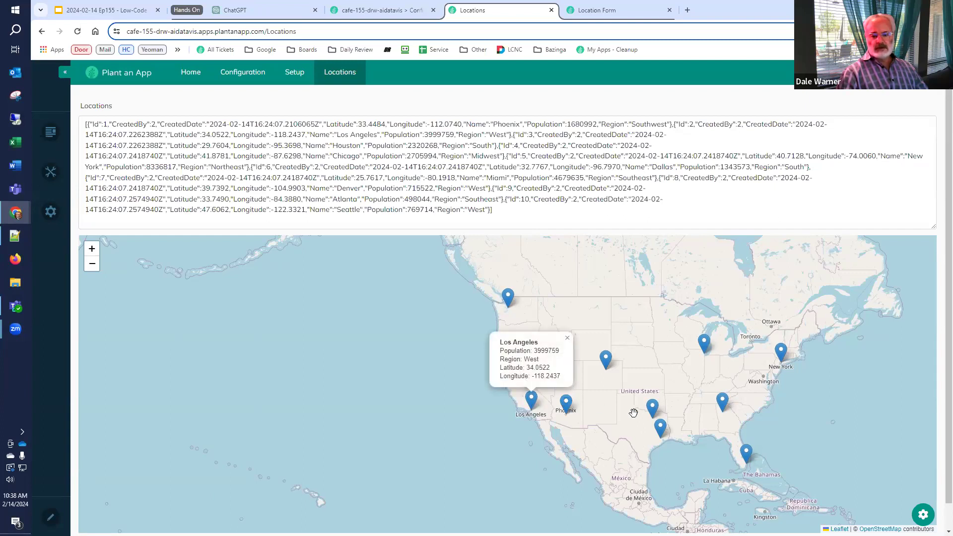
click(652, 414)
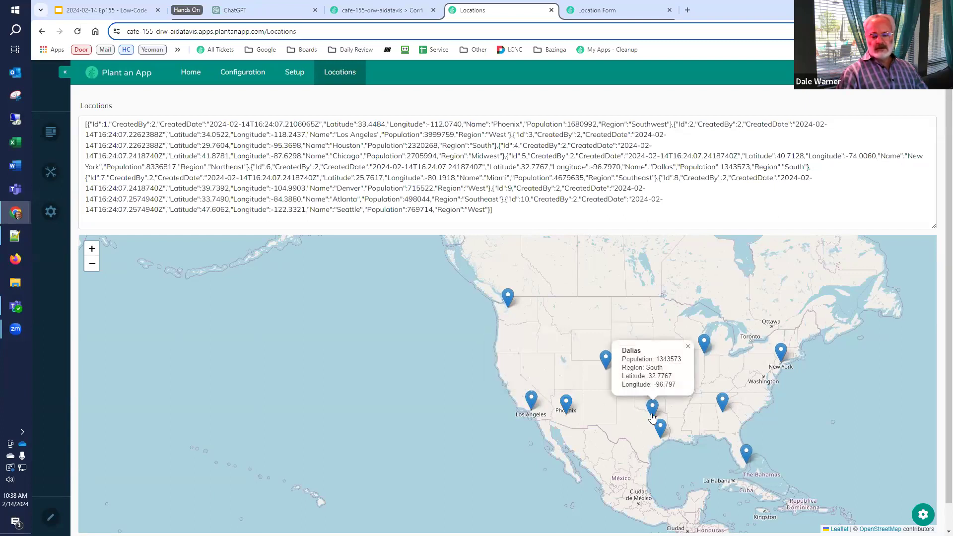
click(723, 407)
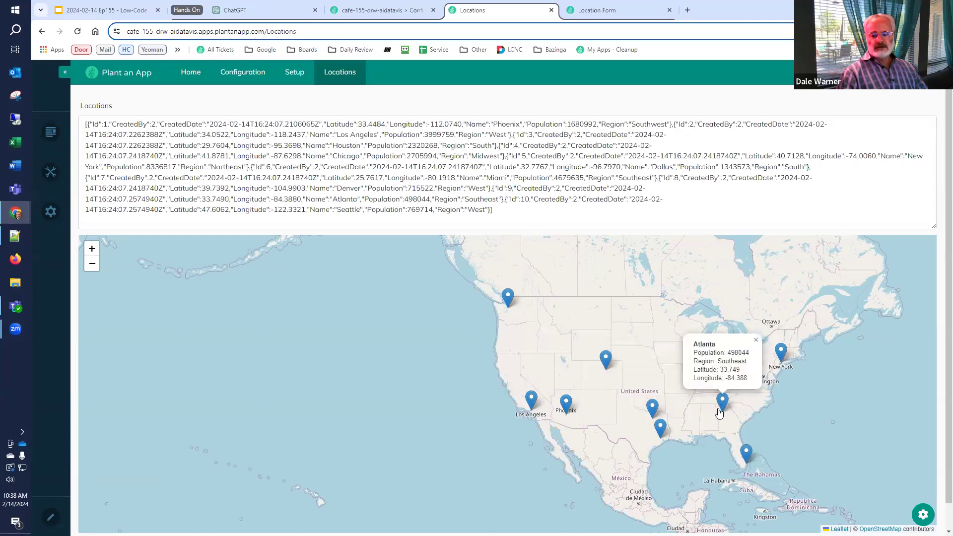
click(747, 460)
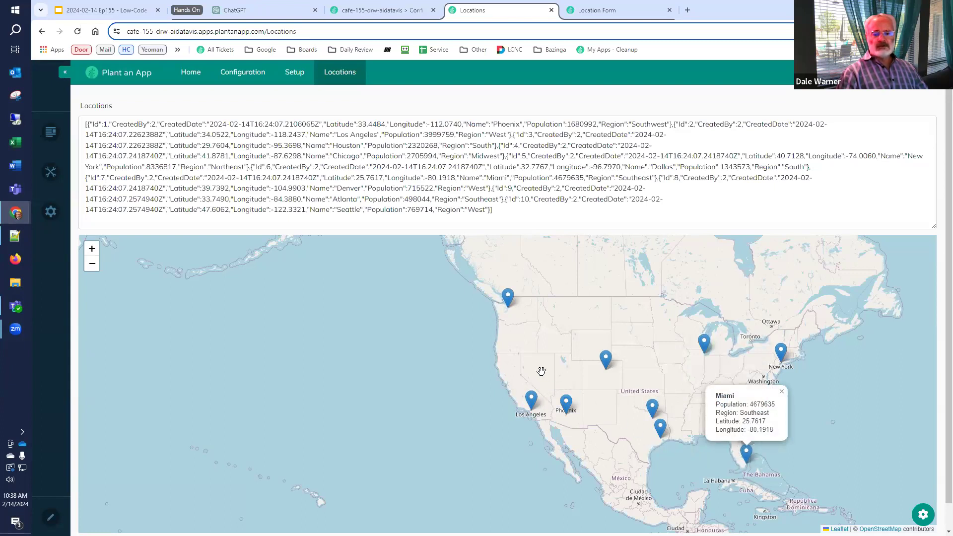
click(593, 11)
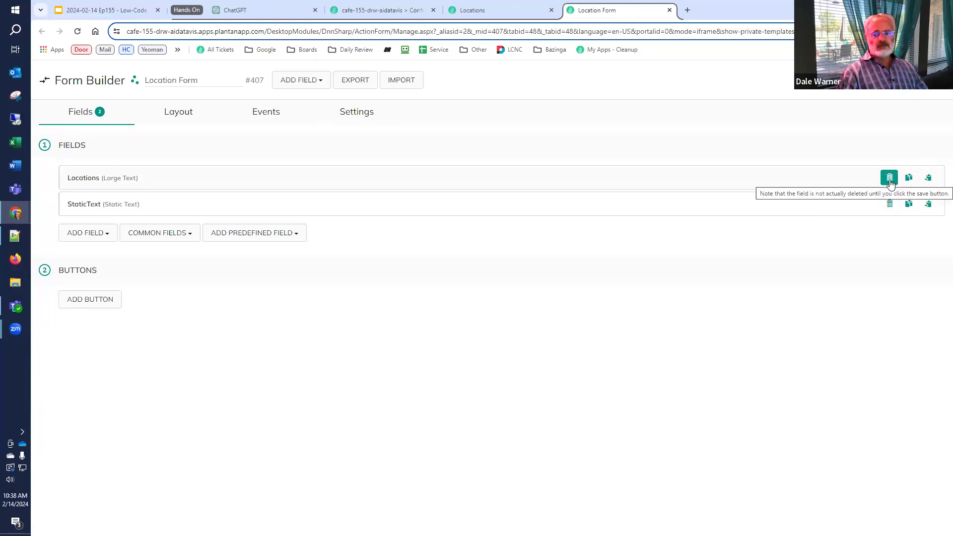
Mark the Locations field for deletion and inspect the On PreInit Run SQL Query action
click(890, 179)
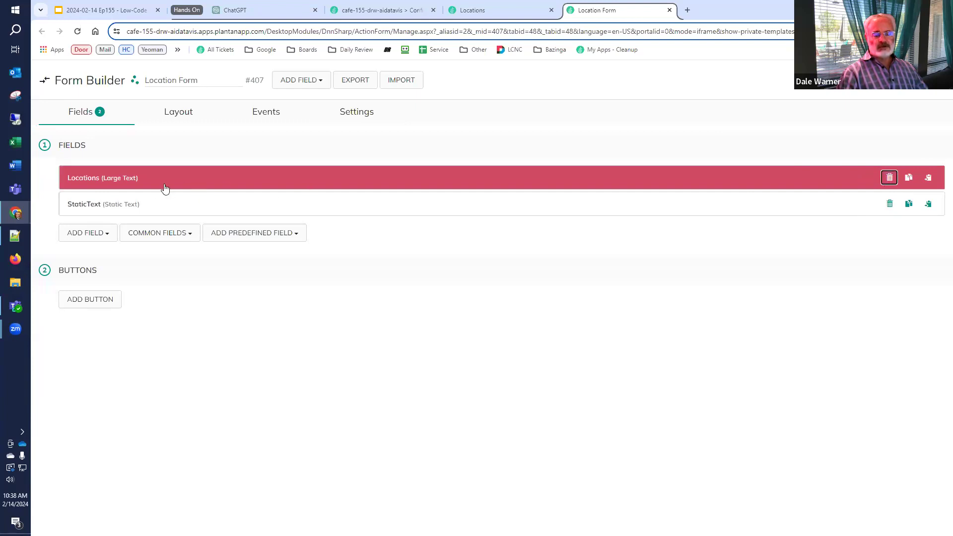
click(270, 119)
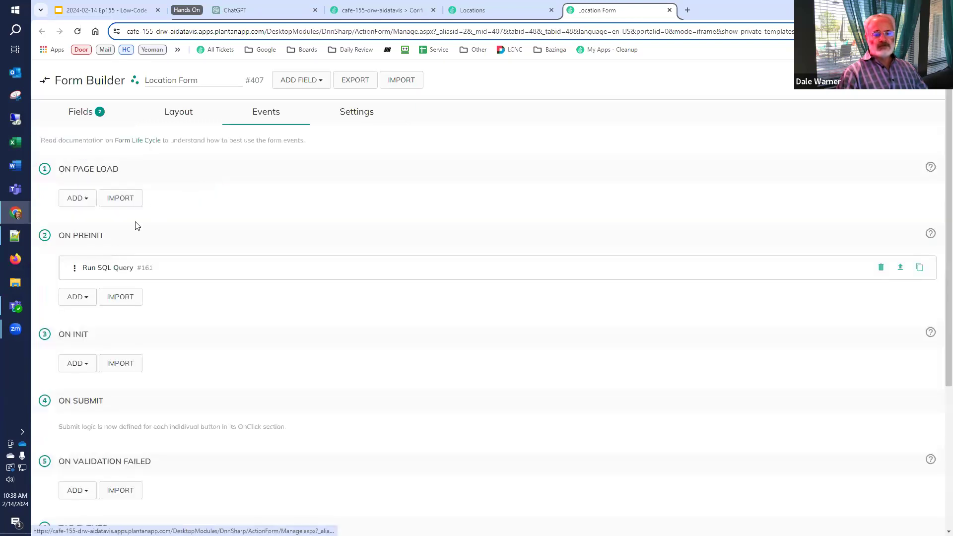
click(111, 273)
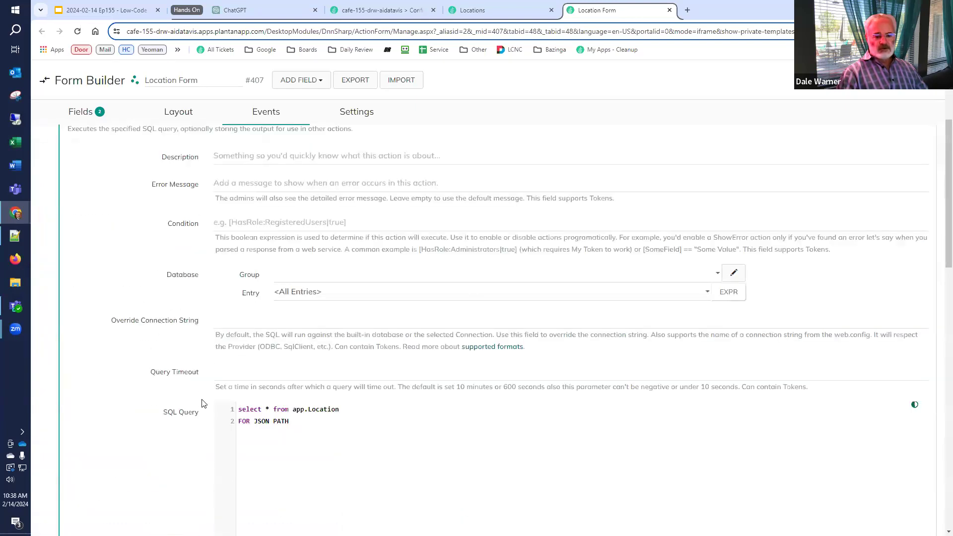
scroll(198, 412, down, 5)
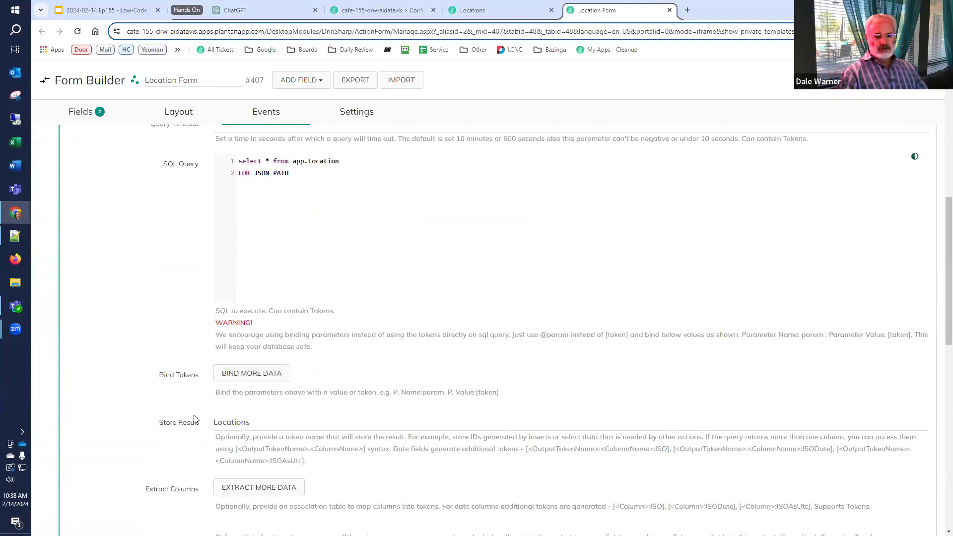
scroll(199, 382, up, 7)
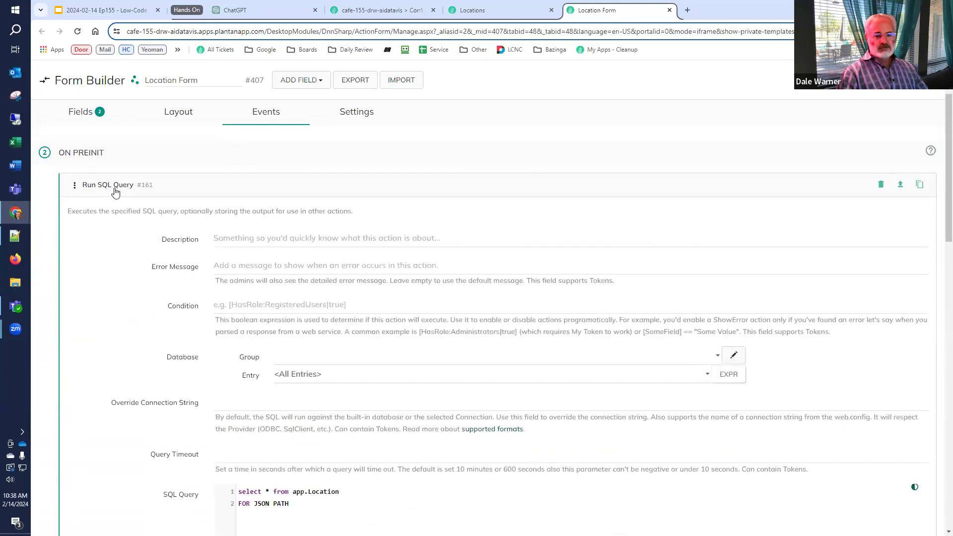
click(115, 192)
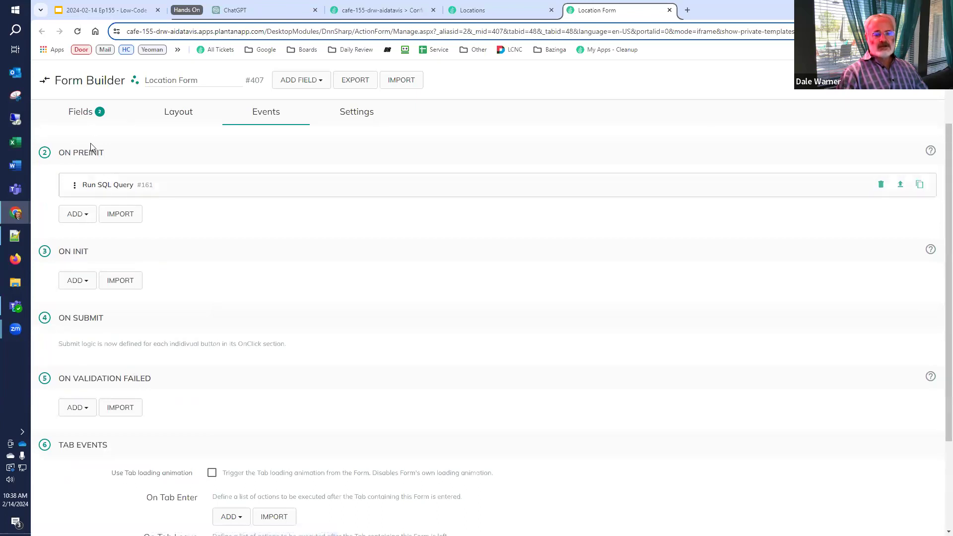
click(90, 120)
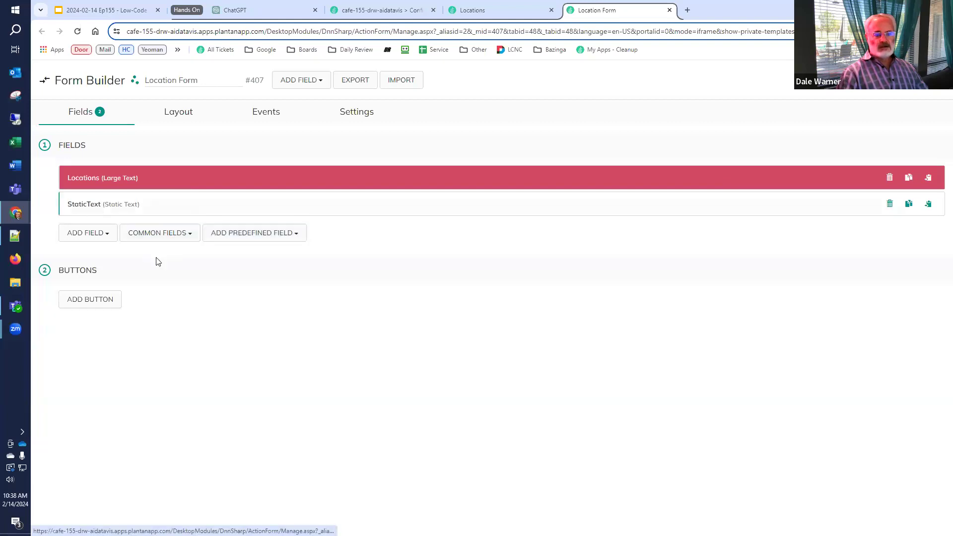
Title the static text field 'DataVis' and confirm deleting the Locations field
text(Map)
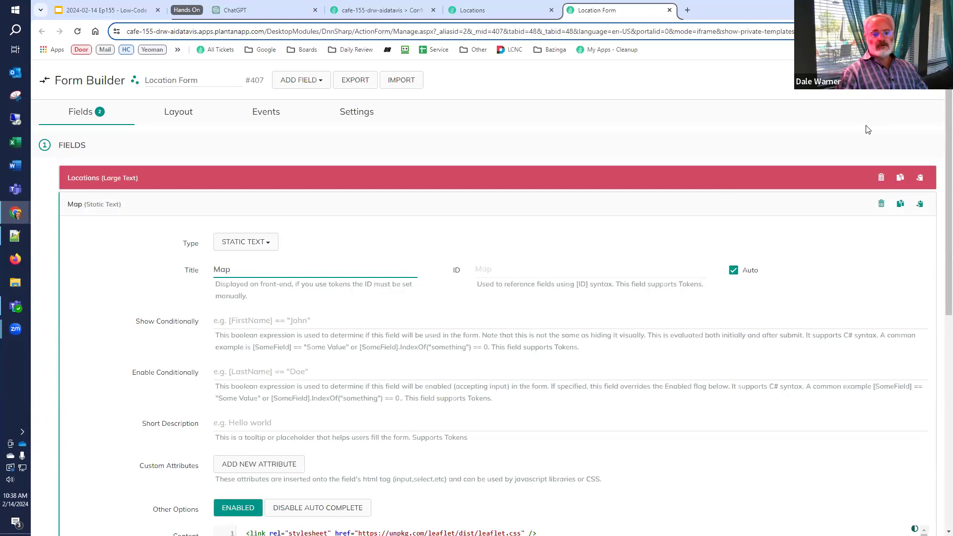
key(ctrl+a)
text(DataVis)
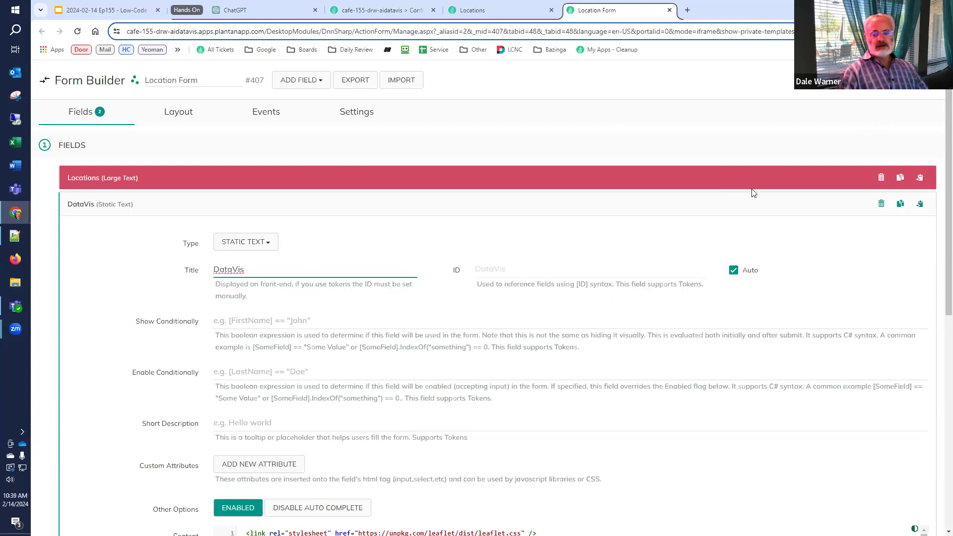
click(882, 177)
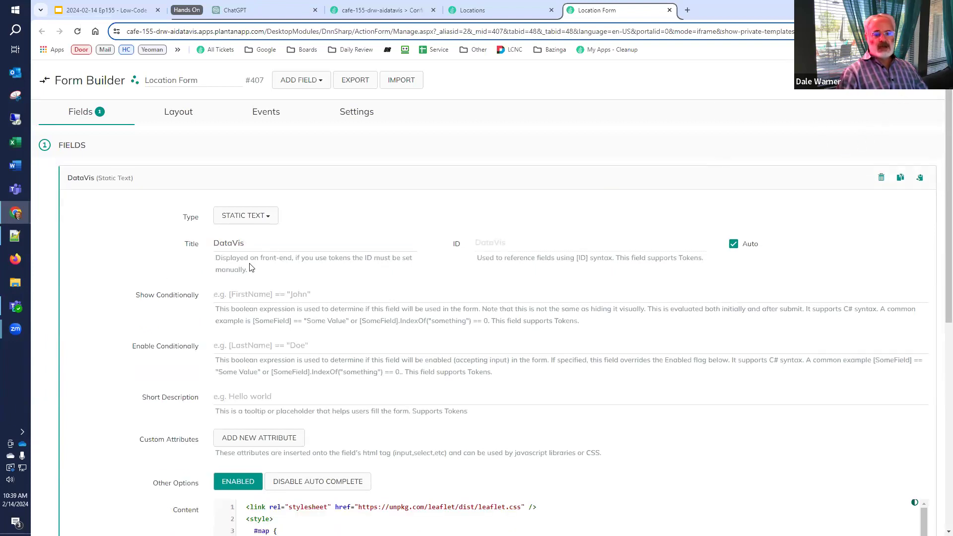
click(476, 14)
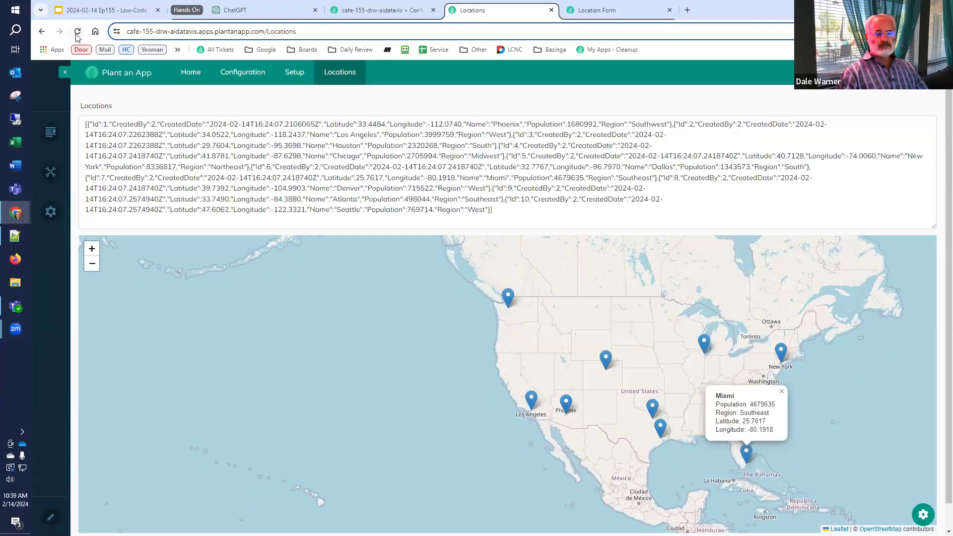
Reload the Locations page and pan and zoom the map to check the ten city pins
click(78, 31)
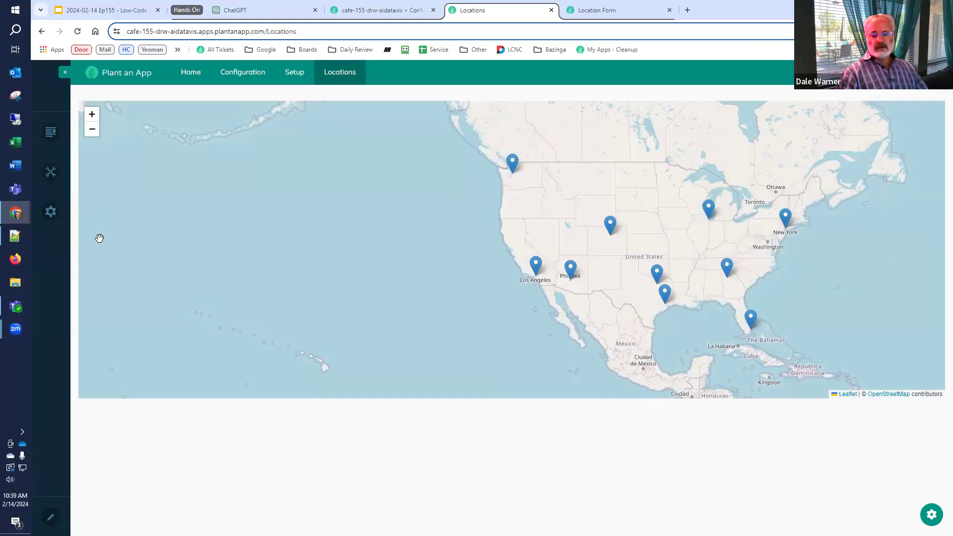
drag(604, 244, 566, 249)
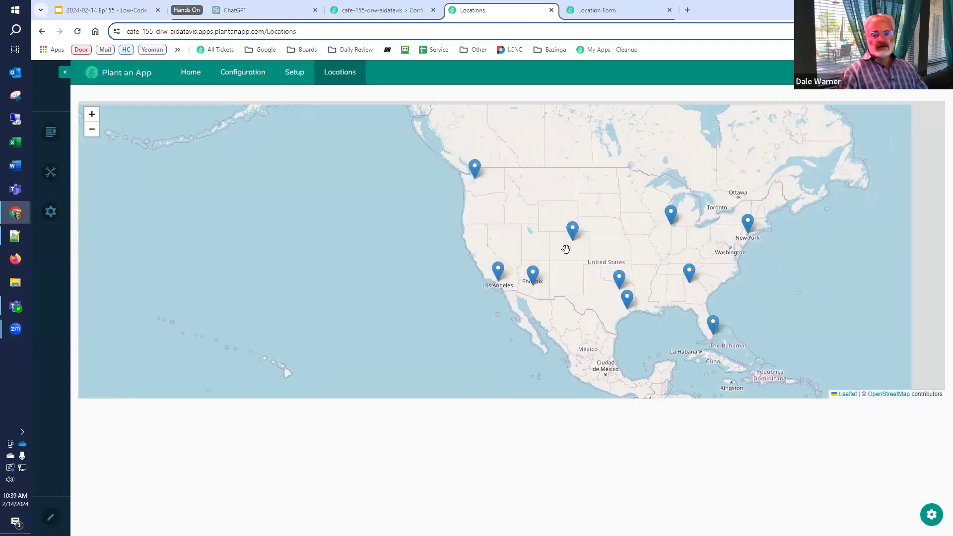
scroll(566, 251, up, 1)
scroll(566, 263, down, 1)
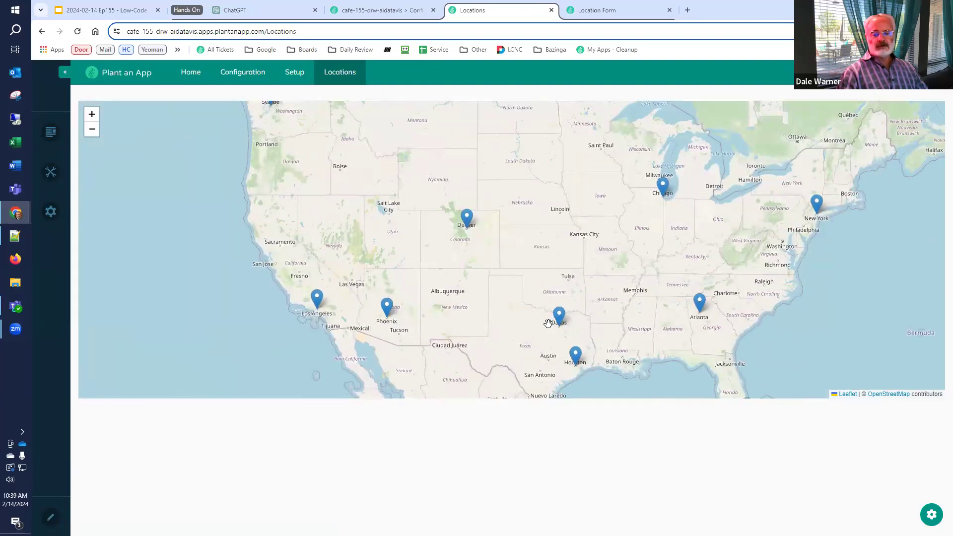
click(81, 13)
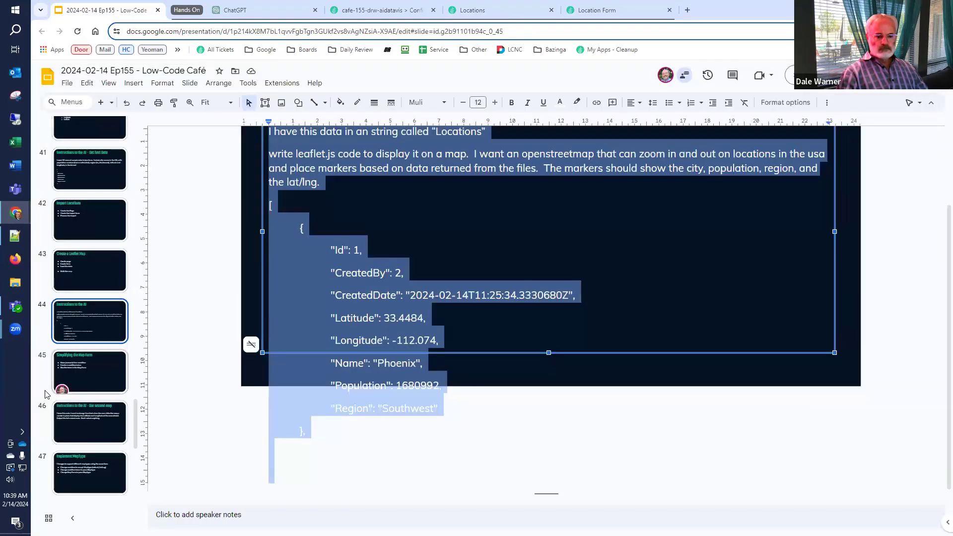
Show slide 45, 'Simplifying the Map Form', then switch to the Locations page
click(40, 277)
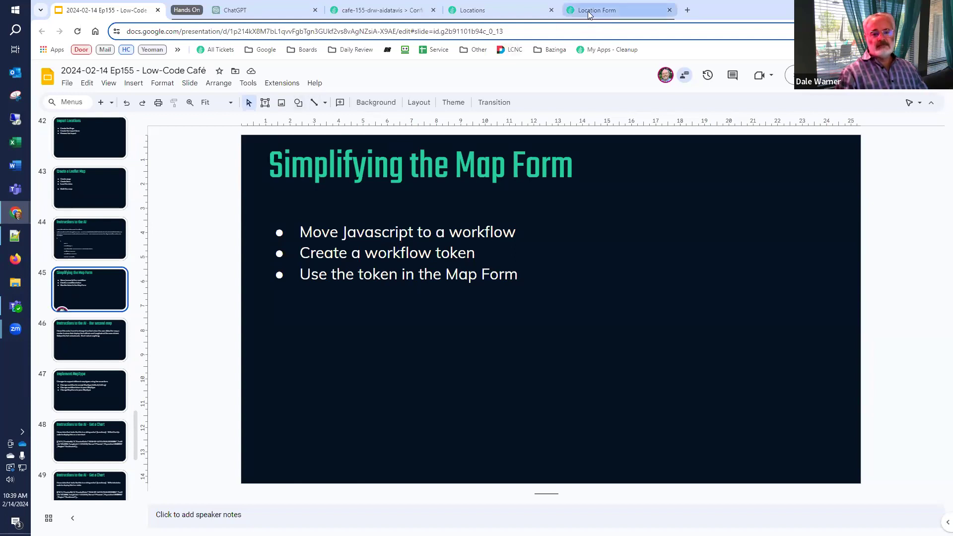
click(521, 13)
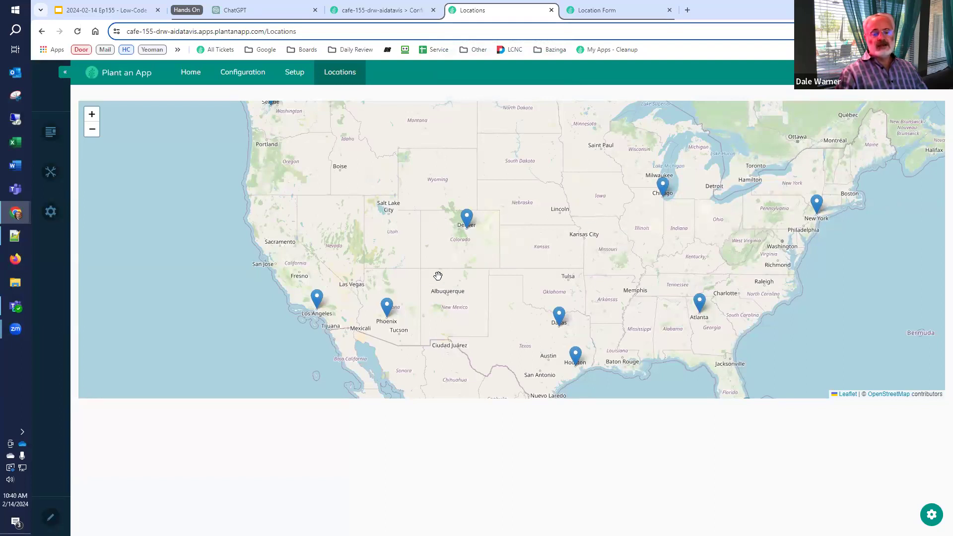
Select all of the DataVis field's Leaflet map code in the Location Form
click(587, 14)
click(99, 178)
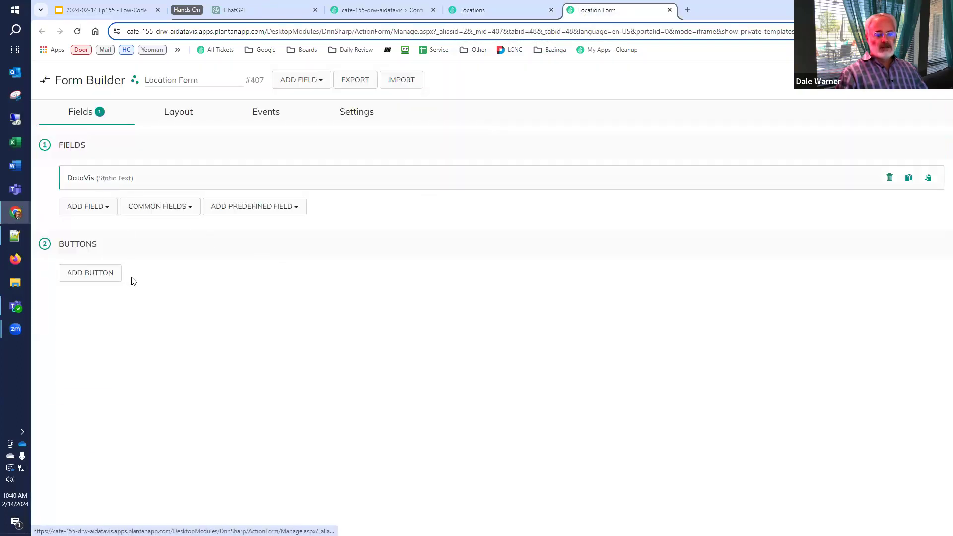
scroll(295, 384, down, 3)
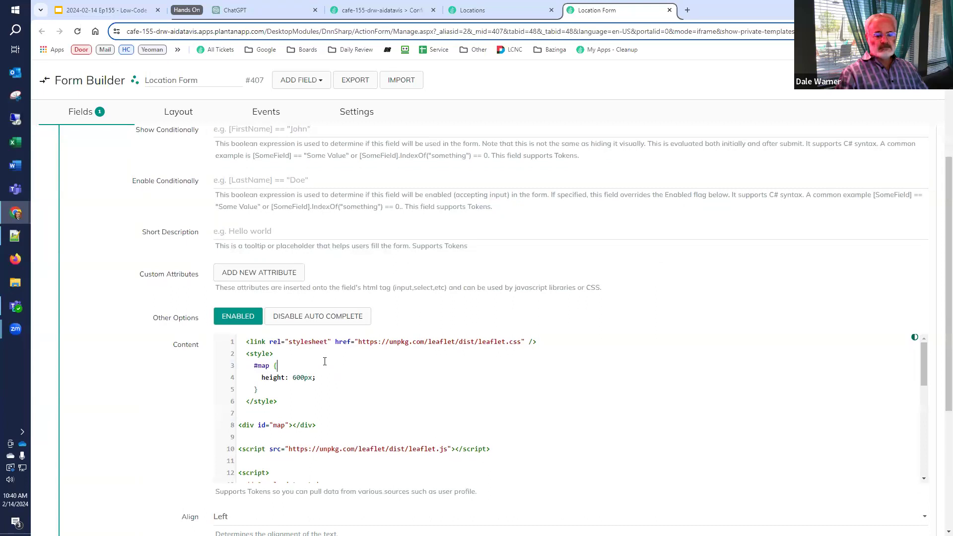
key(ctrl+a)
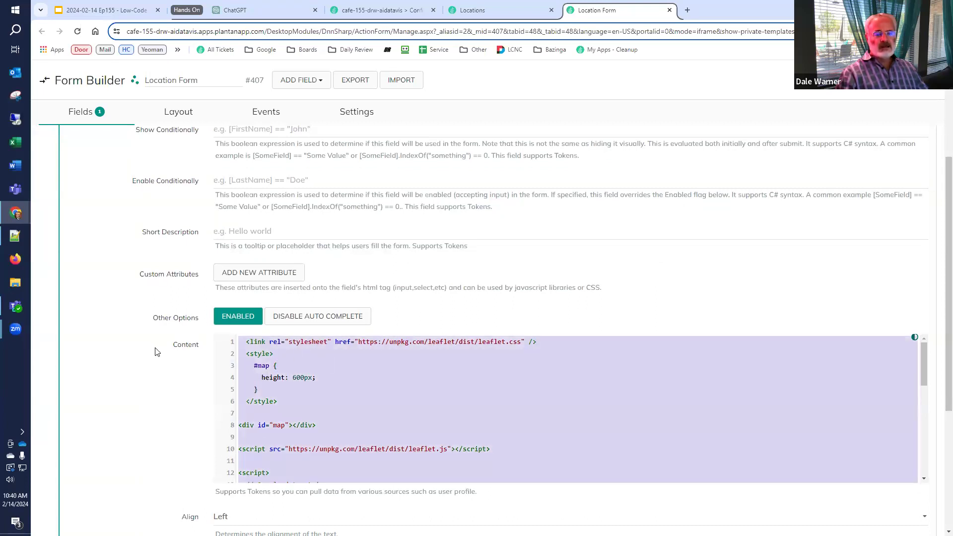
scroll(156, 352, up, 5)
click(106, 178)
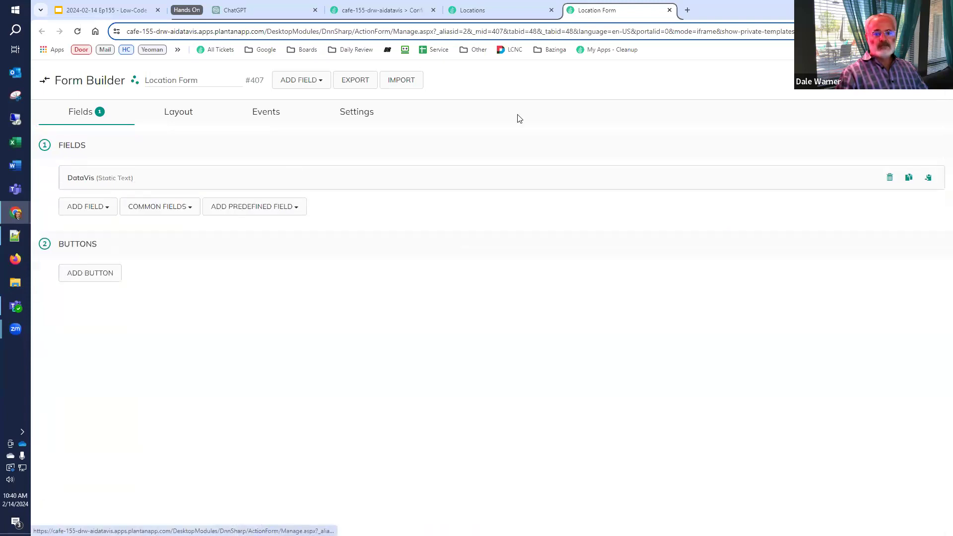
click(376, 10)
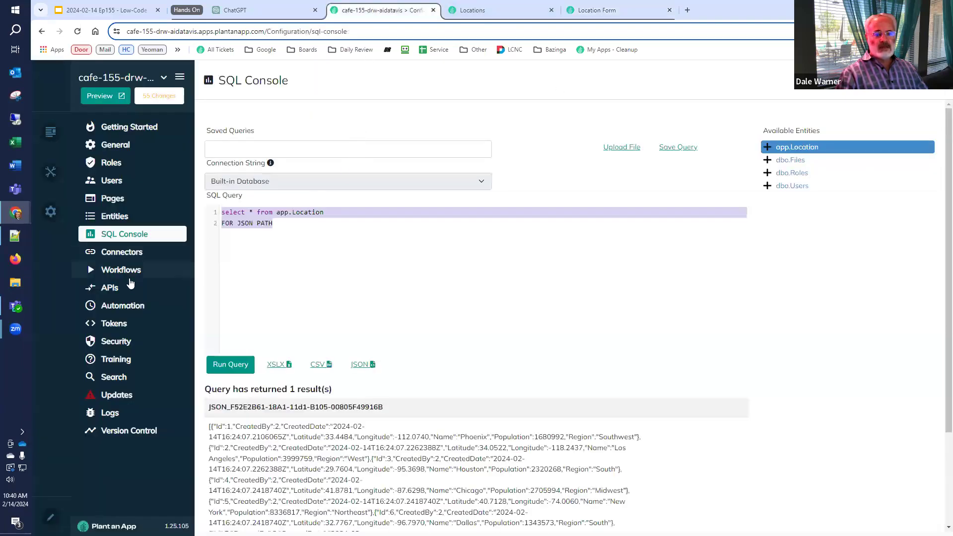
Start a new workflow in the Default namespace from the Workflows area
click(128, 269)
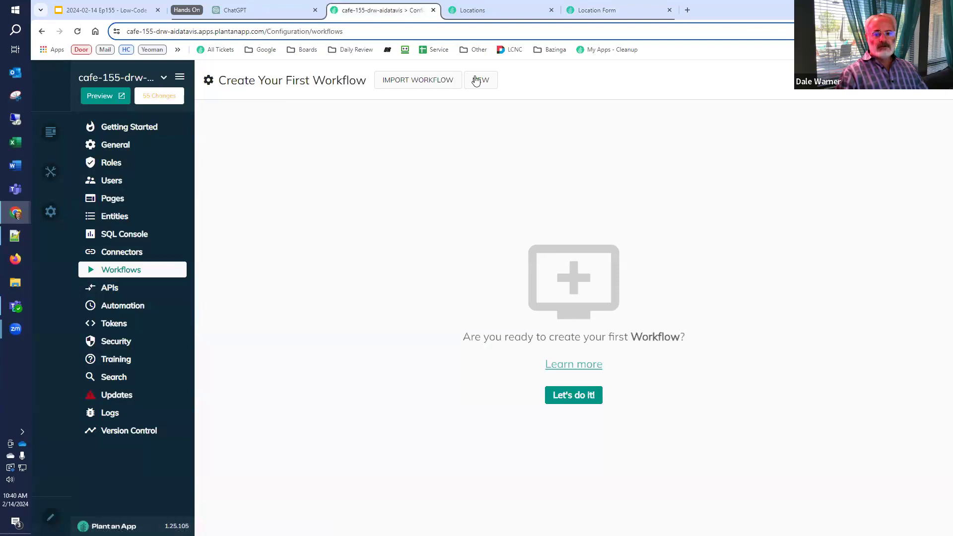
click(476, 82)
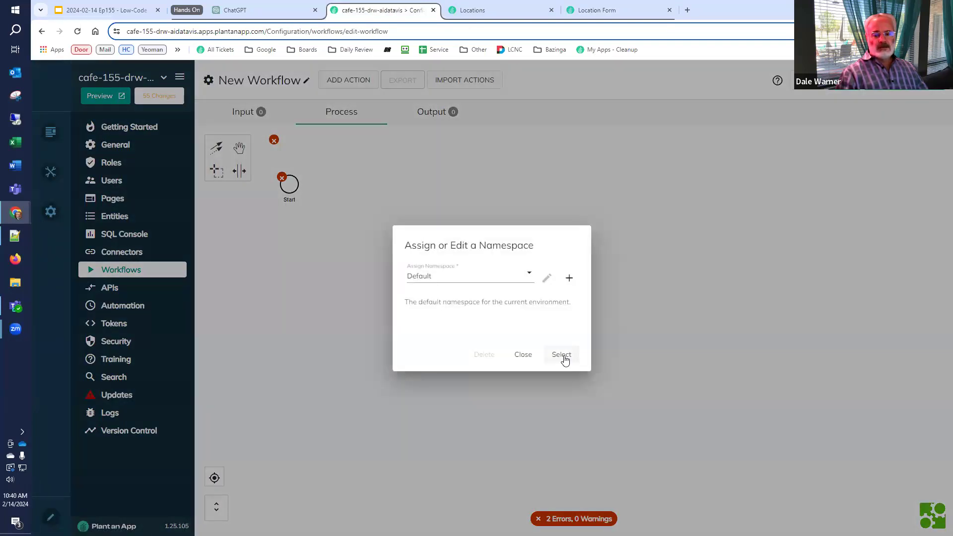
click(563, 356)
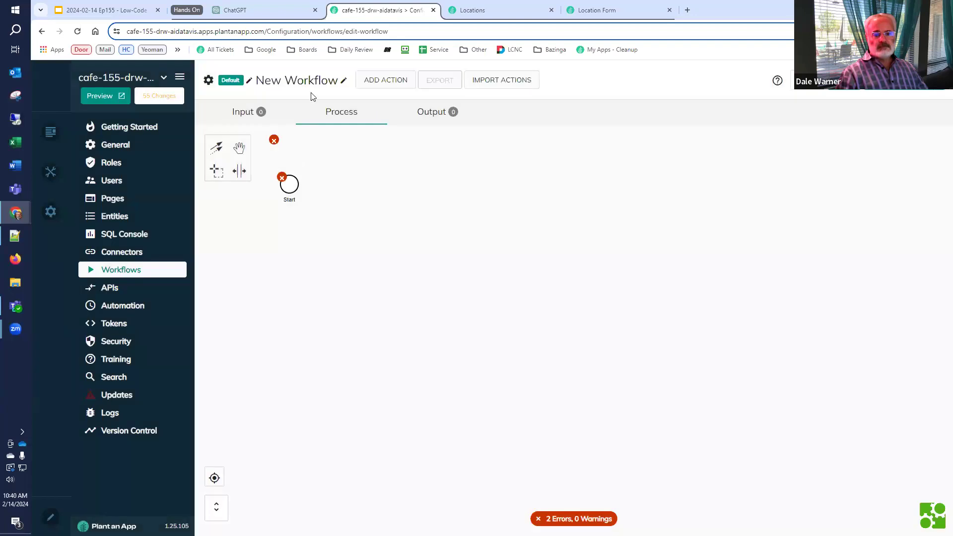
Name the workflow DataVisScript, describe it as 'Get the data visualization script', and save
click(344, 80)
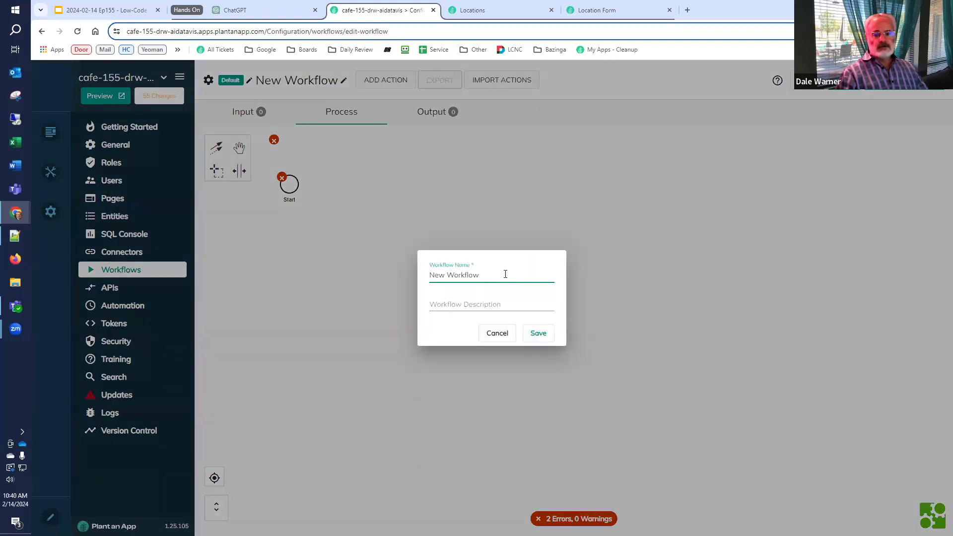
triple_click(505, 274)
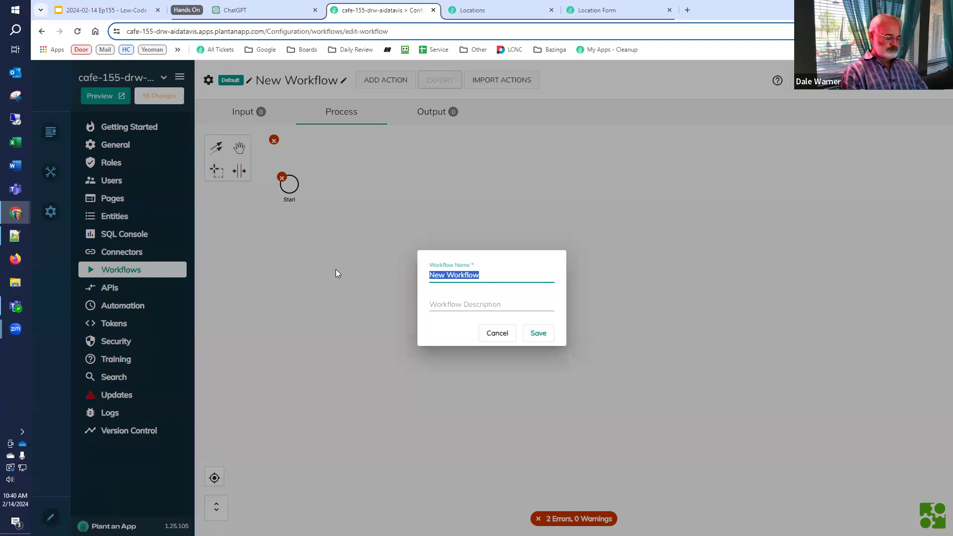
text(MapTyp)
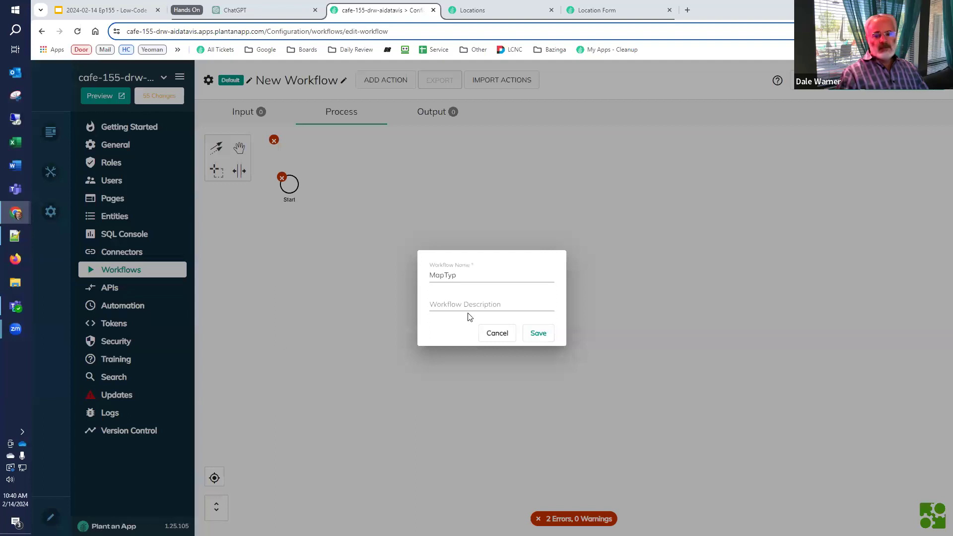
click(480, 279)
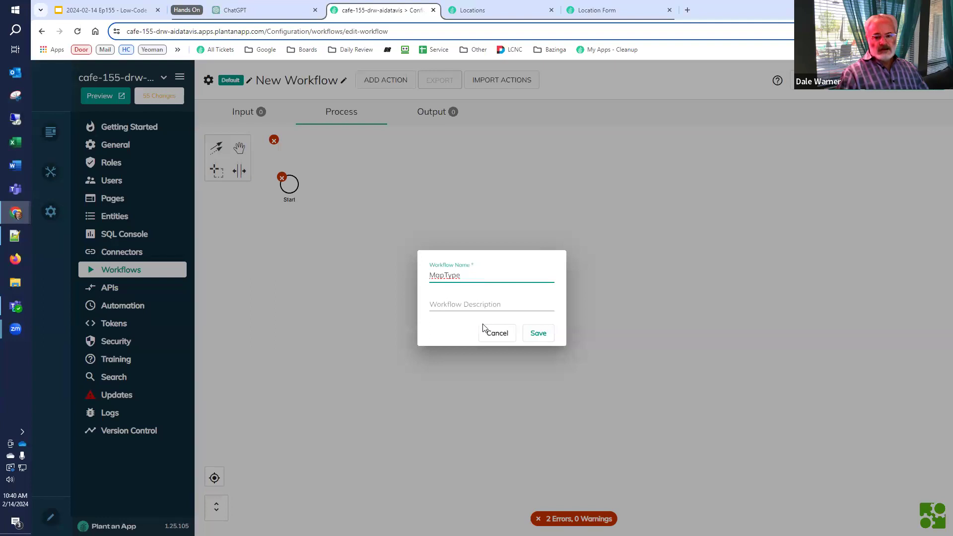
drag(468, 275, 423, 278)
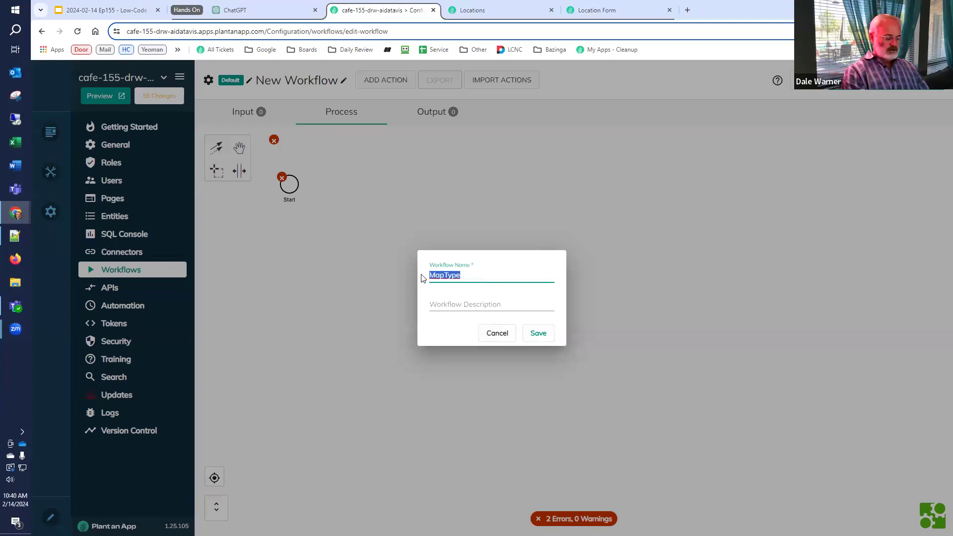
text(DataVisScript)
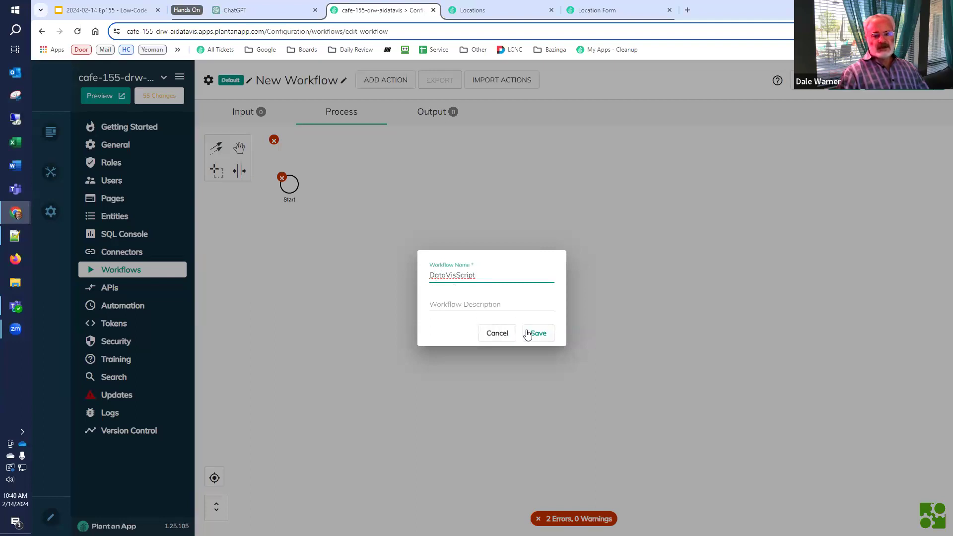
click(512, 305)
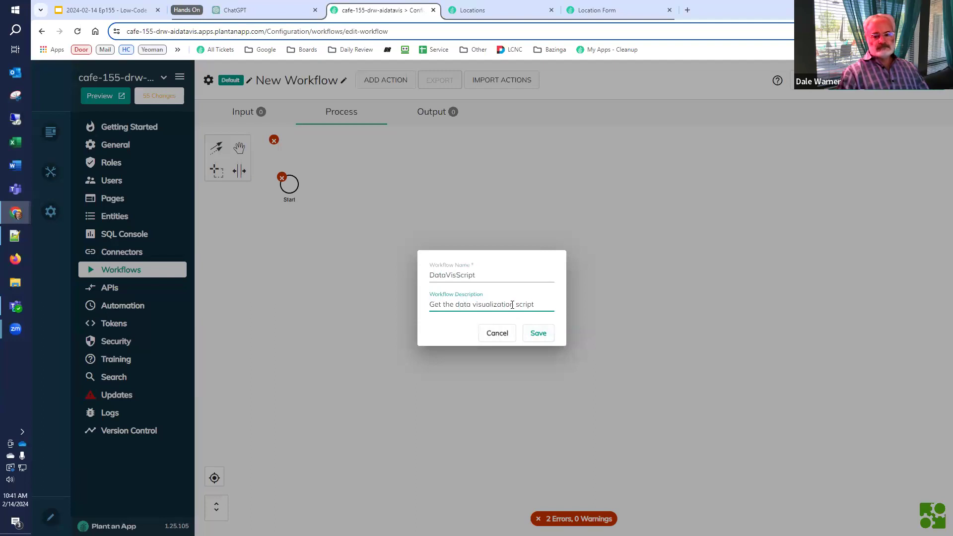
click(539, 334)
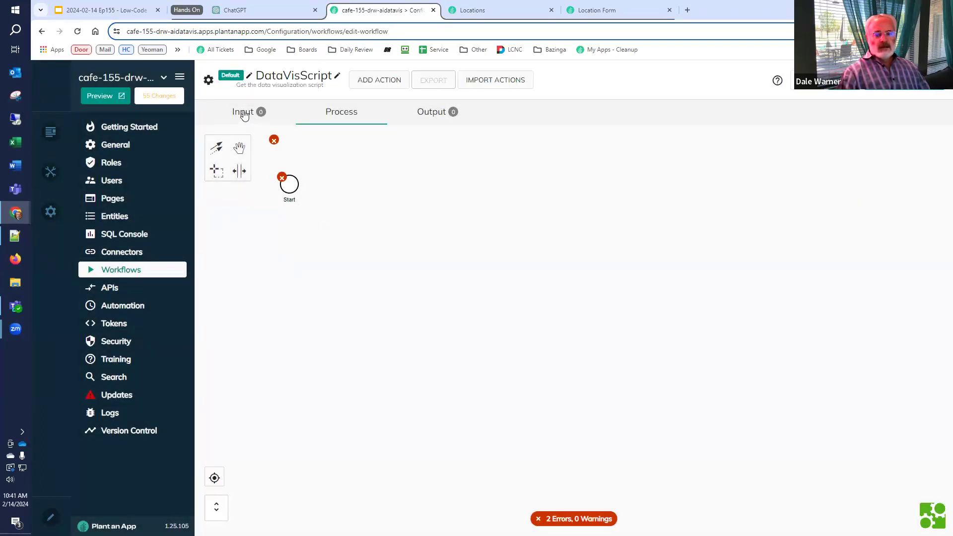
Add a DataVis input parameter with the default value 'default'
click(243, 111)
click(249, 186)
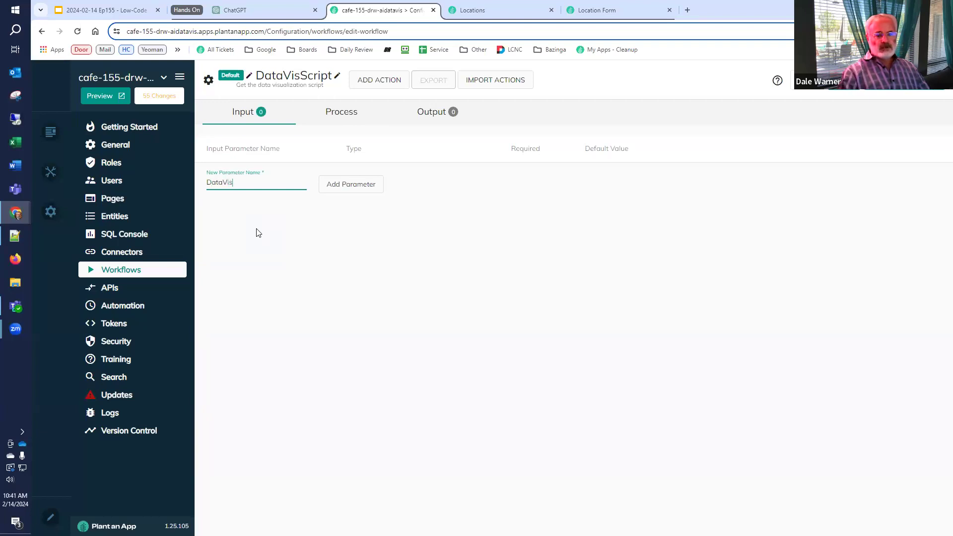
click(329, 187)
click(633, 176)
text(default)
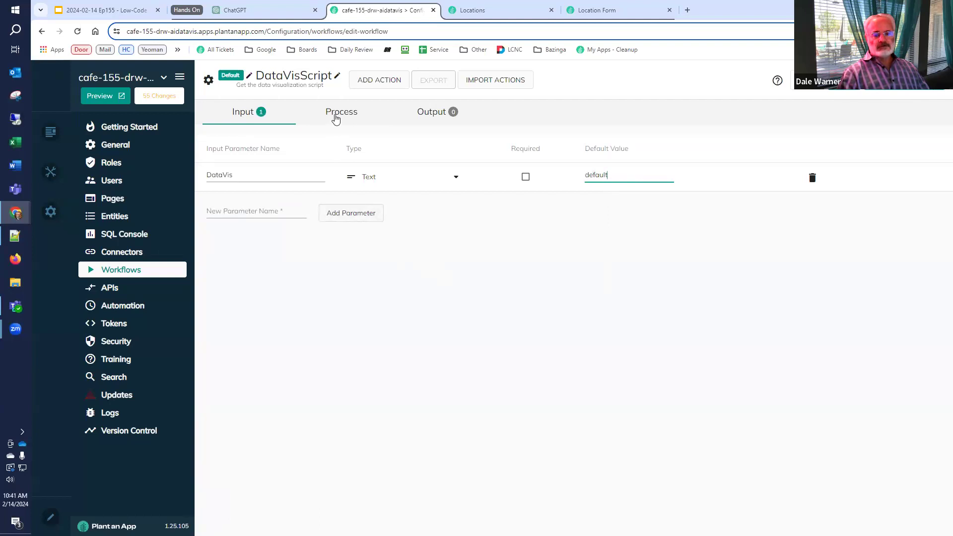
On the process diagram, append a Split gateway after Start, then a Create/Update Tokens task
click(337, 118)
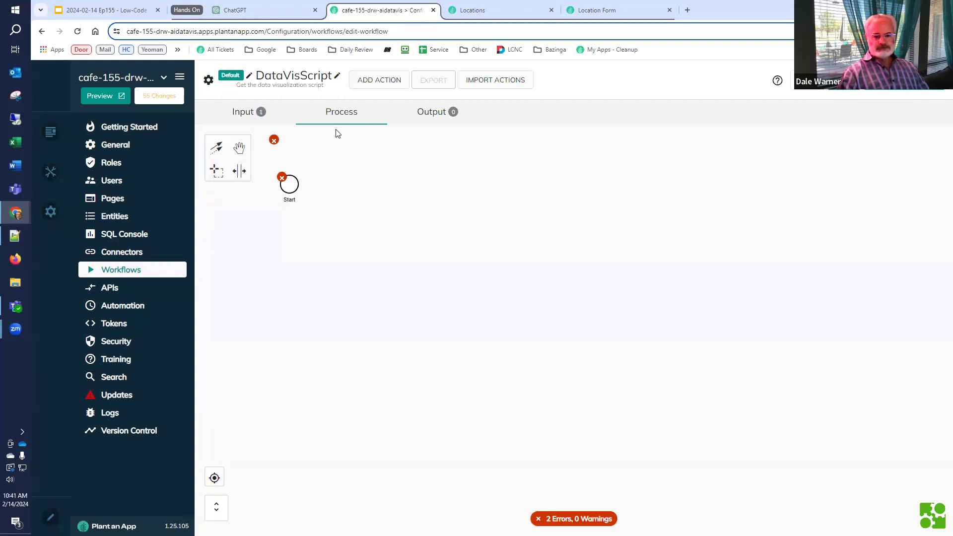
click(289, 185)
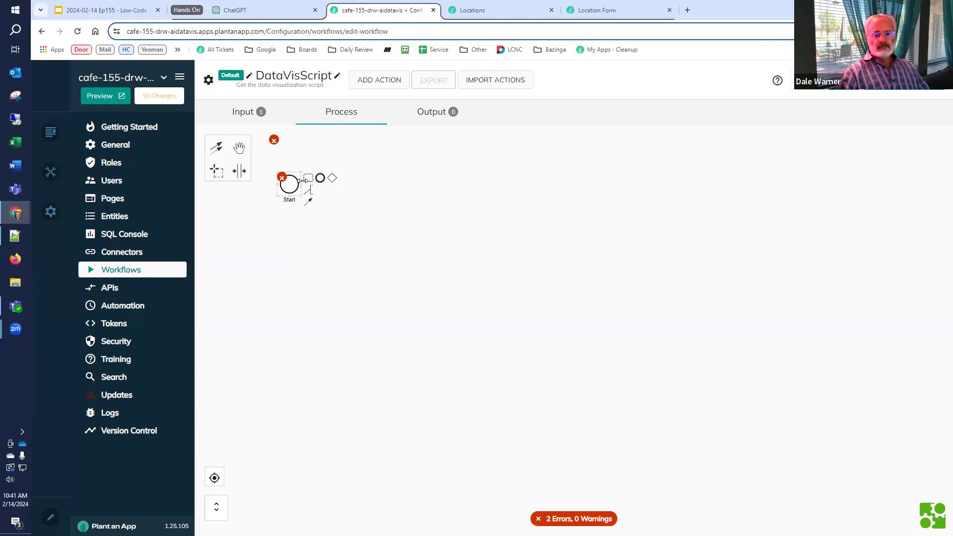
click(333, 178)
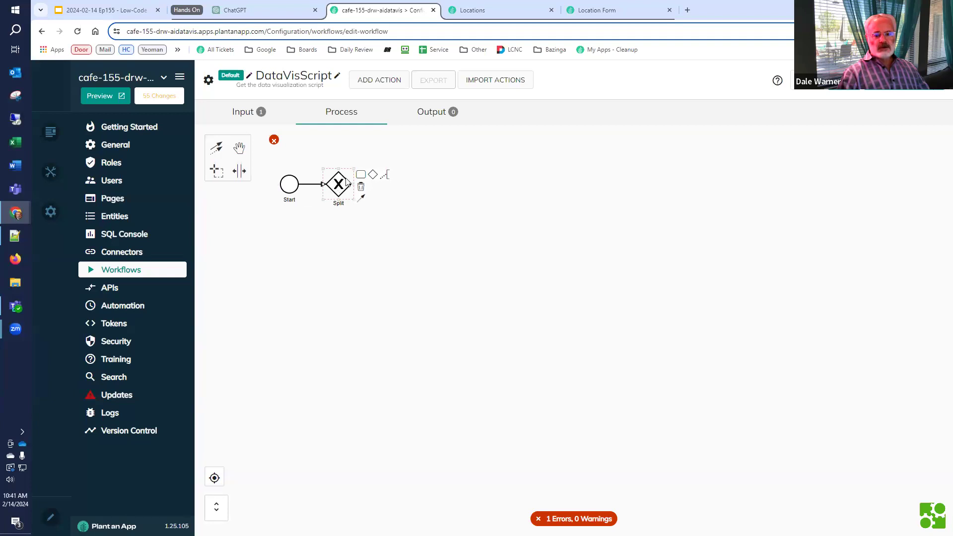
click(361, 175)
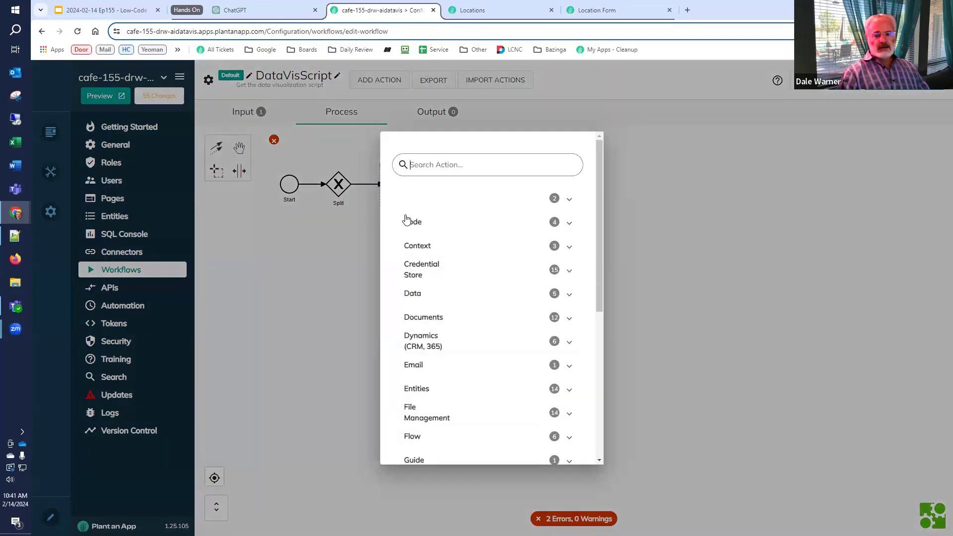
click(424, 247)
click(431, 281)
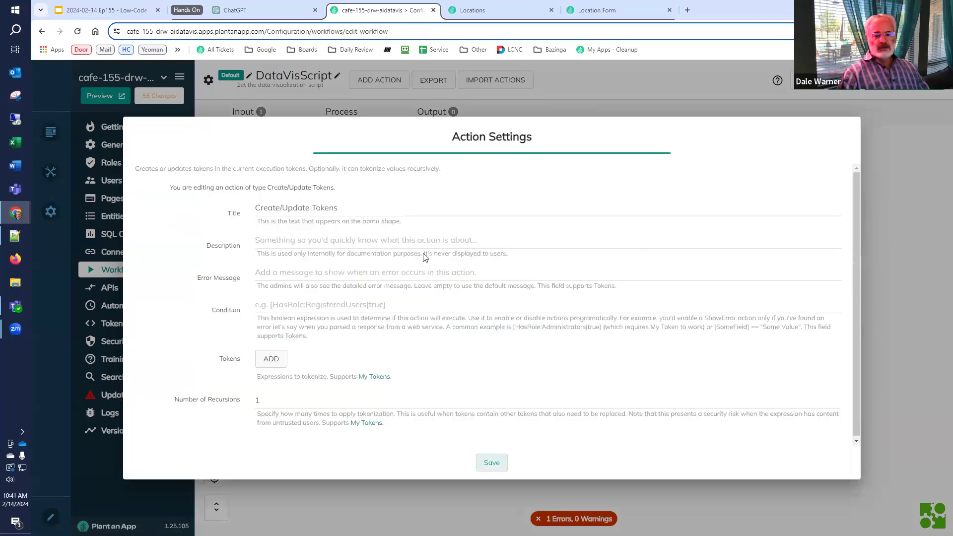
Title the action 'default - leaflet map', add a Script token with the pasted Leaflet code, and save
triple_click(402, 210)
text(de)
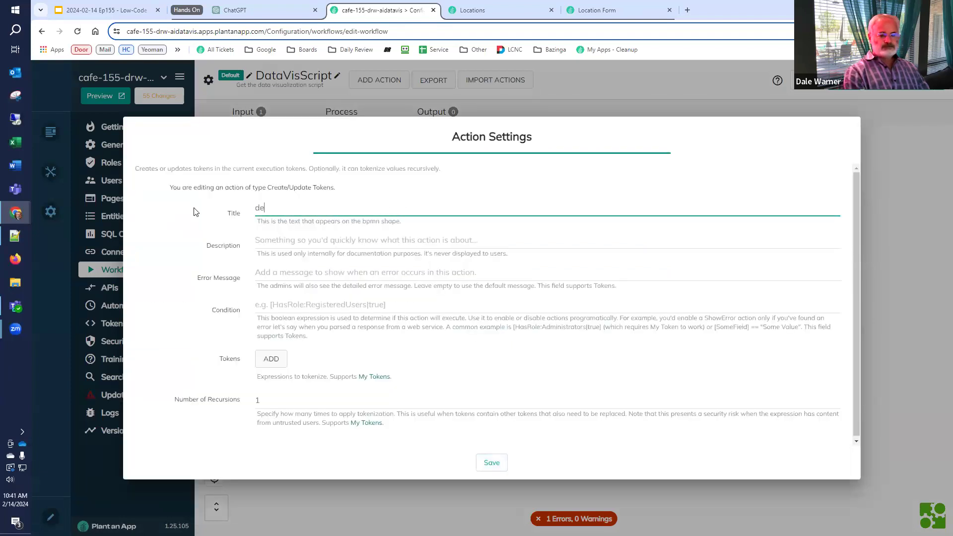
text(fault )
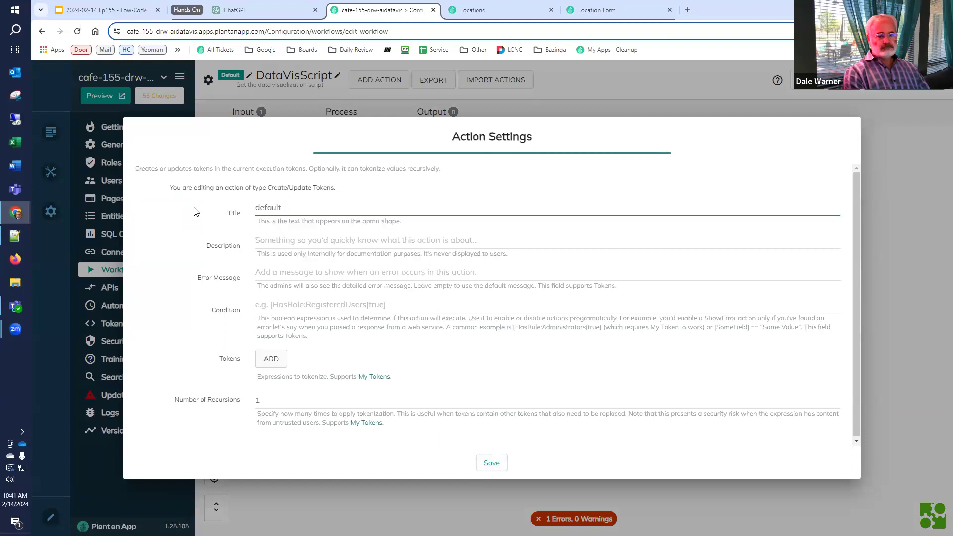
text(- leaflet map)
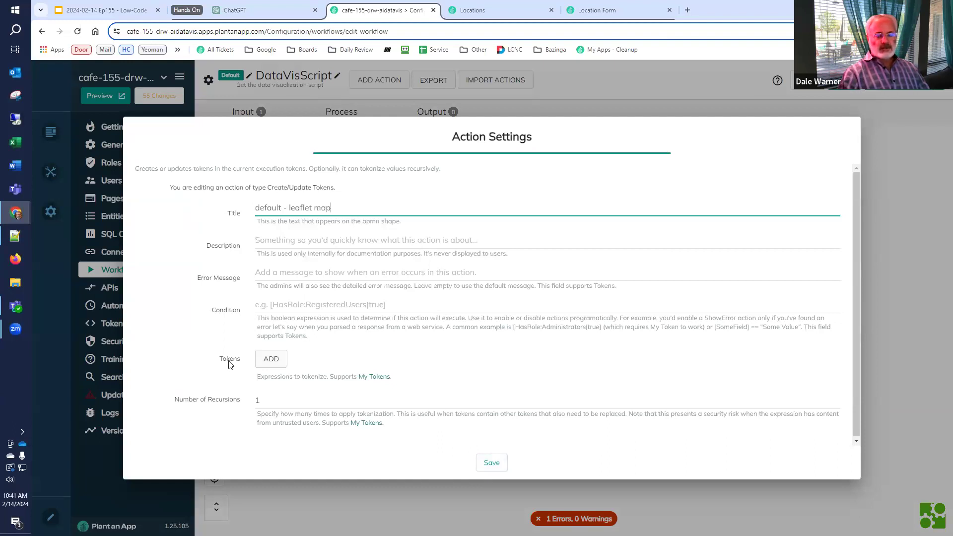
click(271, 358)
click(269, 358)
text(Script)
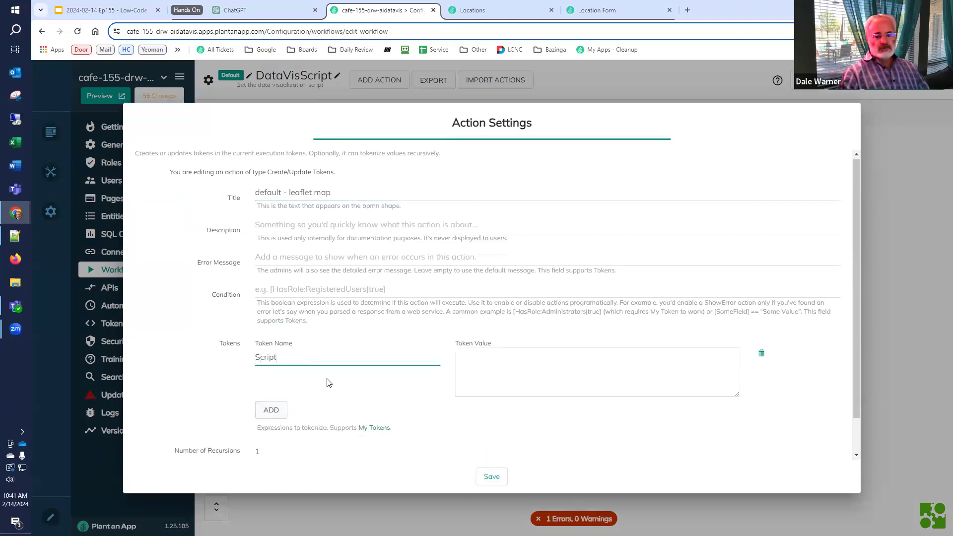
click(523, 375)
key(ctrl+v)
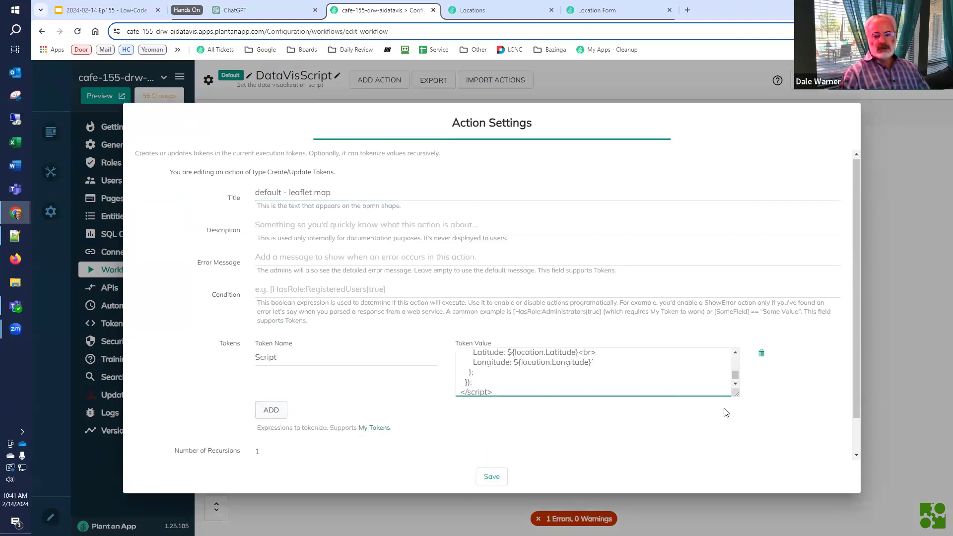
drag(738, 398, 784, 461)
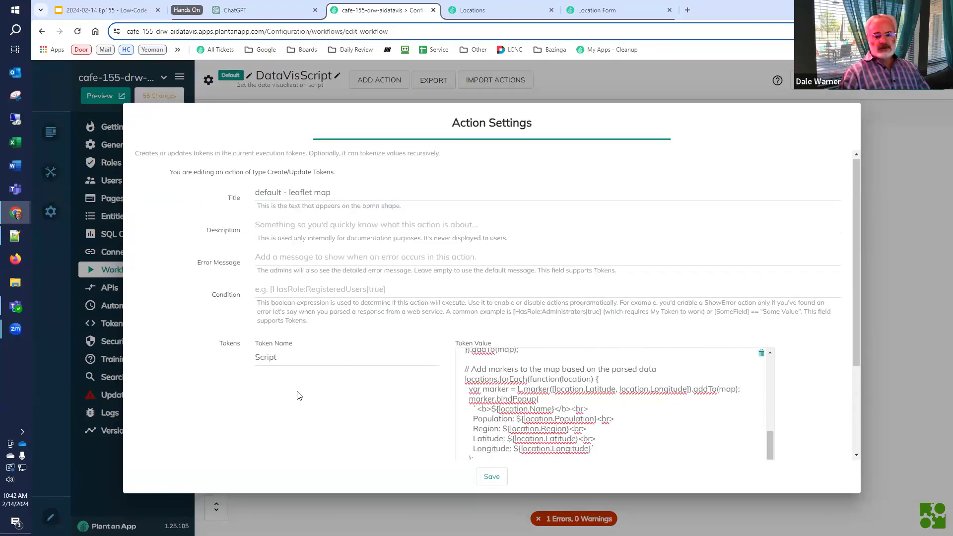
click(488, 475)
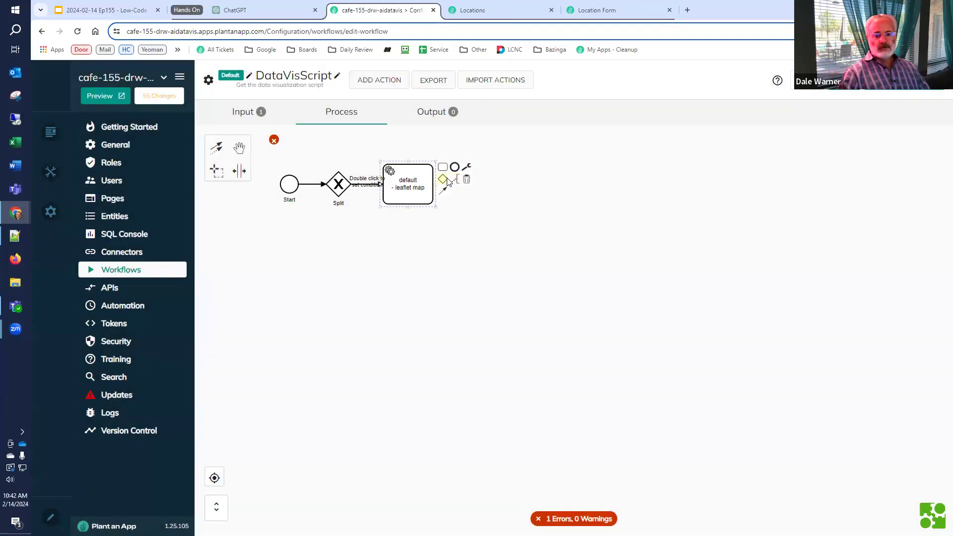
Append a Merge gateway after the 'default - leaflet map' task
click(447, 181)
click(527, 321)
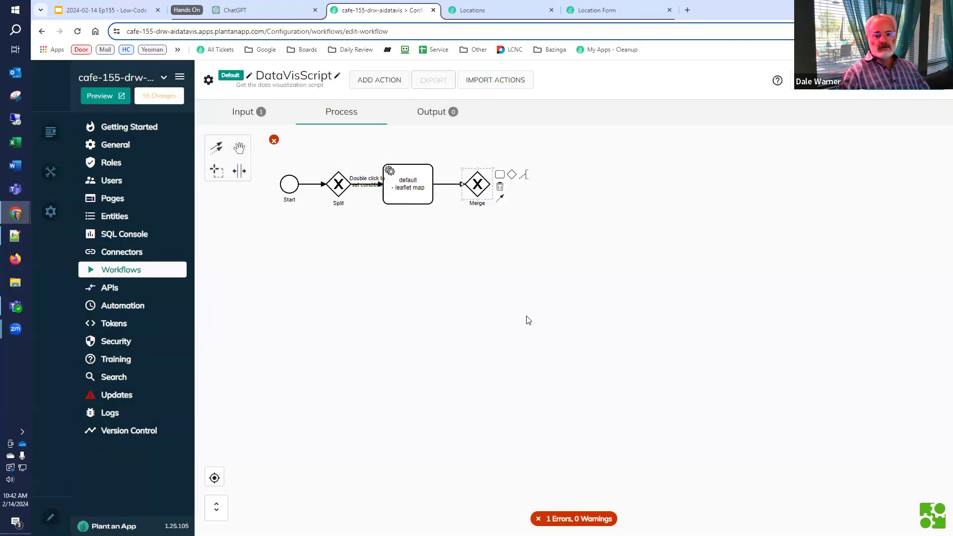
click(503, 191)
click(488, 186)
click(475, 209)
click(477, 189)
click(479, 241)
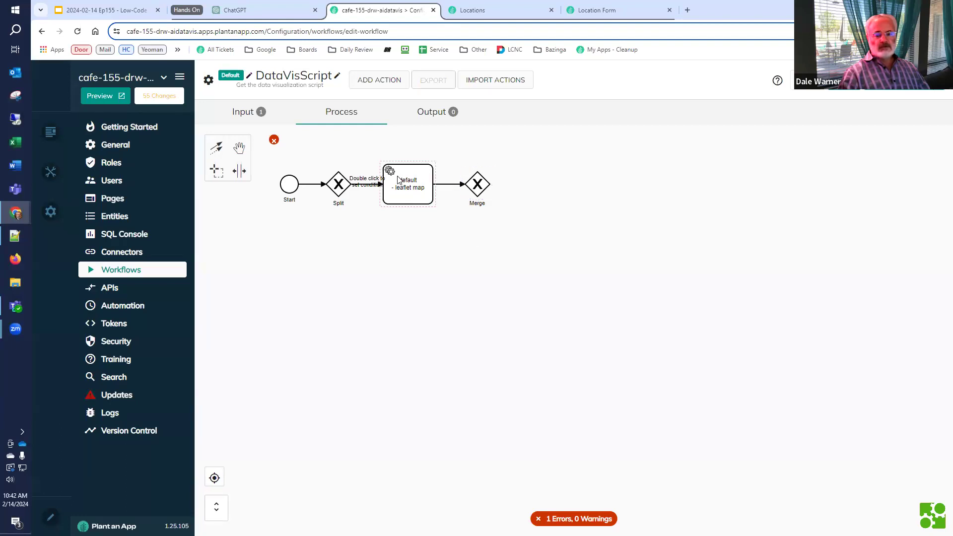
Shift the diagram, Merge and leaflet map task right, then branch a new task from Split
click(239, 171)
click(239, 148)
drag(580, 192, 653, 195)
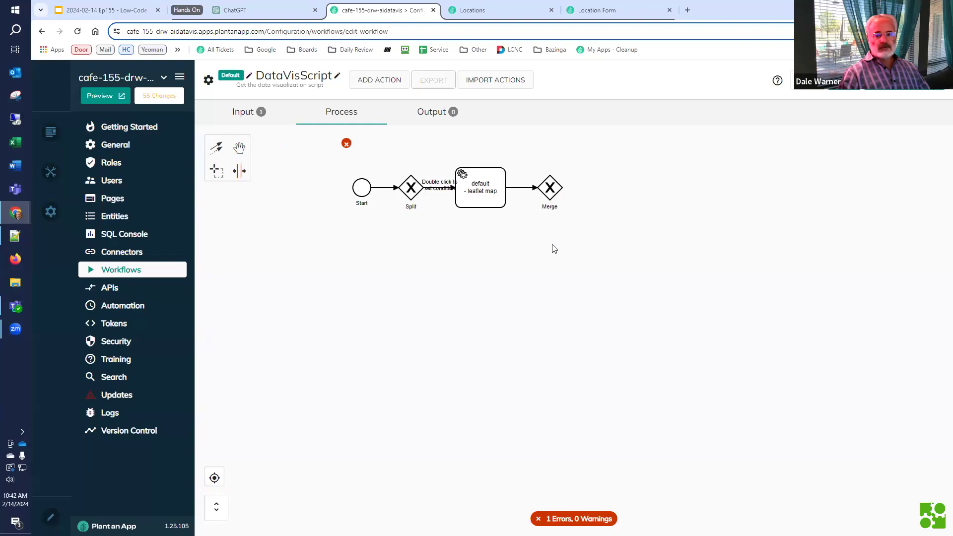
drag(554, 193, 626, 183)
drag(507, 184, 546, 184)
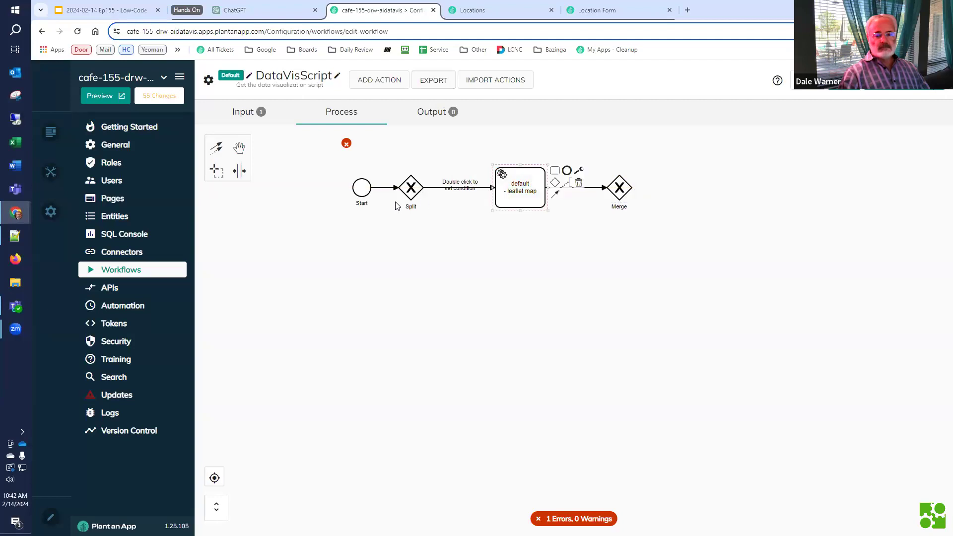
click(412, 196)
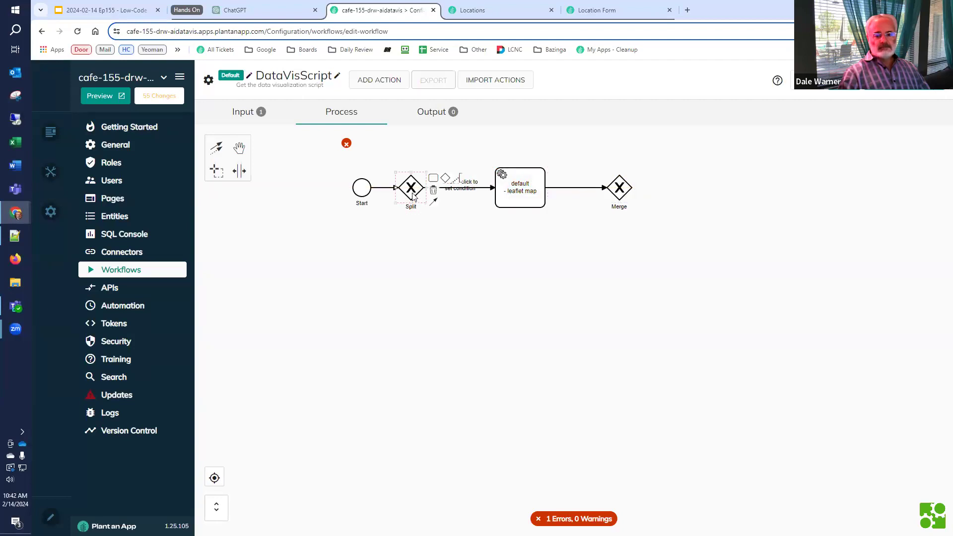
click(432, 178)
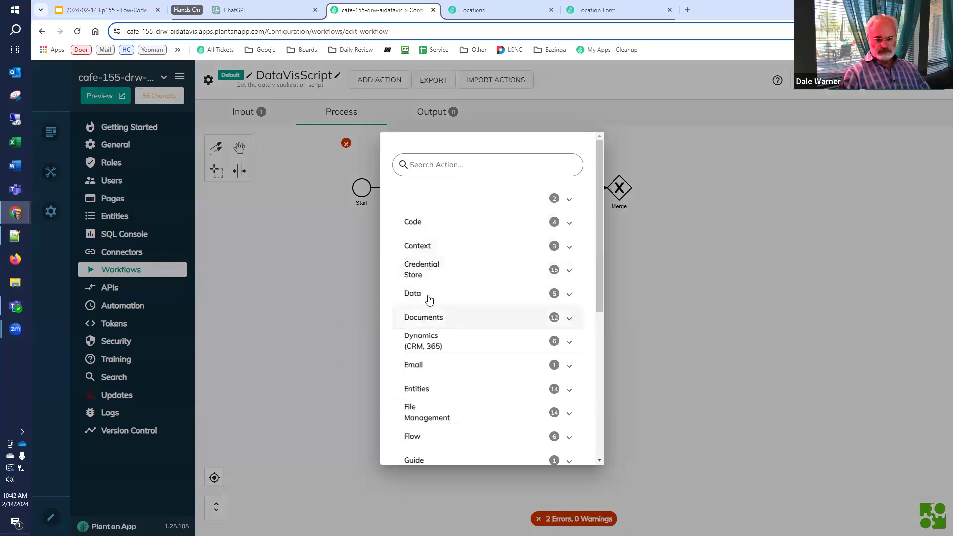
Make the new task a Create/Update Tokens action titled Chart with a Script token, and save
click(428, 244)
click(430, 281)
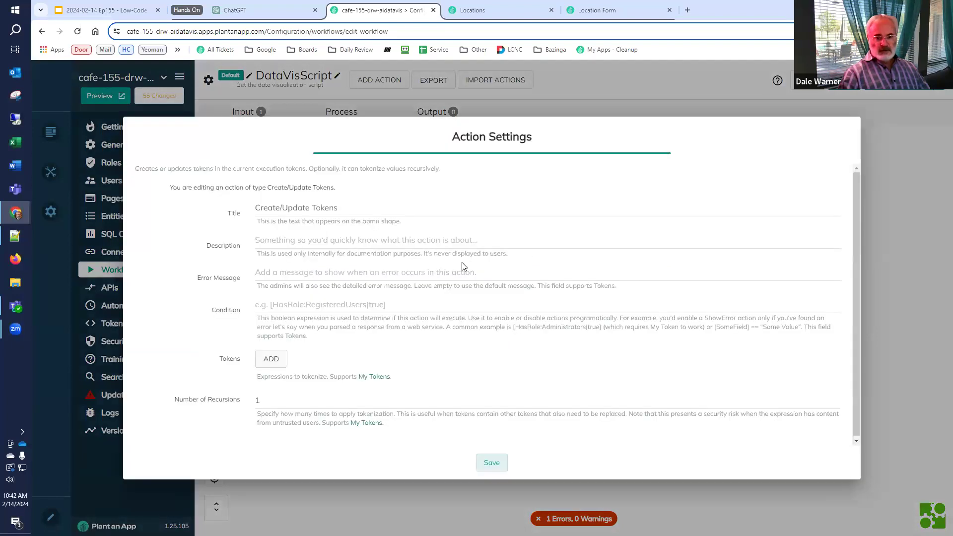
click(345, 208)
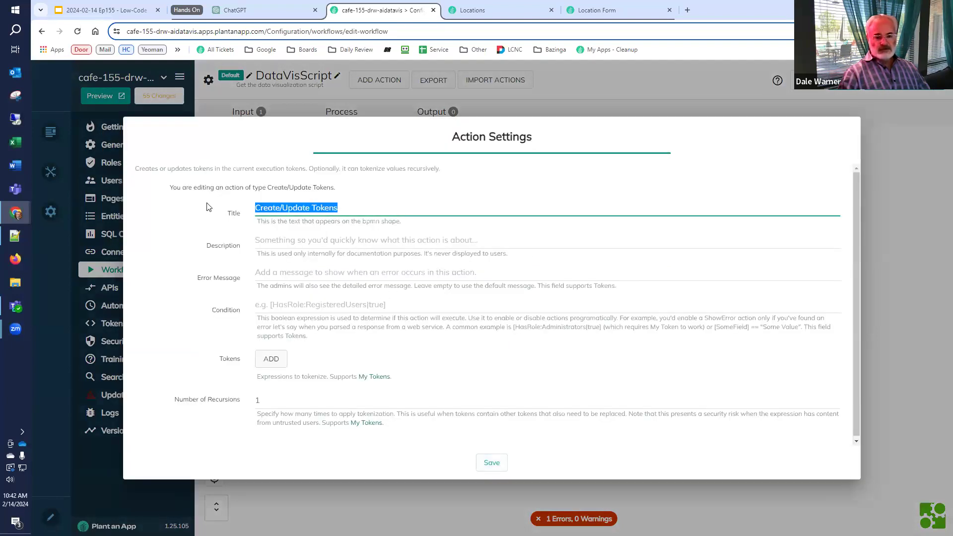
text(Chra)
key(BackSpace)
key(BackSpace)
text(art)
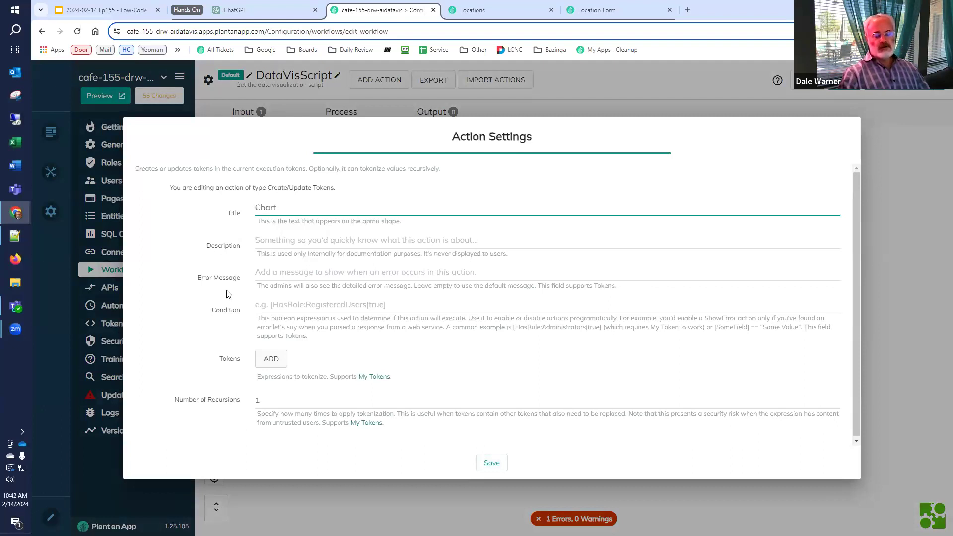
click(271, 359)
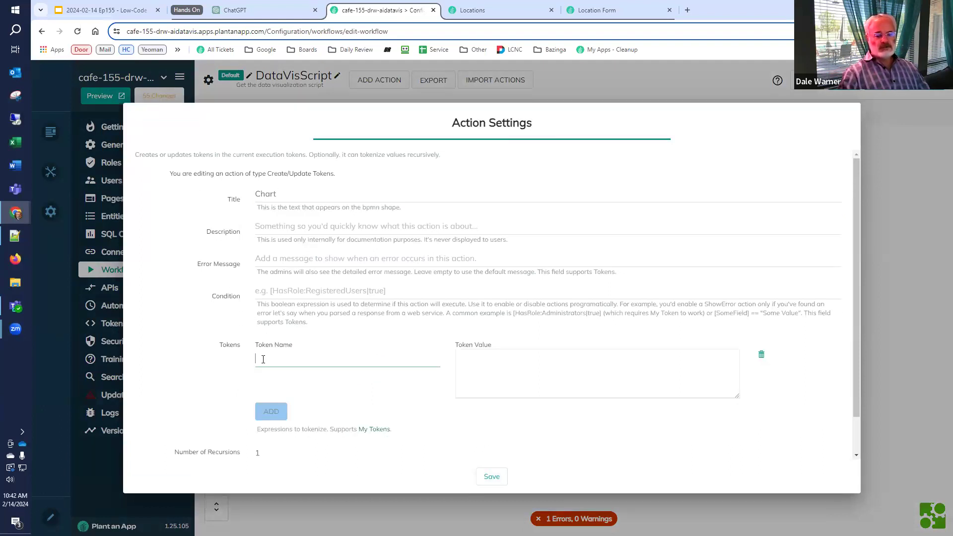
text(Script)
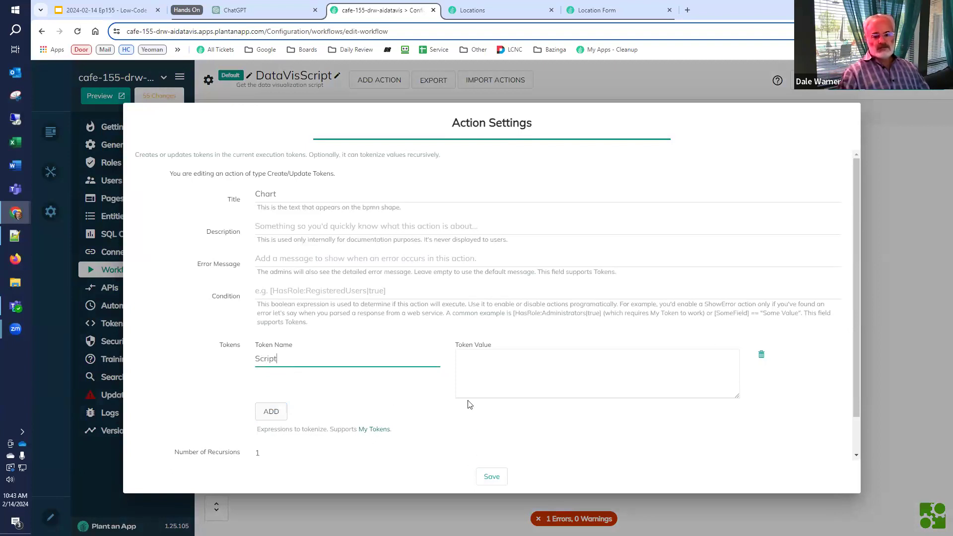
click(479, 472)
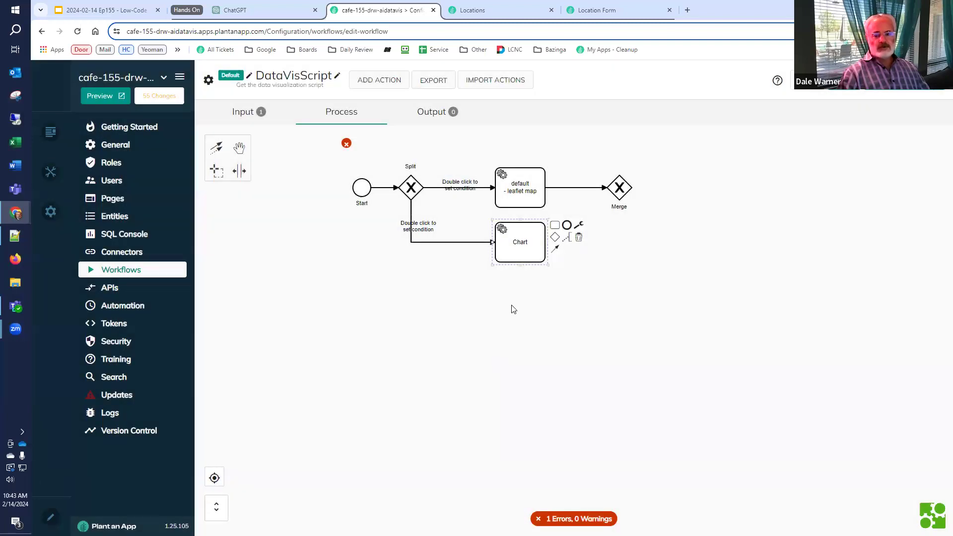
Connect Chart to the existing Merge, add an End event after it, and tidy the condition labels
click(555, 237)
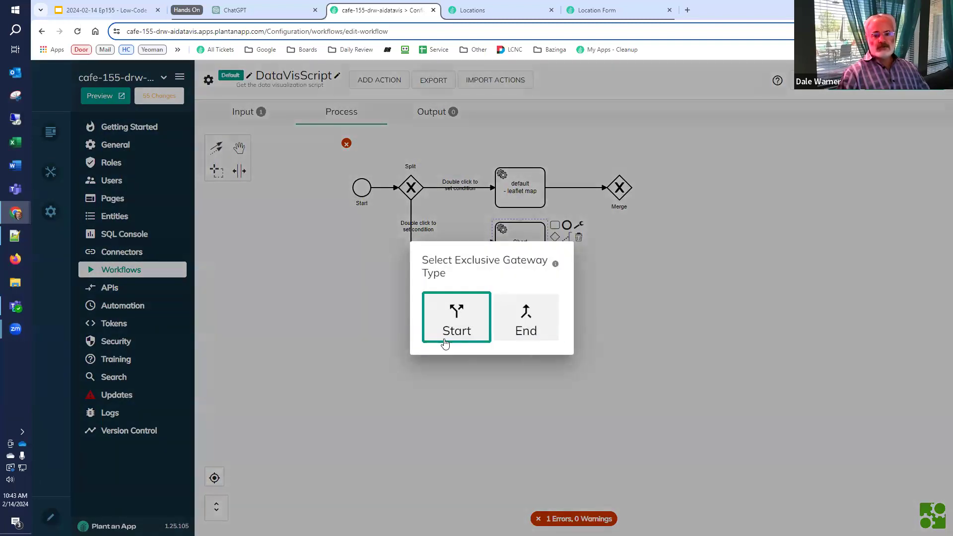
click(520, 324)
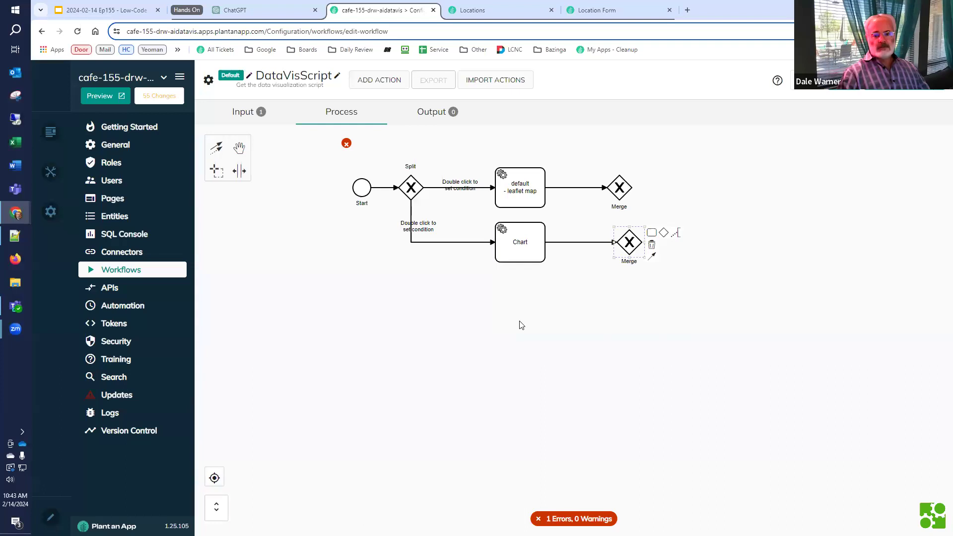
key(Delete)
click(503, 238)
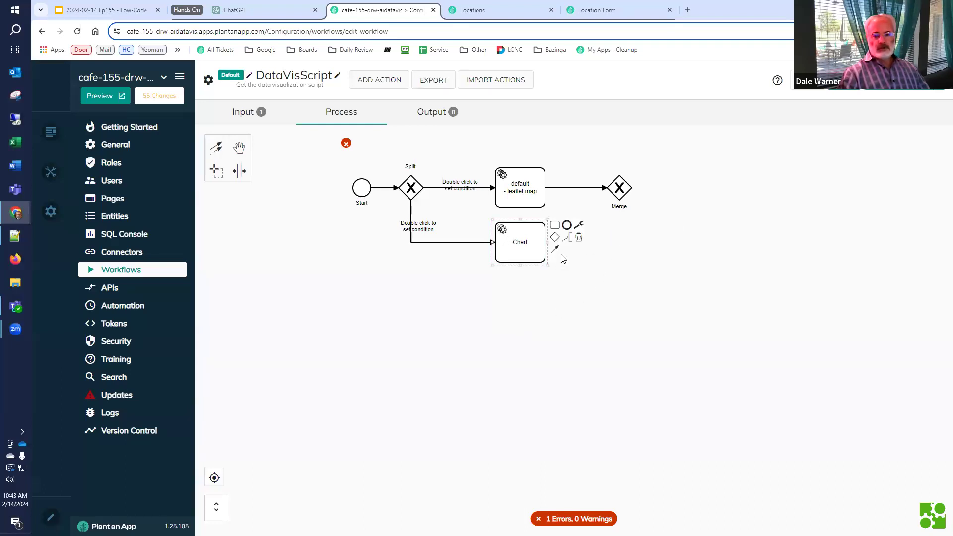
drag(555, 248, 621, 196)
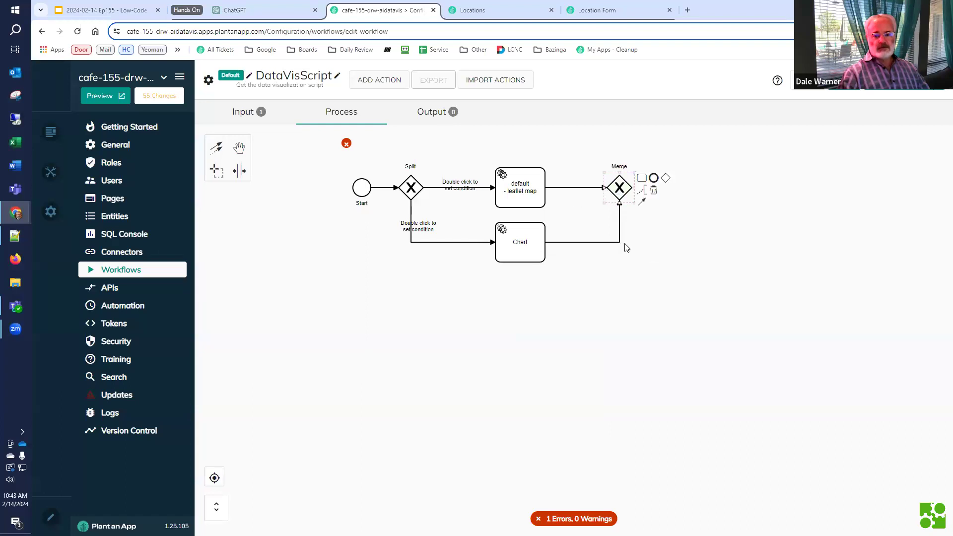
click(654, 178)
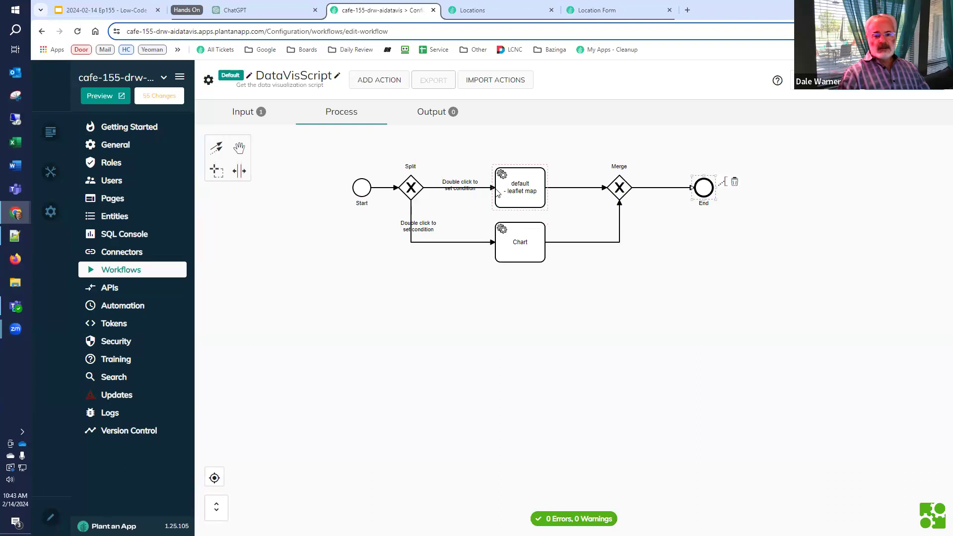
drag(462, 186, 461, 173)
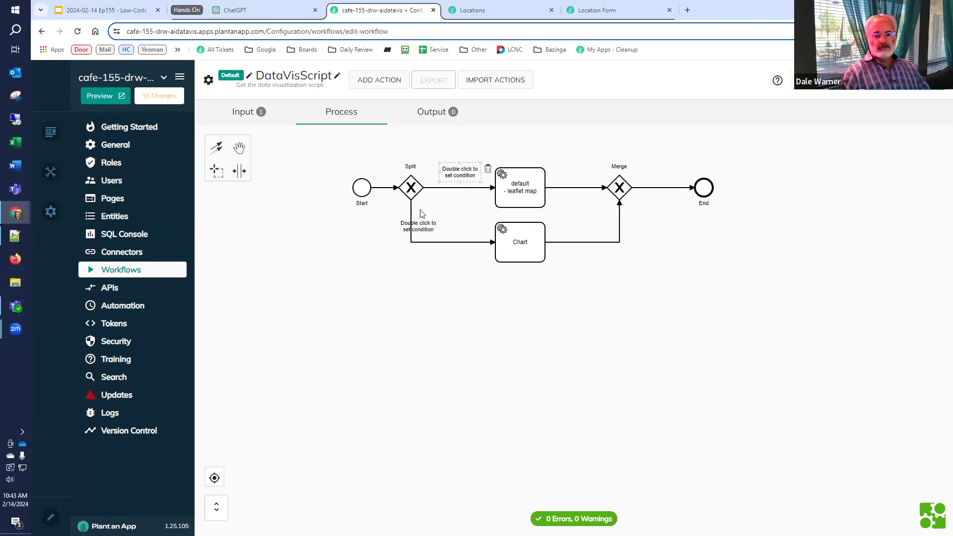
drag(418, 227, 440, 236)
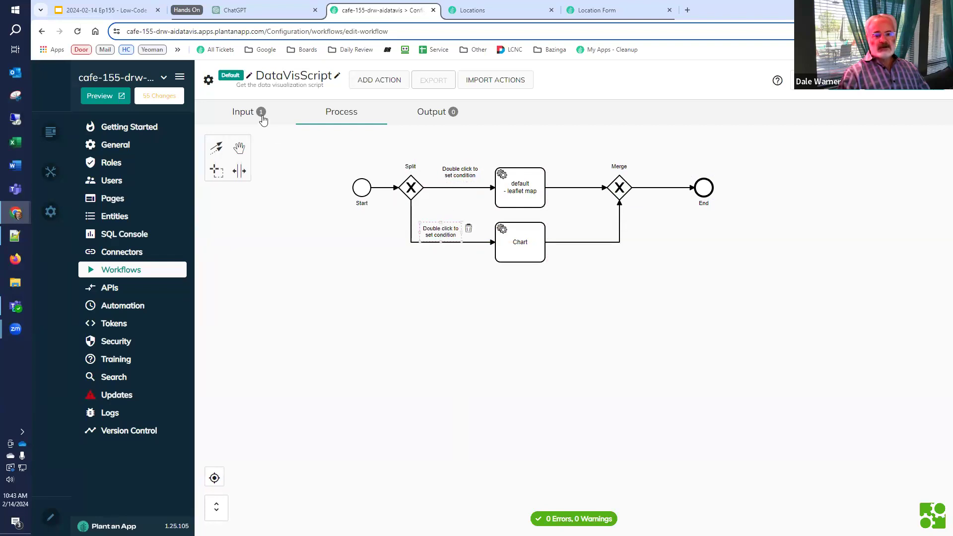
Set the upper branch condition to [DataVis] == 'default' using the copied parameter name
click(238, 117)
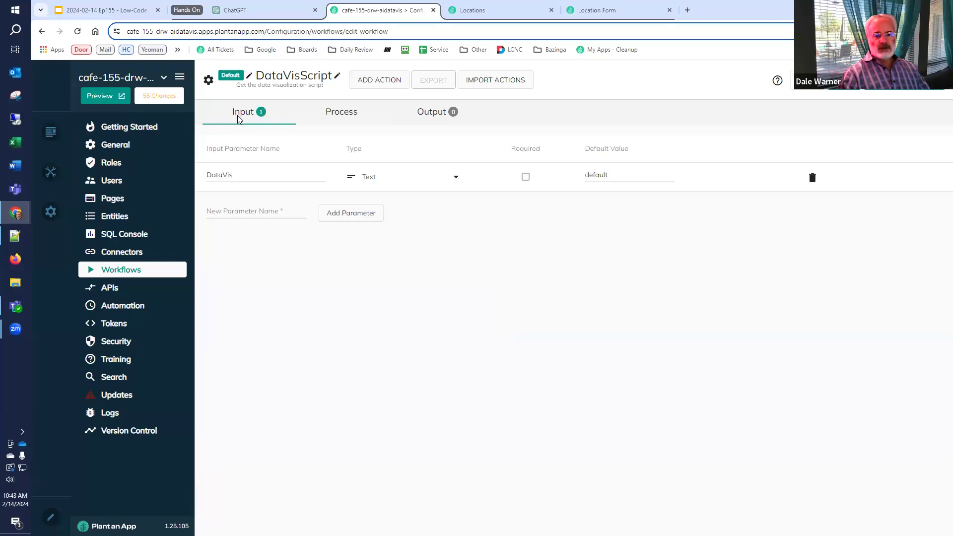
double_click(244, 177)
key(ctrl+c)
click(335, 114)
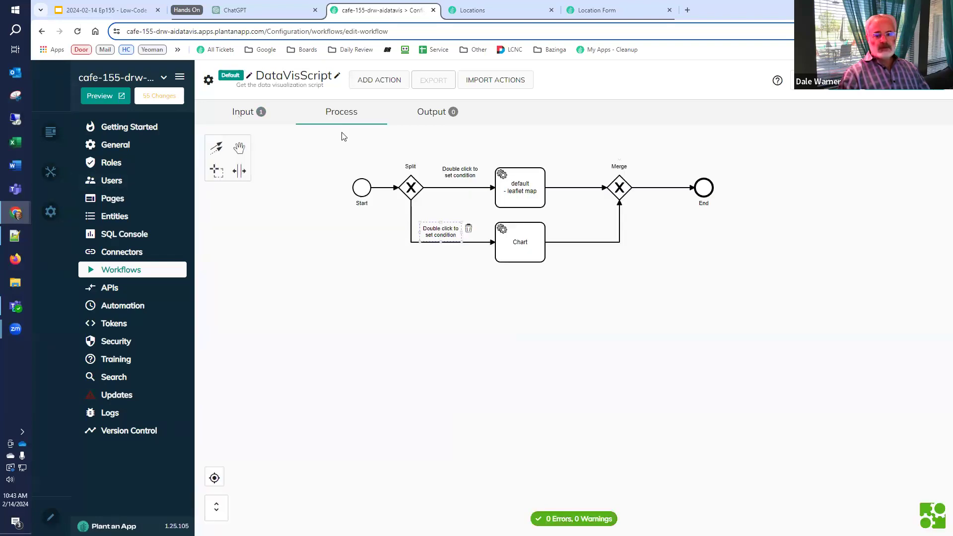
double_click(449, 176)
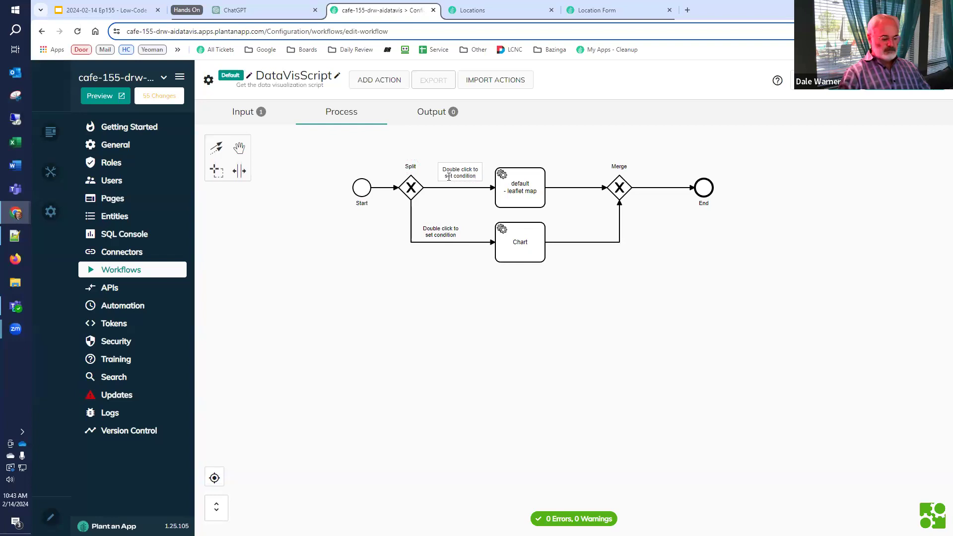
key(ctrl+a)
text([)
key(ctrl+v)
text(] ==)
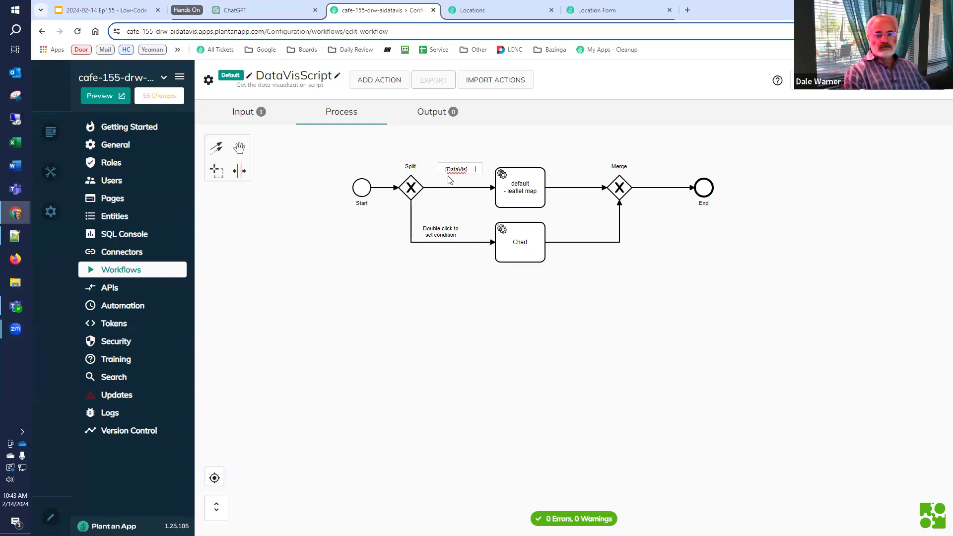
text( 'default)
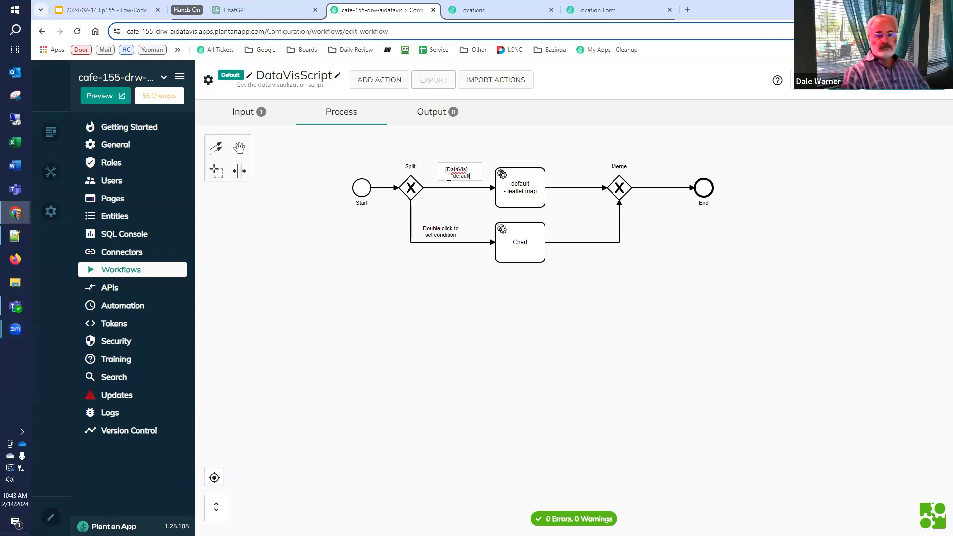
text(')
click(544, 207)
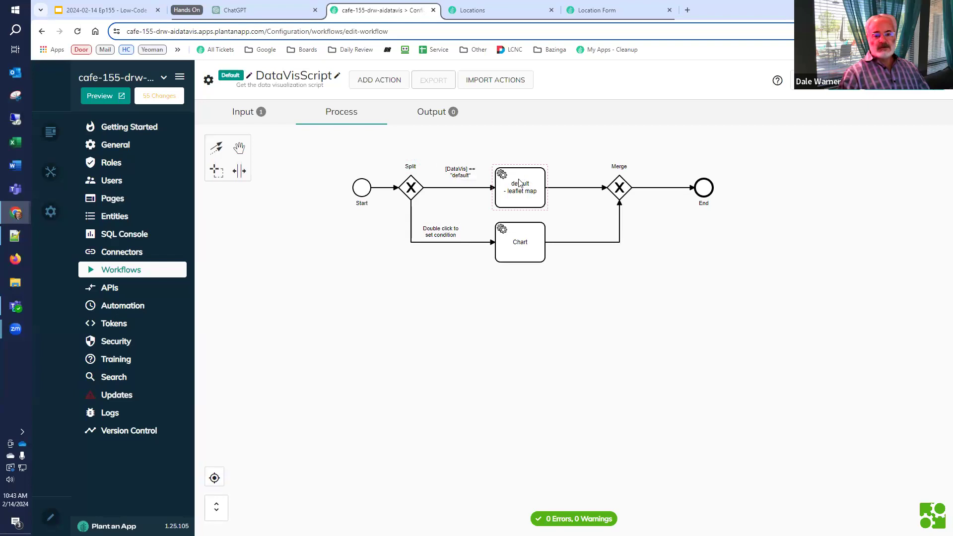
click(490, 210)
Copy that condition to the lower branch and change it to [DataVis] == 'Chart'
double_click(459, 176)
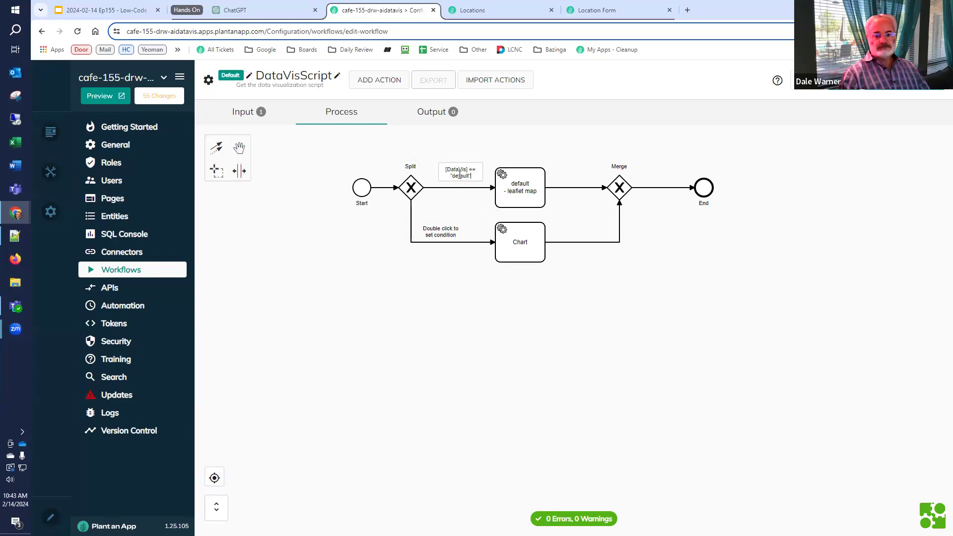
key(ctrl+a)
key(ctrl+c)
click(441, 230)
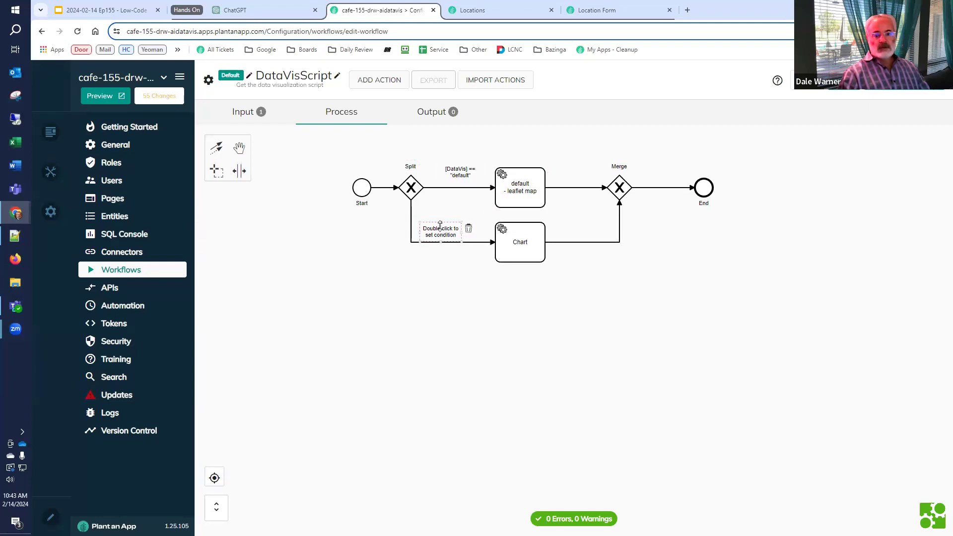
double_click(442, 230)
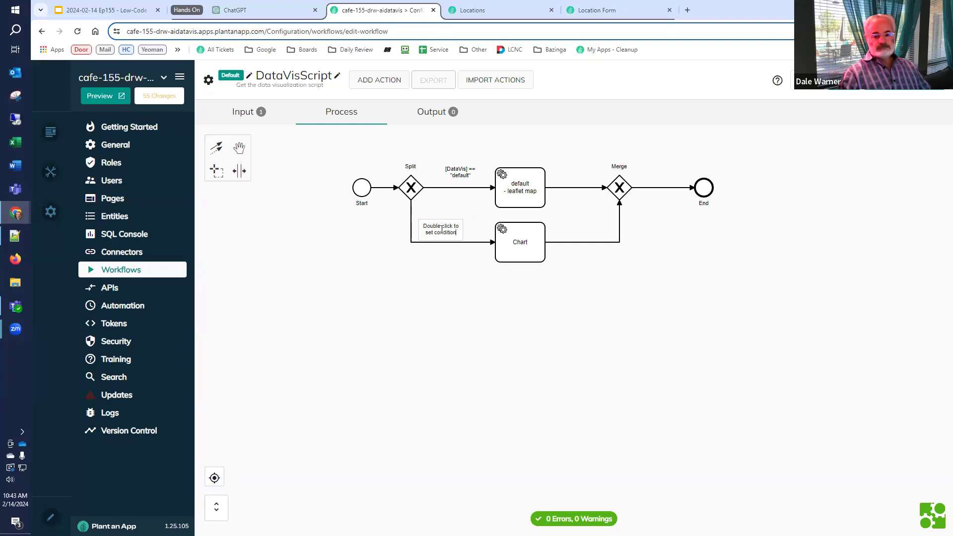
key(ctrl+a)
key(ctrl+v)
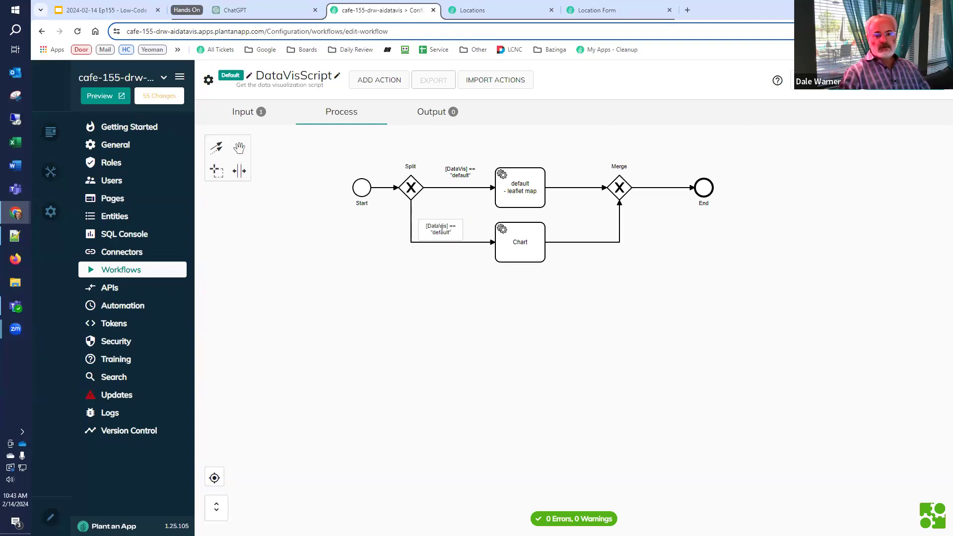
double_click(442, 230)
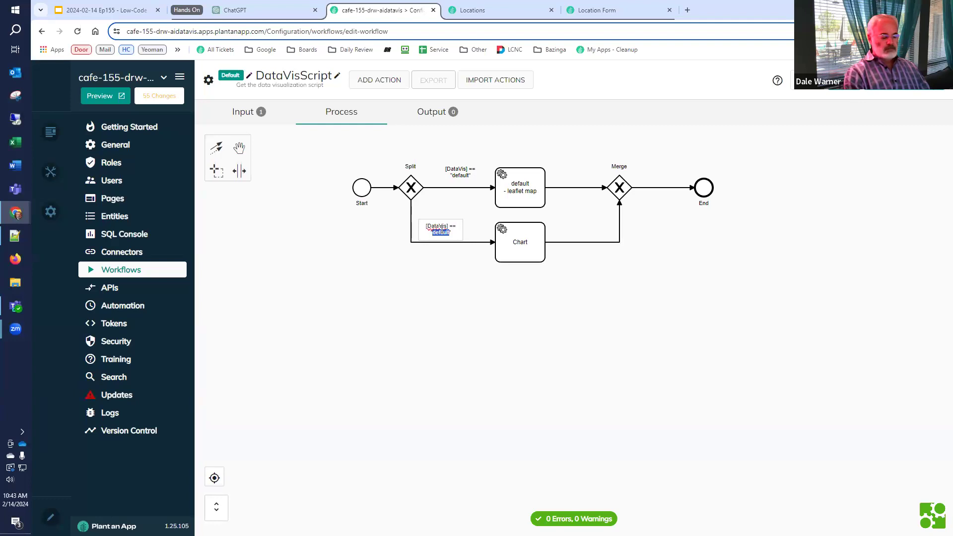
text(Chart)
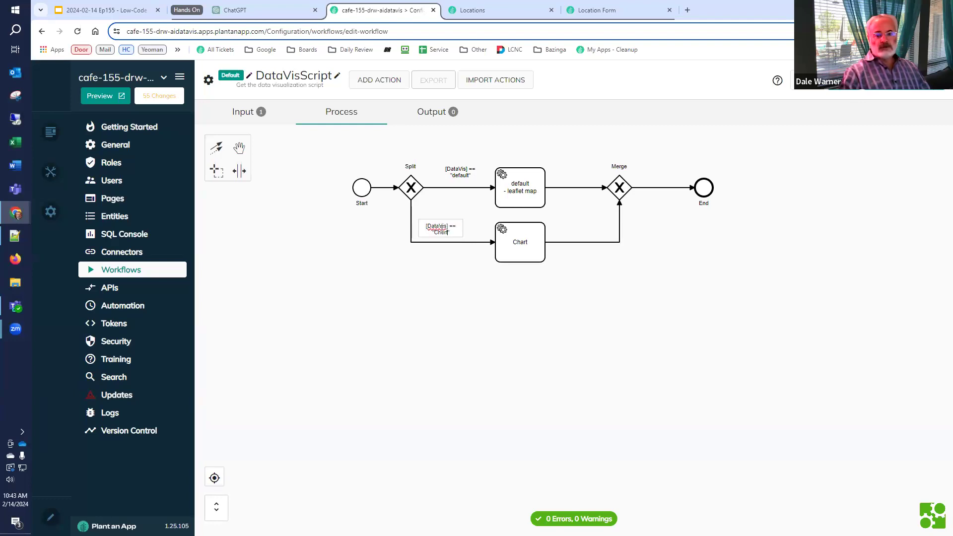
click(527, 238)
click(467, 272)
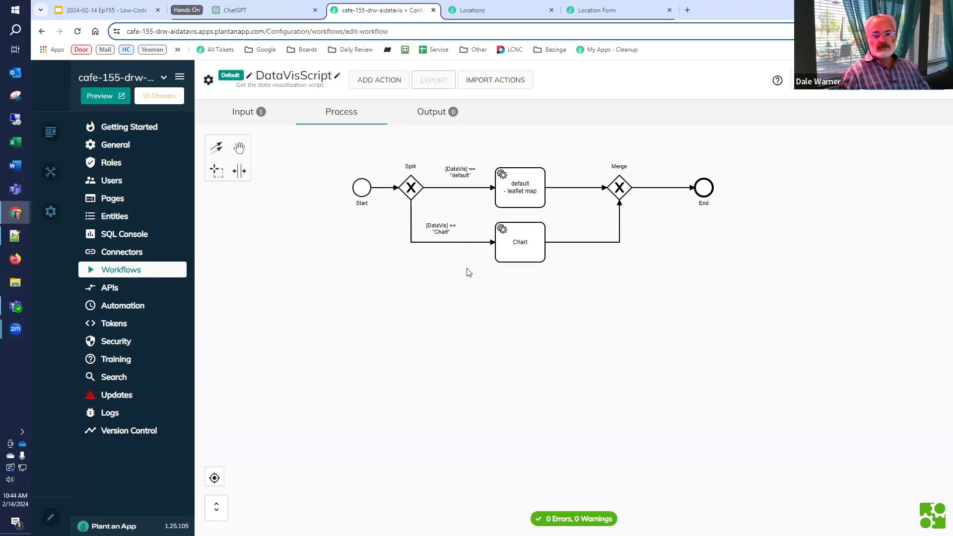
Set the Chart action's Script token value to 'tbd - chart' and save
double_click(523, 256)
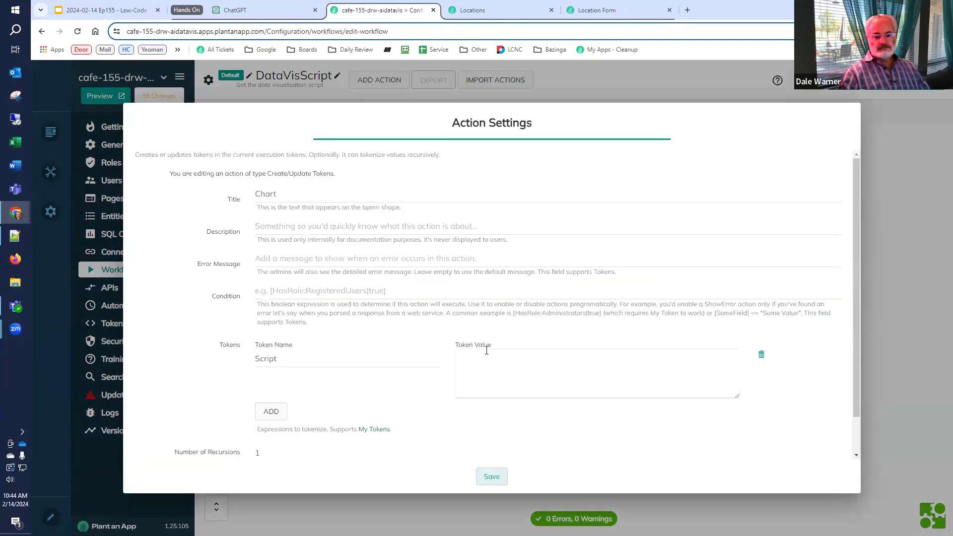
click(486, 359)
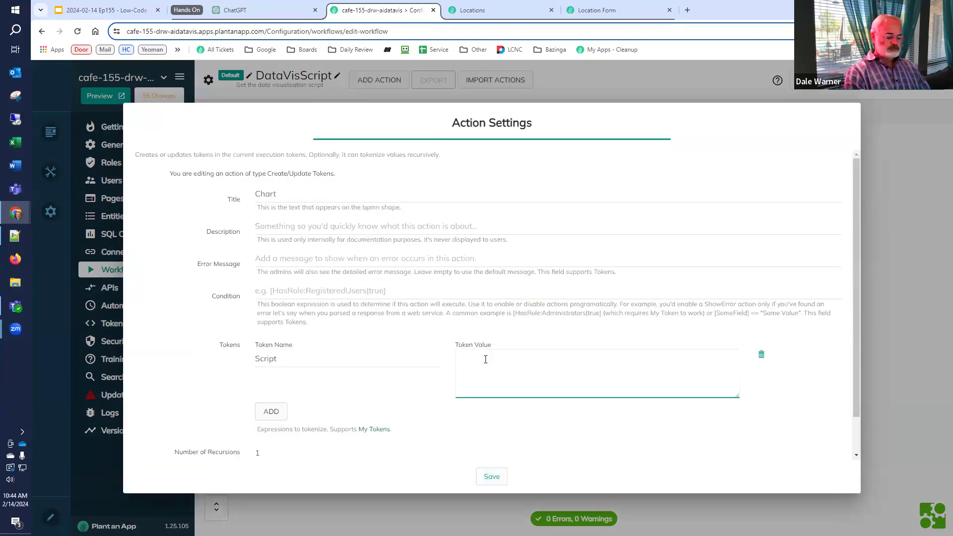
text(tbd - )
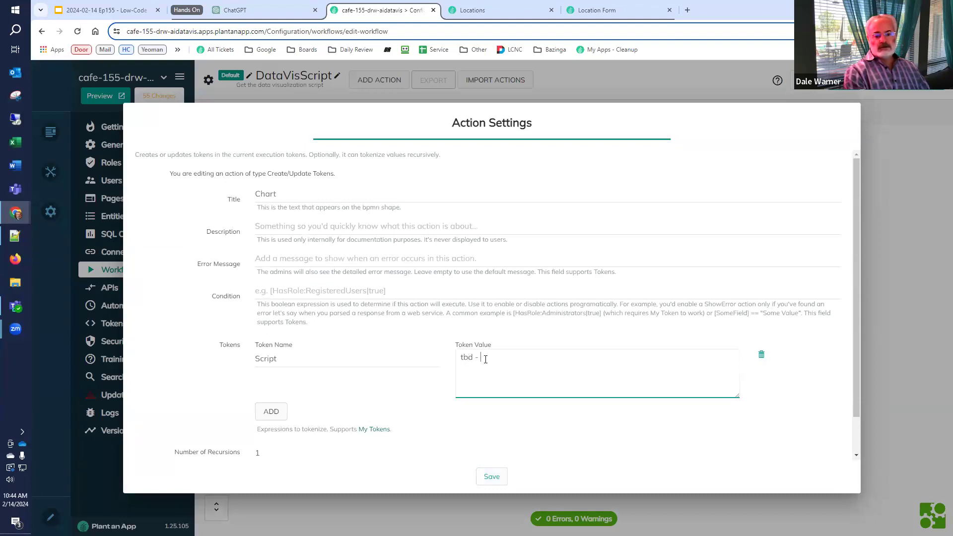
text(chart)
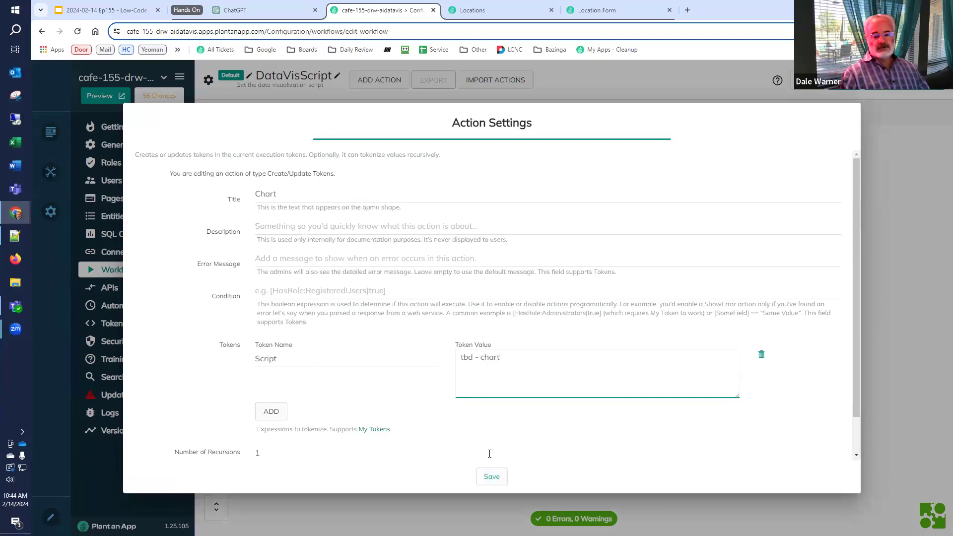
click(492, 478)
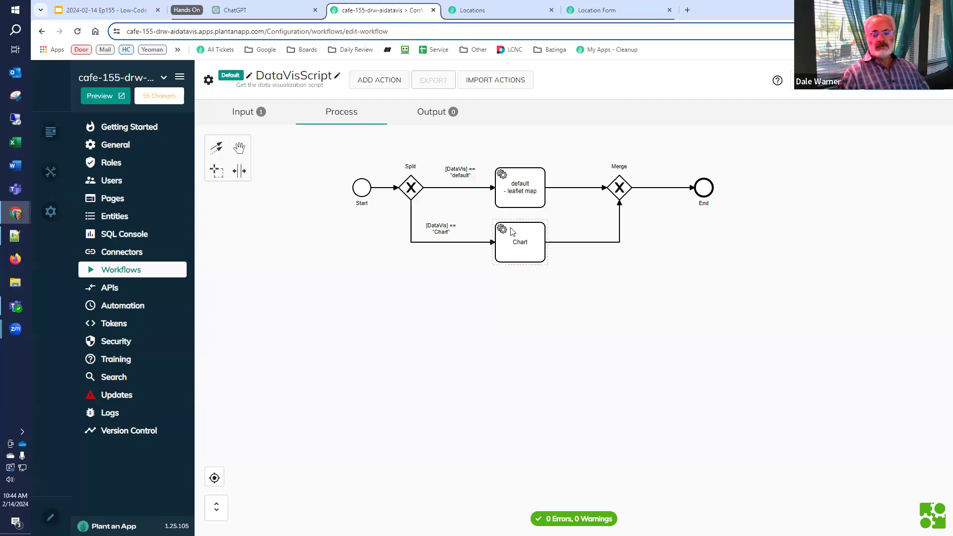
Add a Script output parameter with the value [Script]
click(444, 112)
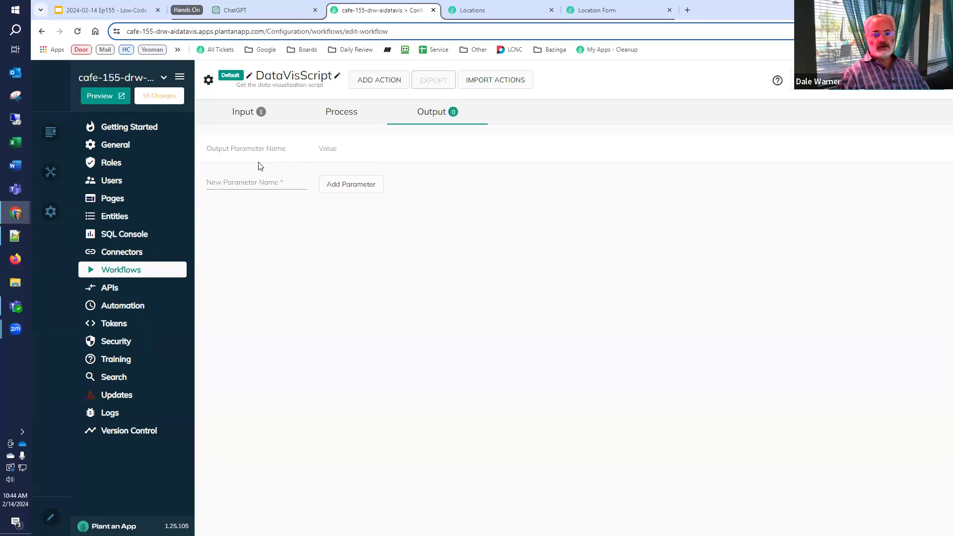
click(256, 182)
text(Script)
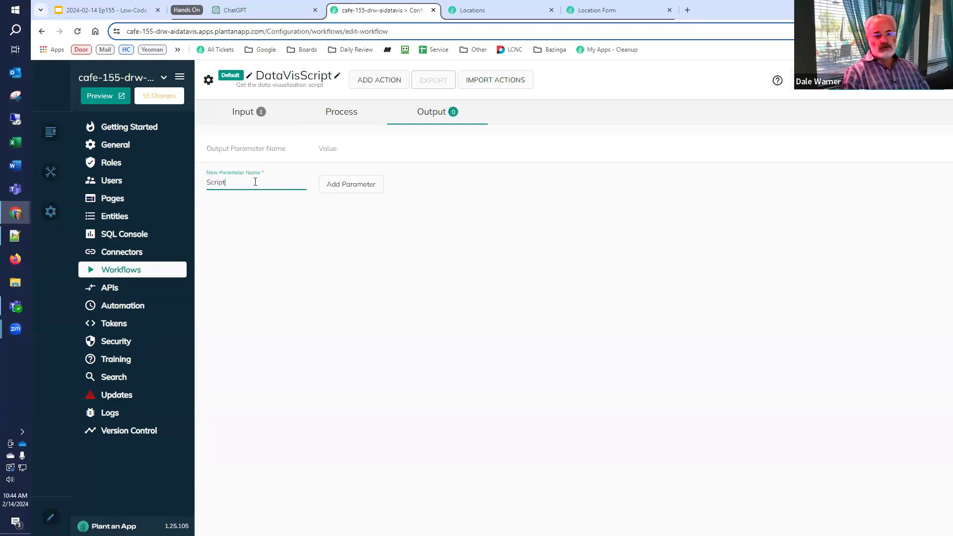
click(328, 183)
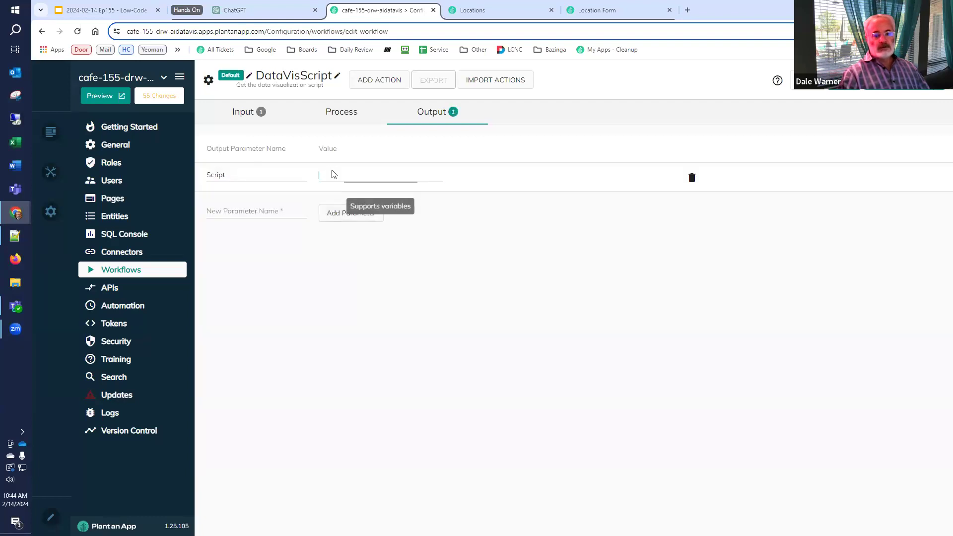
click(332, 173)
text([Script])
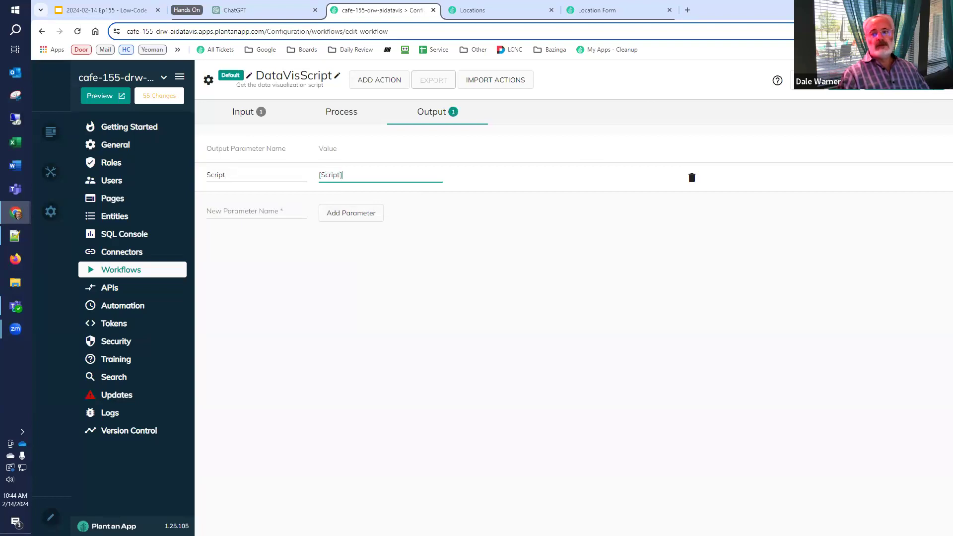
click(894, 81)
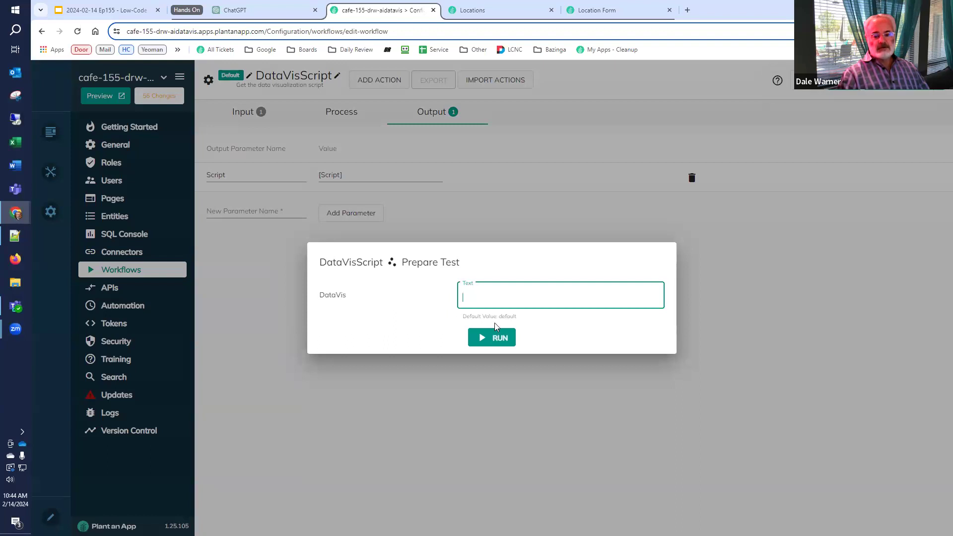
Test-run the workflow with DataVis 'default', then 'Chart', and close the test dialogs
click(493, 339)
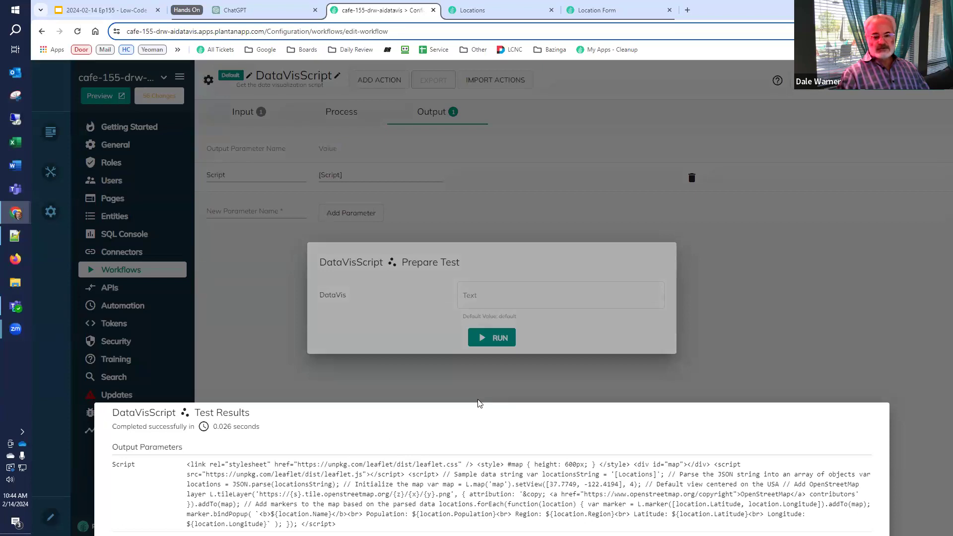
click(496, 382)
click(502, 296)
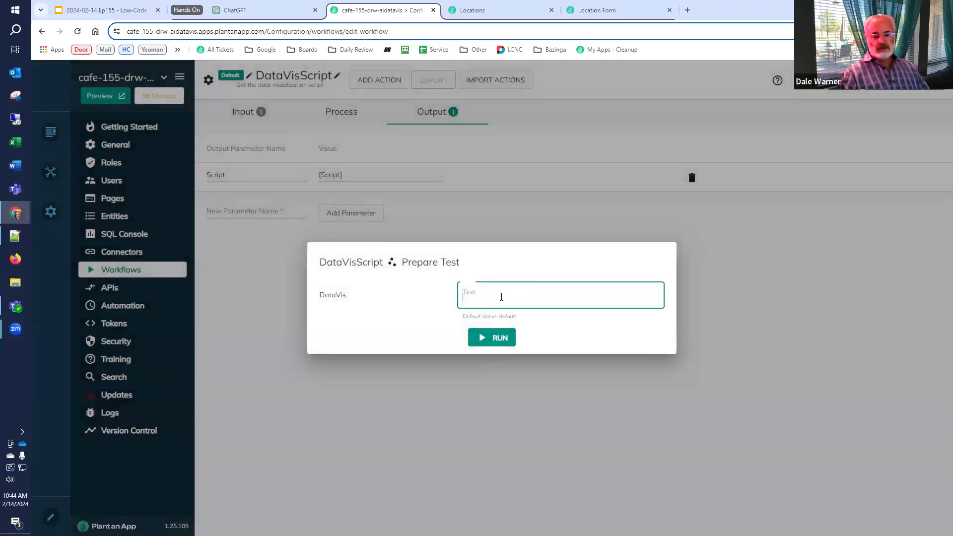
text(Chart)
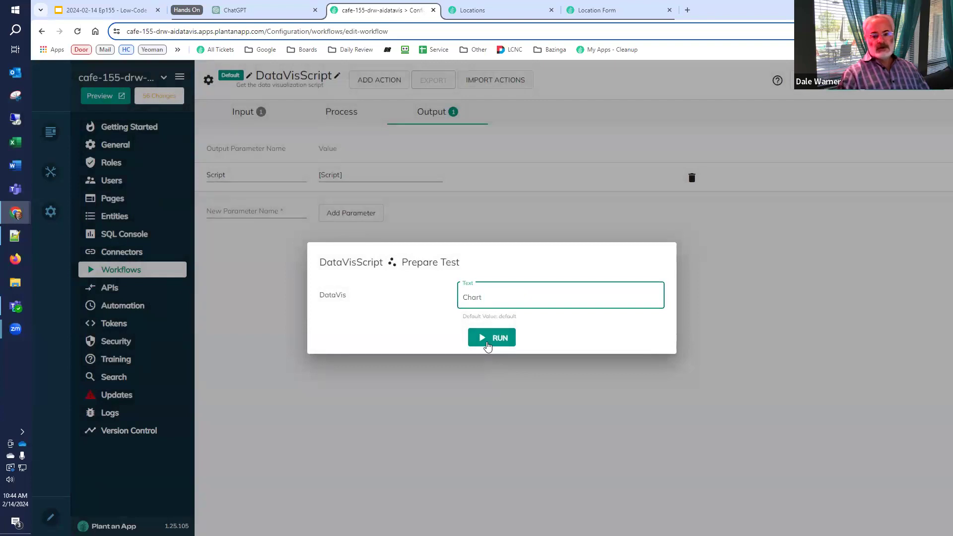
click(488, 346)
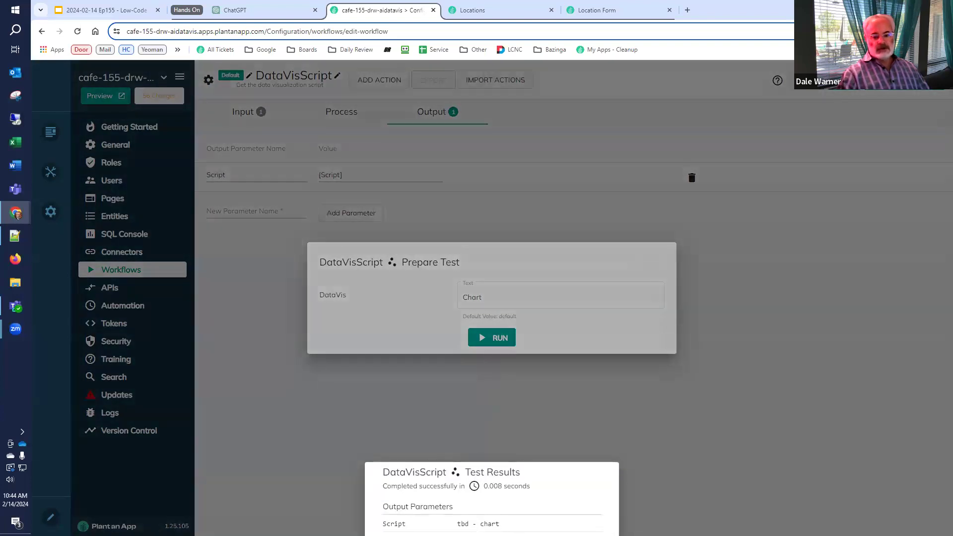
click(546, 410)
click(543, 410)
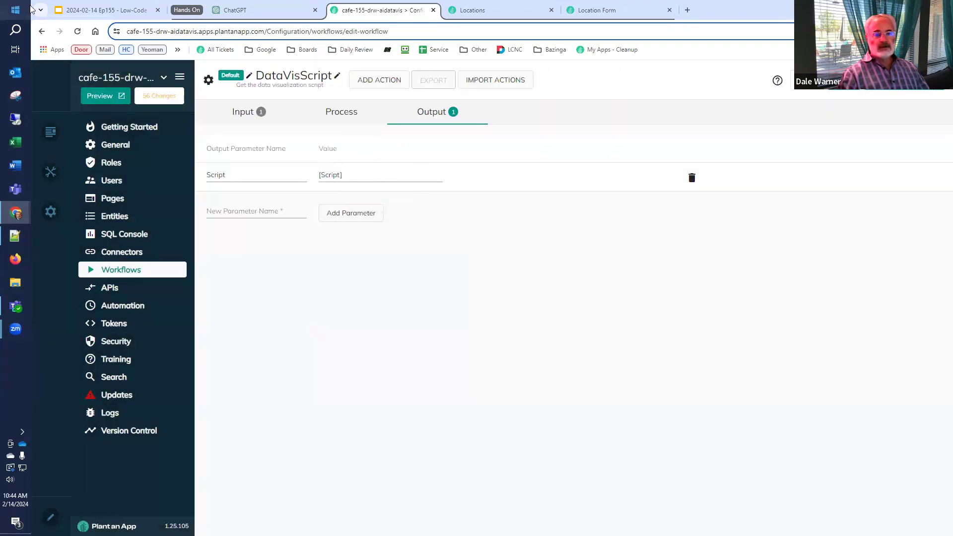
click(79, 9)
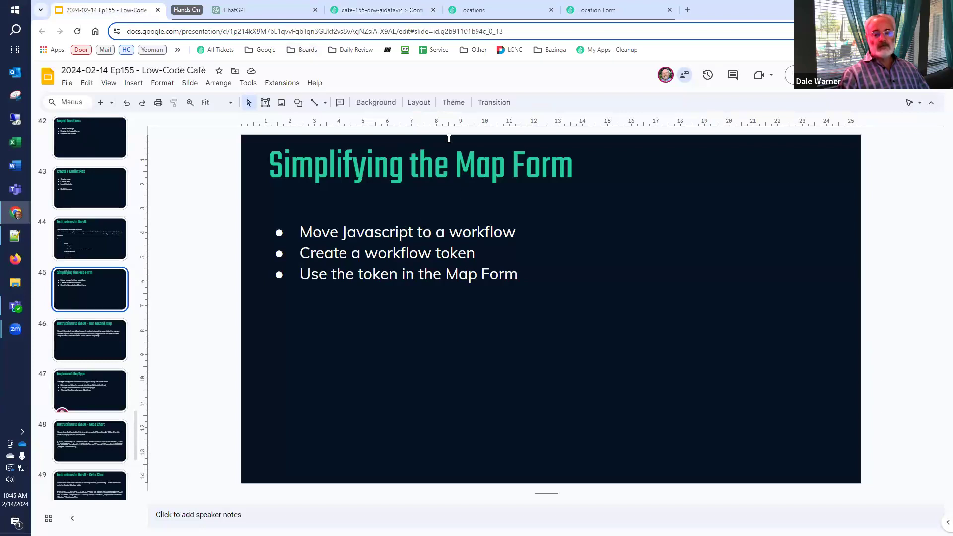
Glance at the Location Form tab, then open Plant an App's Tokens configuration page
click(590, 12)
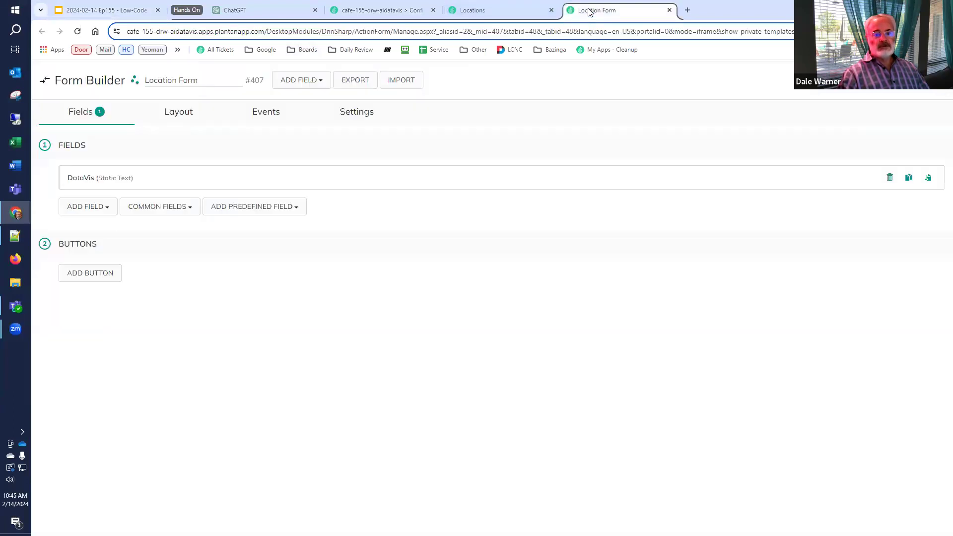
click(374, 11)
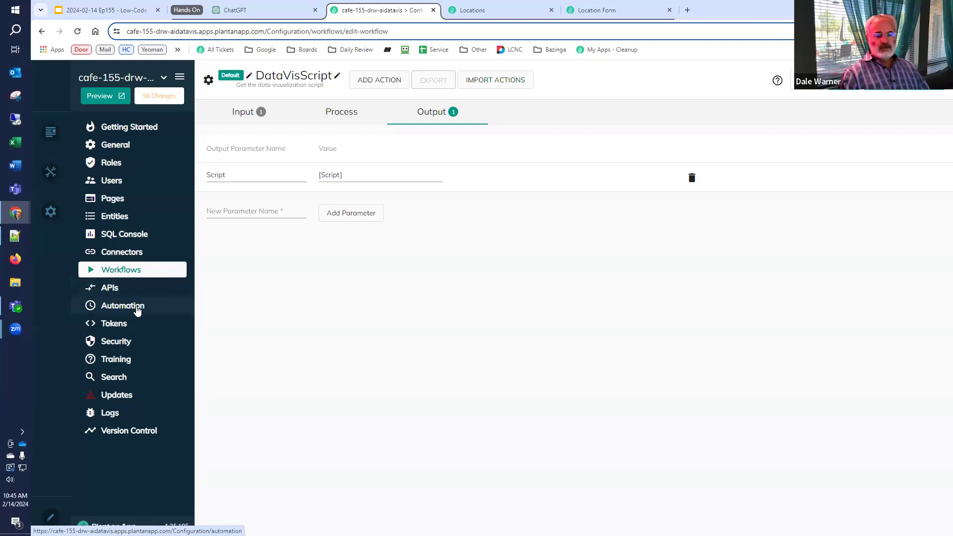
click(124, 325)
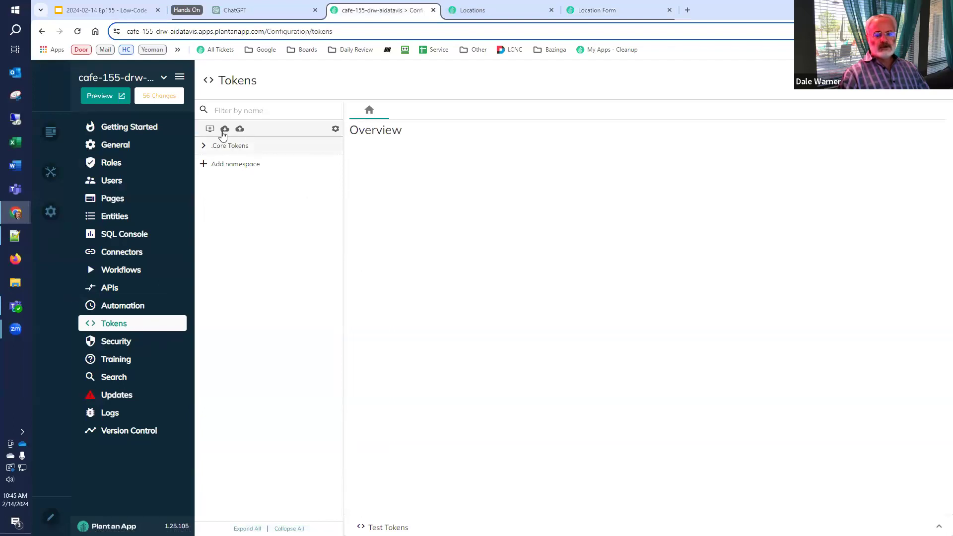
Create a new token namespace named DataVis
click(210, 129)
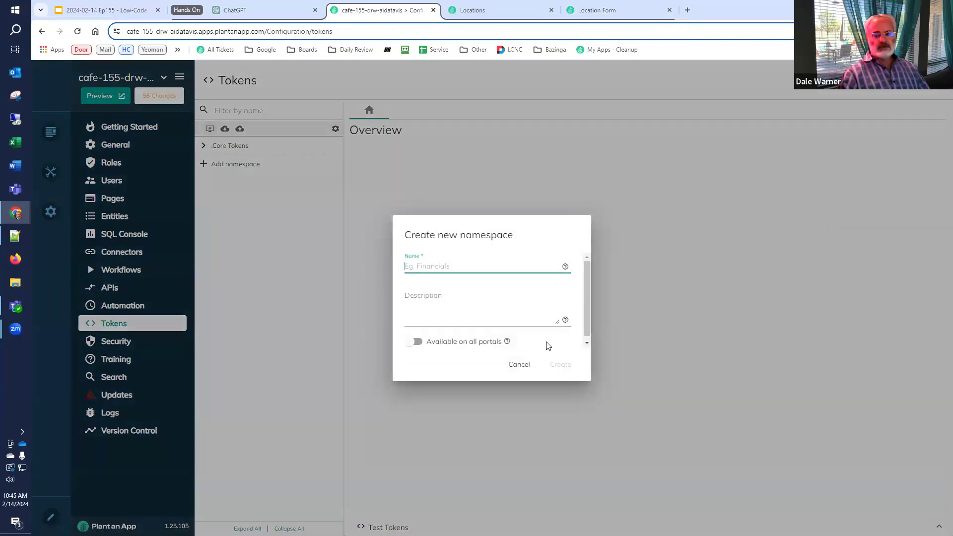
text(DataVis)
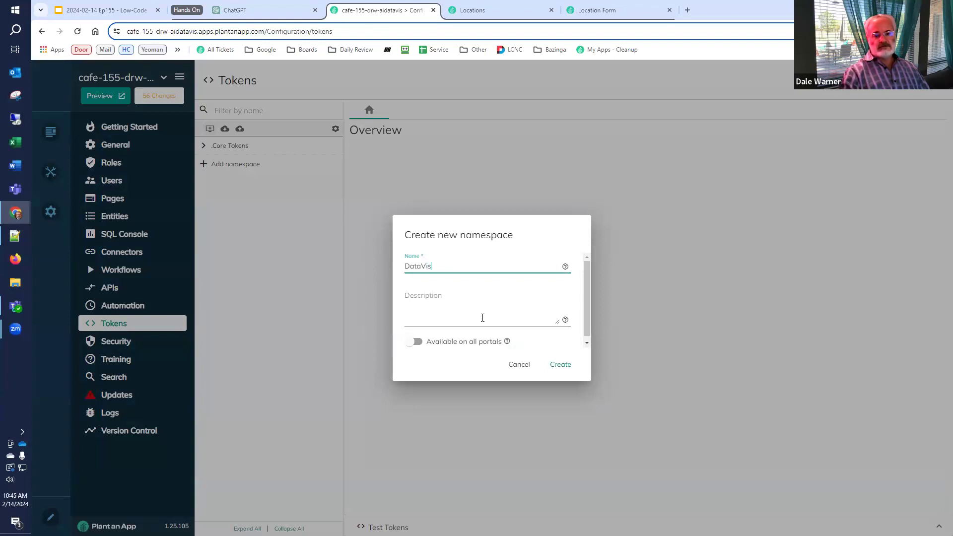
click(555, 367)
Add a GetScript token running the DataVisScript workflow with Script as its output, and save it
click(204, 164)
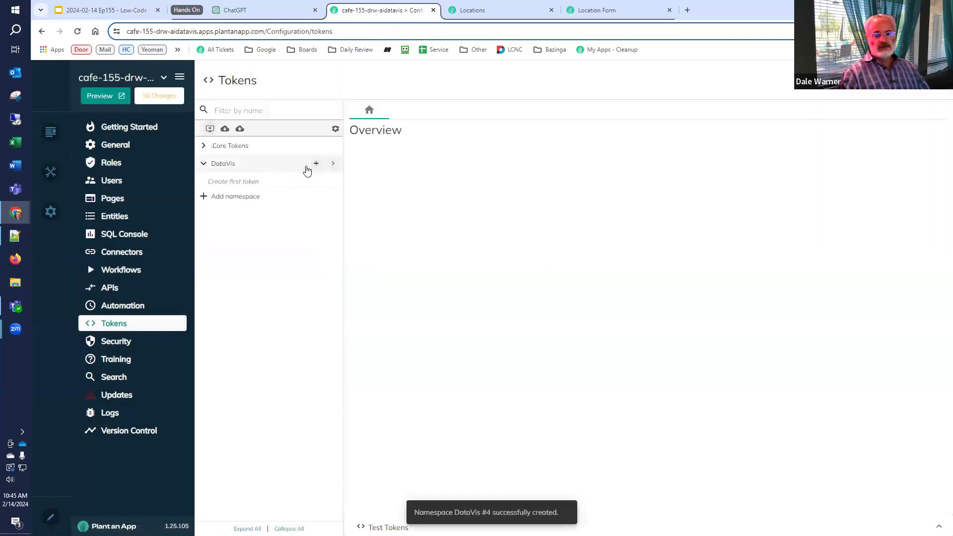
click(315, 164)
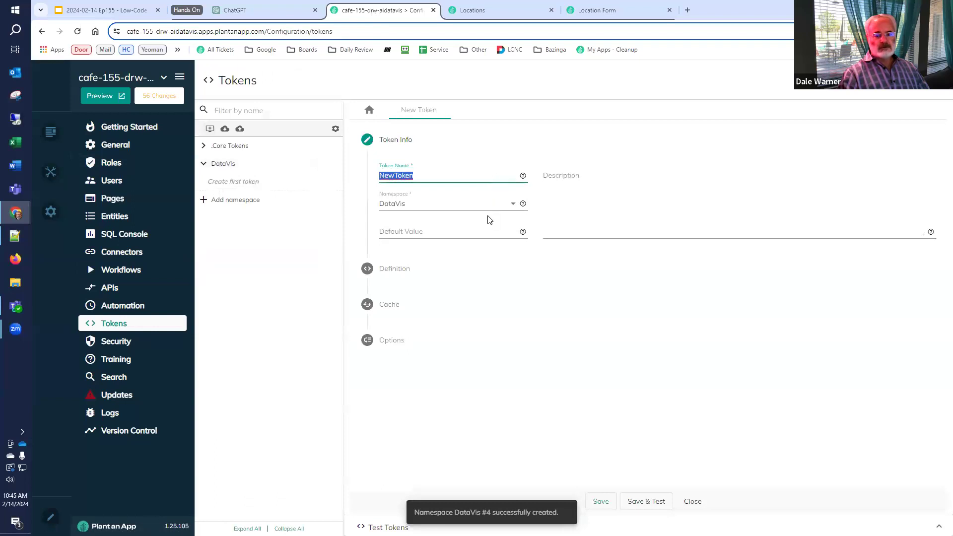
text(GetScript)
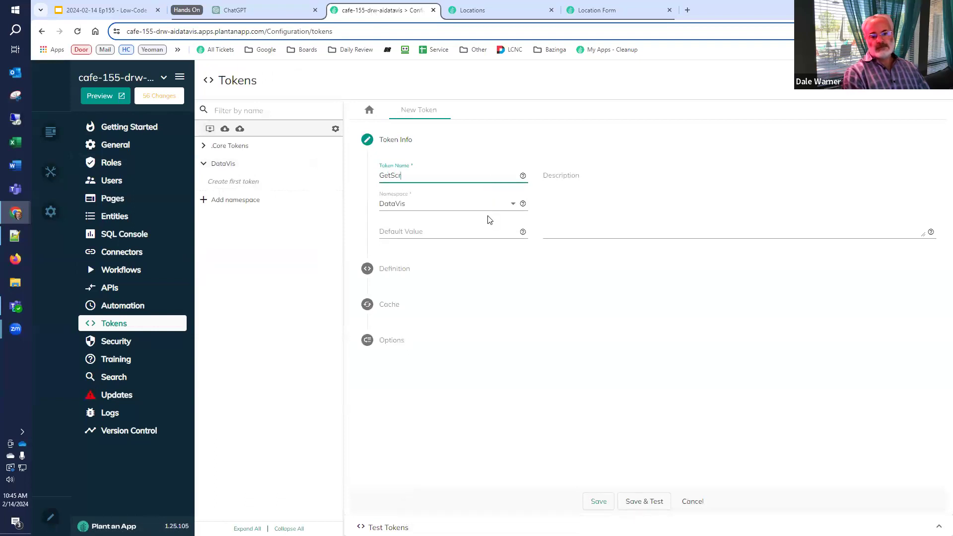
click(401, 272)
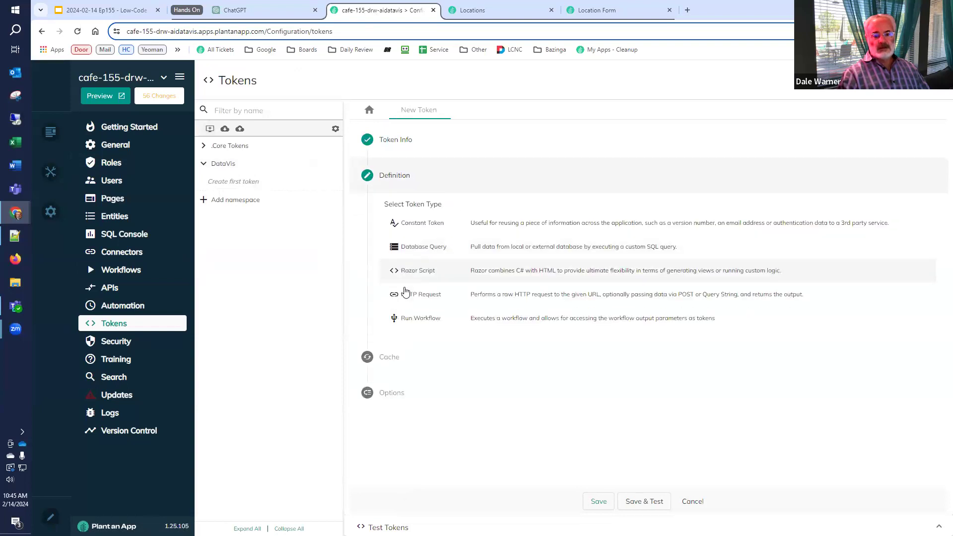
click(408, 318)
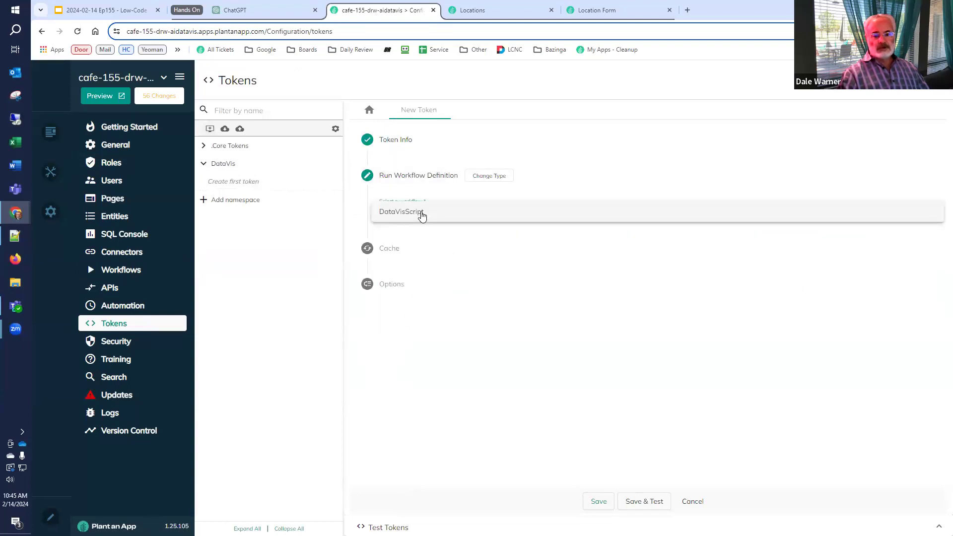
click(422, 214)
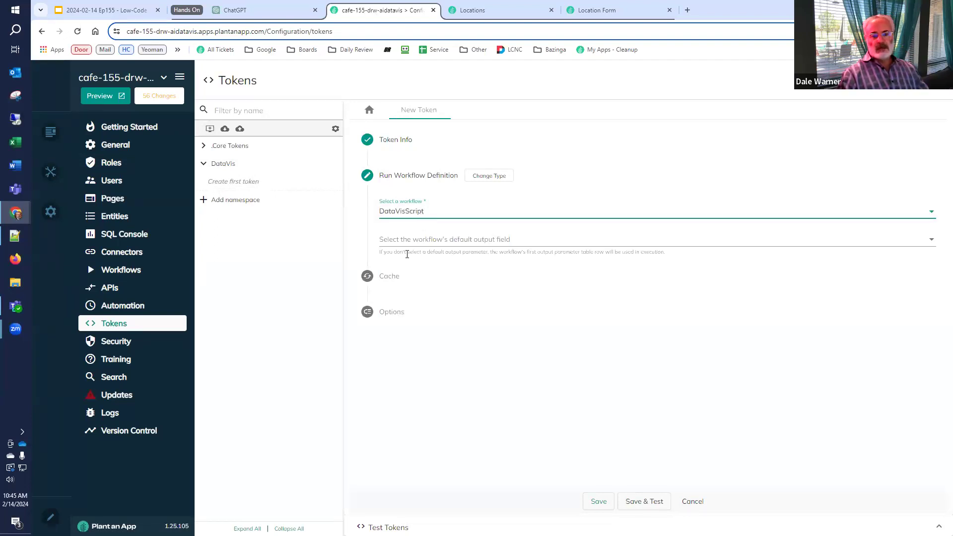
click(410, 240)
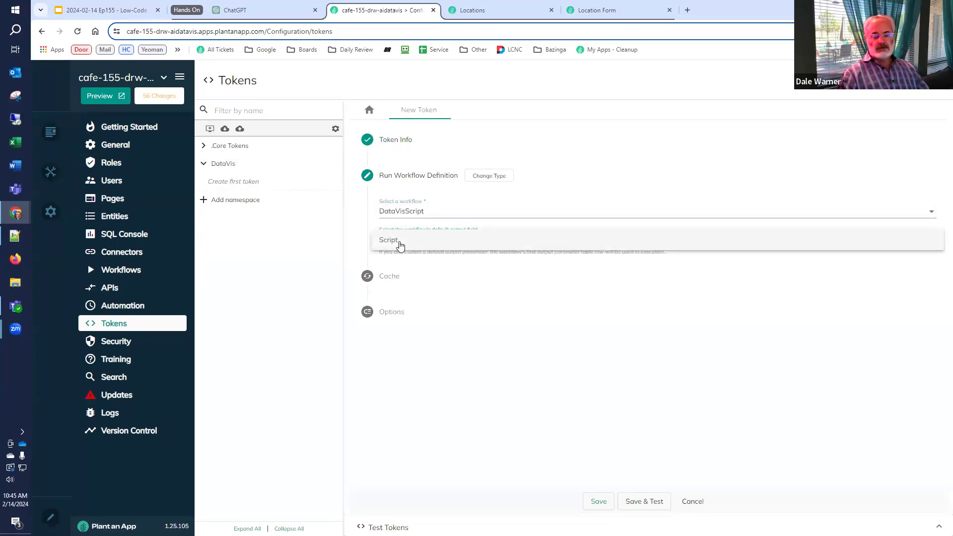
click(396, 242)
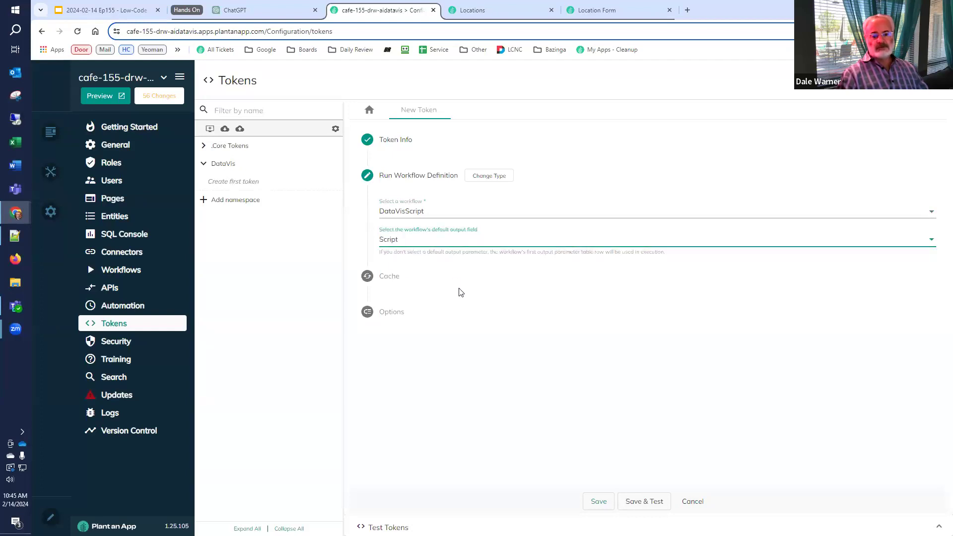
click(626, 501)
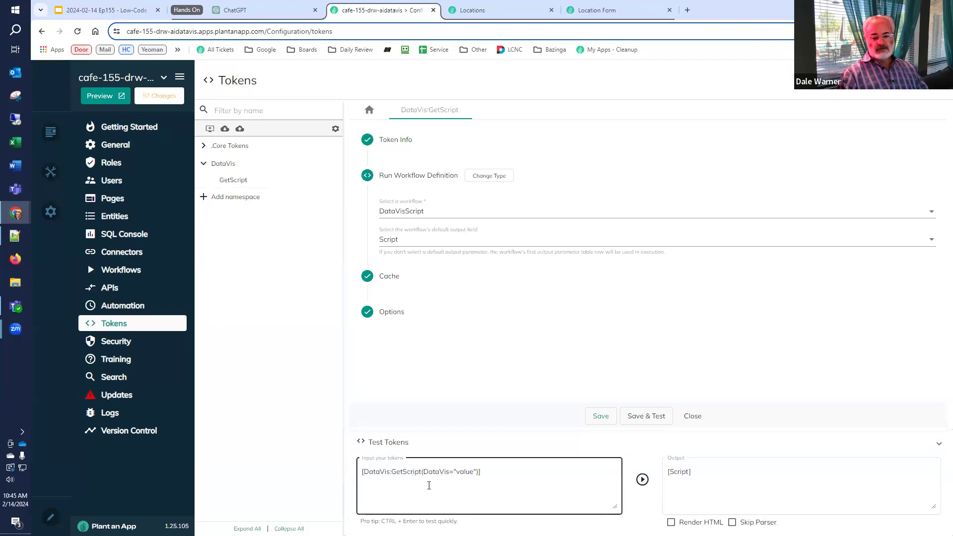
Test the GetScript token with an empty DataVis value, then with DataVis="Chart"
double_click(463, 472)
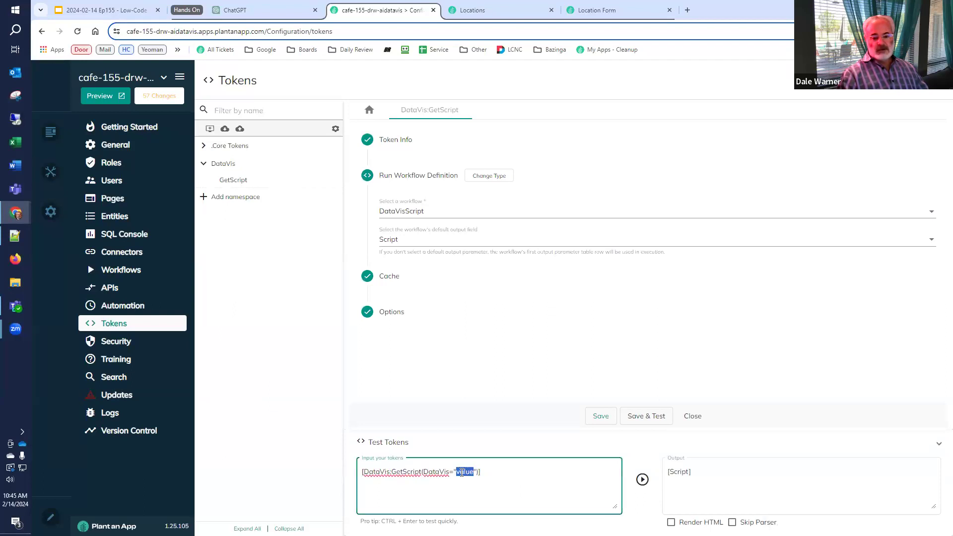
key(BackSpace)
click(642, 480)
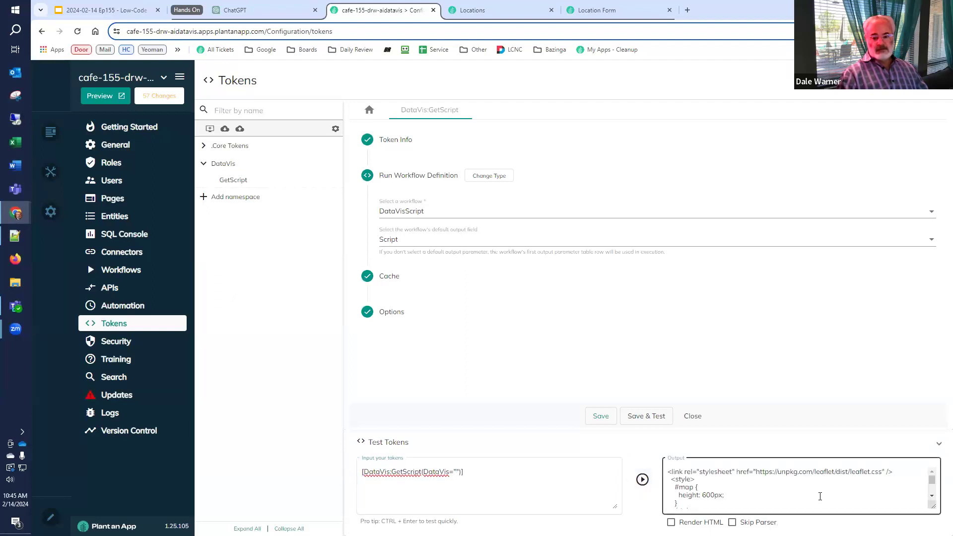
click(585, 493)
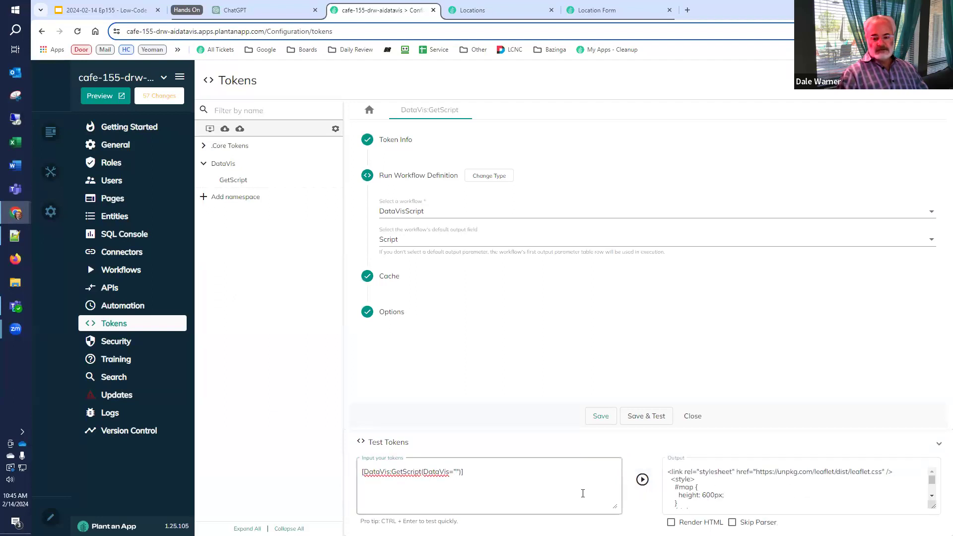
click(456, 471)
text(Chart)
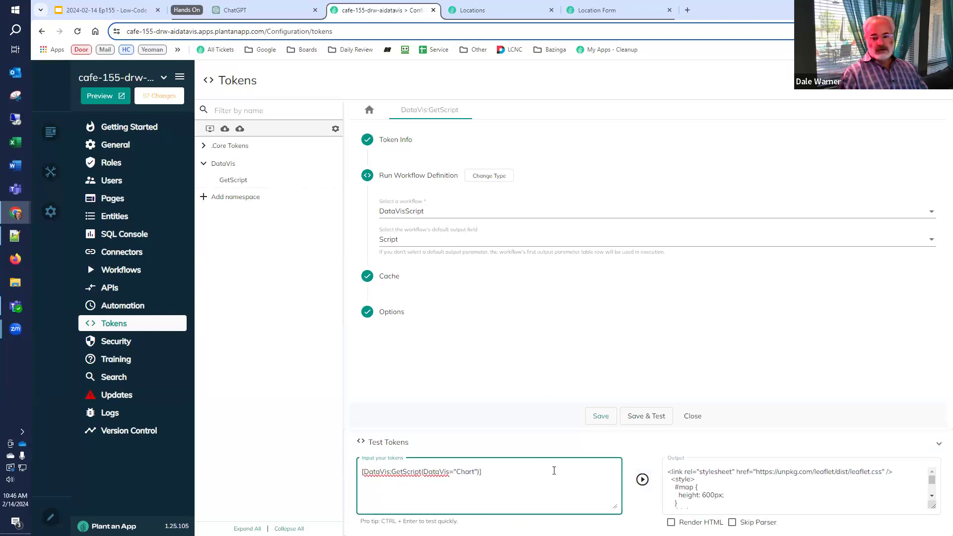
click(641, 480)
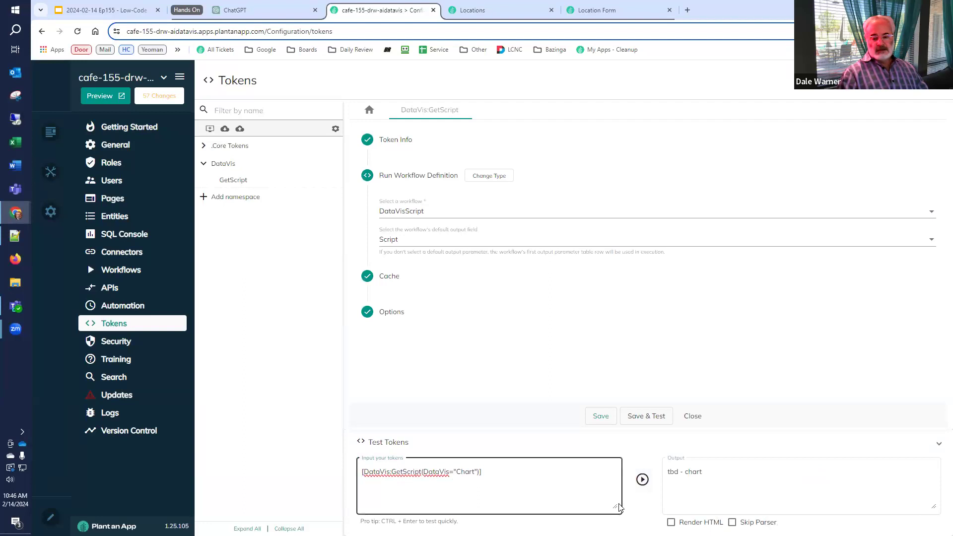
Test the GetScript token with DataVis="xxx" and inspect the Script output
double_click(465, 473)
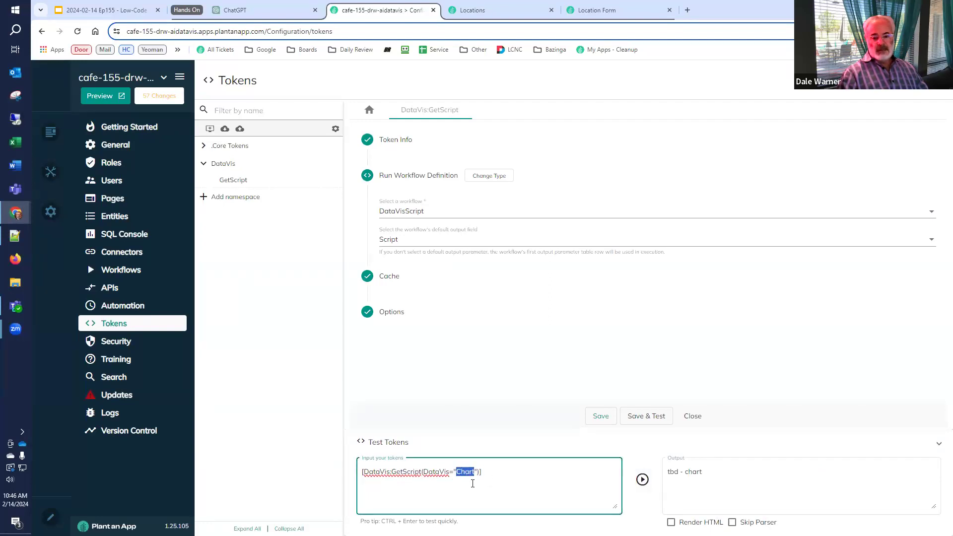
text(xxx)
click(643, 479)
drag(726, 473, 662, 474)
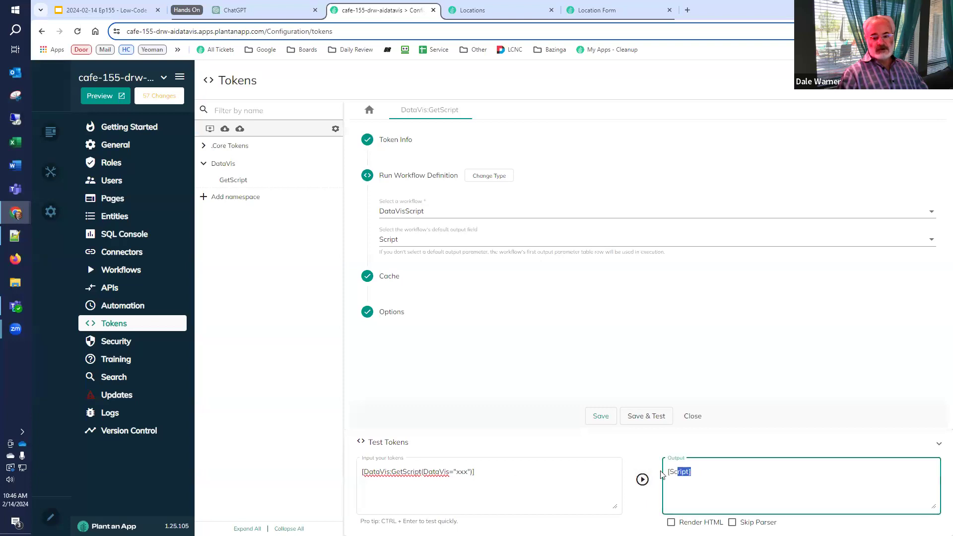
click(643, 459)
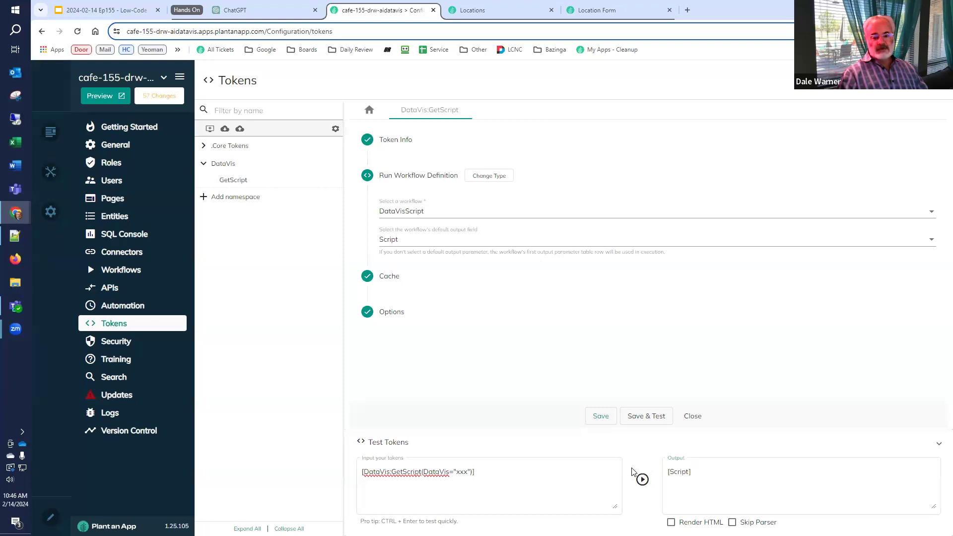
Test with DataVis="default" to get the Leaflet map script, and select the token expression
click(398, 514)
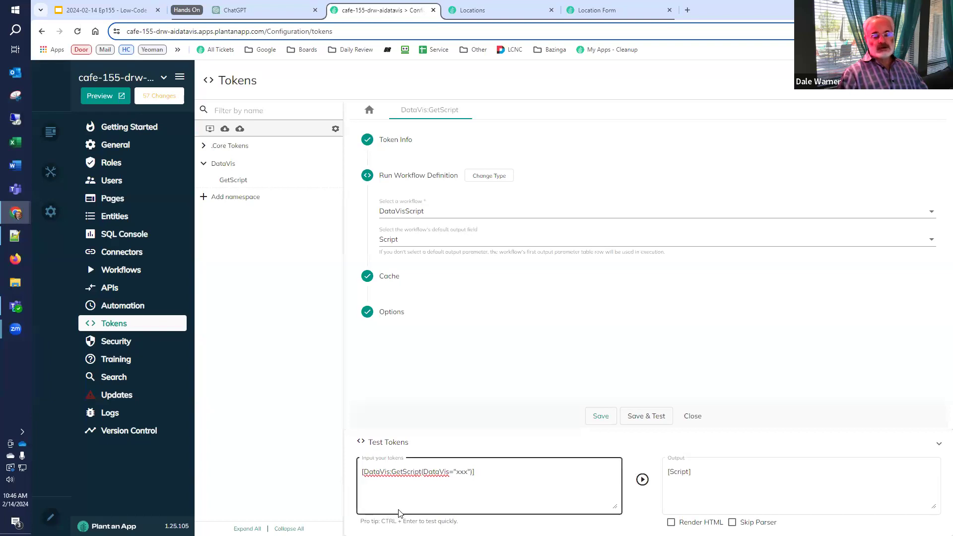
double_click(462, 471)
key(BackSpace)
text(default)
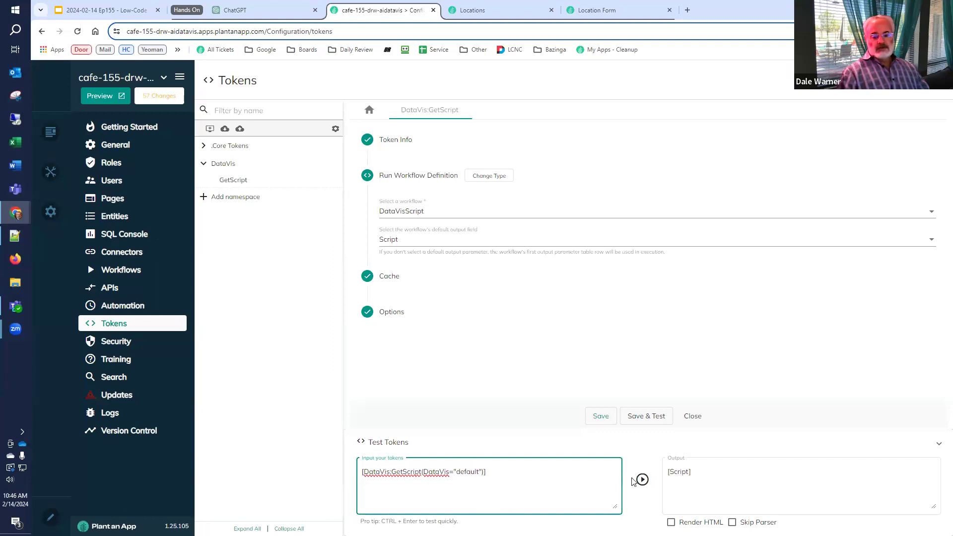
click(642, 480)
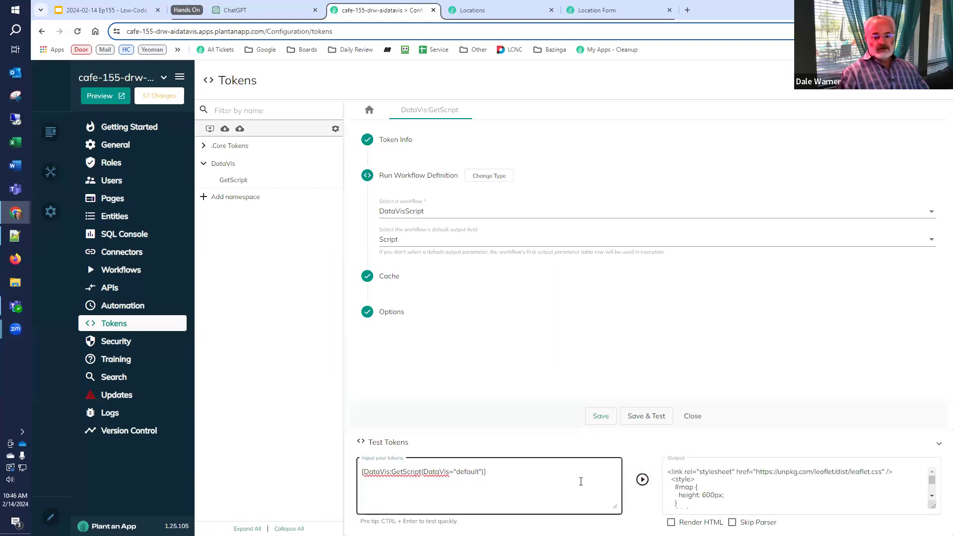
drag(575, 477, 336, 480)
key(ctrl+c)
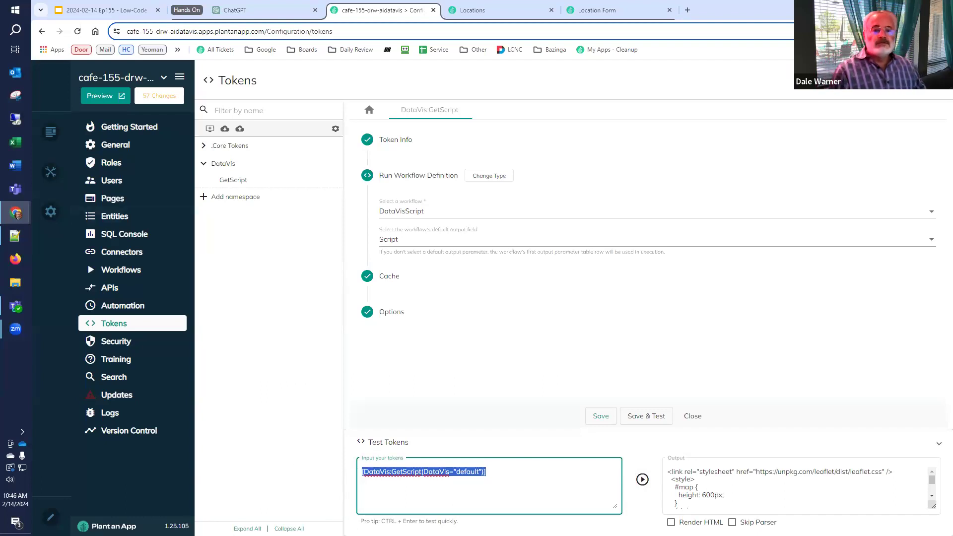
click(102, 11)
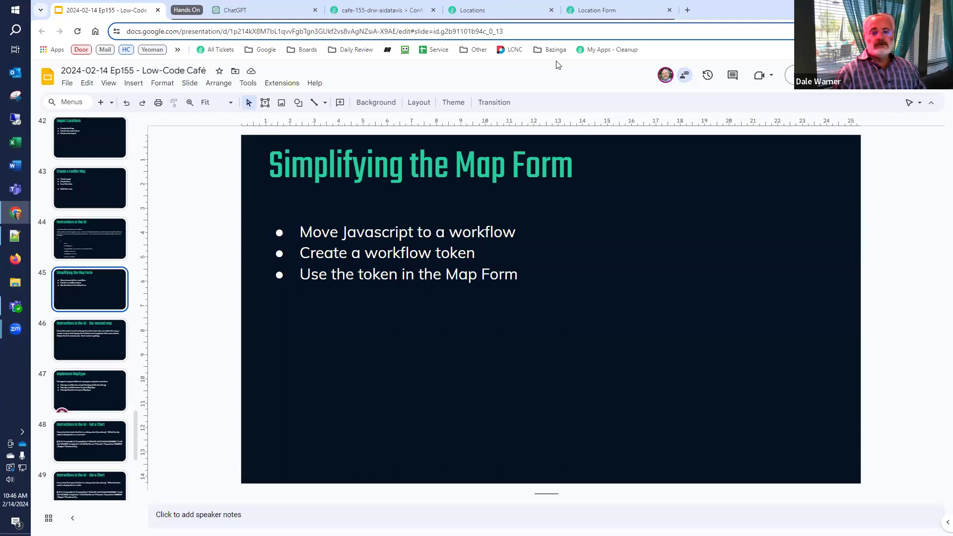
Delete all the Leaflet map code from the Location Form's DataVis static-text Content field
click(515, 18)
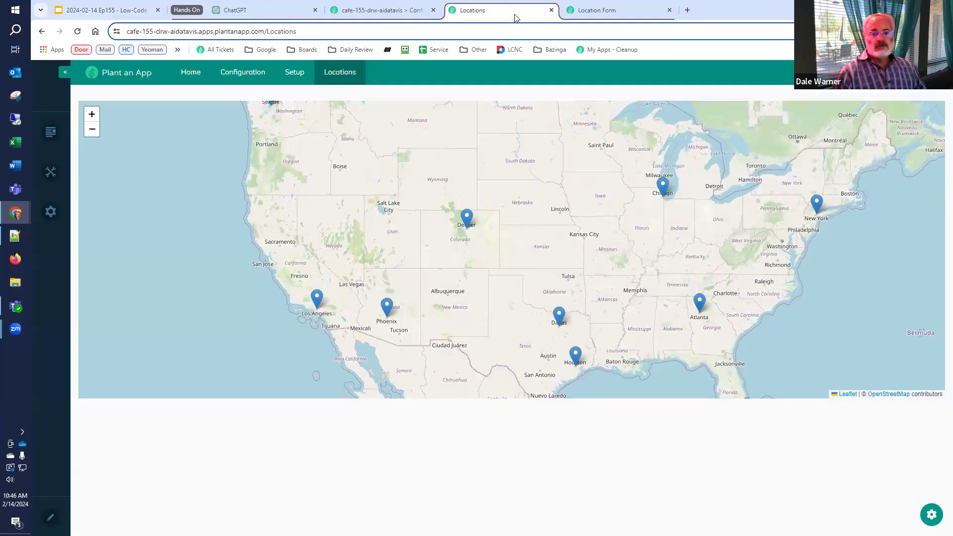
click(589, 12)
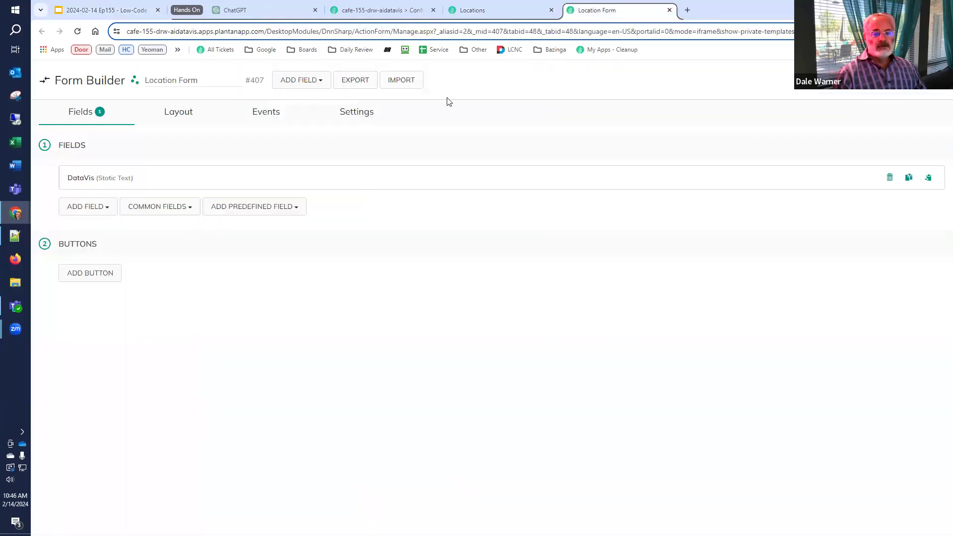
click(127, 182)
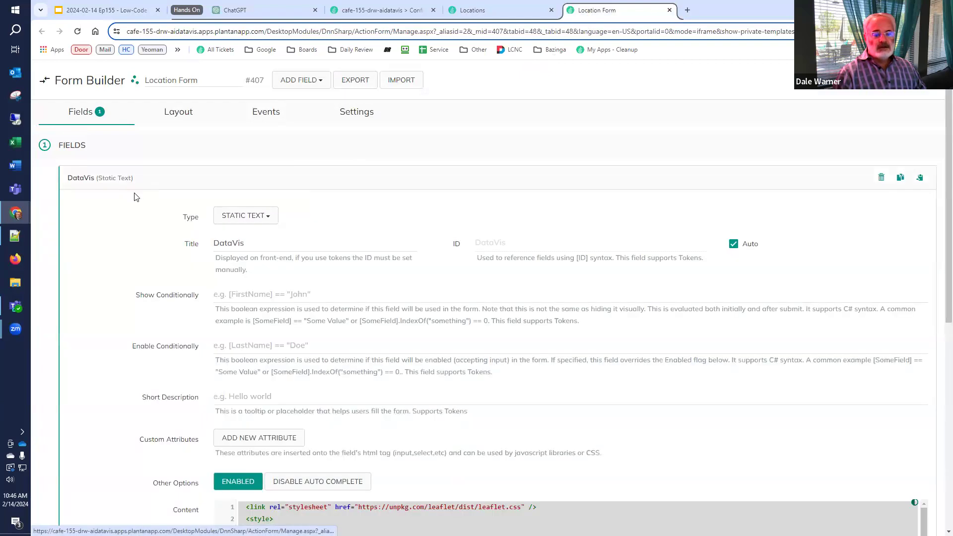
scroll(178, 256, down, 4)
scroll(249, 347, down, 2)
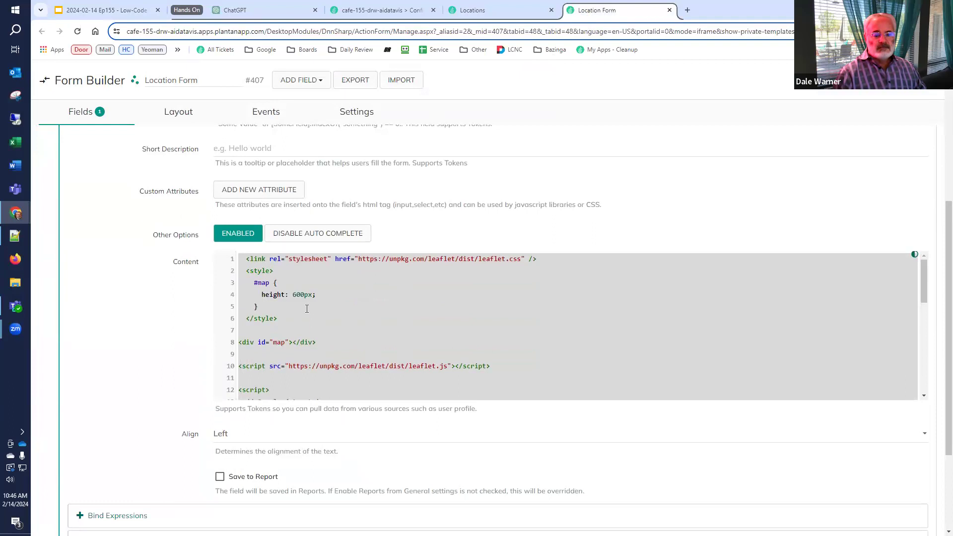
click(323, 307)
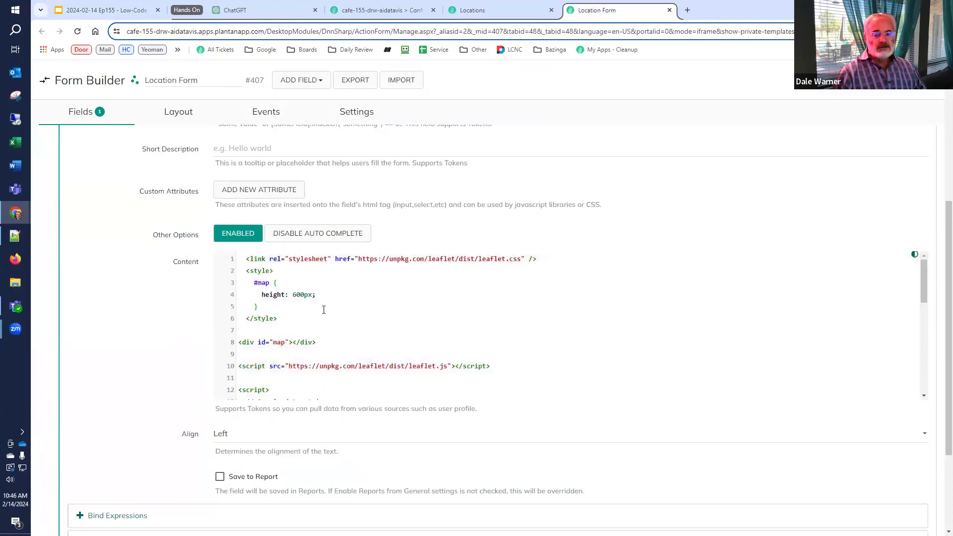
scroll(323, 310, up, 4)
key(ctrl+a)
key(Delete)
Add an On PreInit Create/Update Tokens action setting token DataVis to the pasted GetScript expression
scroll(335, 431, up, 2)
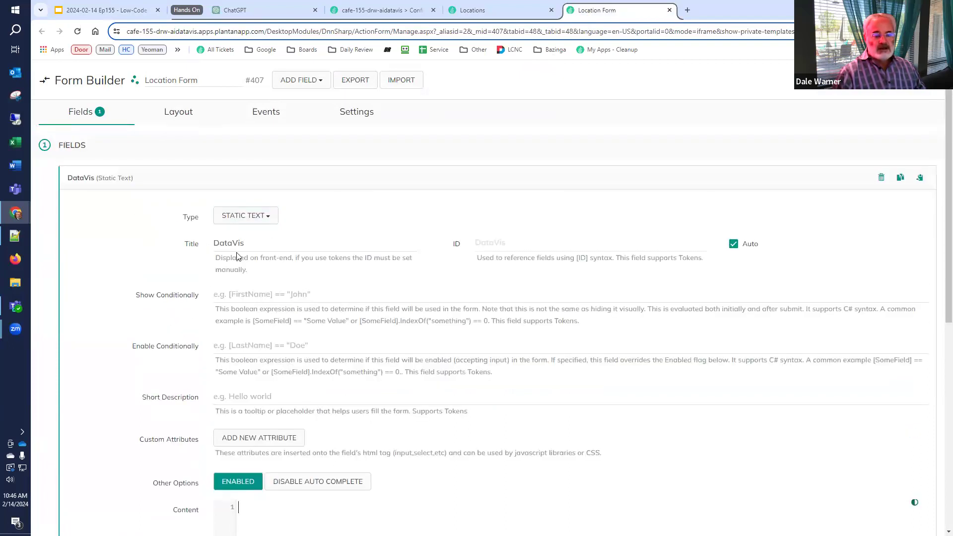
click(117, 180)
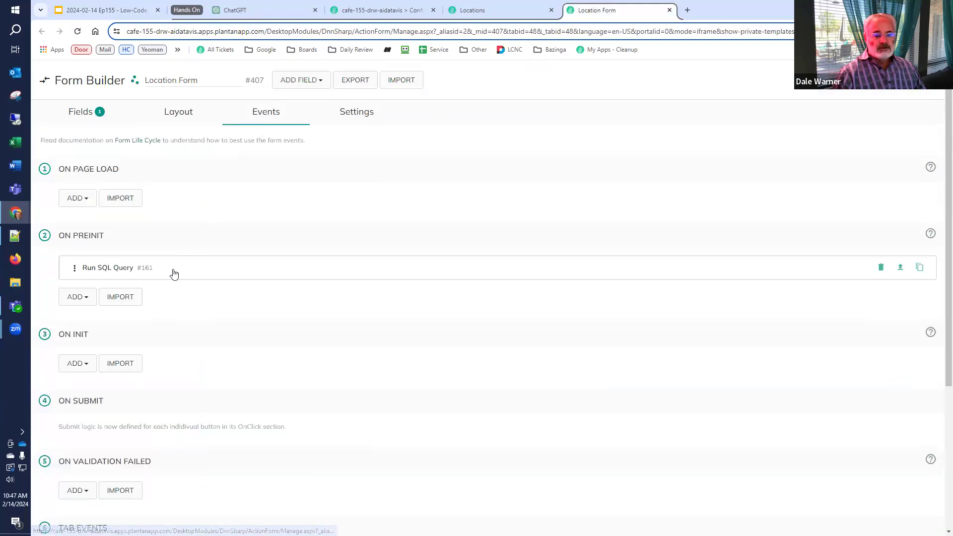
click(78, 297)
text(tok)
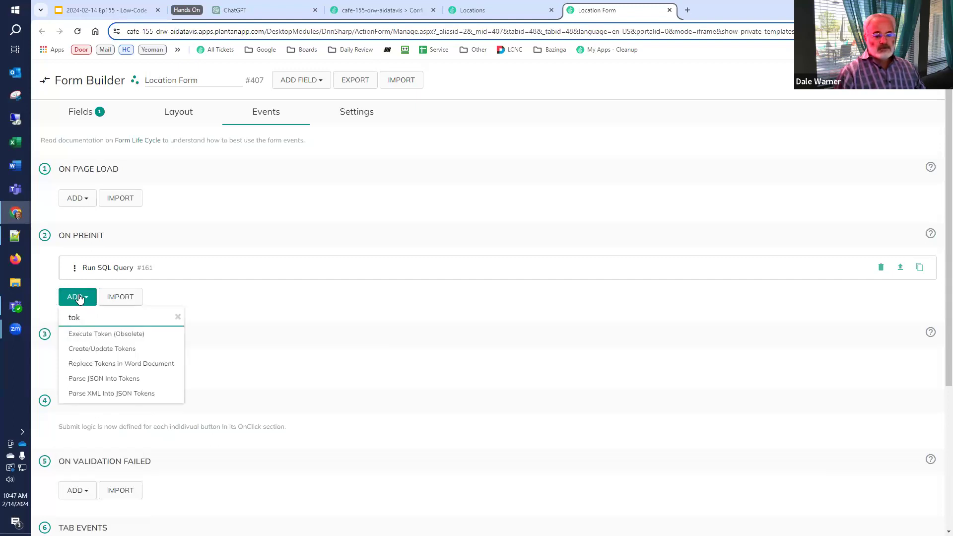
click(80, 349)
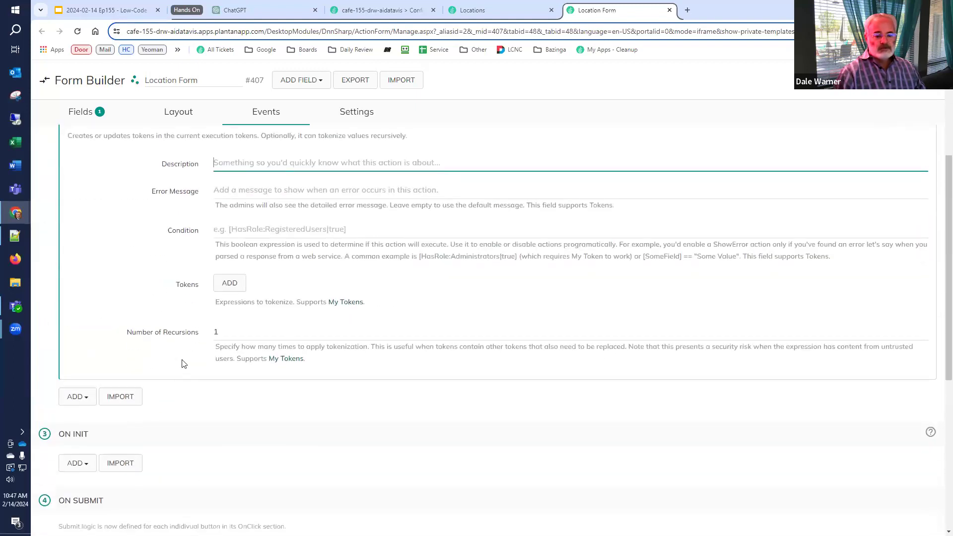
click(229, 284)
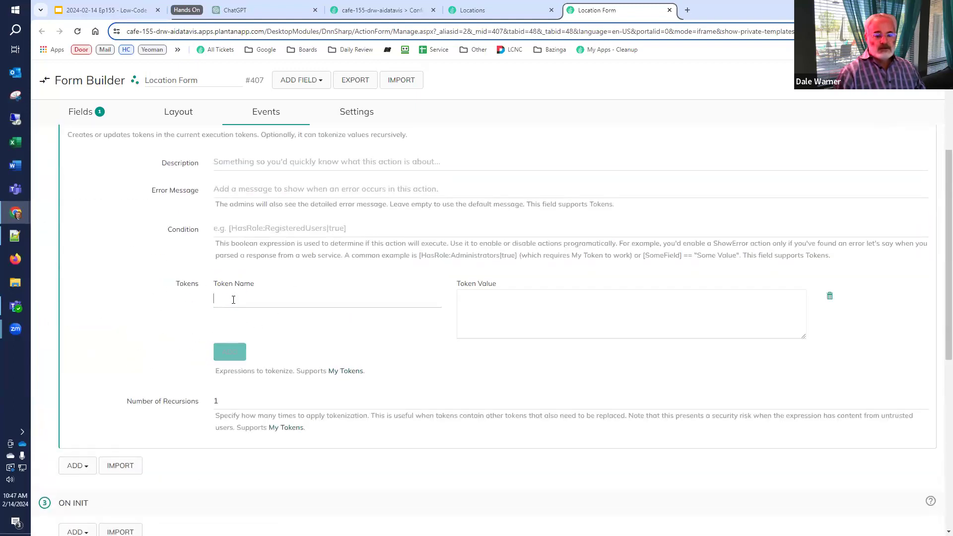
text(D)
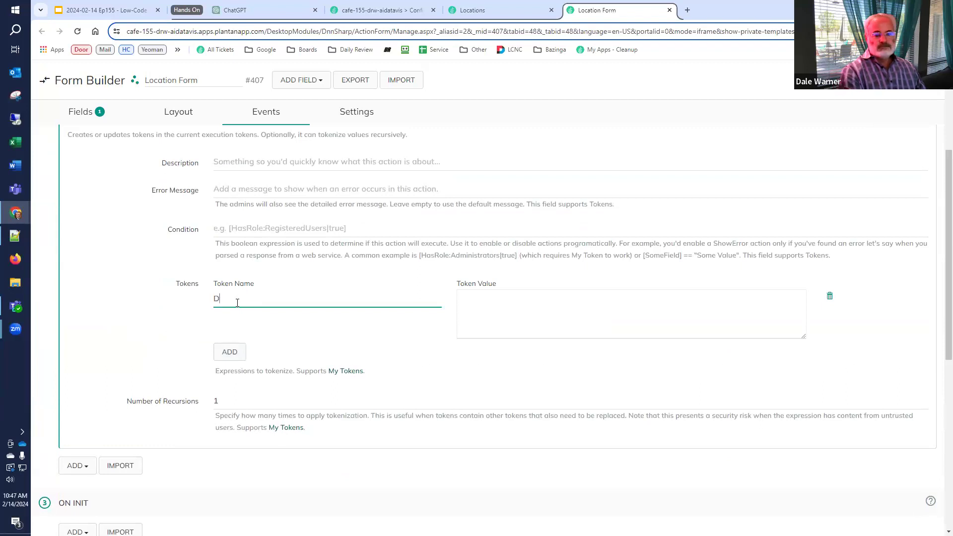
text(ataVis)
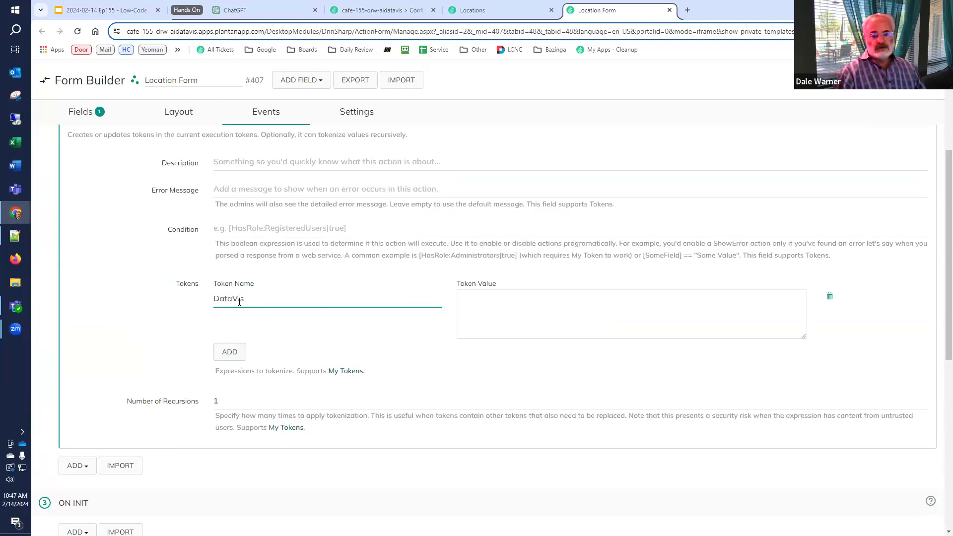
click(544, 320)
key(ctrl+v)
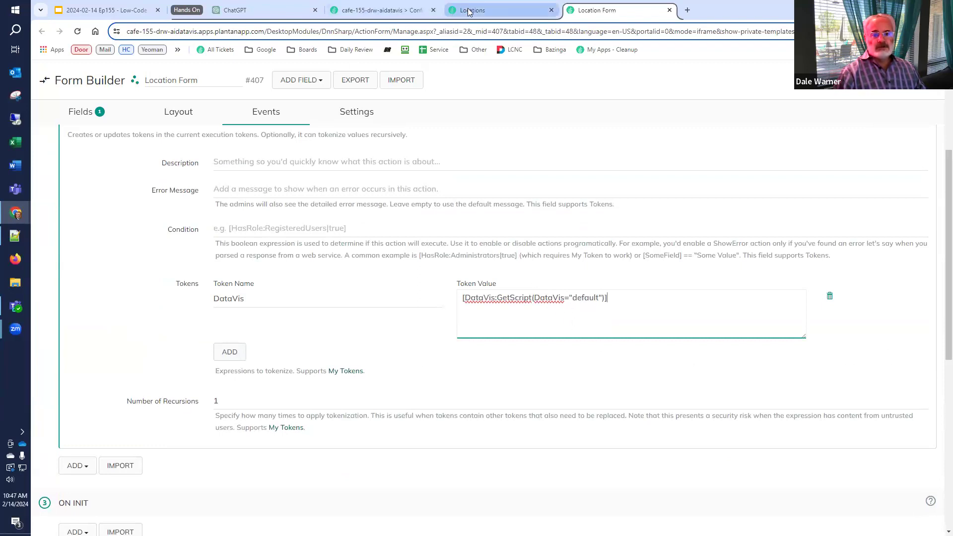
click(395, 12)
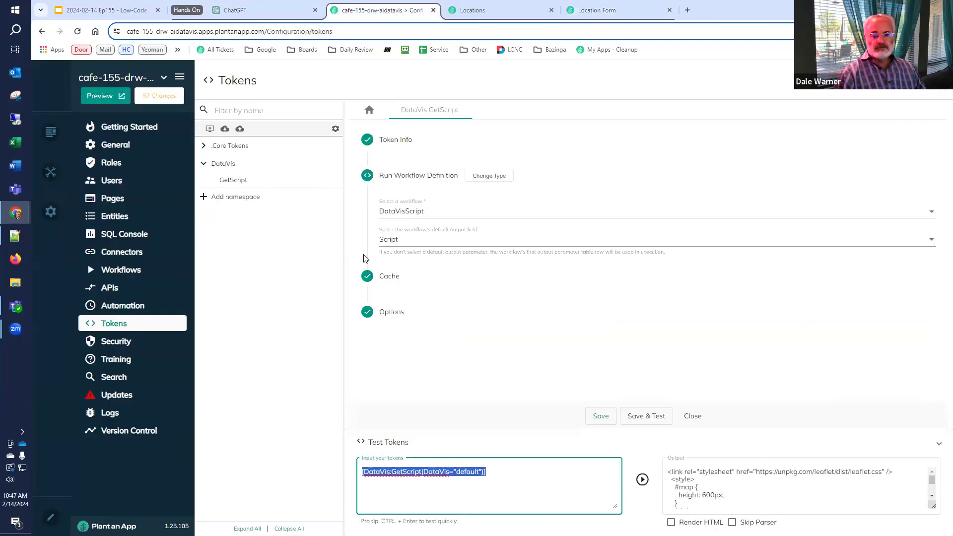
click(127, 270)
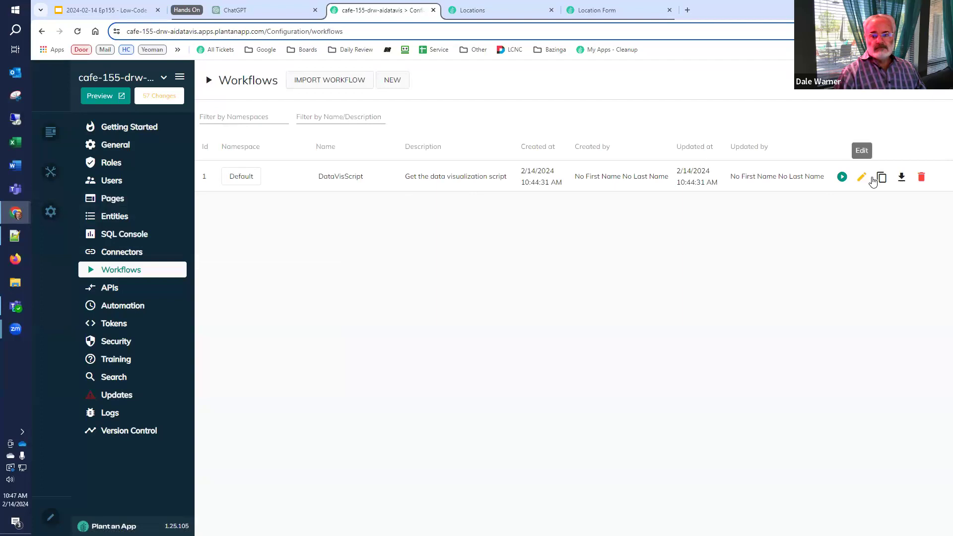
click(864, 179)
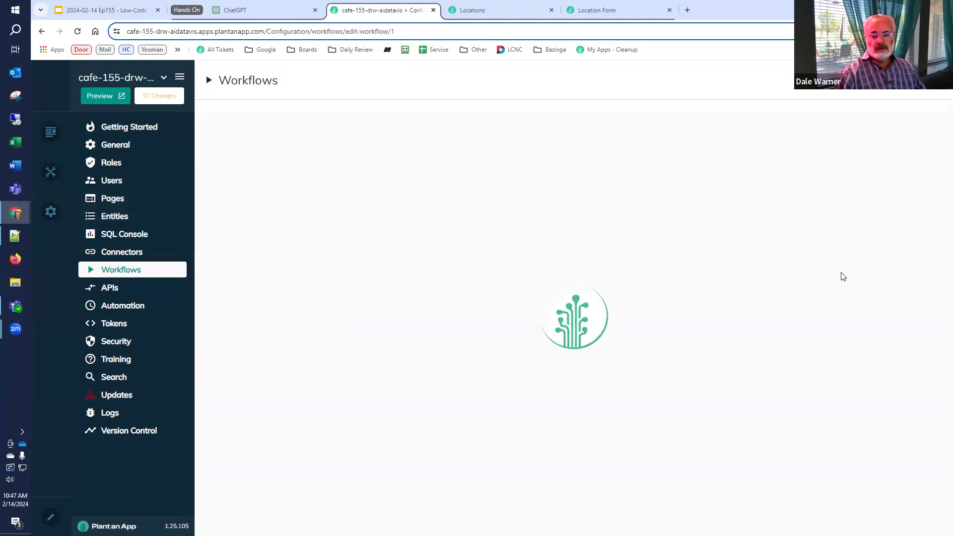
double_click(456, 194)
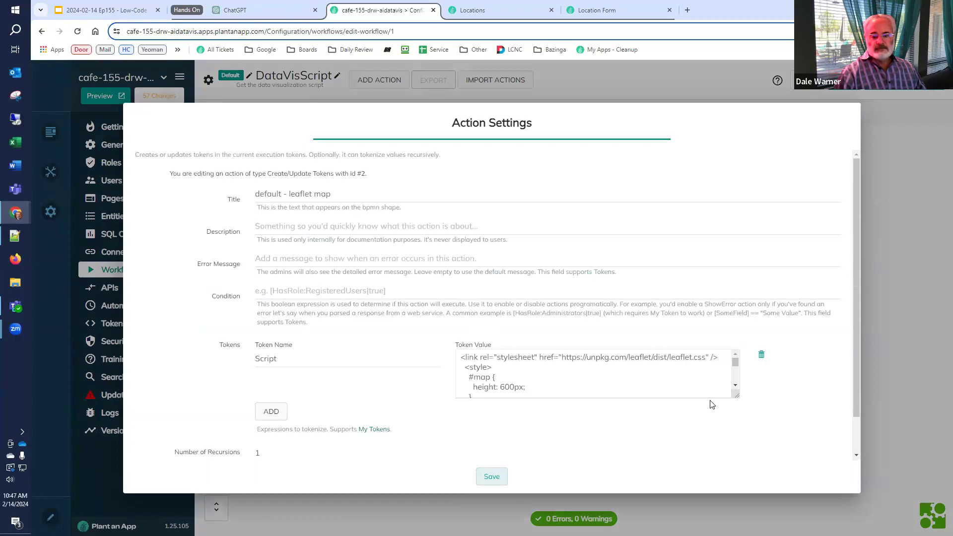
drag(738, 396, 745, 476)
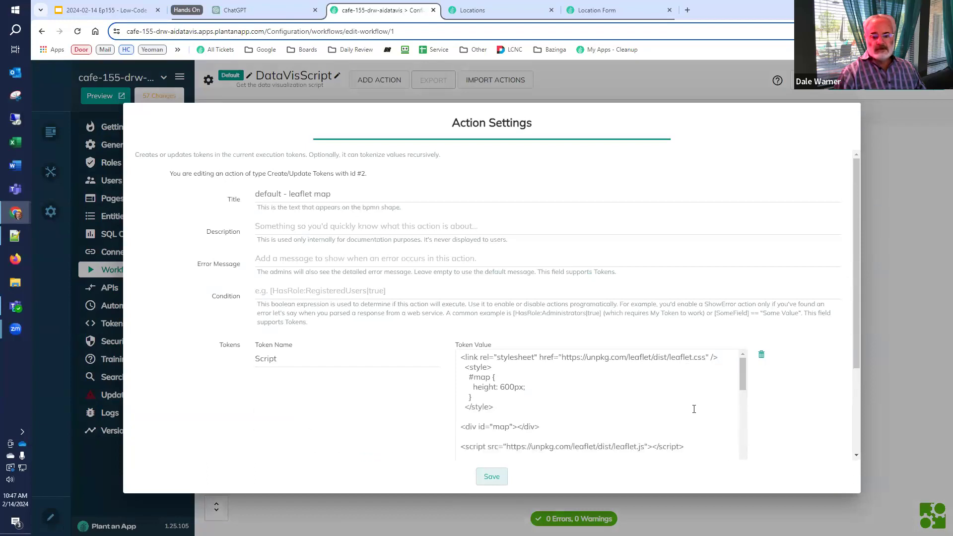
scroll(694, 409, down, 3)
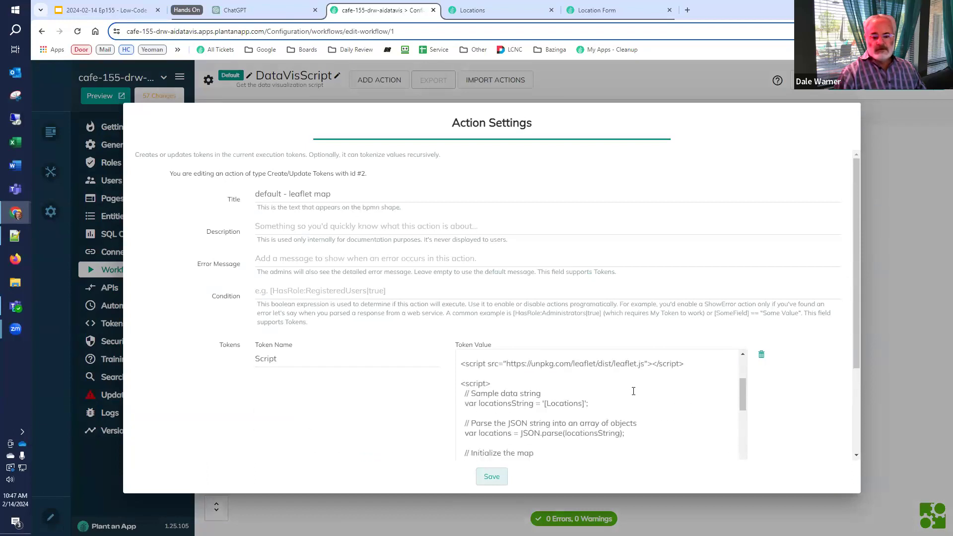
scroll(624, 396, down, 3)
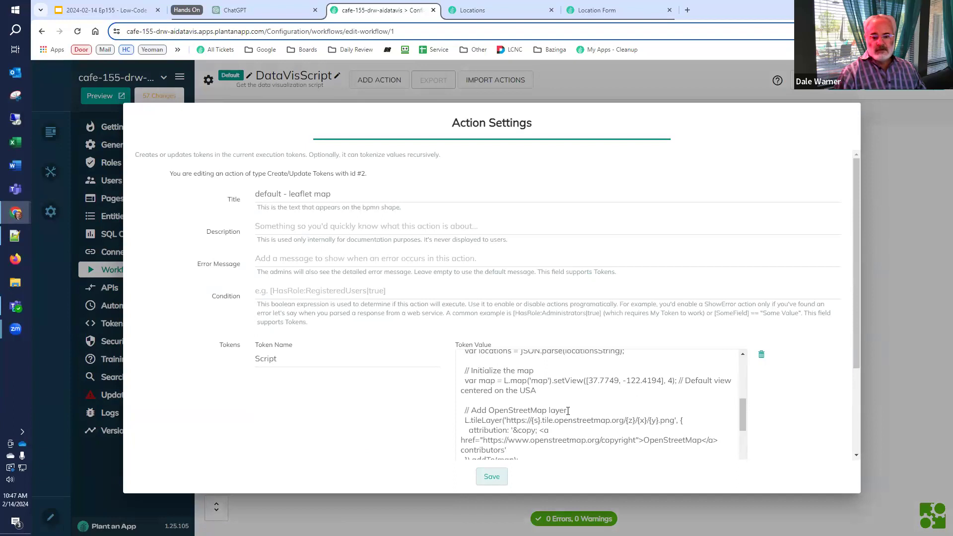
scroll(568, 412, down, 3)
scroll(568, 411, up, 3)
scroll(570, 410, up, 3)
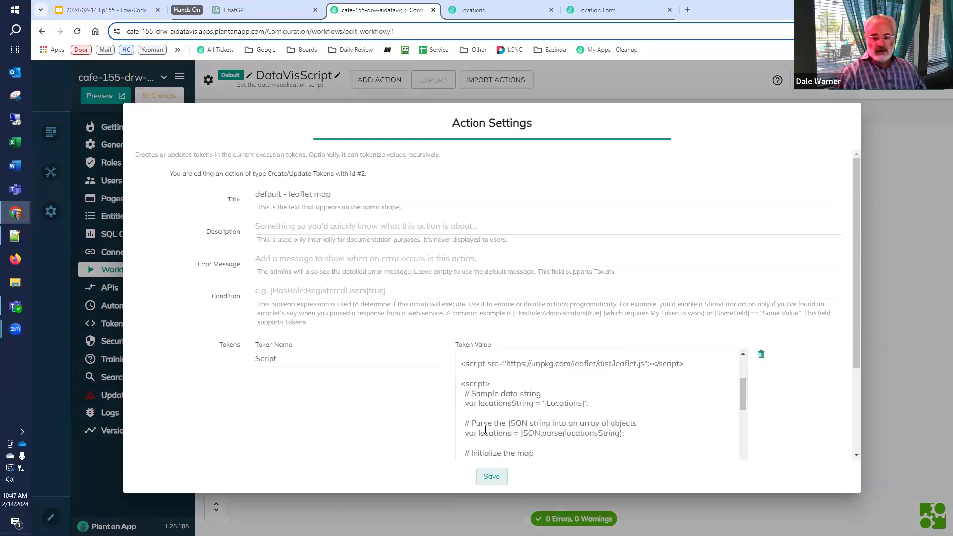
drag(545, 405, 586, 405)
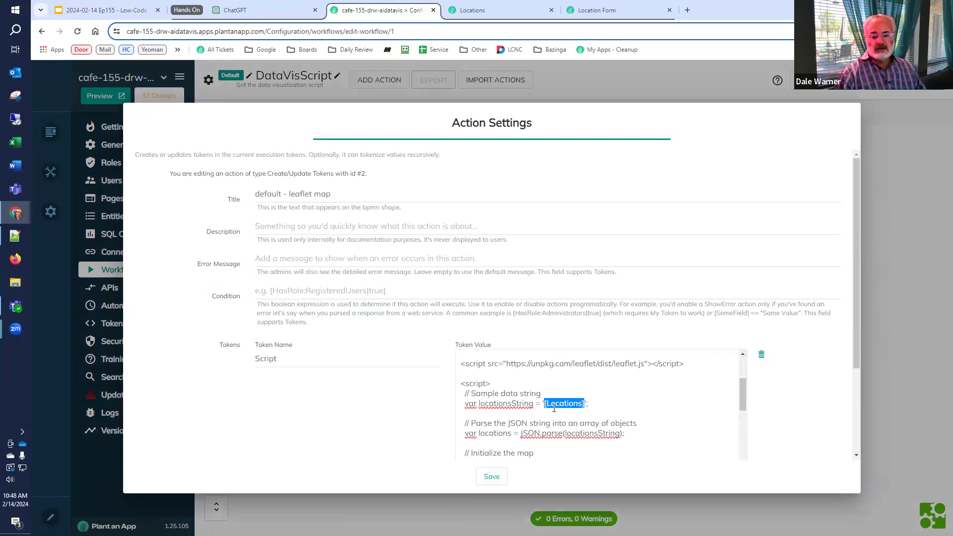
Set the Create/Update Tokens action's Number of Recursions to 2 and save
click(596, 10)
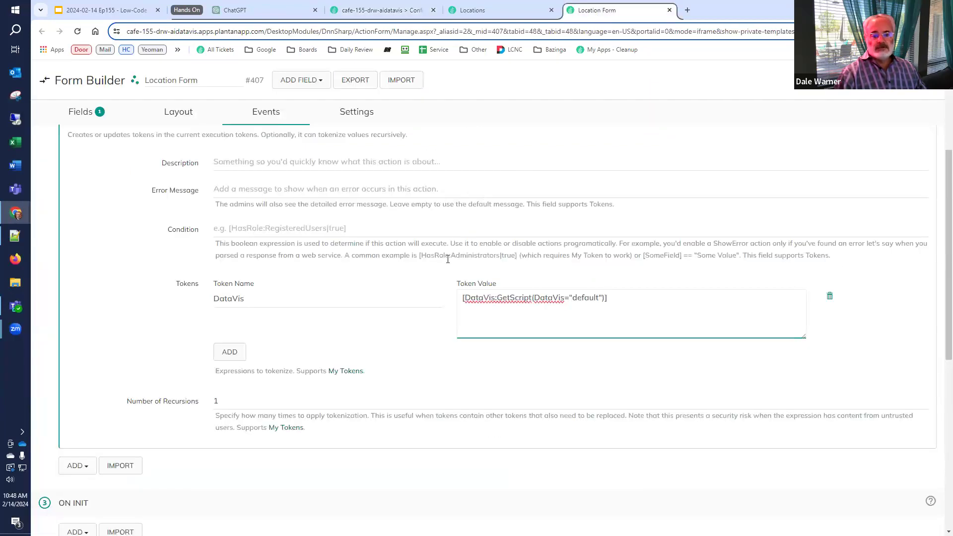
drag(607, 297, 427, 280)
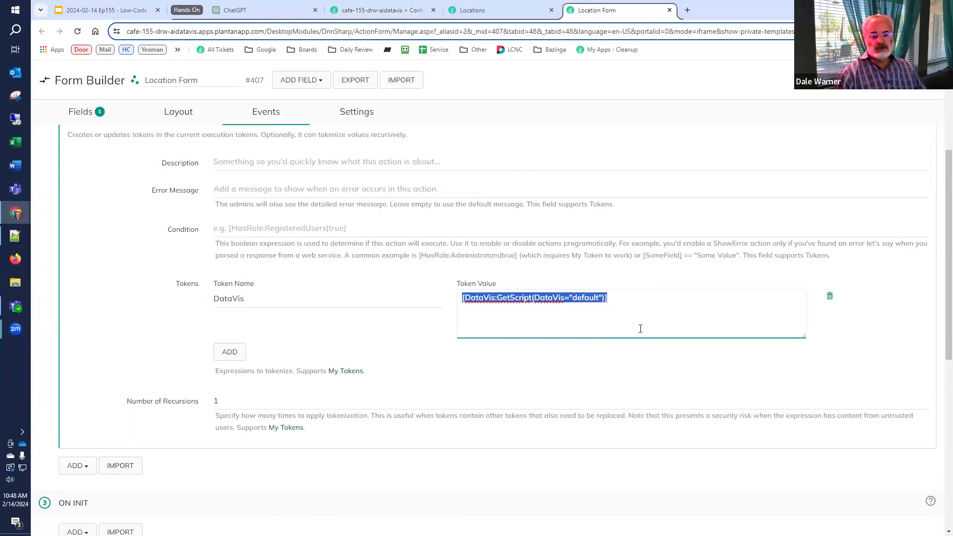
double_click(226, 406)
text(2)
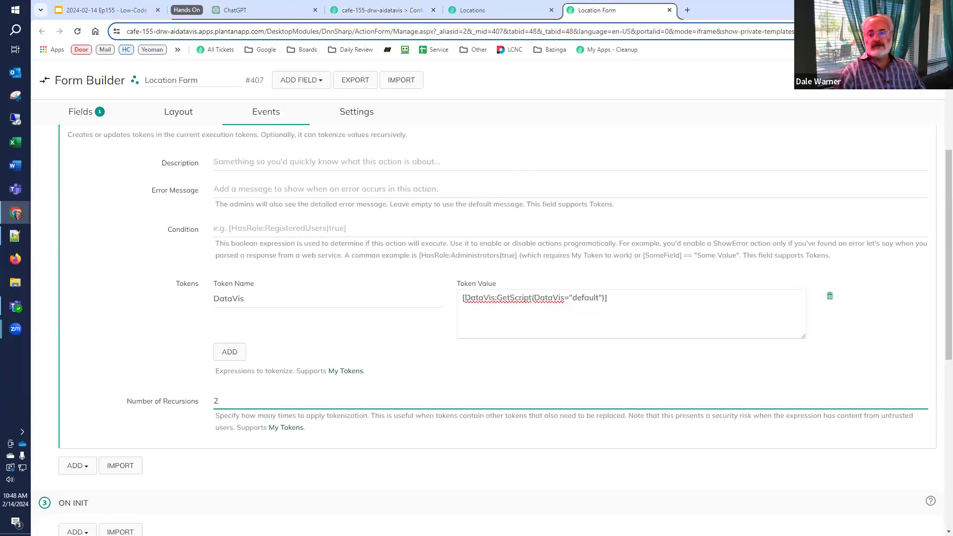
click(894, 80)
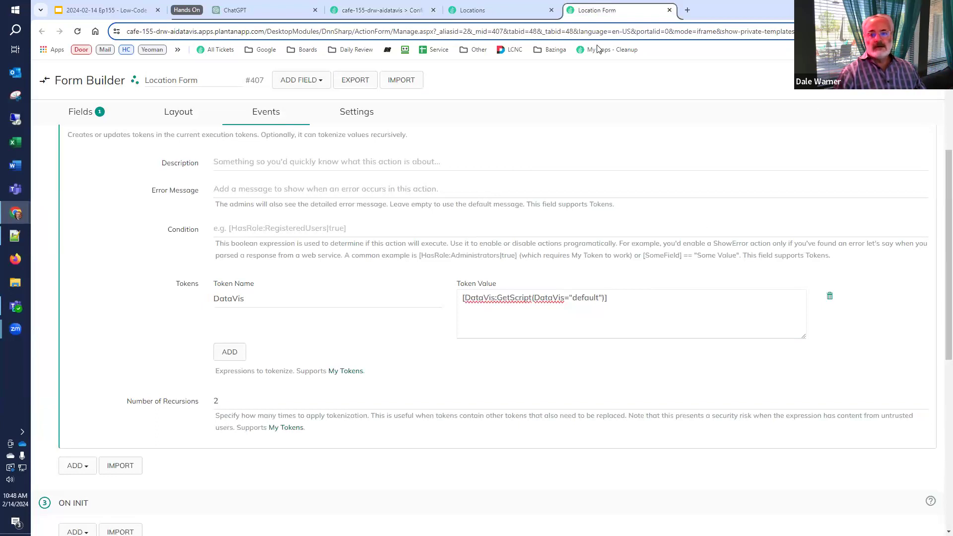
Reload the Locations page to confirm the map still shows all location pins
click(482, 10)
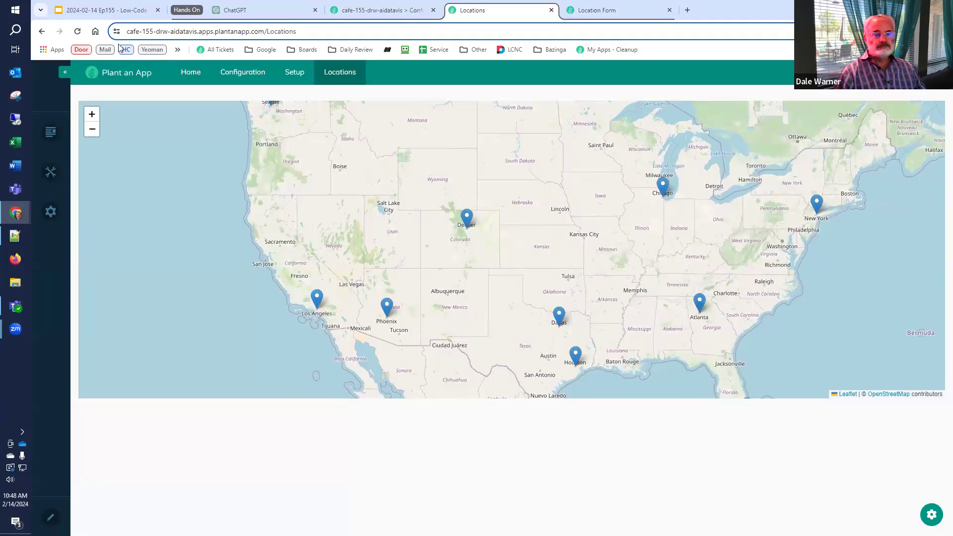
click(77, 32)
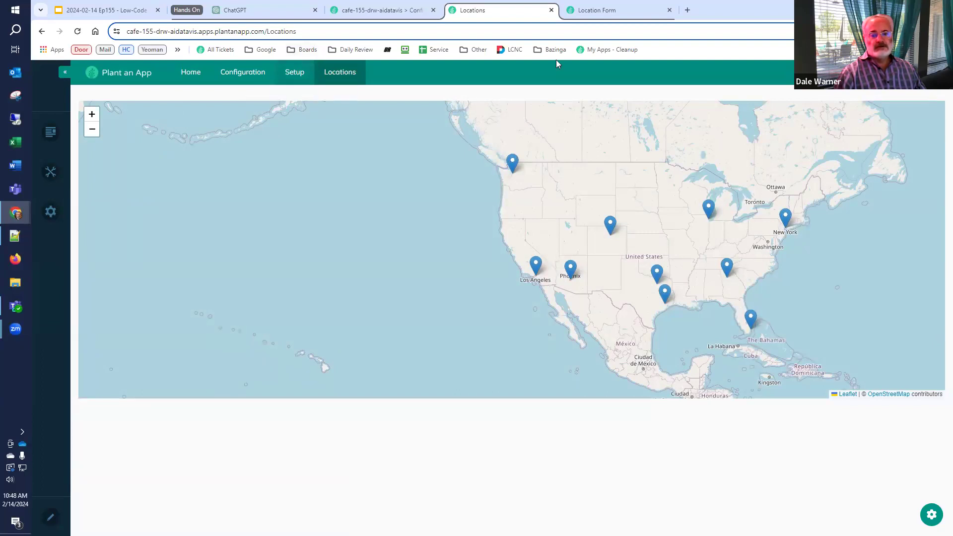
click(588, 12)
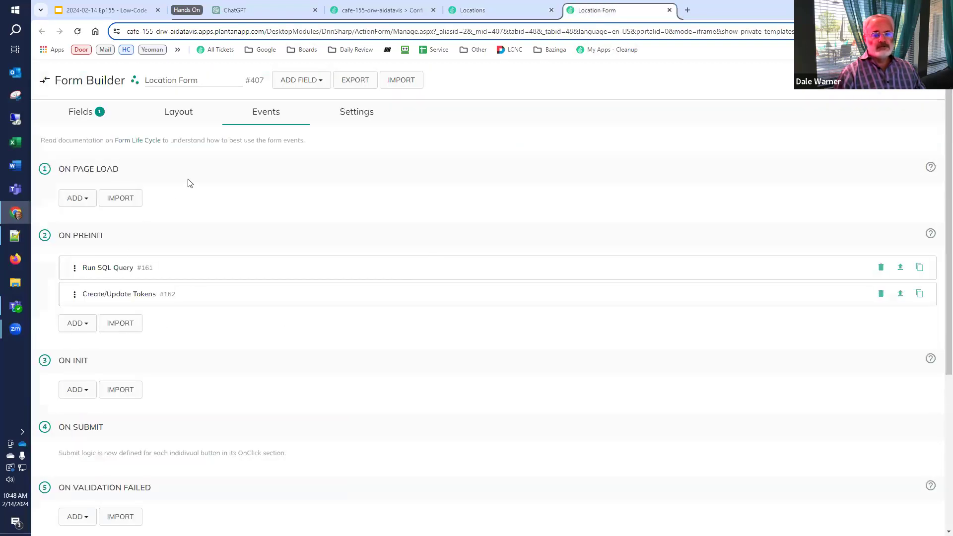
Replace the hard-coded default in the DataVis token value with [get:datavis=default] and save
click(119, 294)
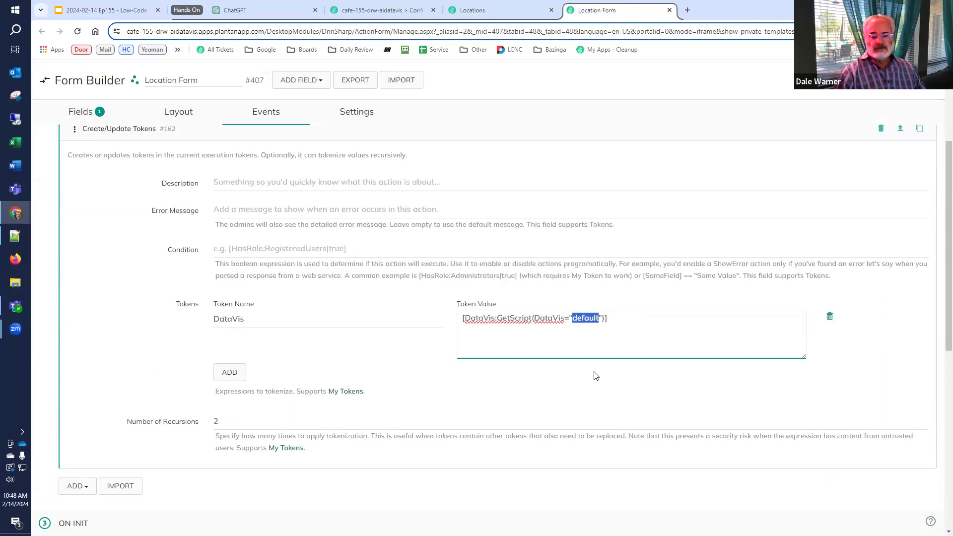
key(BackSpace)
text([]get:datav)
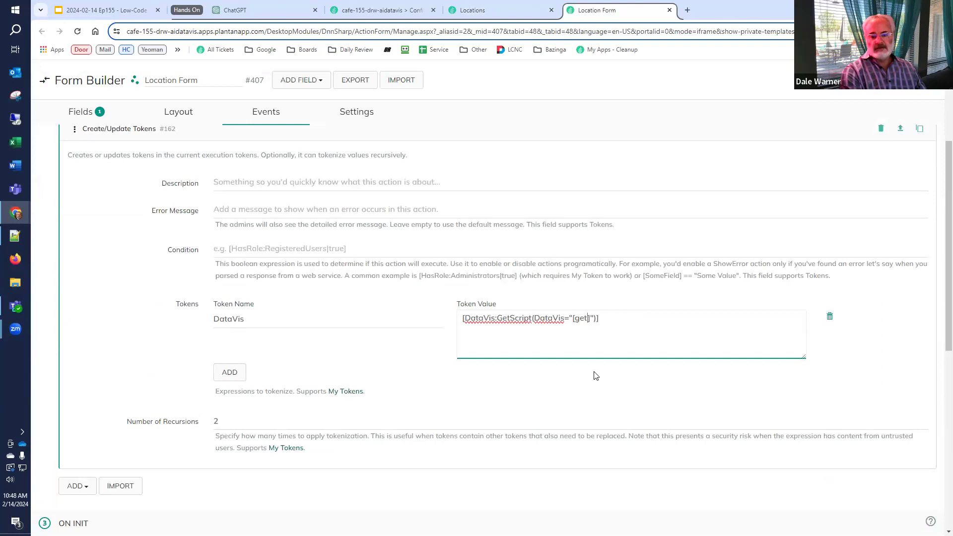
text(is)
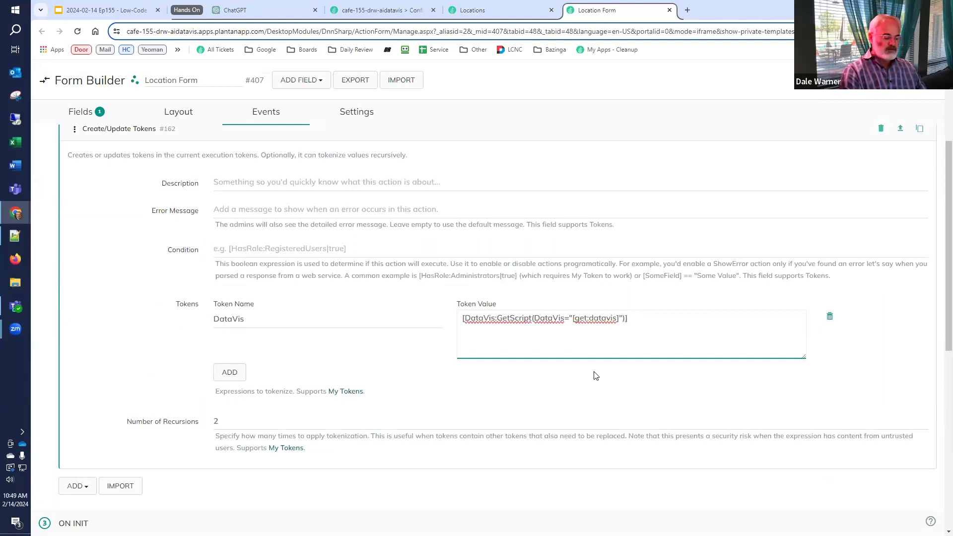
text(=default)
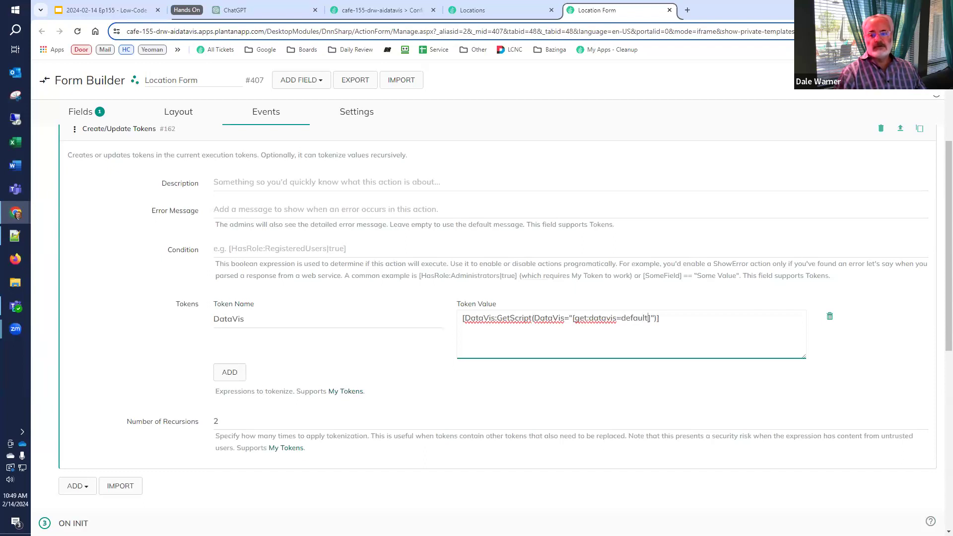
click(896, 80)
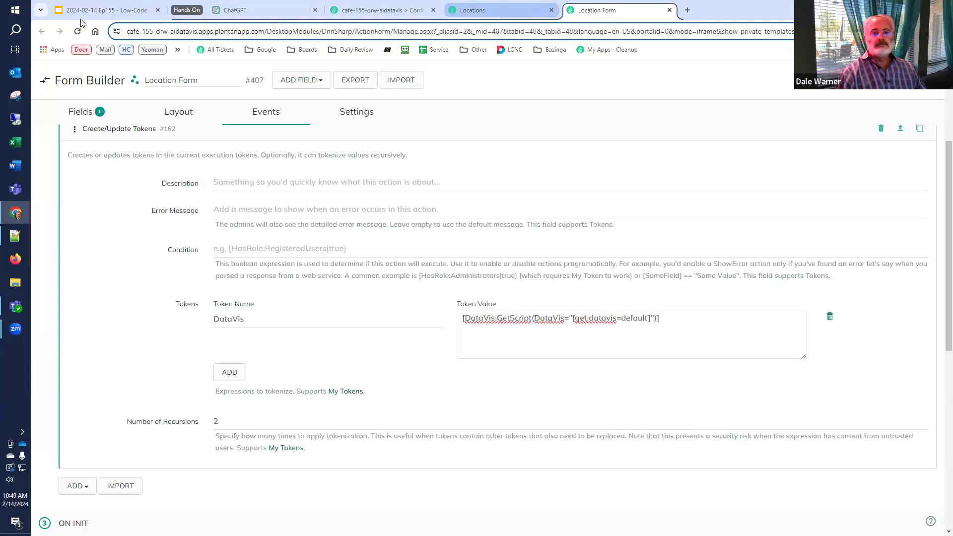
click(502, 11)
Reload the Locations page with ?datavis=Chart appended, showing the 'tbd - chart' placeholder
click(77, 31)
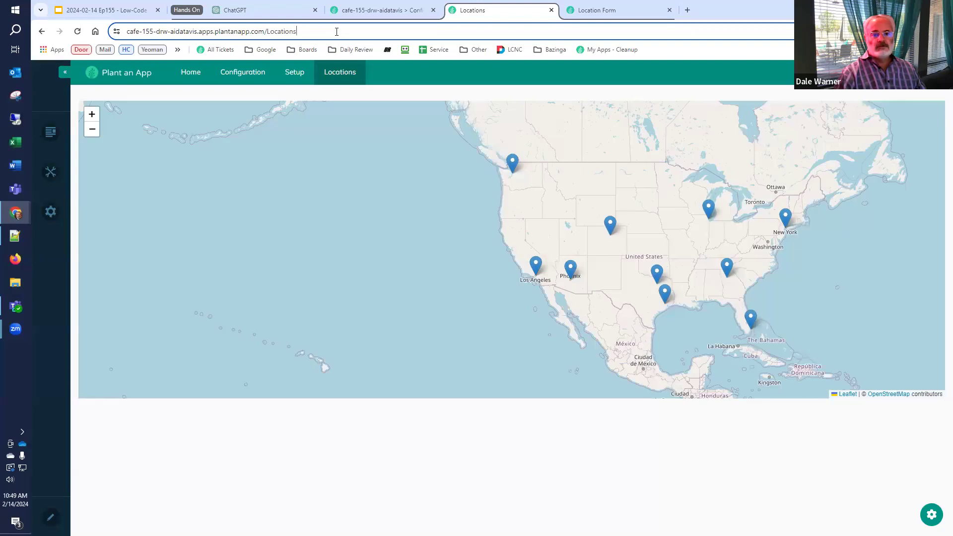
click(343, 31)
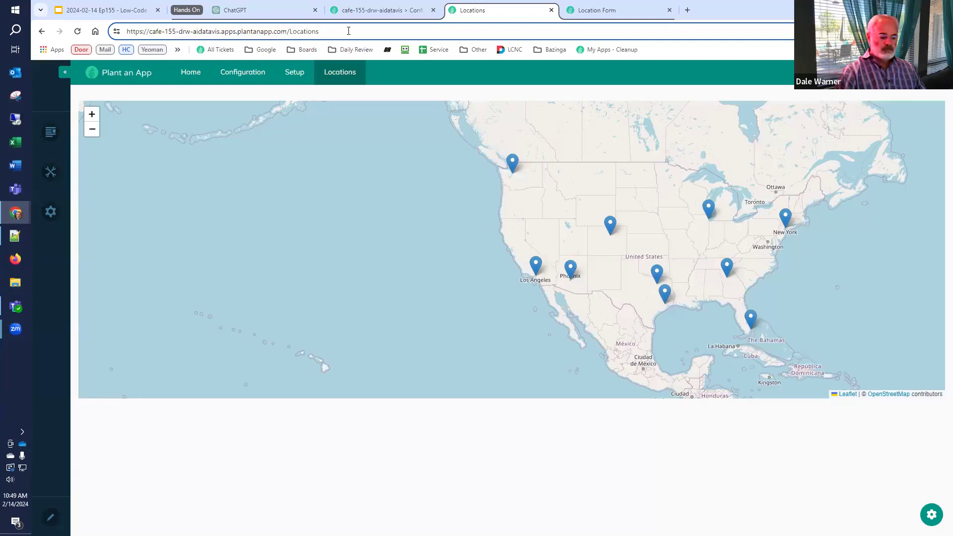
text(?datavis)
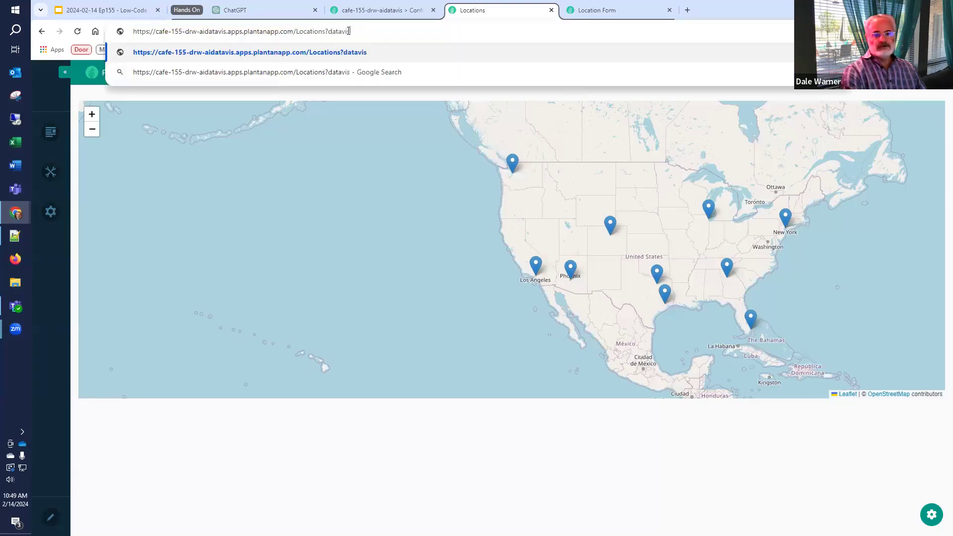
text(=Chart)
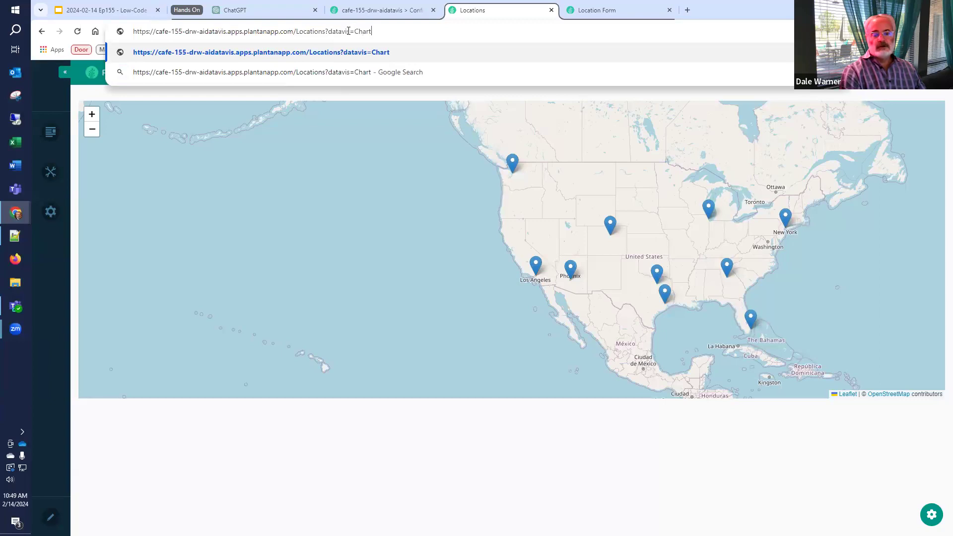
key(Return)
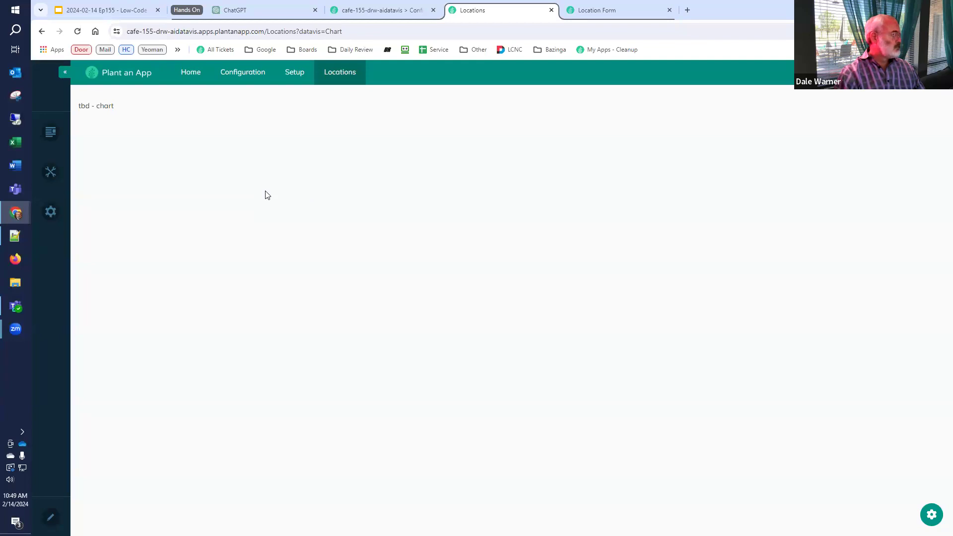
click(114, 10)
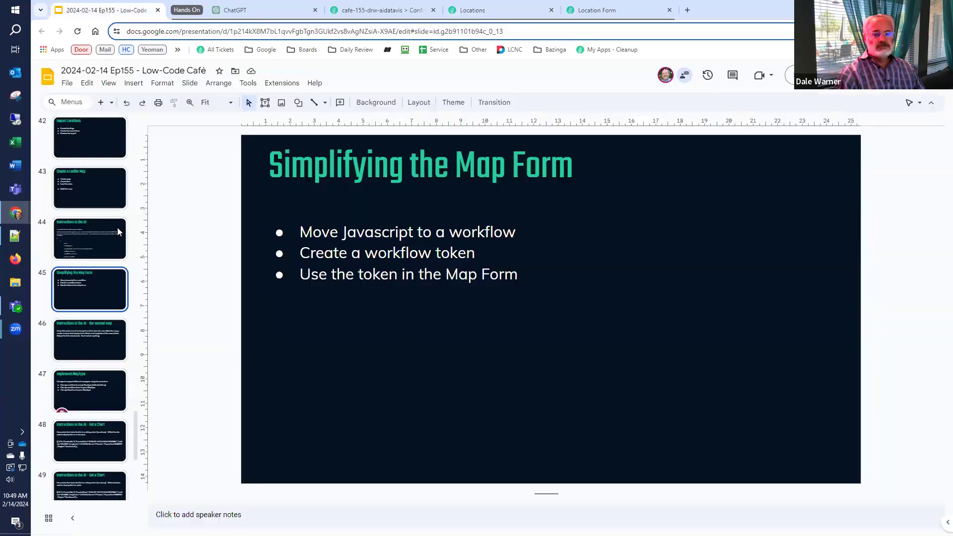
Step through slides 46–48 to 'Instructions to the AI - Get a Chart' and select its prompt text
click(80, 335)
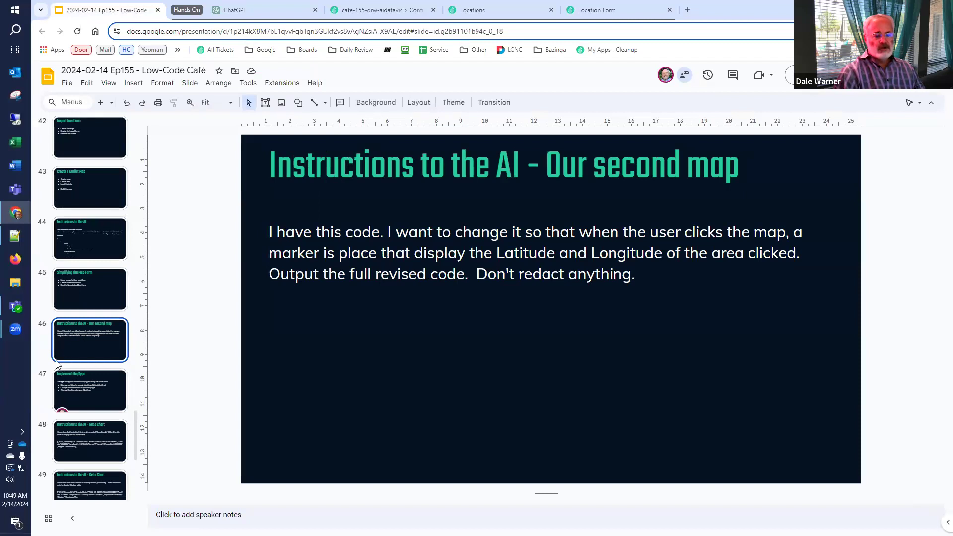
click(57, 397)
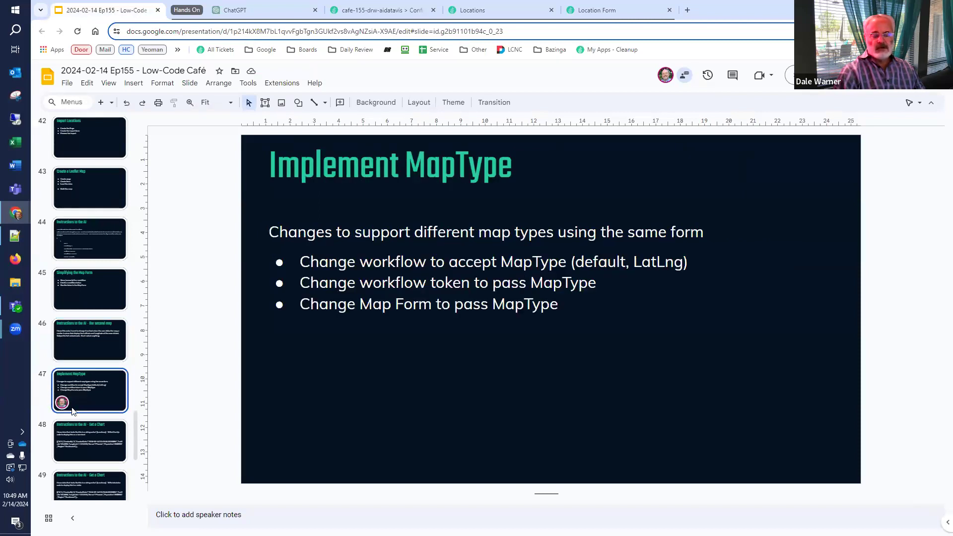
click(74, 444)
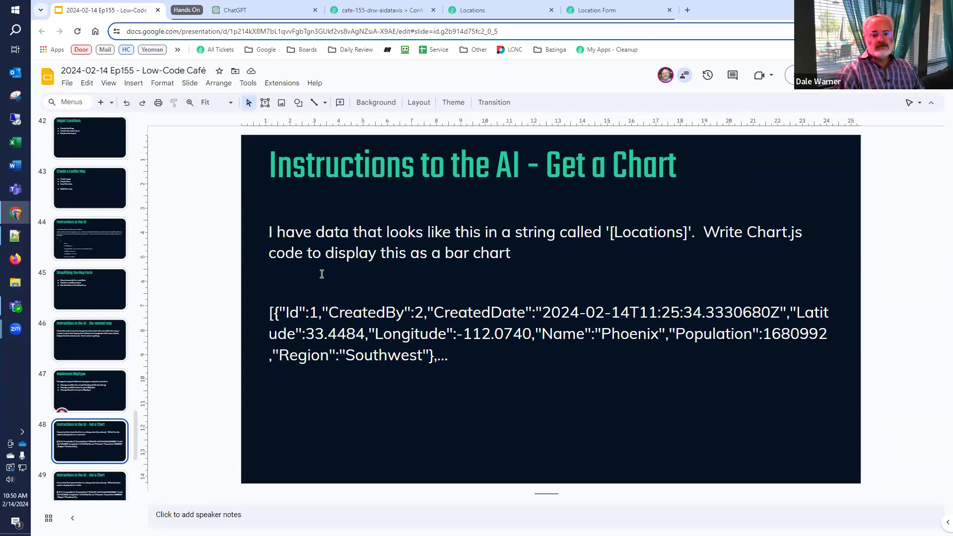
click(296, 238)
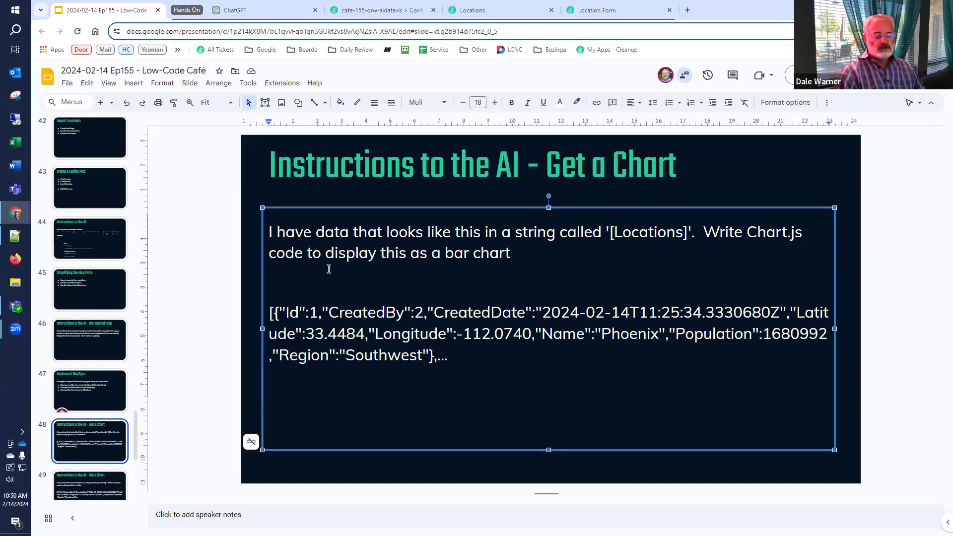
key(ctrl+a)
key(ctrl+c)
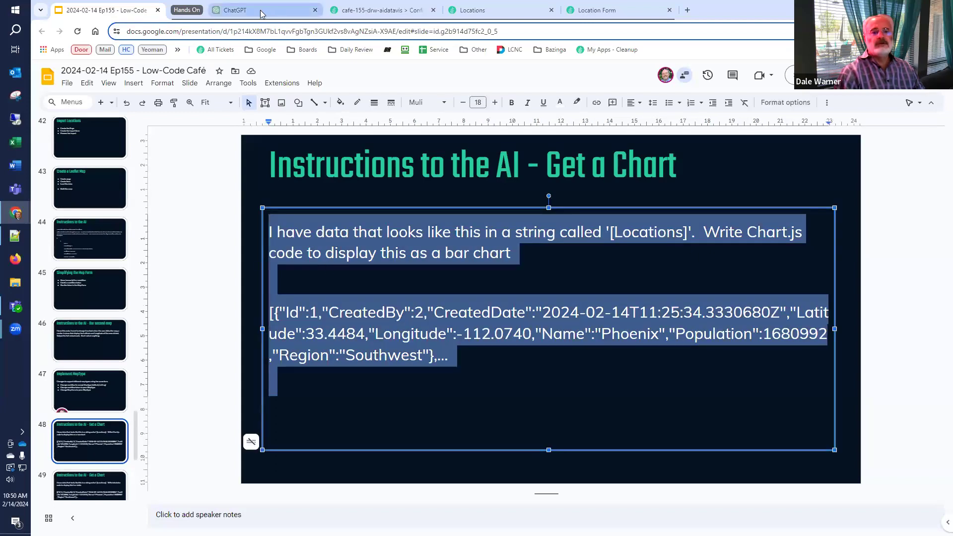
click(262, 12)
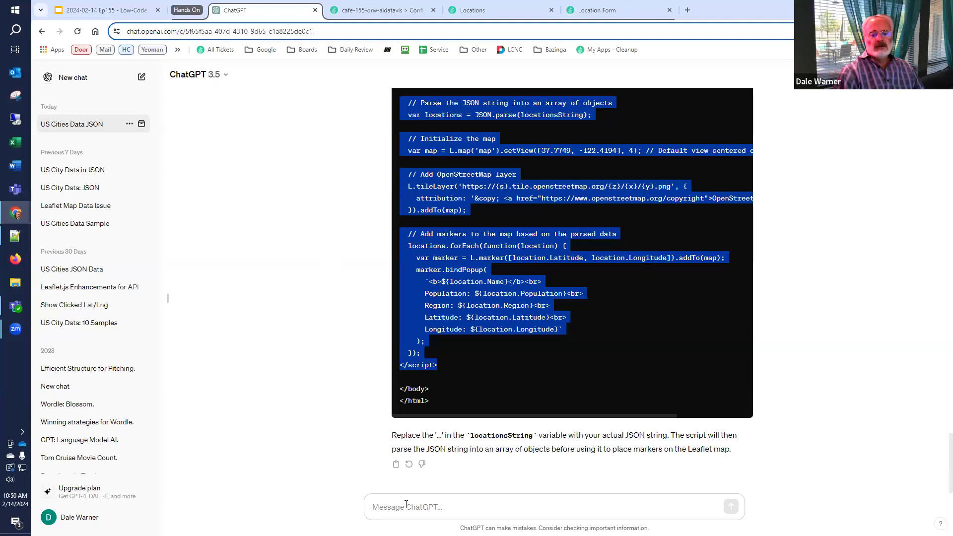
Paste the Chart.js bar-chart prompt with sample Locations data into ChatGPT and send it
click(406, 505)
key(ctrl+v)
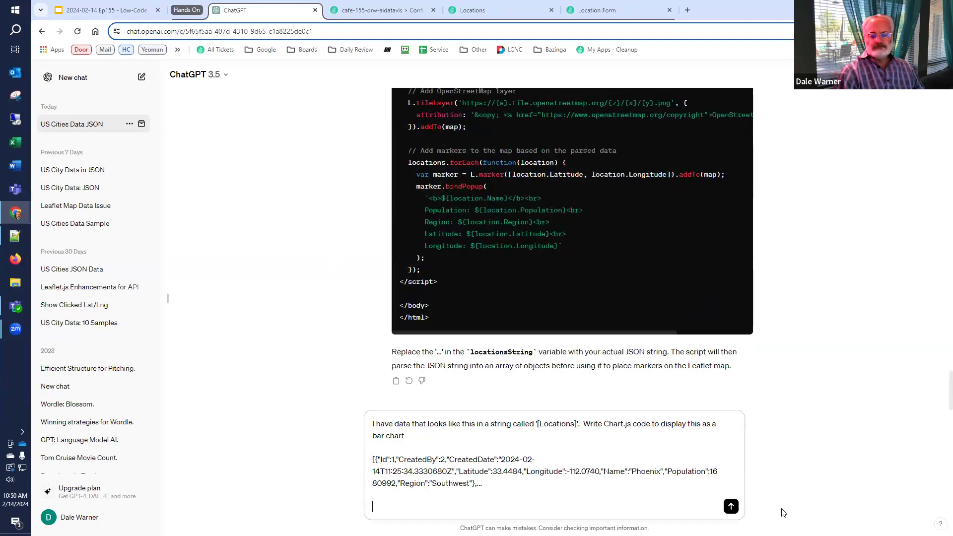
click(731, 507)
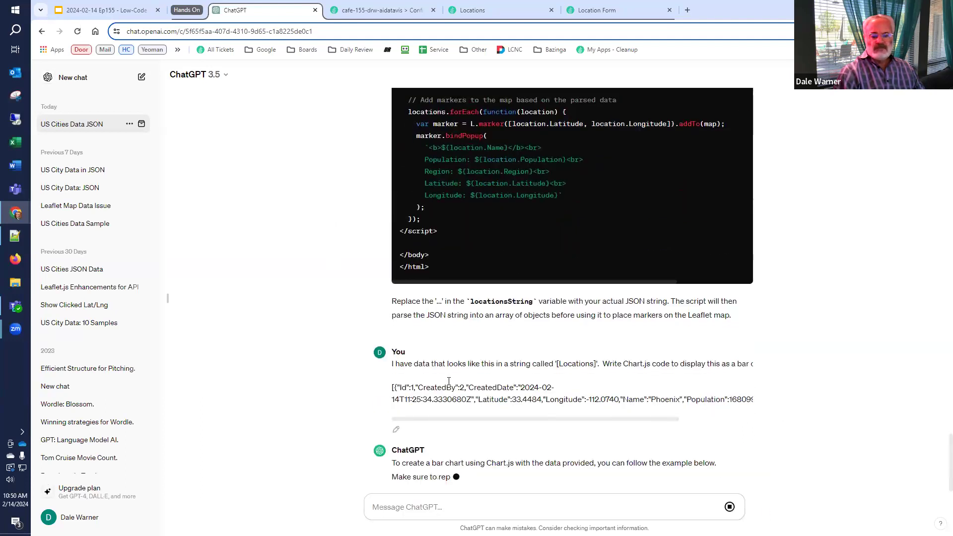
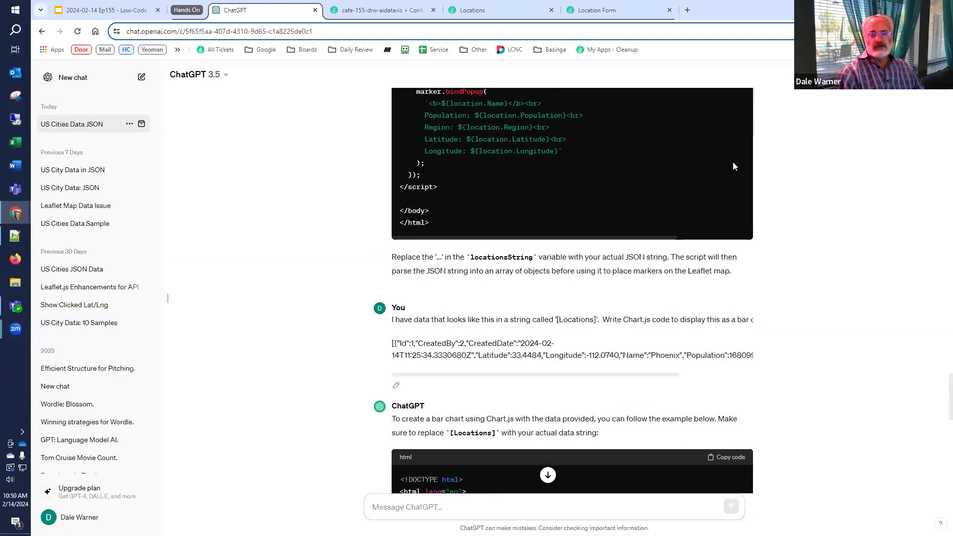
Search Google for 'chart js' and open the official Chart.js website
click(688, 10)
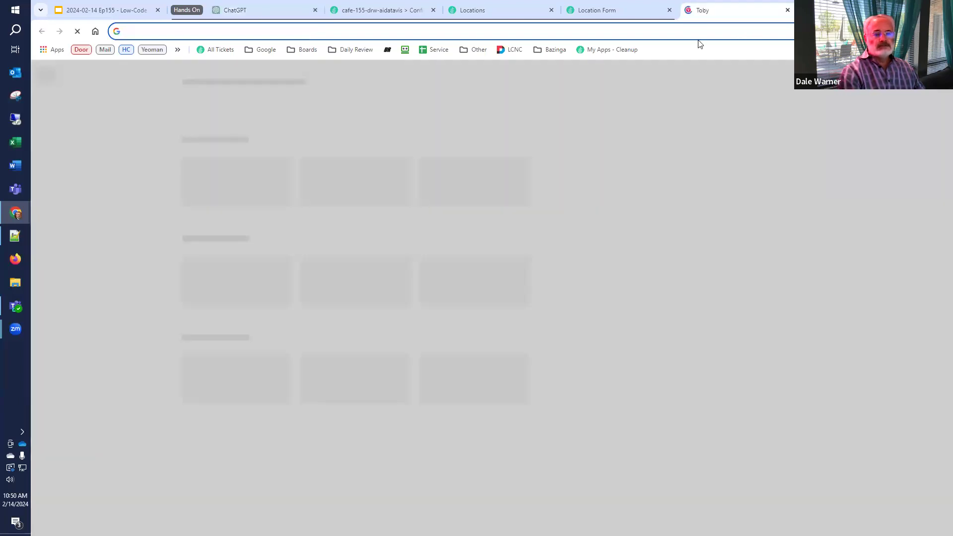
text(chj)
key(BackSpace)
text(art)
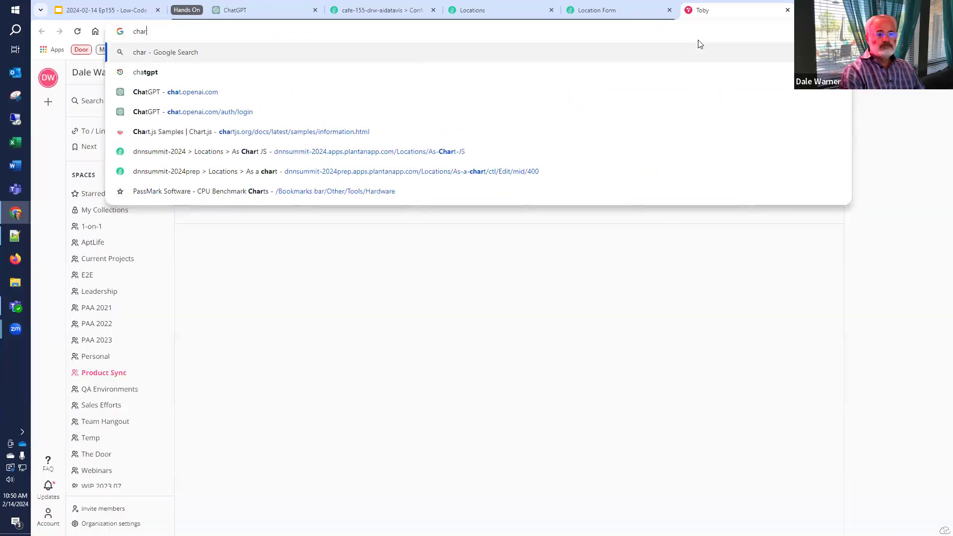
key(Down)
key(Down)
key(Return)
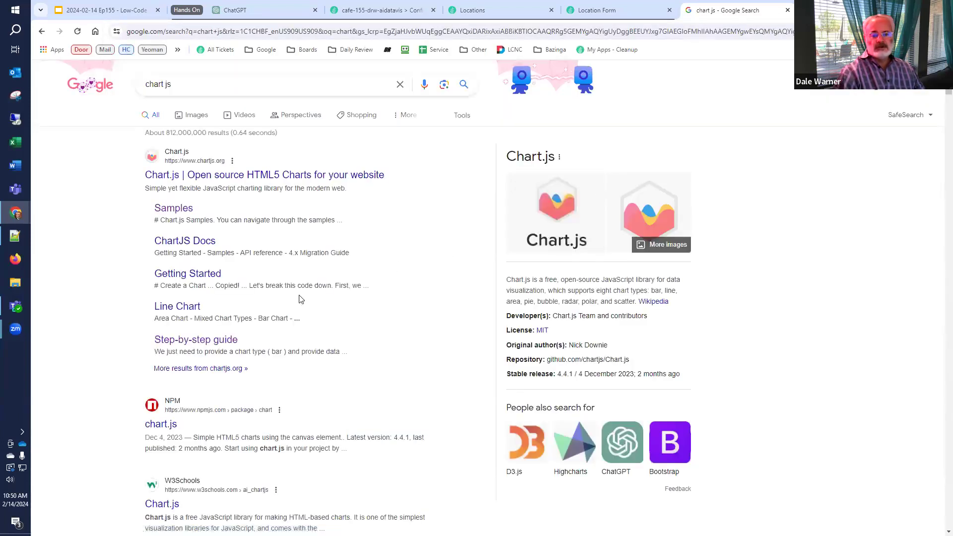
click(195, 180)
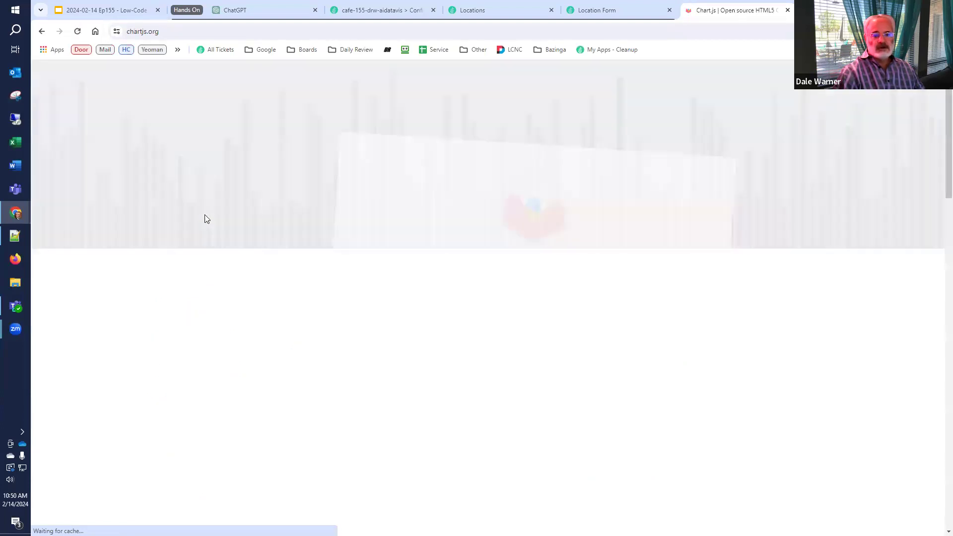
Browse the Border Radius, Floating Bars and Stacked Groups bar chart samples, then close that tab
click(431, 325)
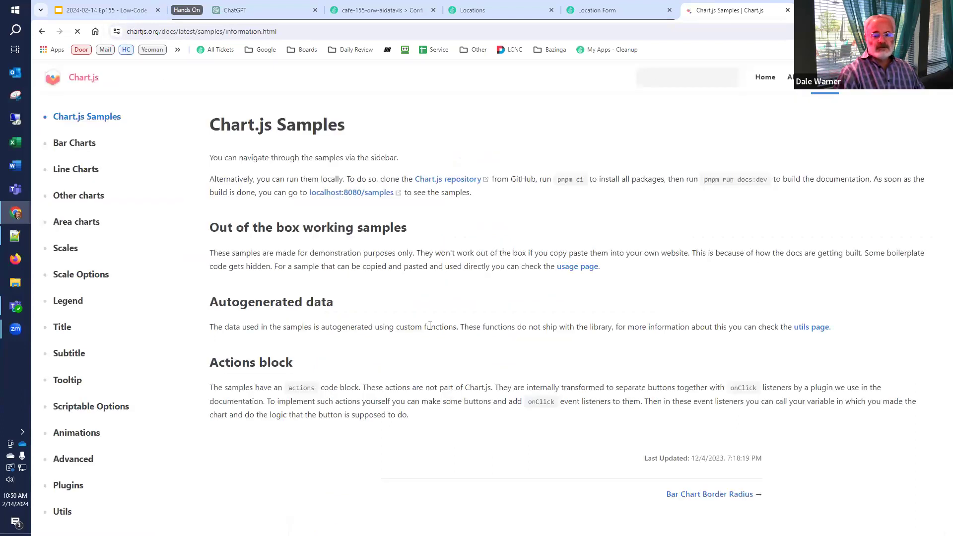
click(59, 146)
click(73, 162)
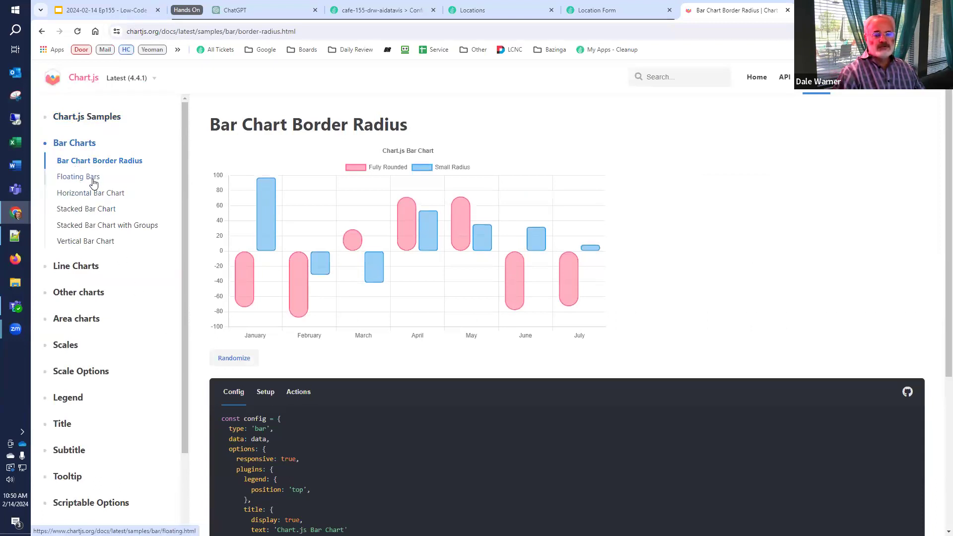
click(91, 180)
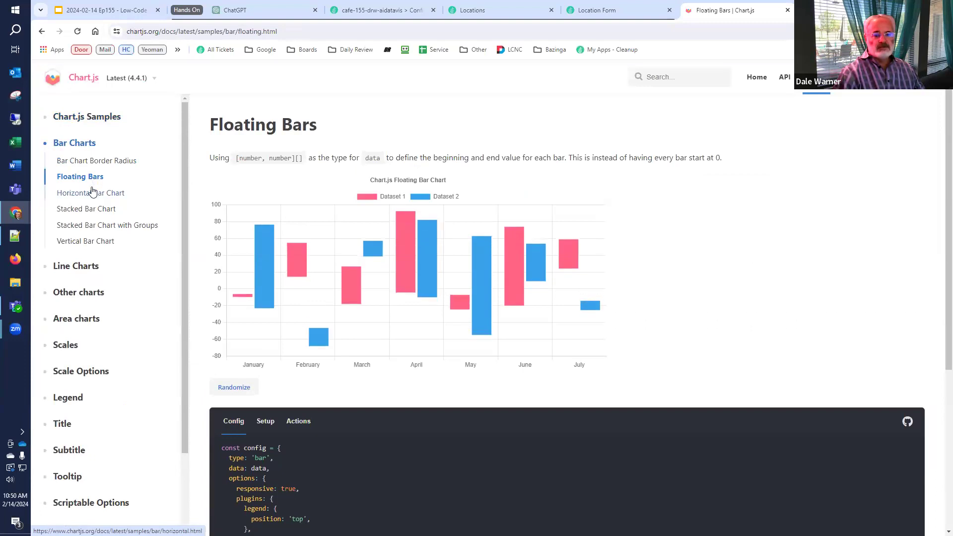
click(86, 231)
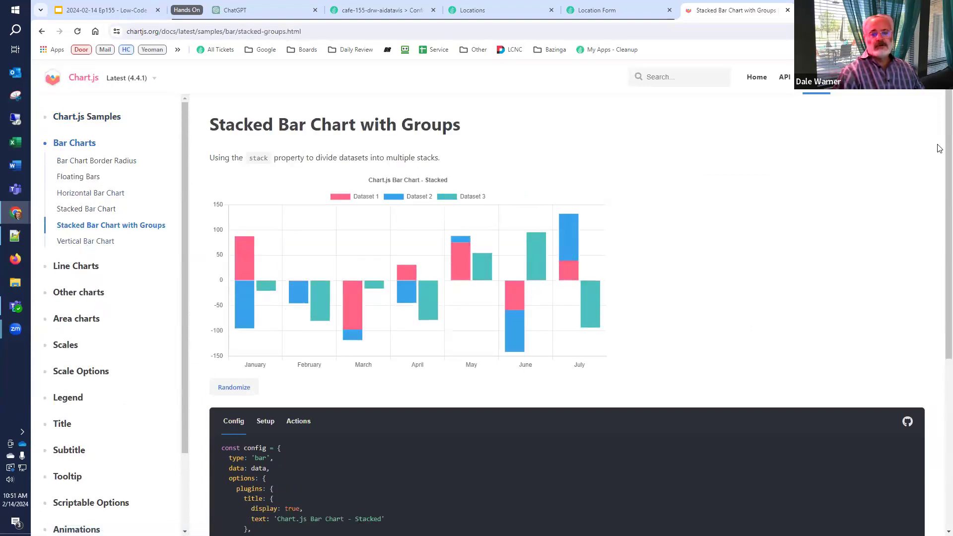
click(787, 10)
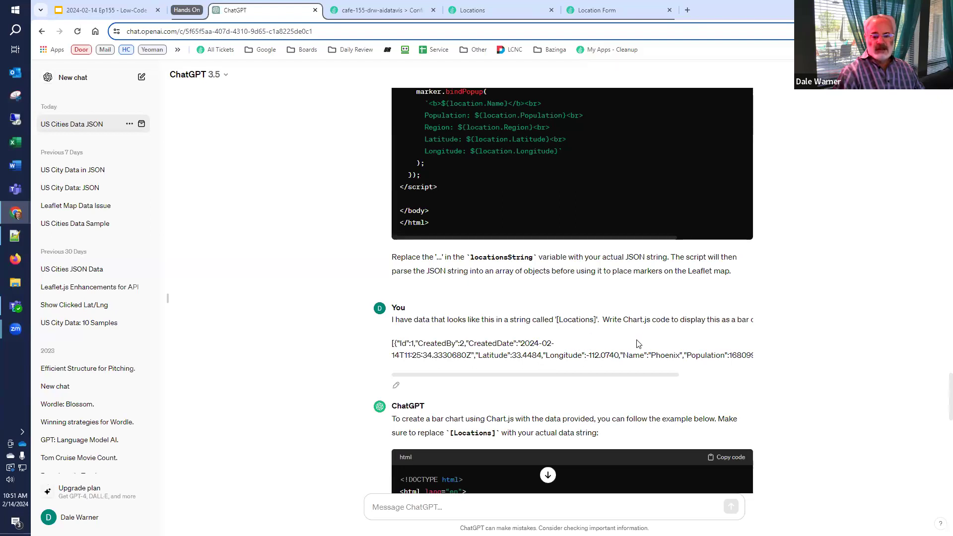
Copy ChatGPT's bar chart HTML code and select all the JSON in Notepad++'s new 6
scroll(638, 344, down, 3)
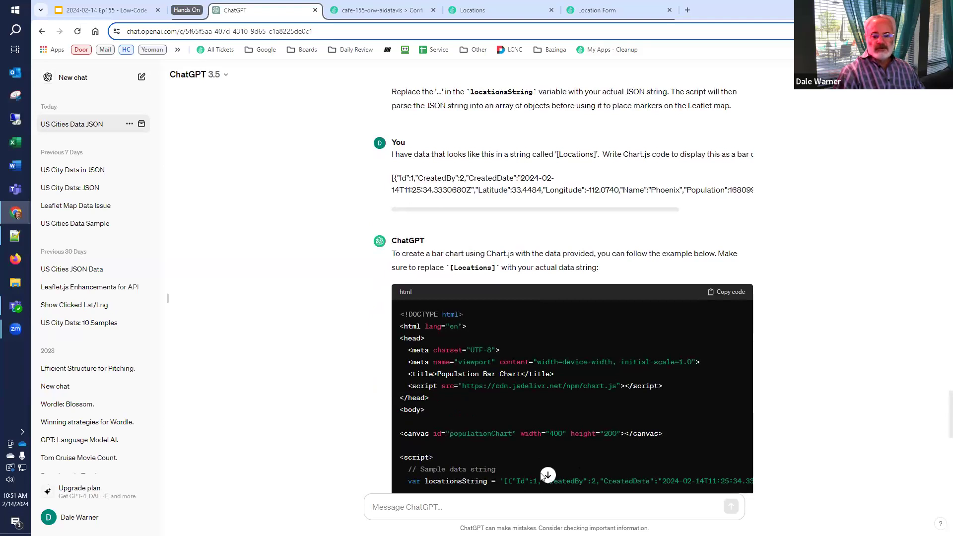
click(547, 475)
scroll(626, 387, up, 3)
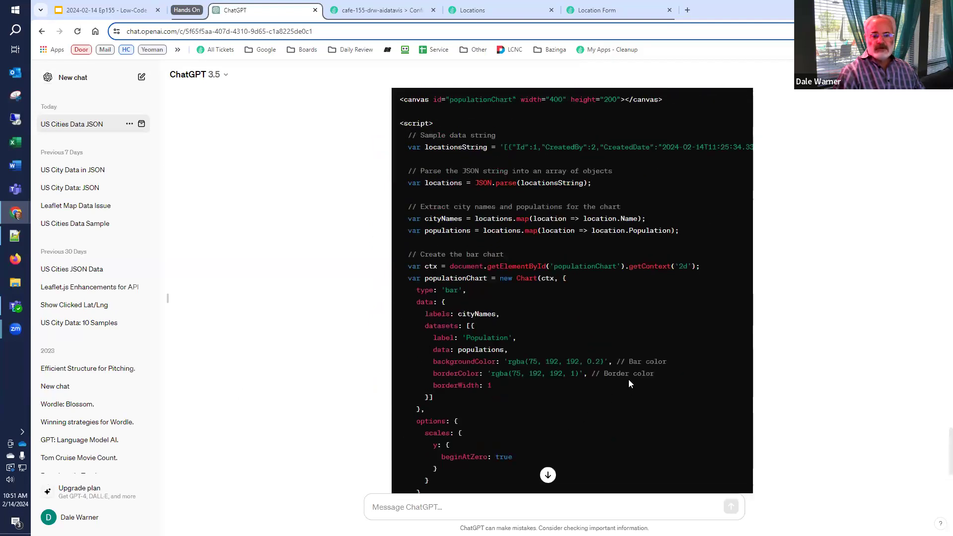
scroll(628, 384, up, 3)
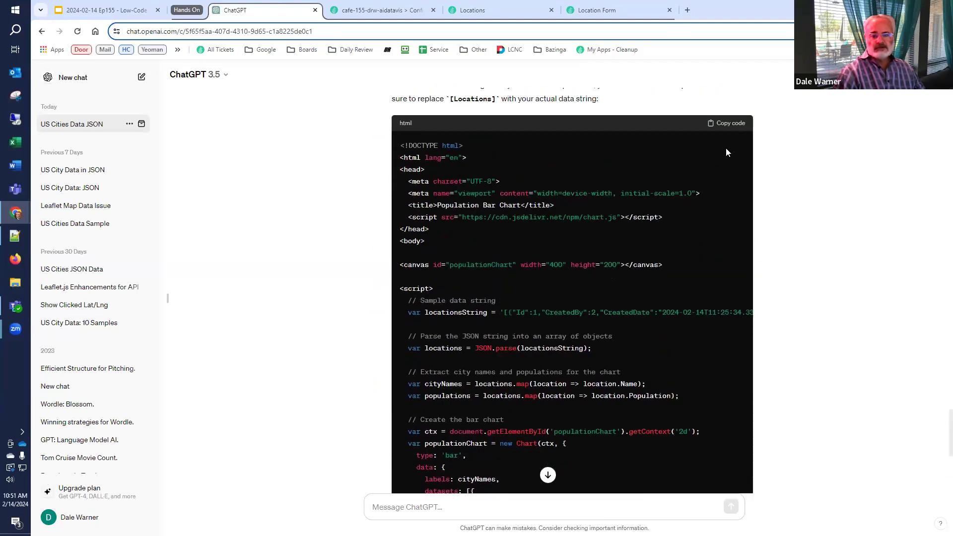
click(735, 125)
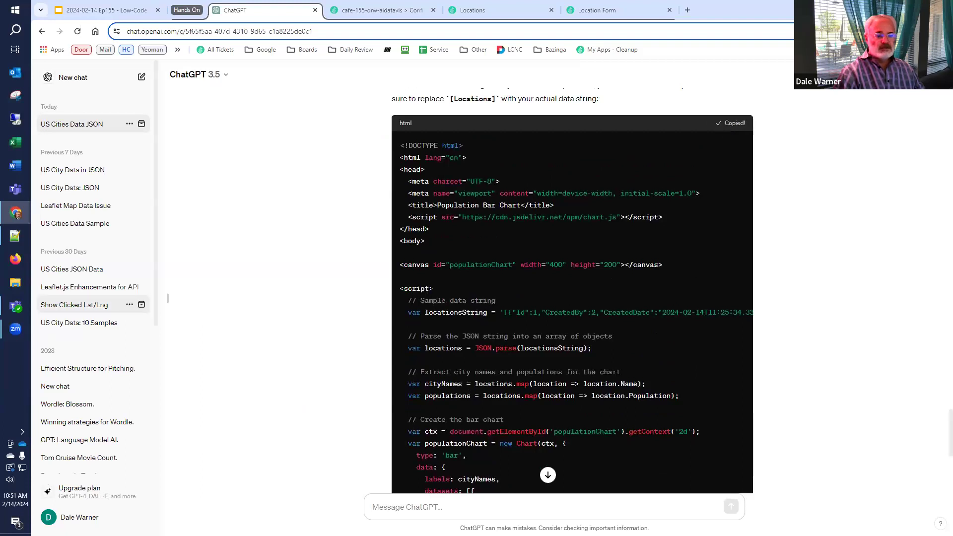
click(16, 238)
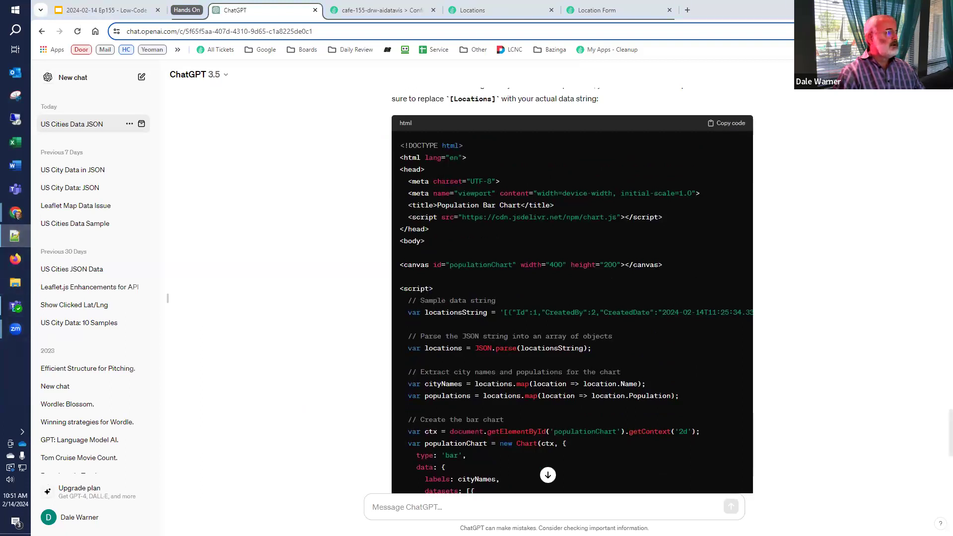
key(ctrl+a)
Paste the chart code and delete the DOCTYPE, head, meta, title, </head> and <body> lines
key(ctrl+v)
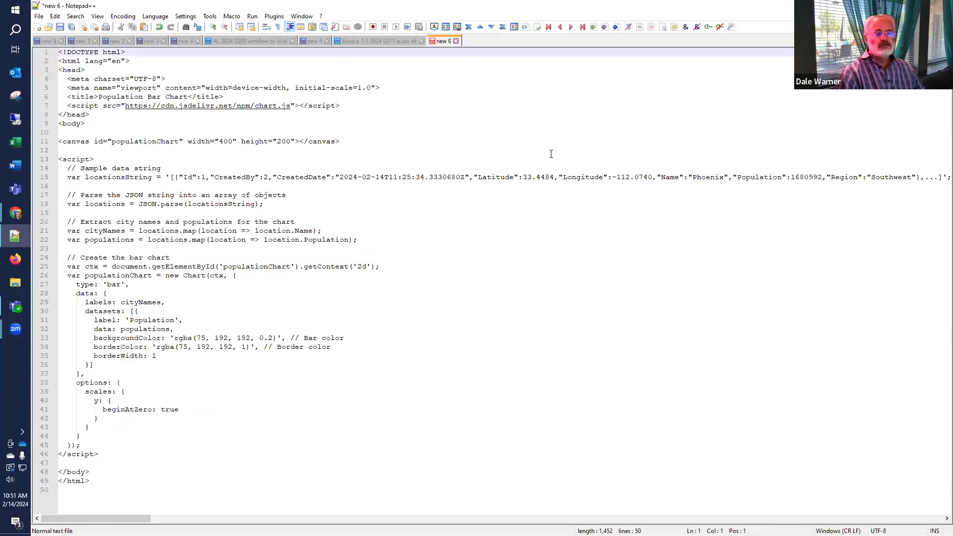
key(shift+Down)
key(shift+Down)
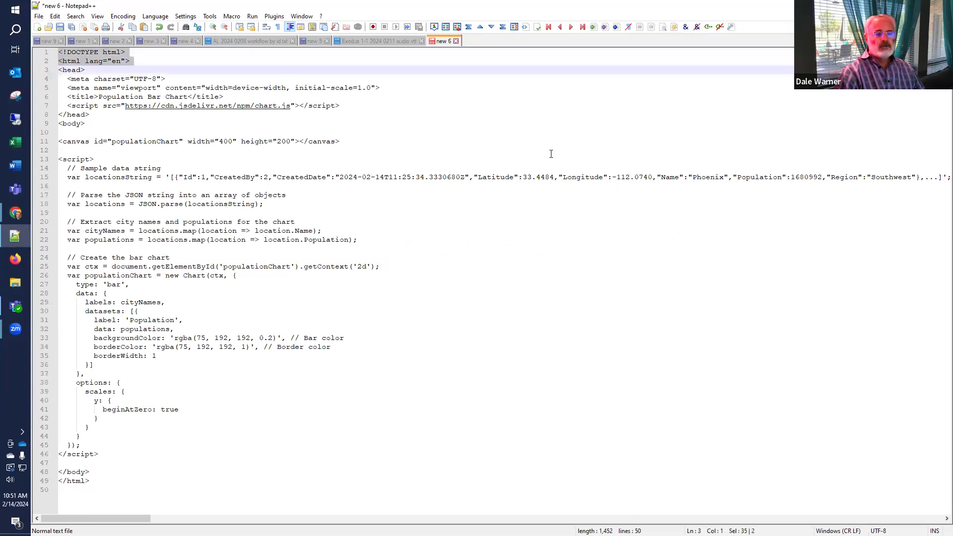
key(shift+Down)
key(shift+Down)
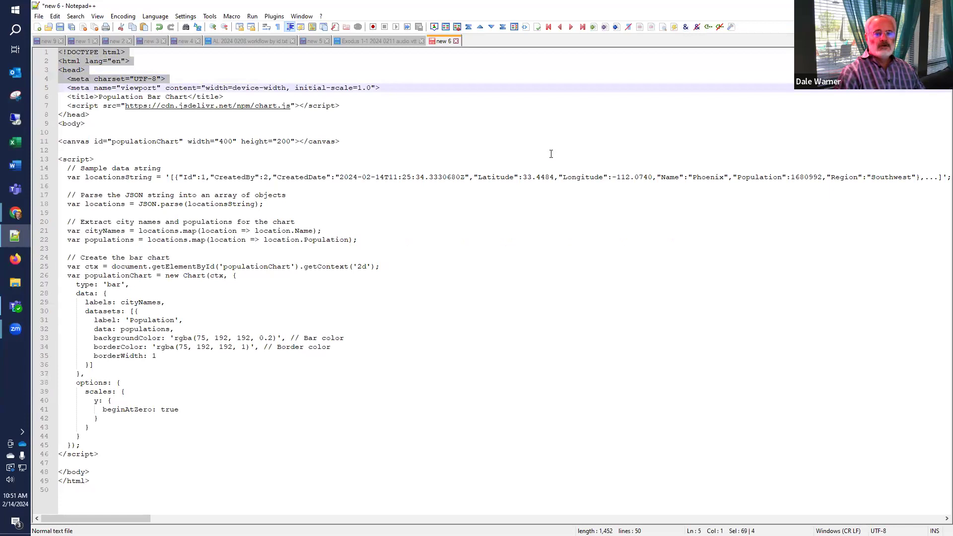
key(shift+Down)
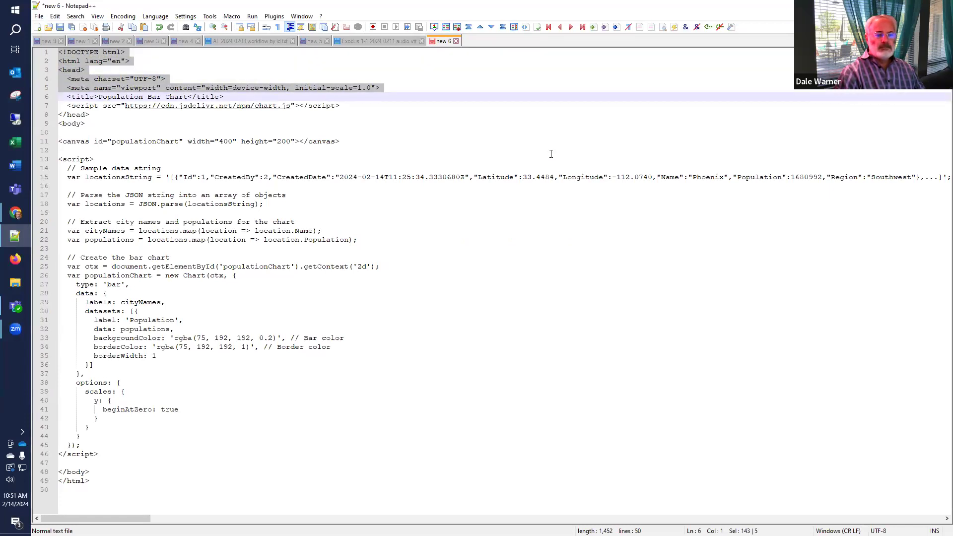
key(Delete)
key(shift+Down)
key(Delete)
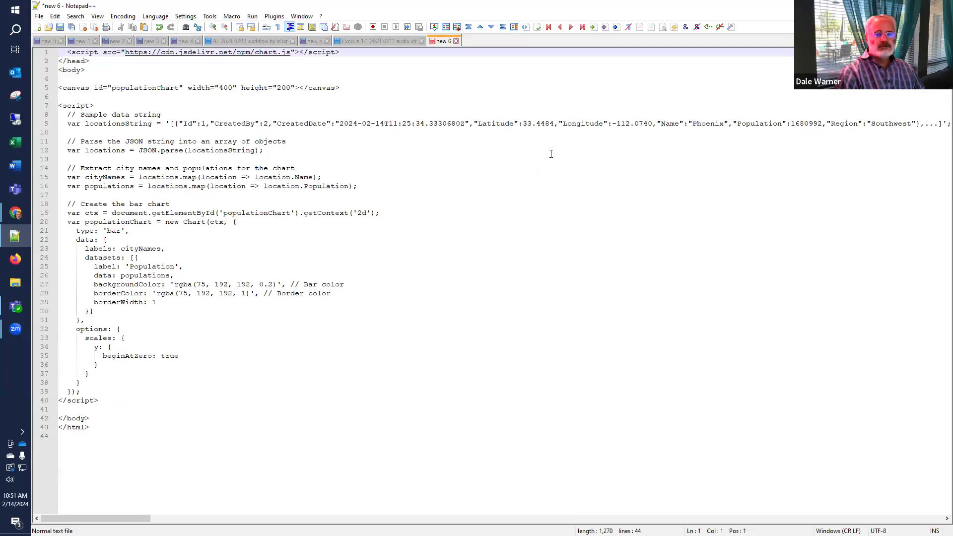
key(Down)
key(shift+Down)
key(shift+Down)
key(Delete)
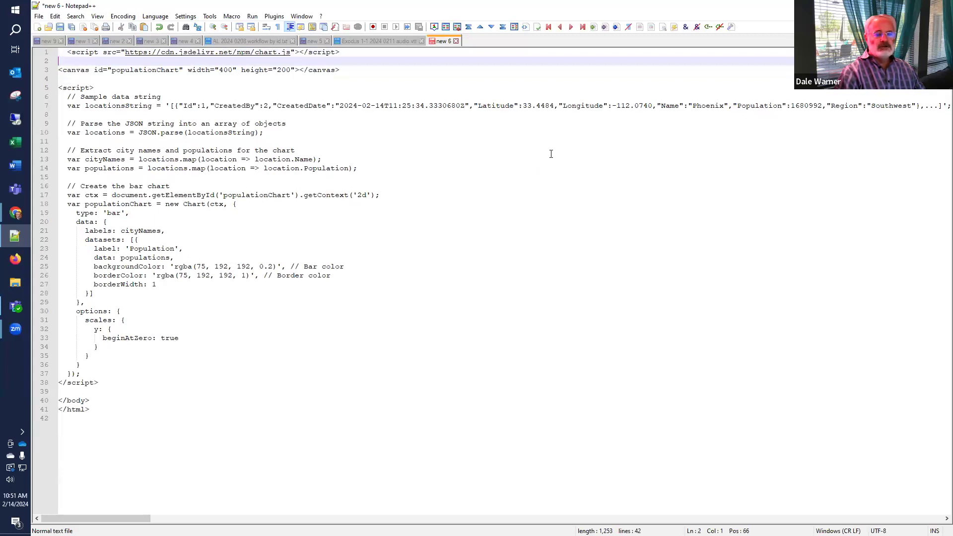
Select the sample JSON data on the locationsString line
key(Down)
key(Down)
key(Down)
key(Down)
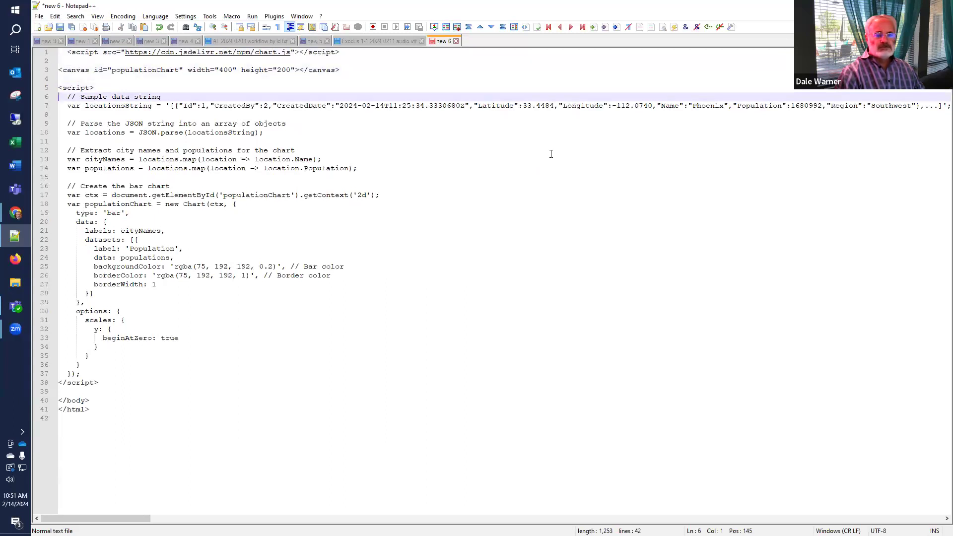
key(Down)
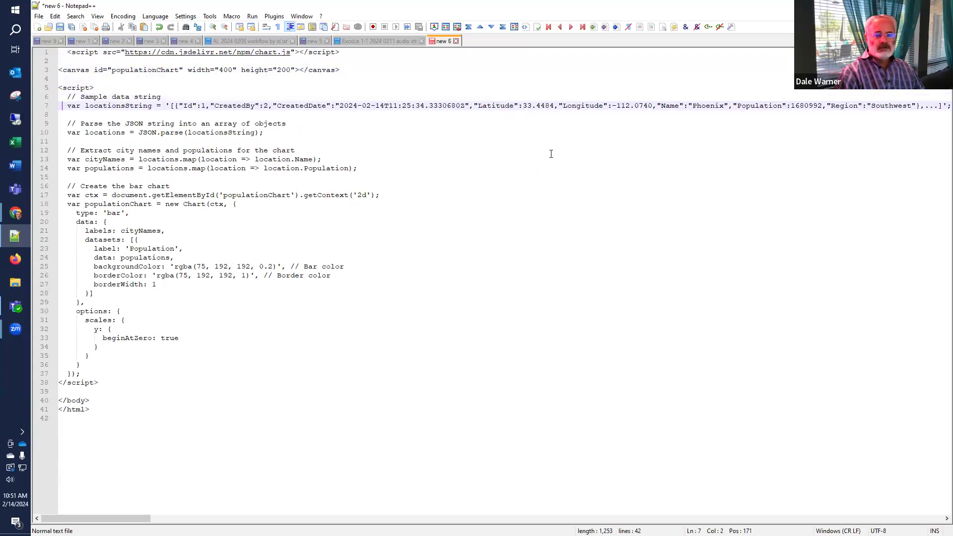
key(Right)
key(Right)
key(Right)
key(Right)
key(Right)
key(Right)
key(Right)
key(Right)
key(Right)
key(Right)
key(Right)
key(Right)
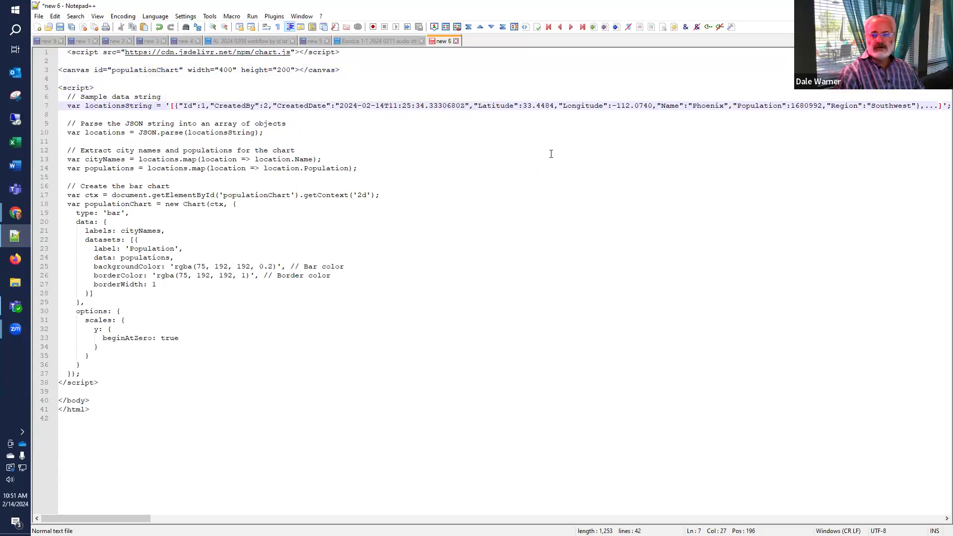
key(shift+End)
Replace the locationsString sample data with the '[Locations]' placeholder
key(shift+Left)
key(shift+Left)
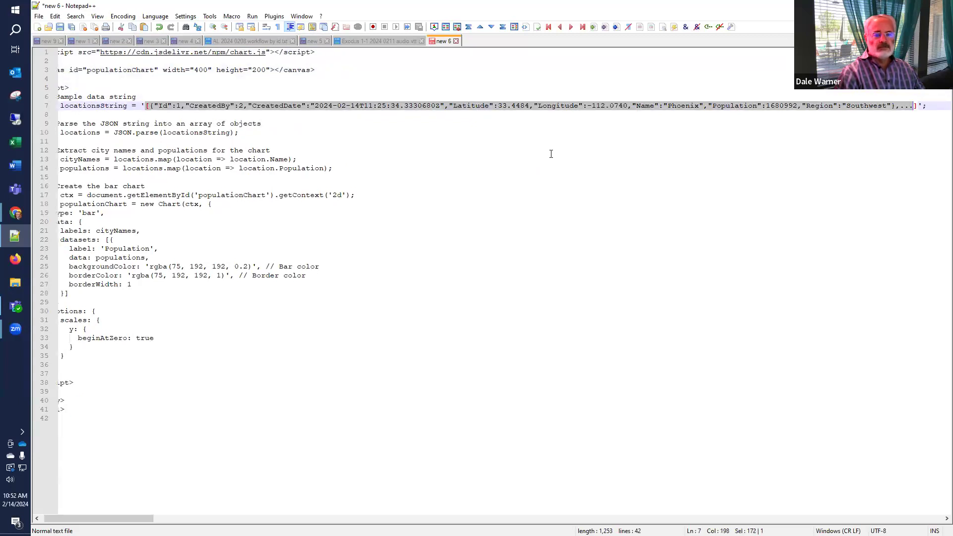
text([Location)
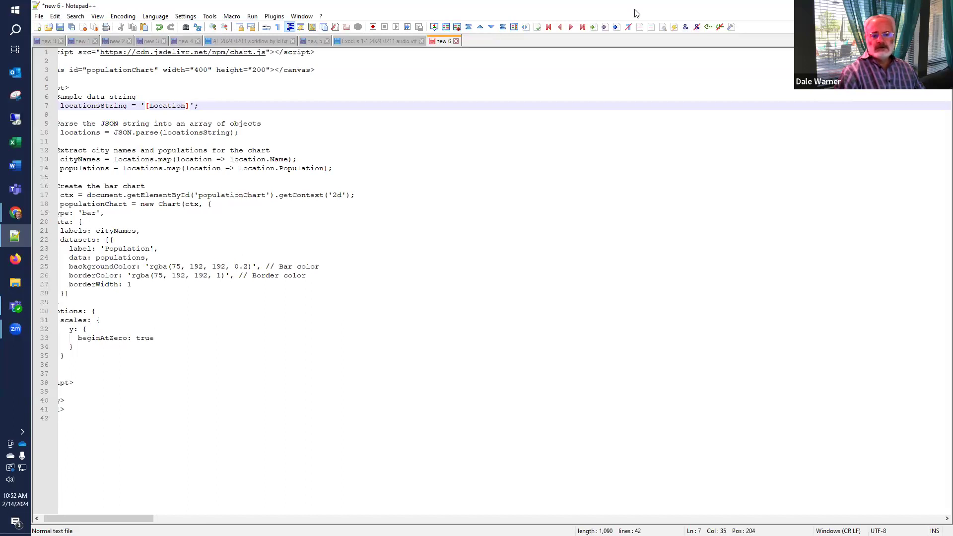
key(alt+Tab)
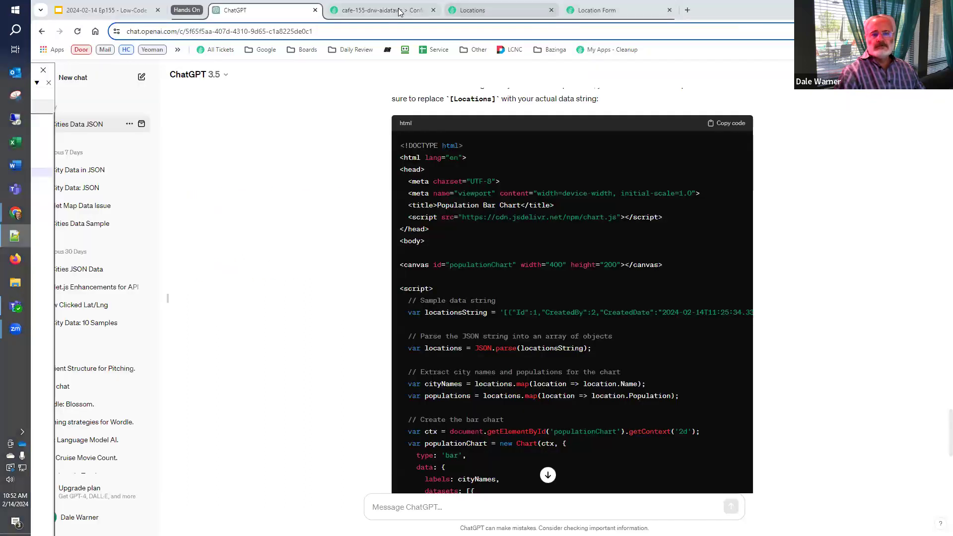
click(400, 16)
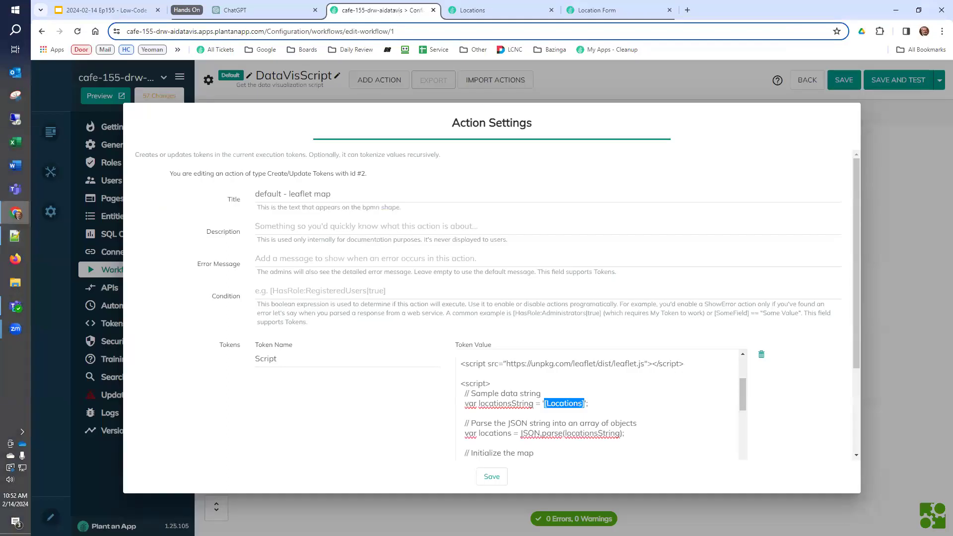
key(alt+Tab)
key(alt+Tab)
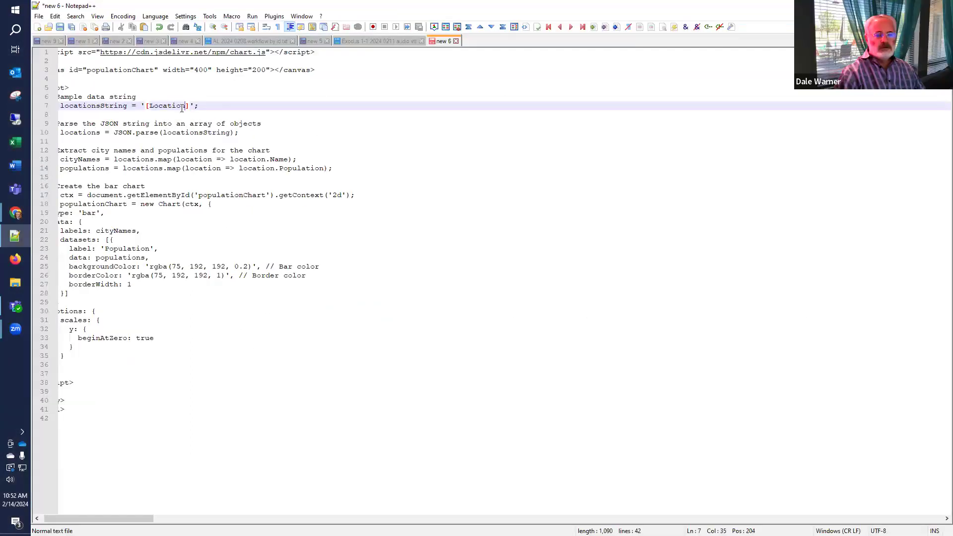
text(s)
key(ctrl+Home)
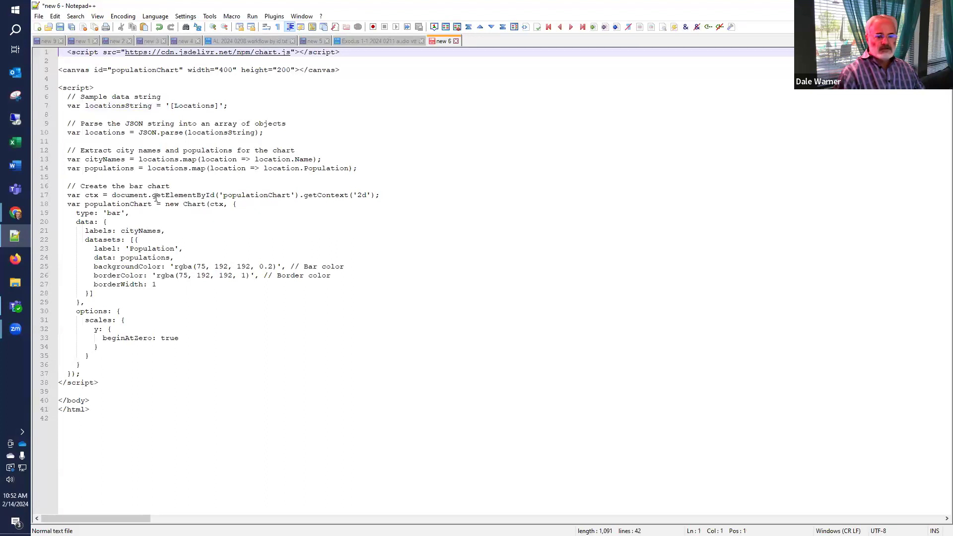
Delete the closing body and html tags after </script> and copy the whole 39-line snippet
click(114, 390)
key(ctrl+shift+End)
key(Delete)
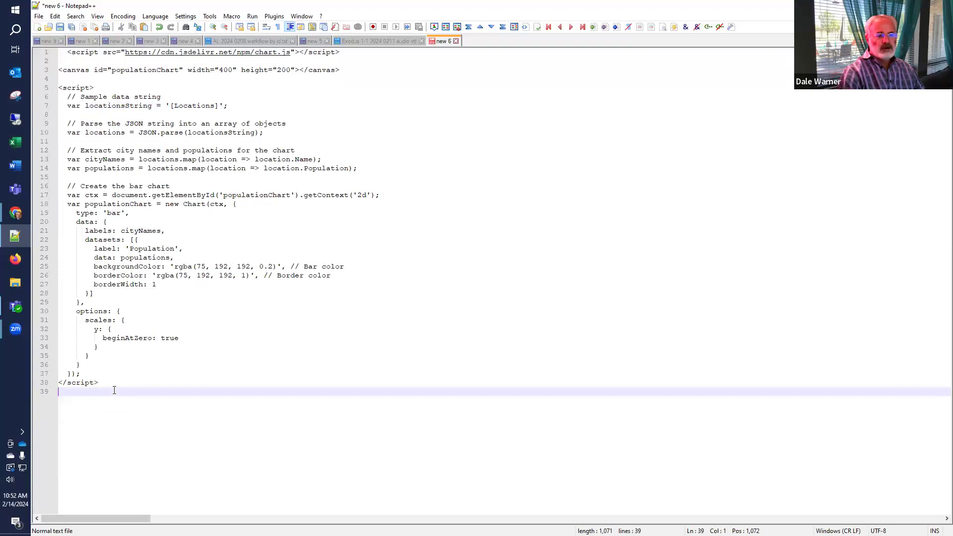
key(ctrl+Home)
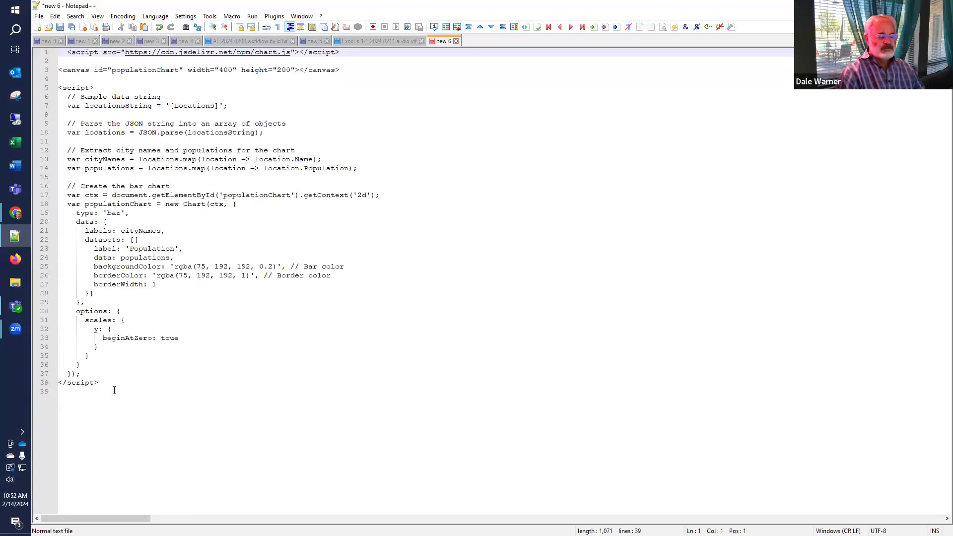
key(ctrl+a)
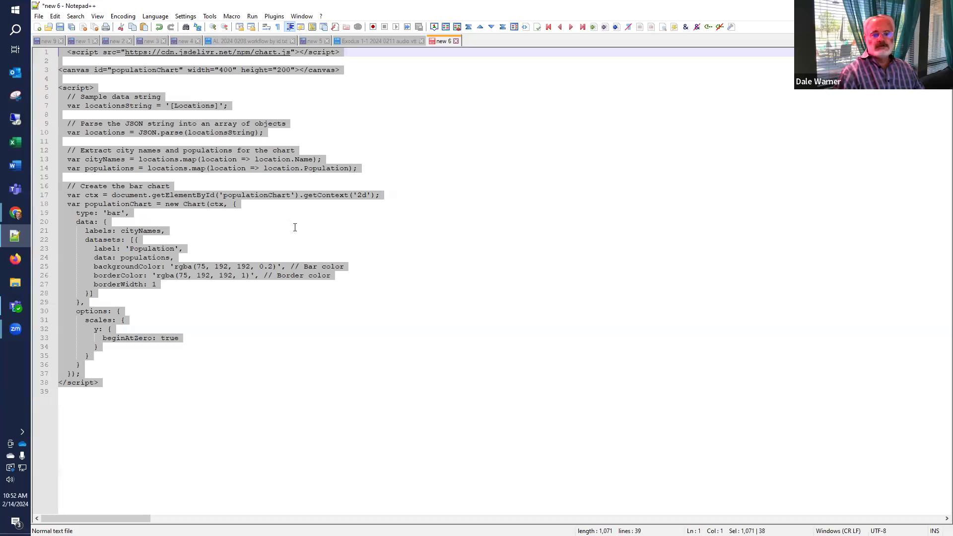
key(alt+Tab)
Save the leaflet action, then paste the Chart.js script into the Chart action's Token Value and save
click(489, 477)
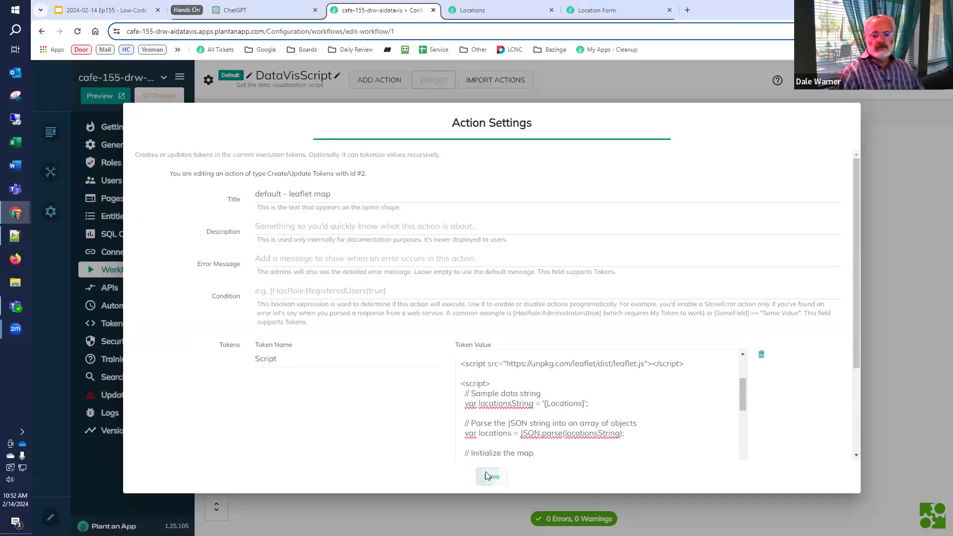
double_click(451, 246)
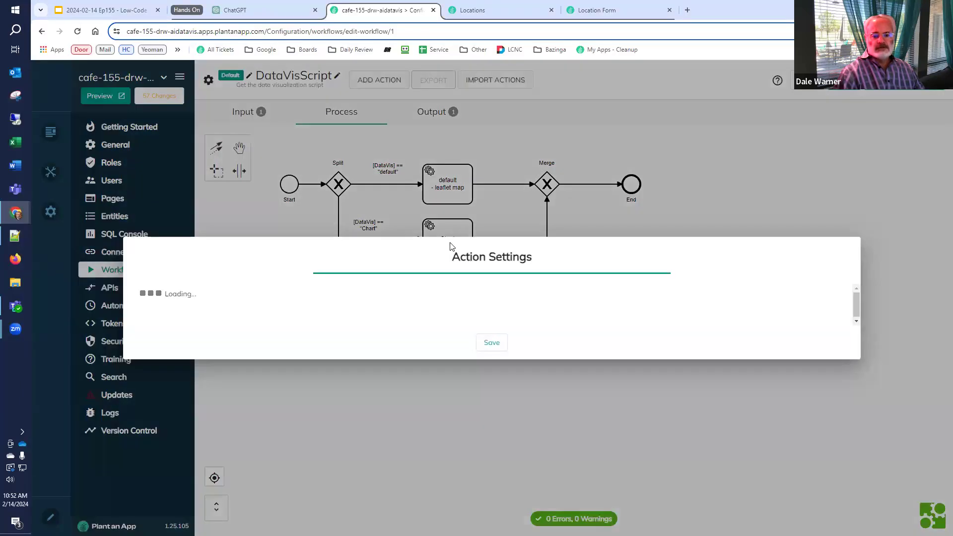
key(ctrl+a)
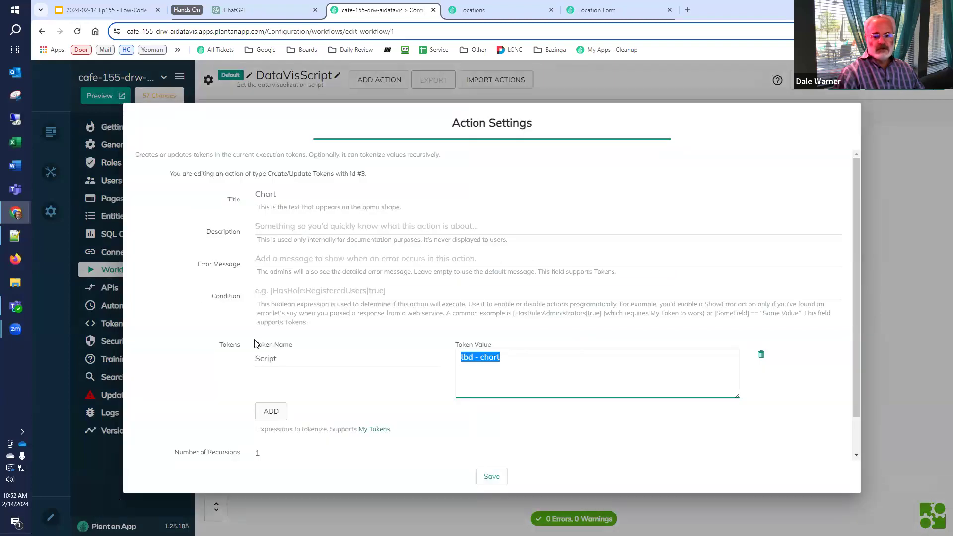
key(ctrl+v)
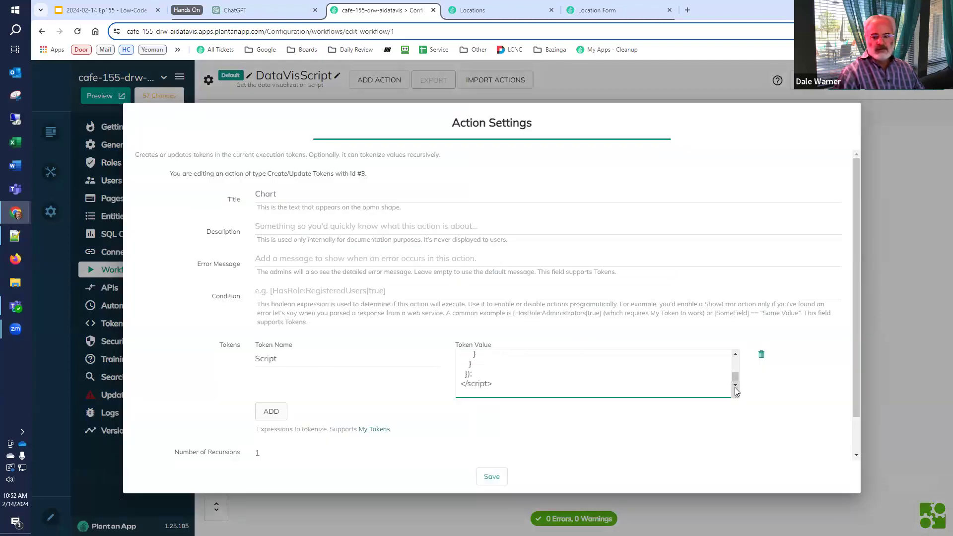
drag(738, 396, 745, 485)
scroll(696, 450, up, 10)
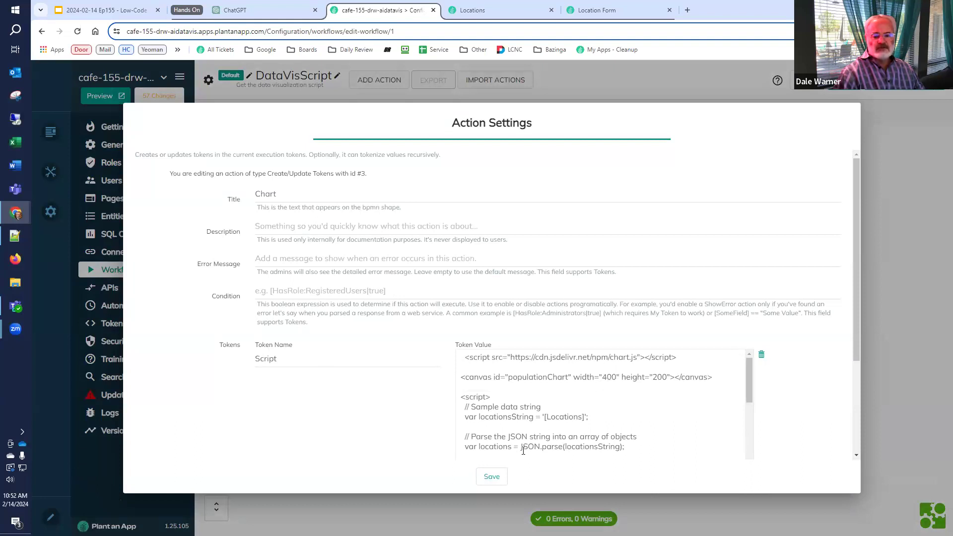
click(495, 477)
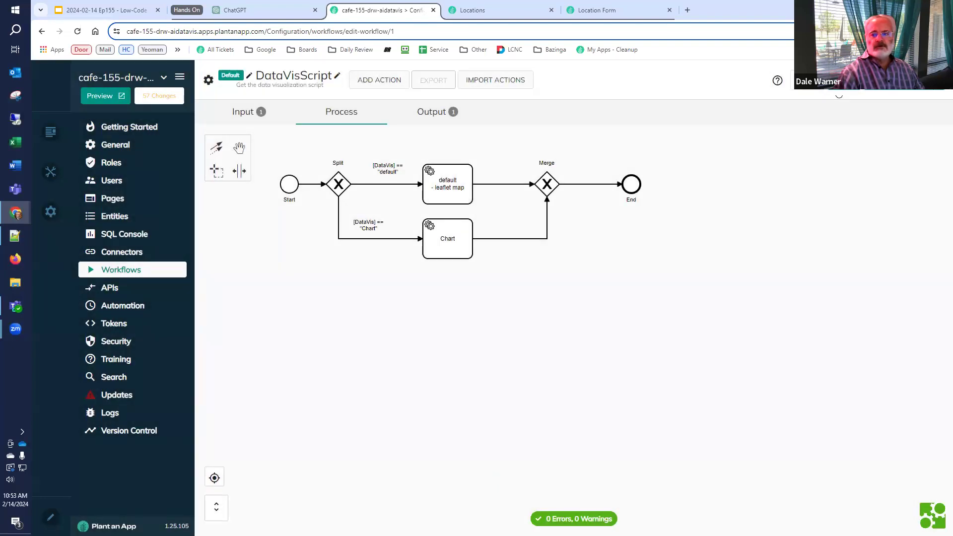
click(489, 10)
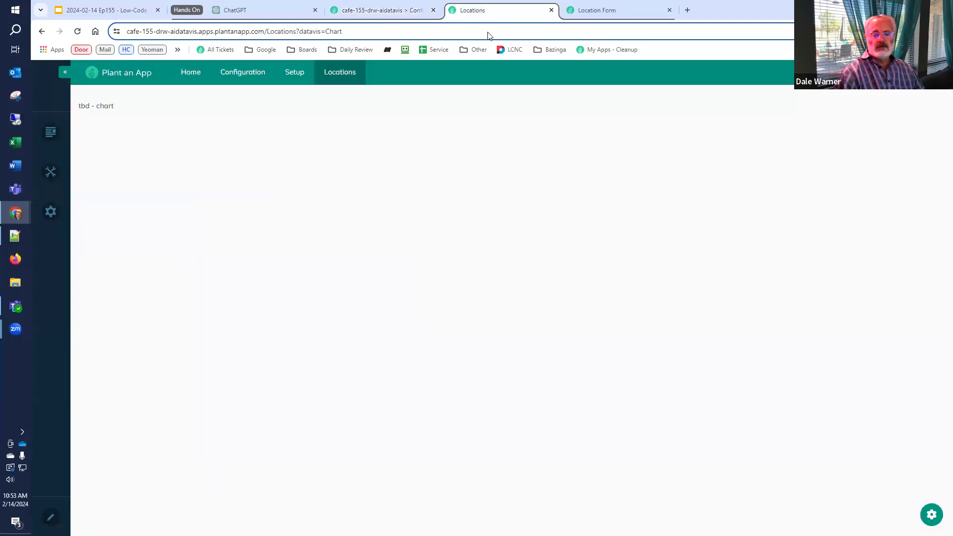
Reload the Locations page to show the population bar chart from Phoenix to Seattle
click(78, 33)
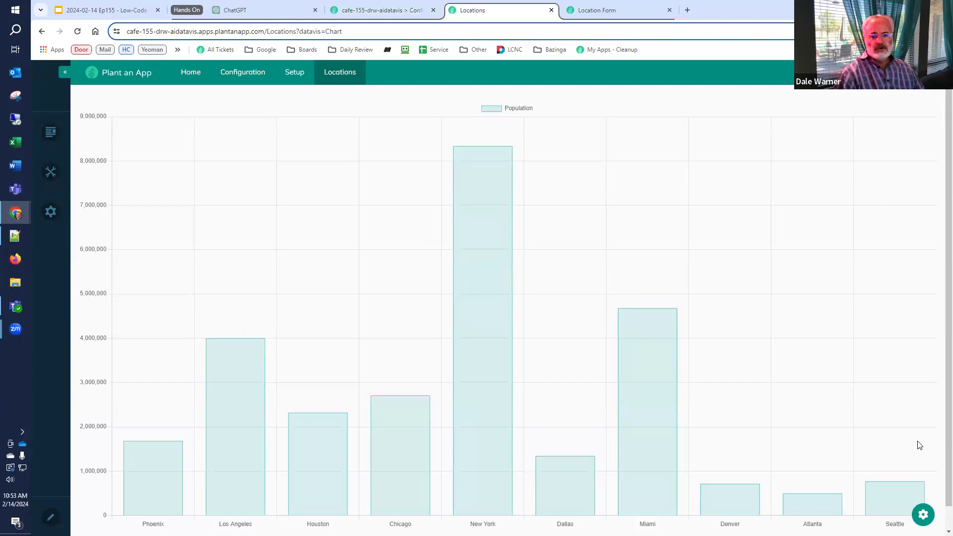
scroll(905, 425, down, 1)
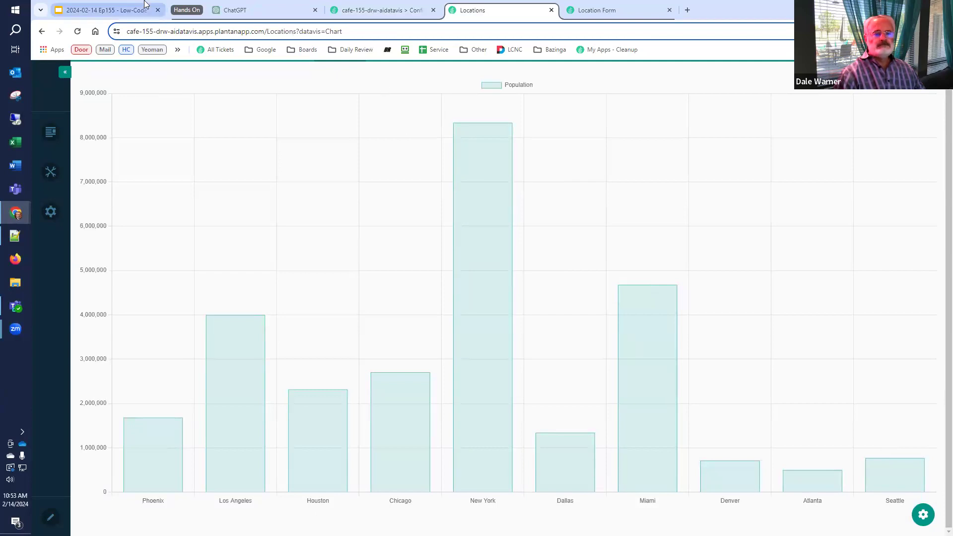
Go through slide 49 to slide 50, 'Improving the Data Query', in the presentation
click(134, 10)
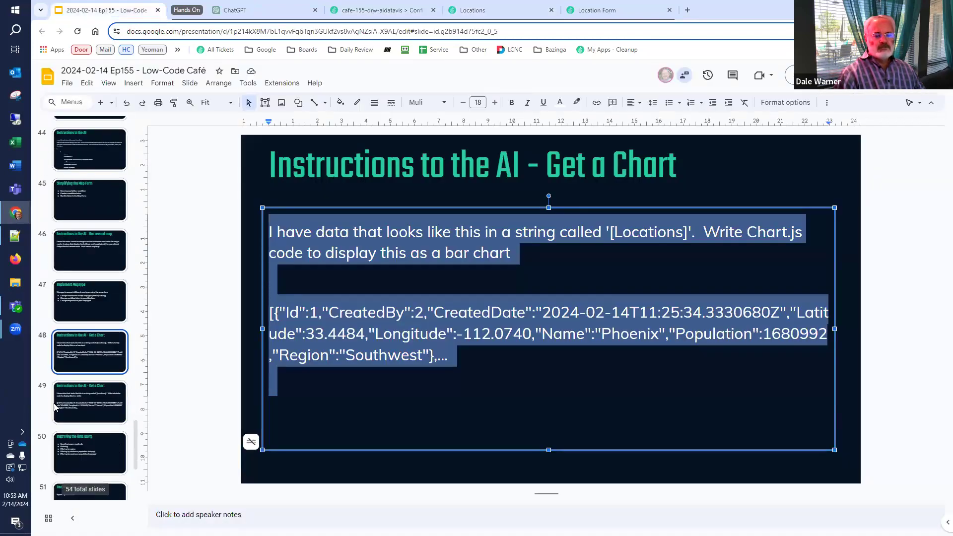
scroll(55, 407, down, 2)
click(52, 328)
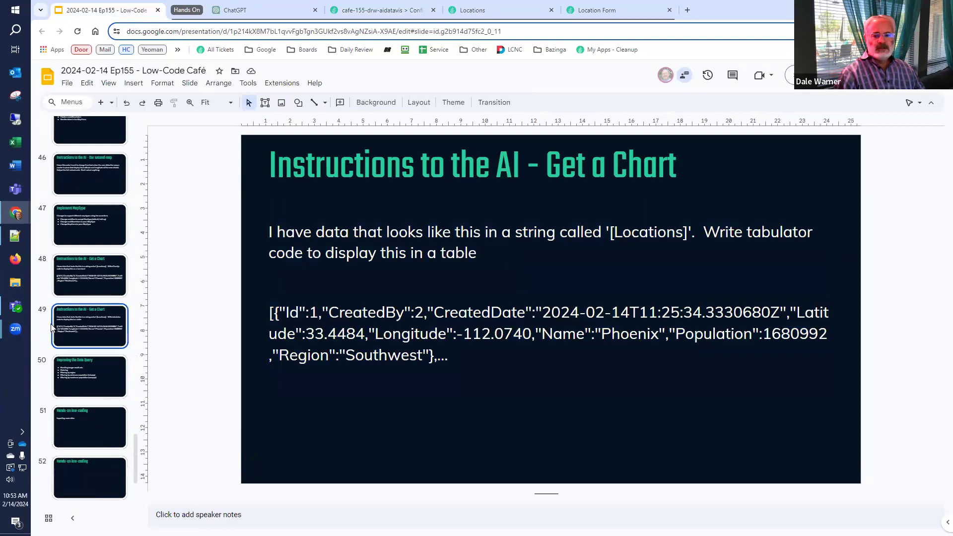
click(52, 387)
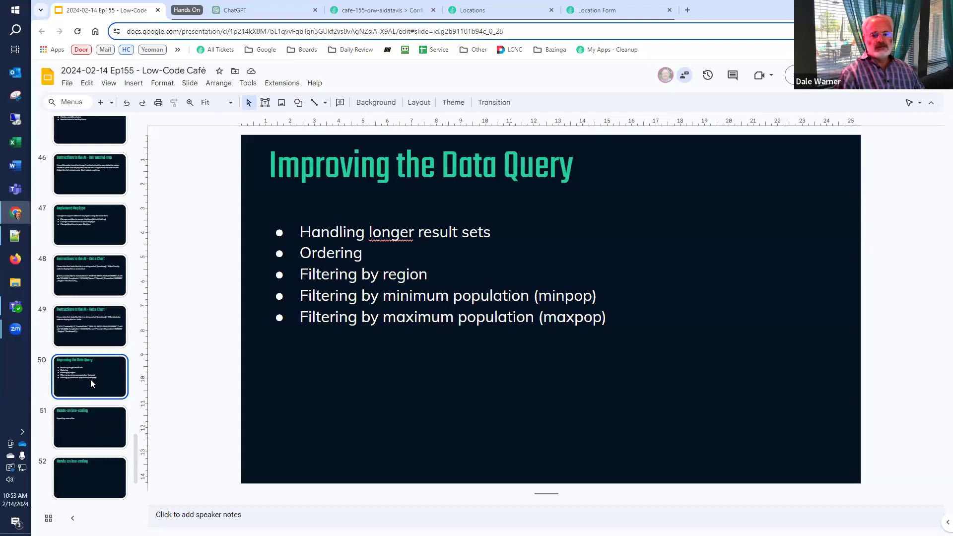
Add 'order by population desc' to the Run SQL Query and reload the Locations chart
click(611, 11)
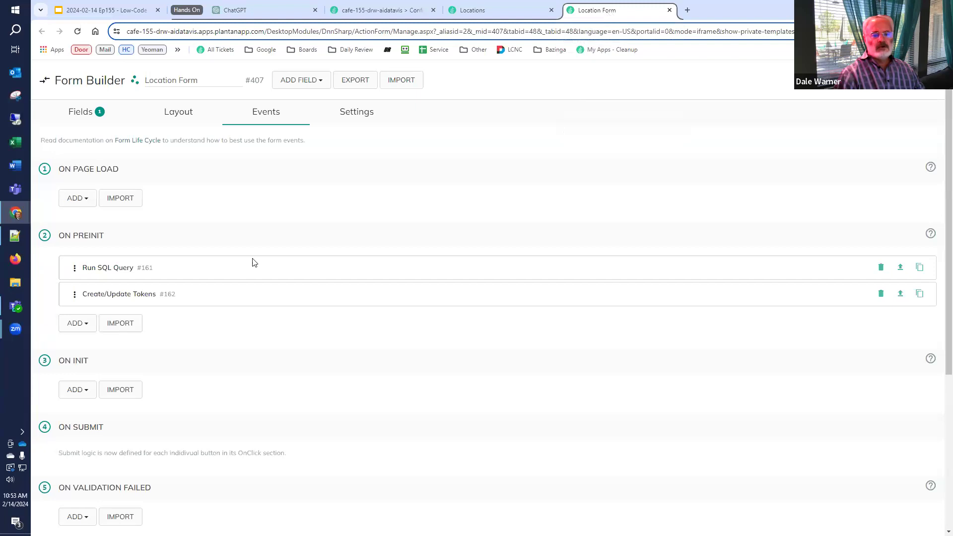
click(104, 273)
scroll(105, 278, down, 5)
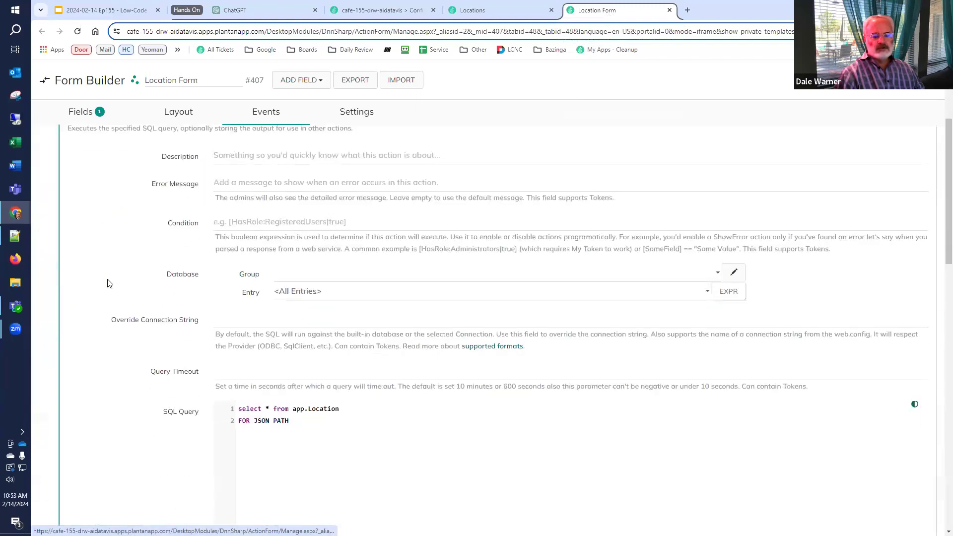
click(354, 331)
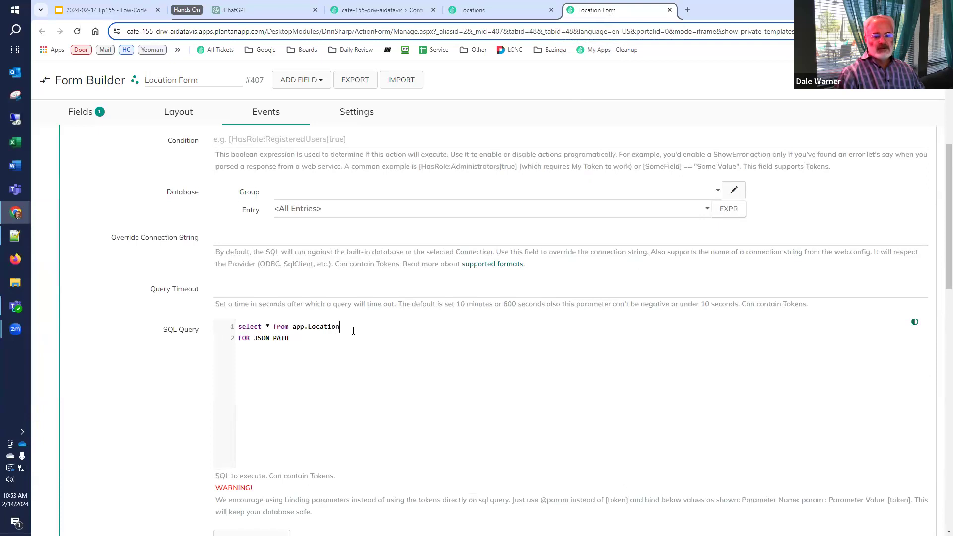
key(Return)
text(order )
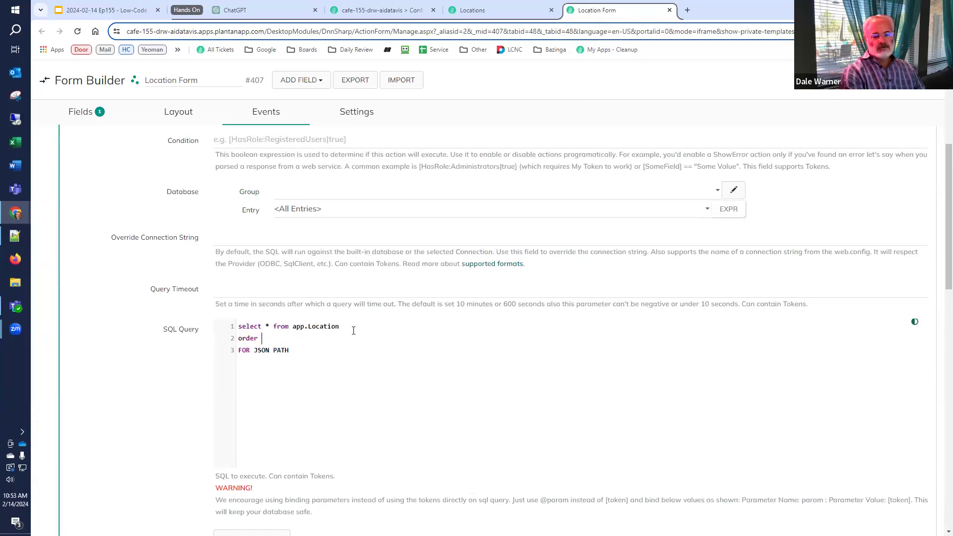
text(by population desc)
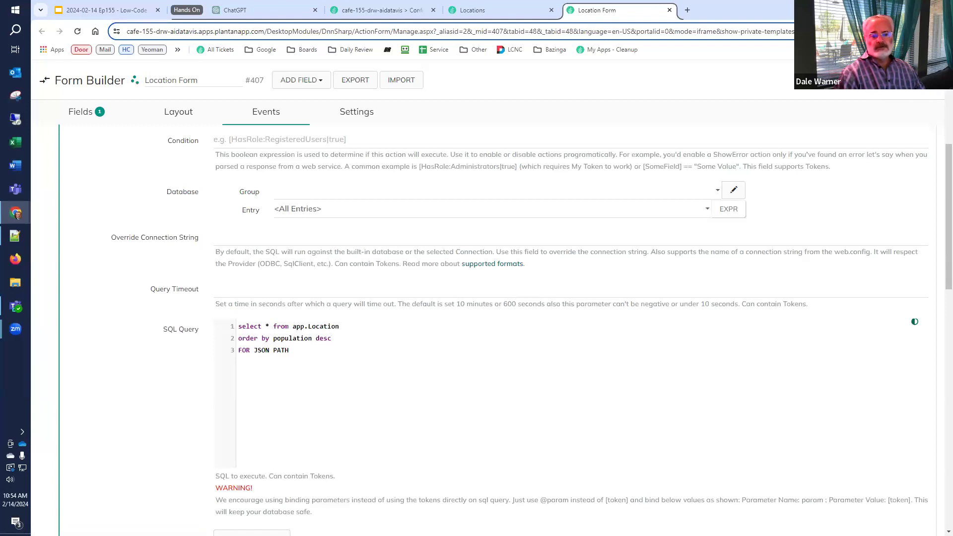
click(519, 10)
click(80, 35)
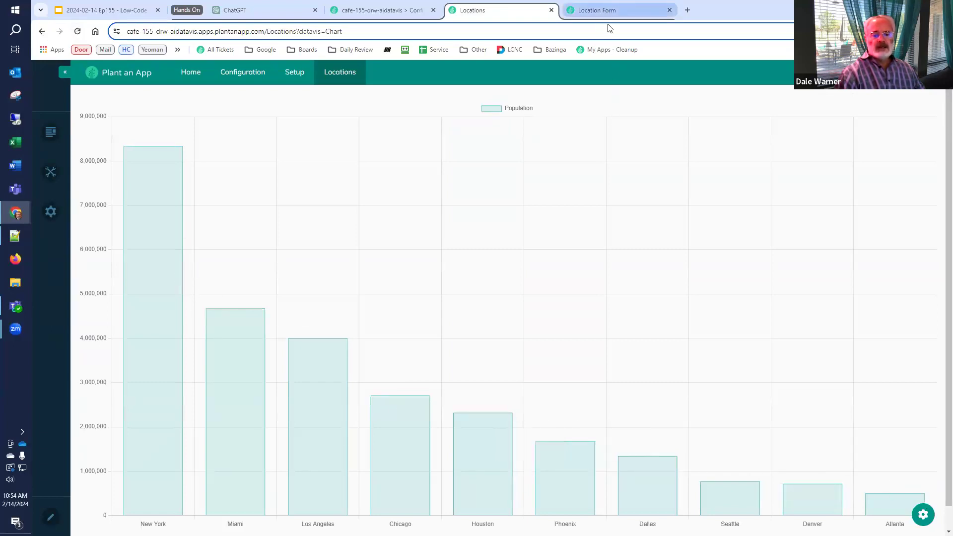
Open Setup > Locations listing in a new tab and sort its rows by Region
scroll(621, 125, down, 1)
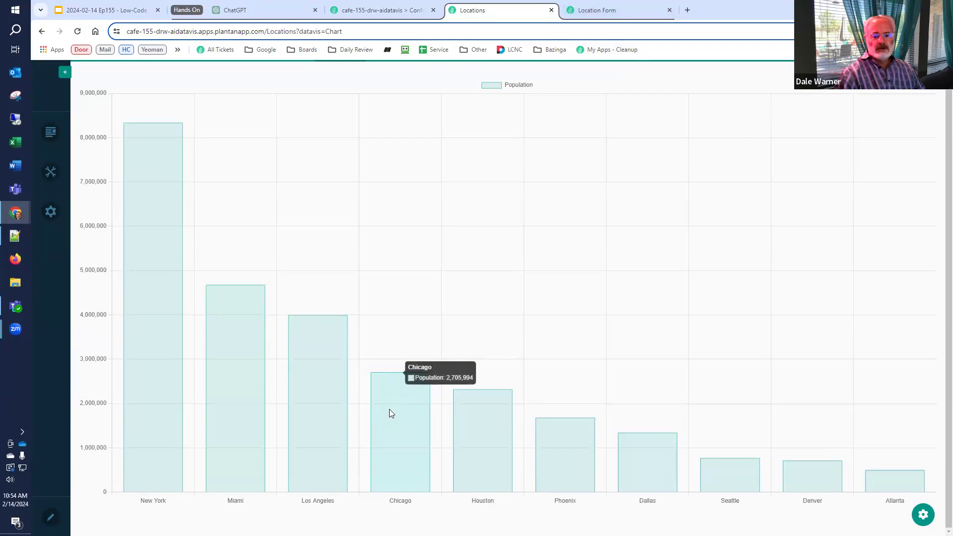
click(407, 12)
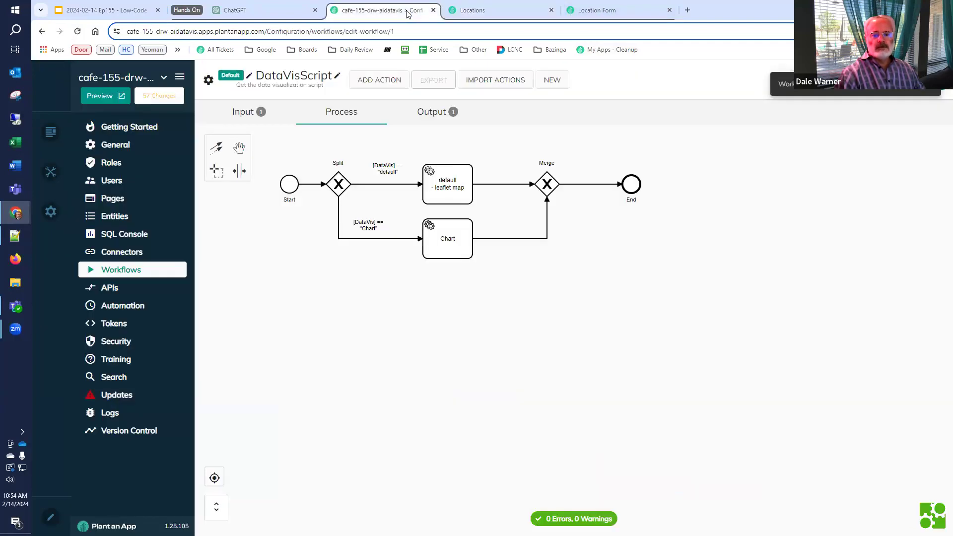
click(516, 13)
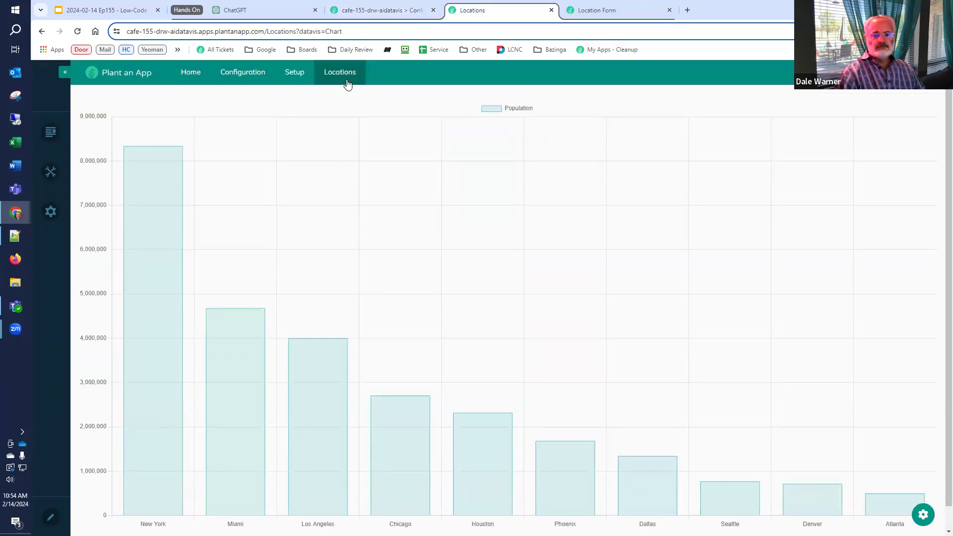
mouse_move(295, 75)
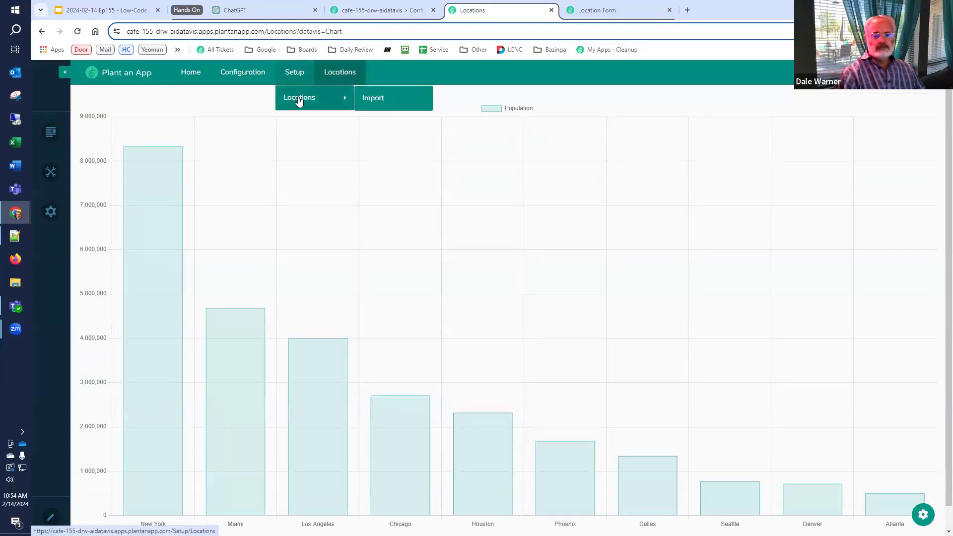
right_click(299, 100)
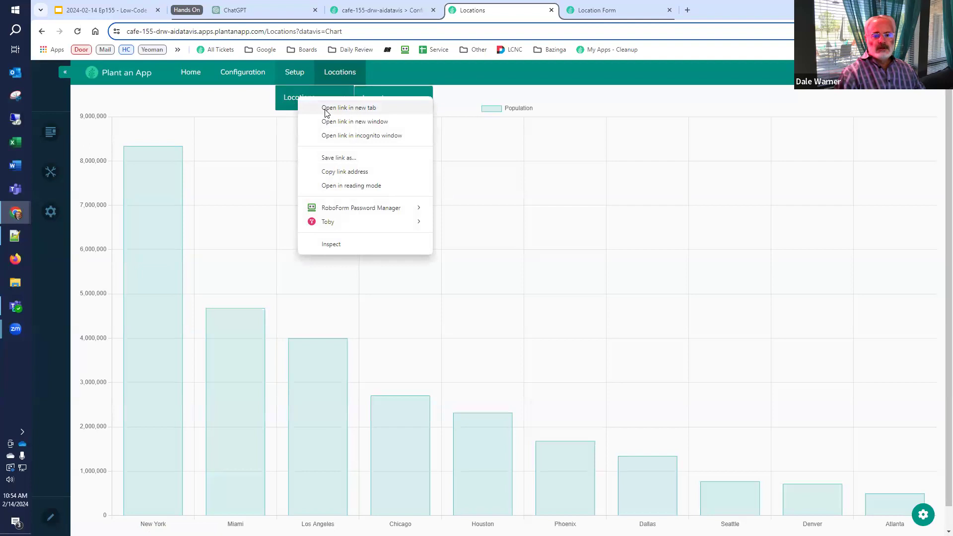
click(347, 107)
click(624, 13)
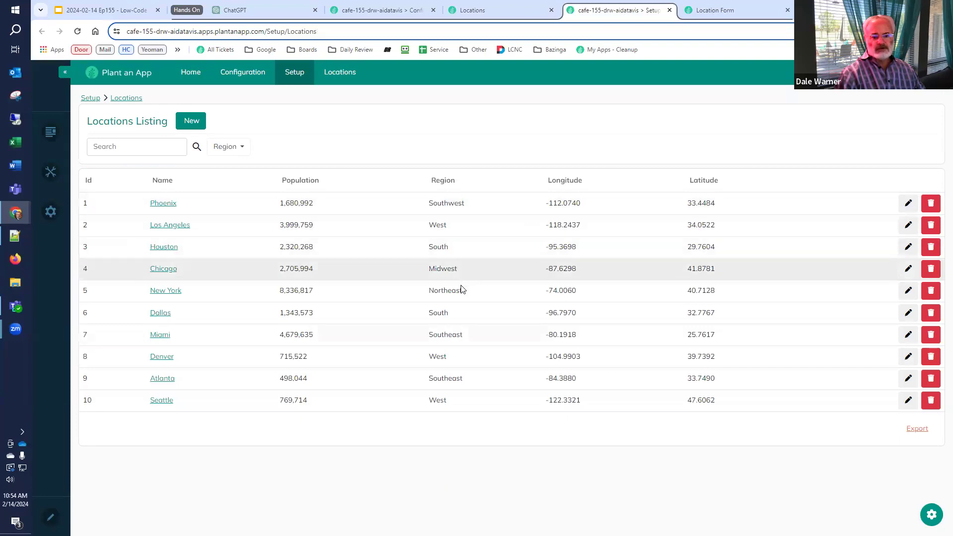
click(449, 183)
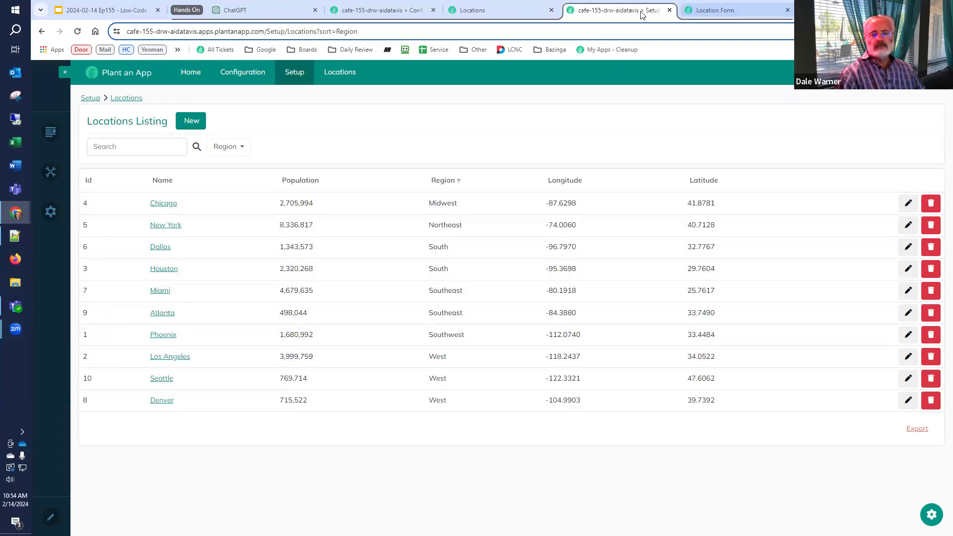
drag(621, 11, 735, 10)
Insert WHERE region like '[Get:region=]%' into the location query before ORDER BY
click(601, 10)
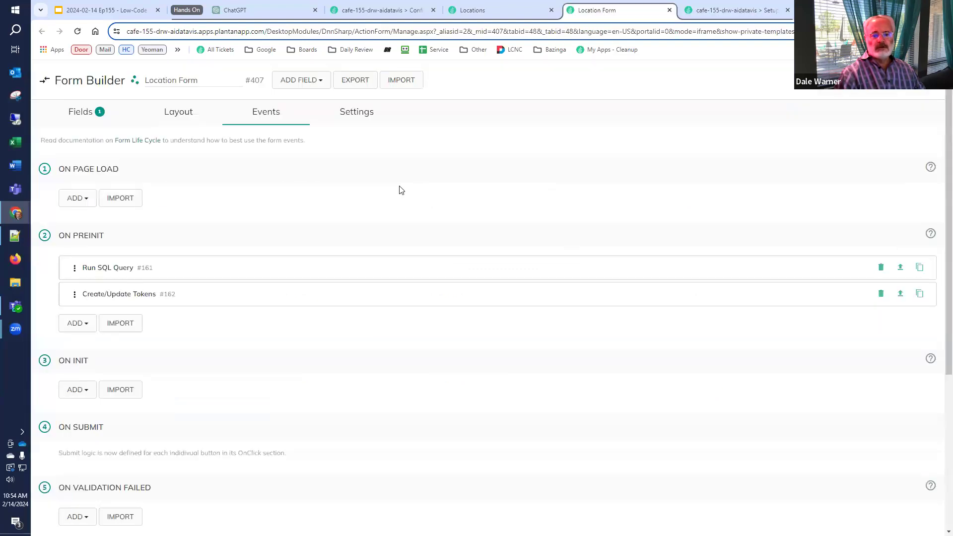
click(97, 271)
scroll(344, 335, down, 5)
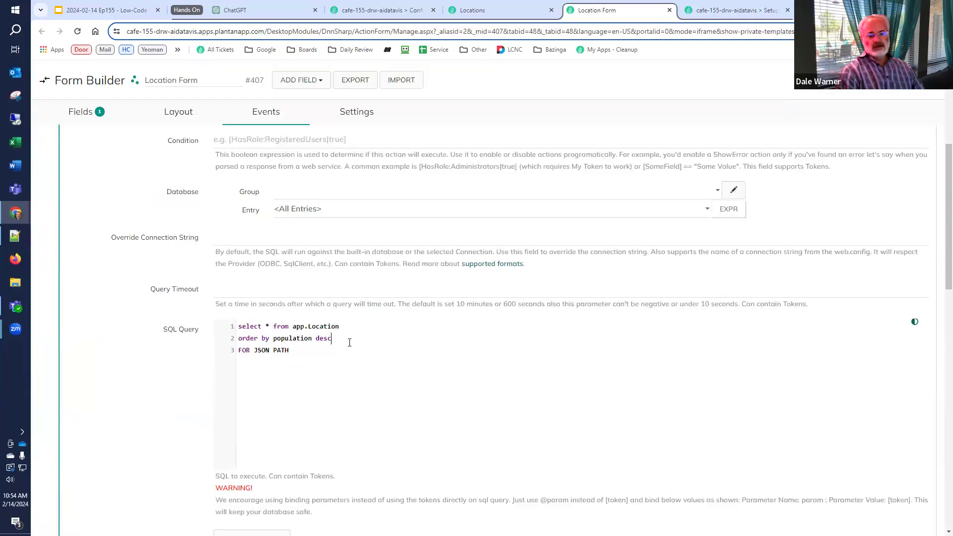
key(Up)
key(End)
key(Return)
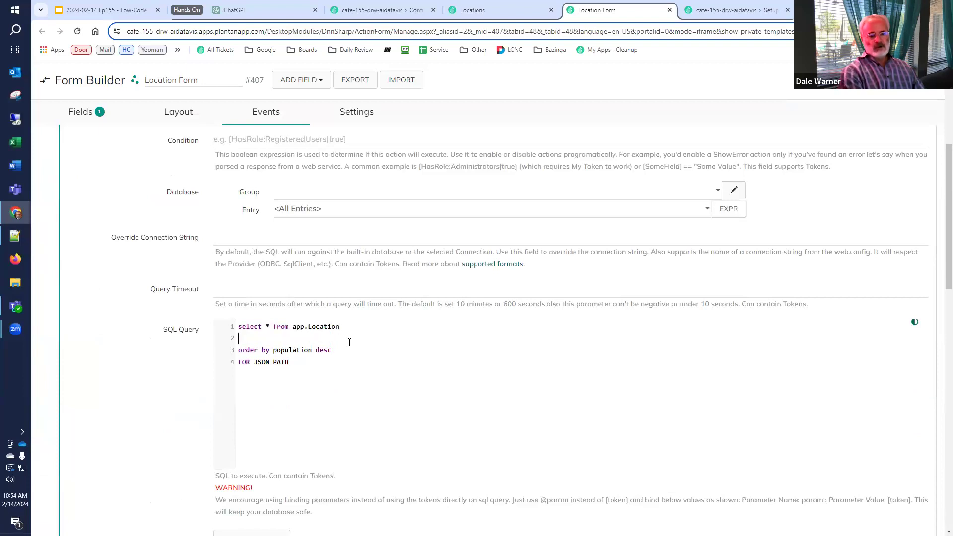
text(WHERE region like '')
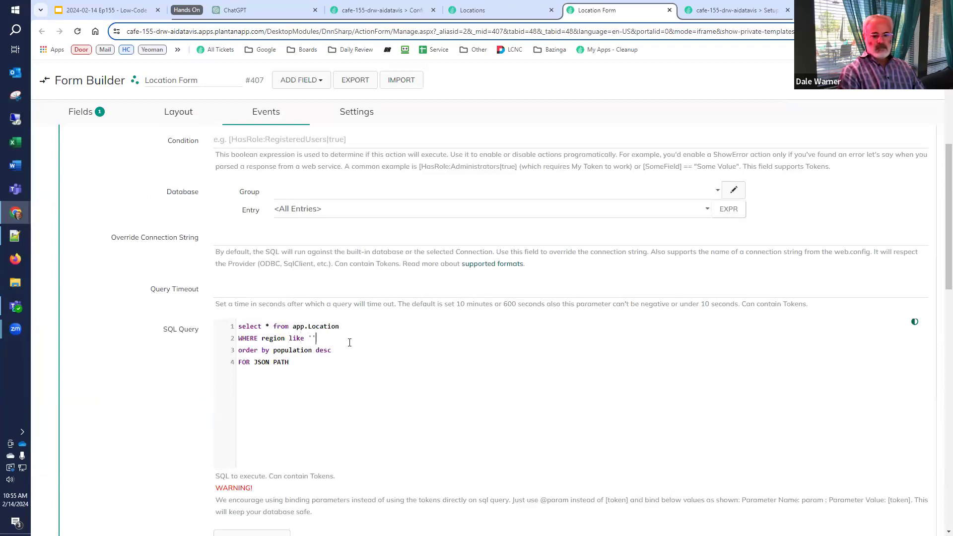
key(Left)
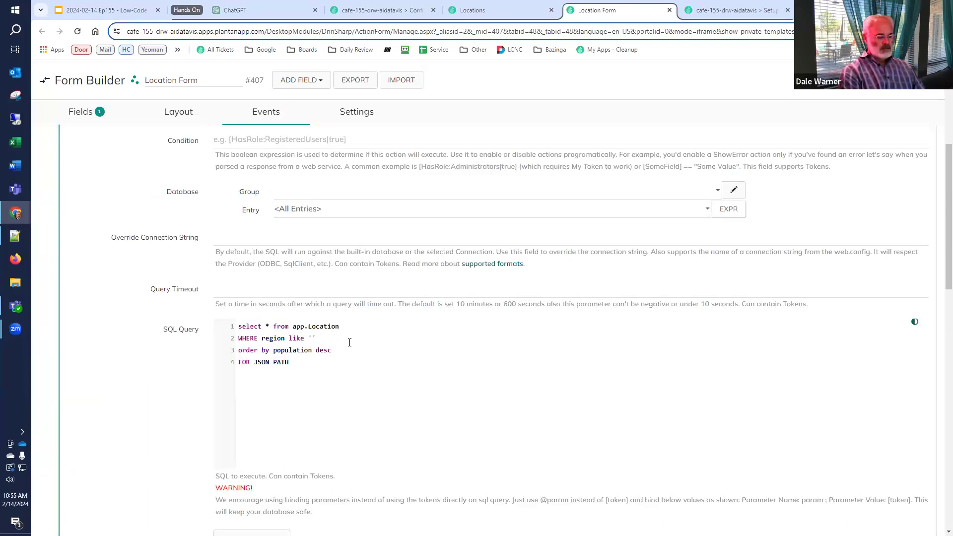
text([Get:region)
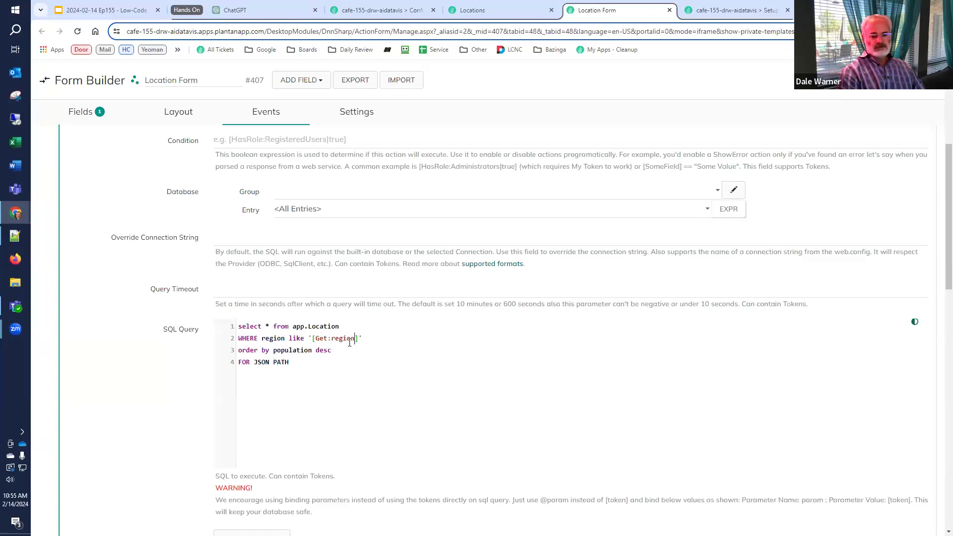
text(=)
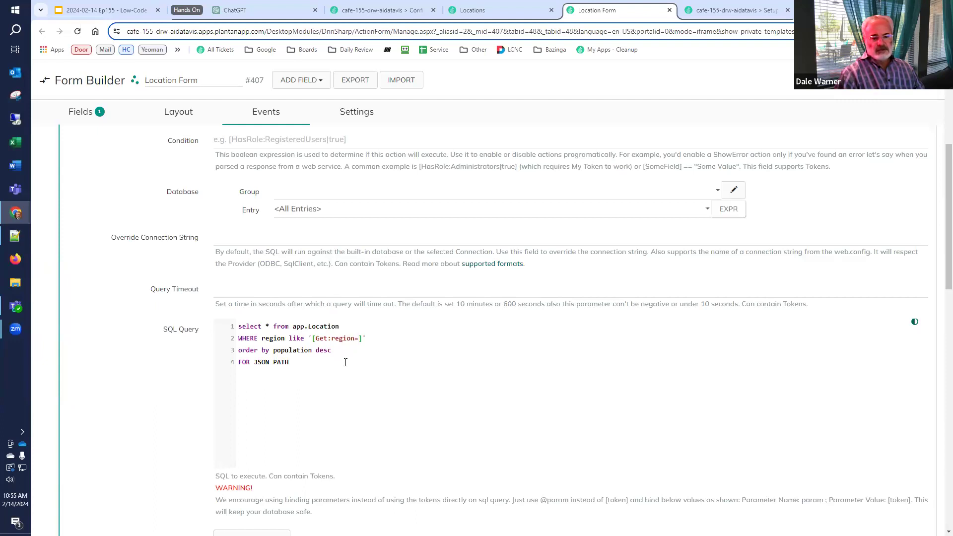
key(Right)
text(%)
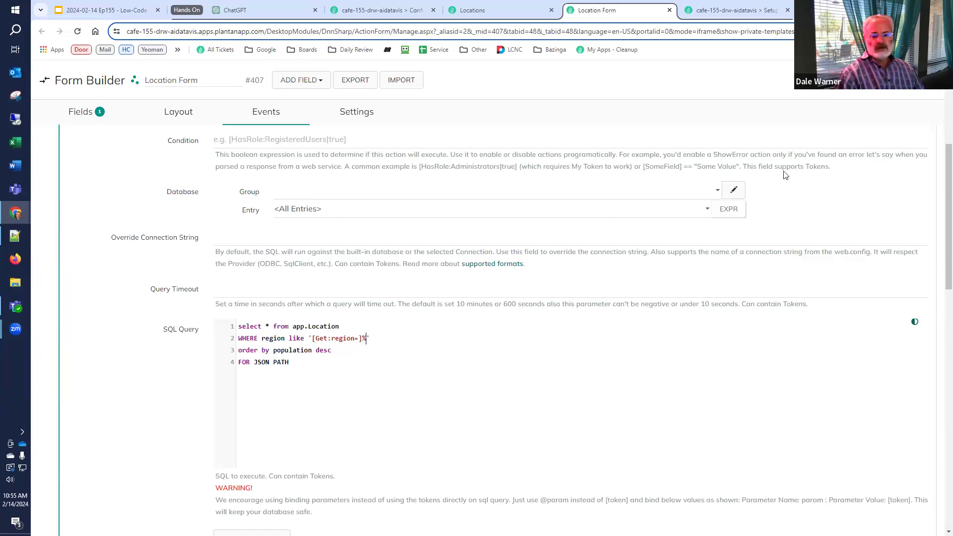
click(490, 7)
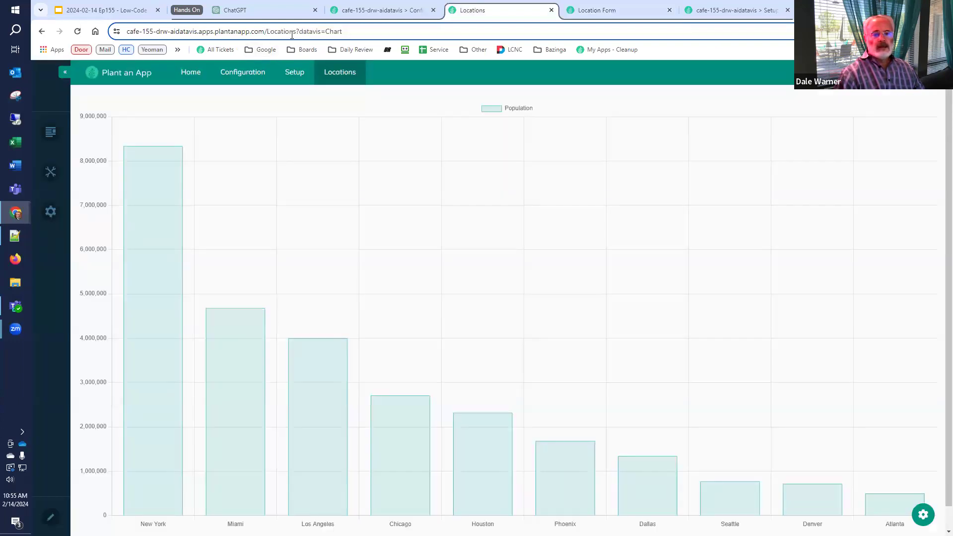
Reload the chart with &region=Southwest in the URL, then switch it to Southeast
click(78, 32)
click(413, 32)
click(426, 33)
text(&region)
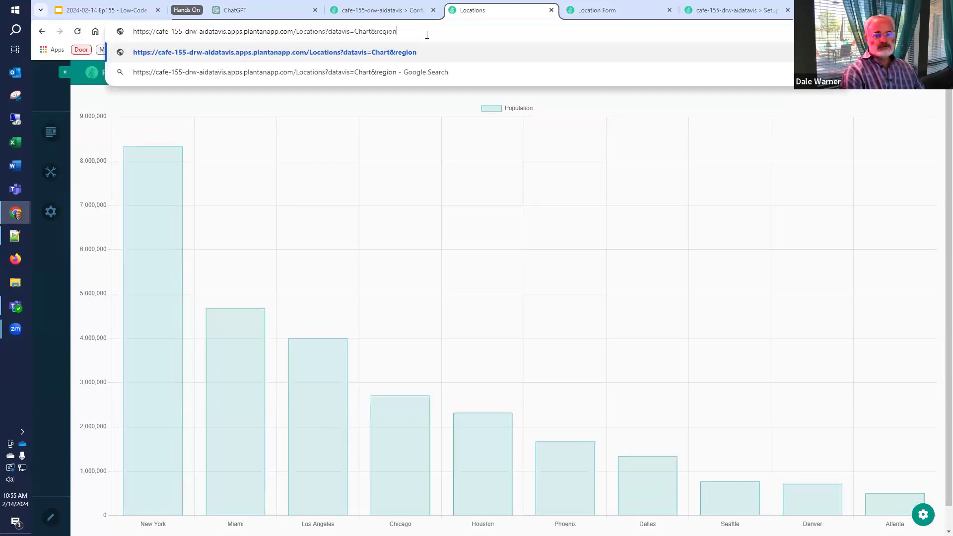
text(=Southwest)
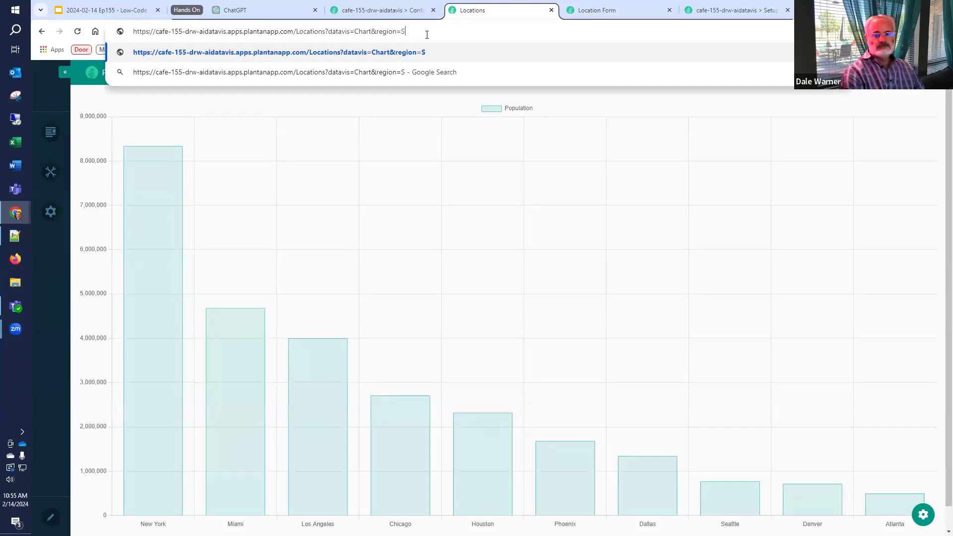
key(Return)
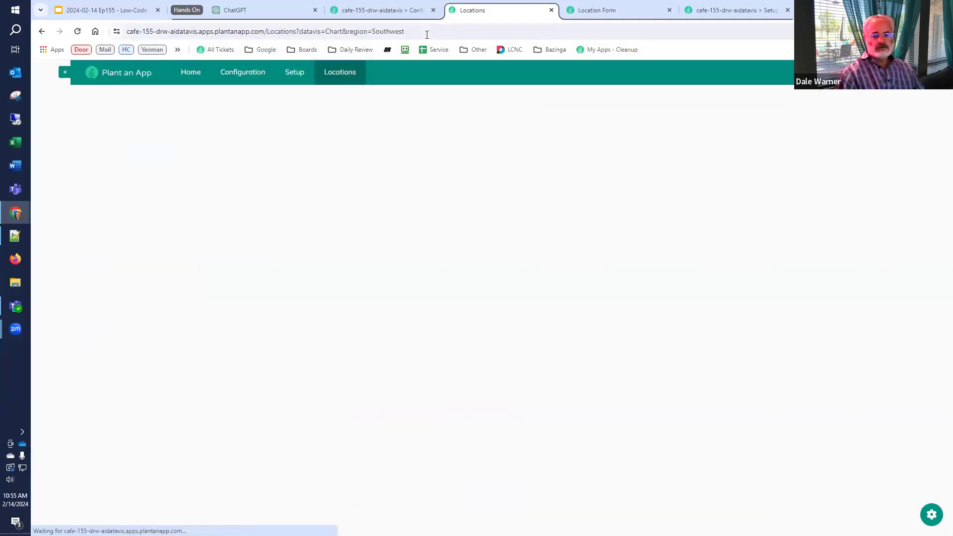
scroll(897, 356, down, 1)
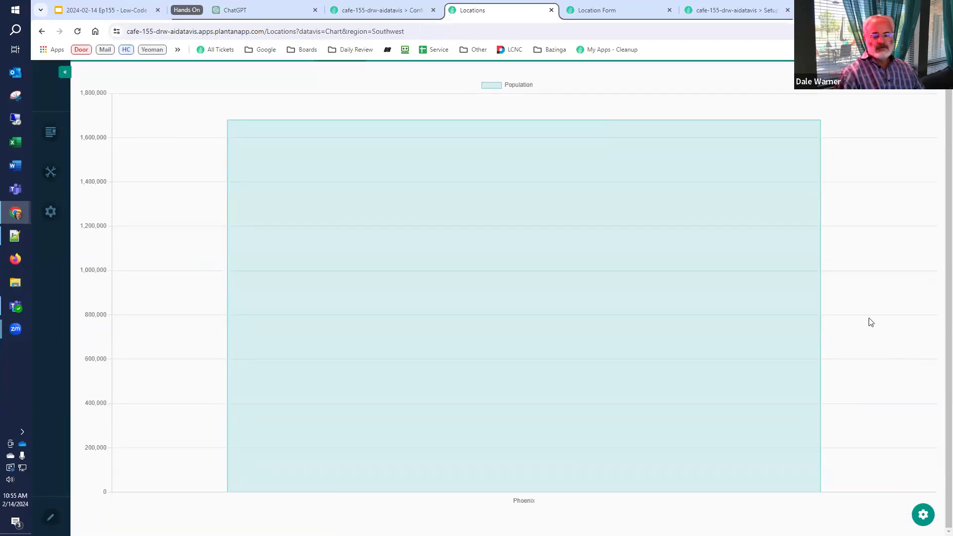
click(739, 10)
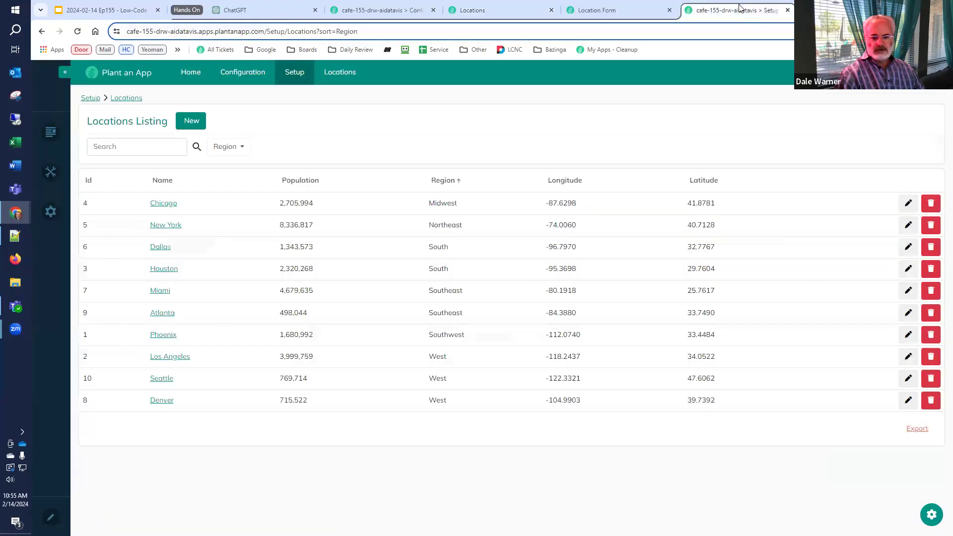
click(497, 11)
double_click(390, 31)
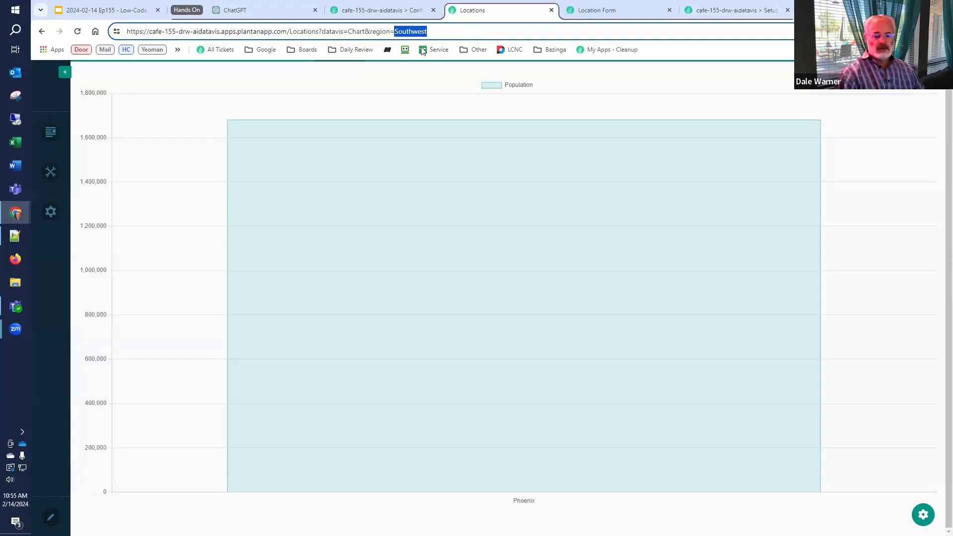
text(Southeast)
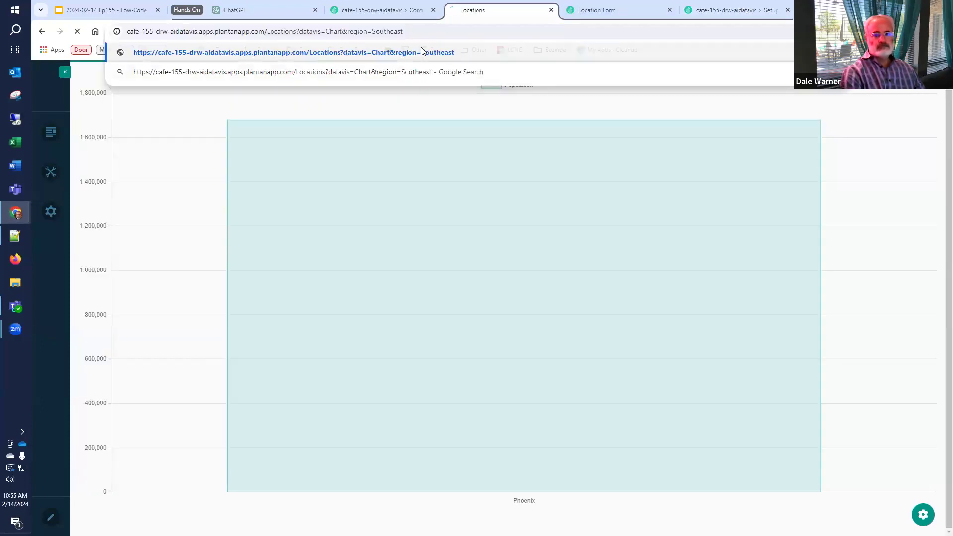
key(Return)
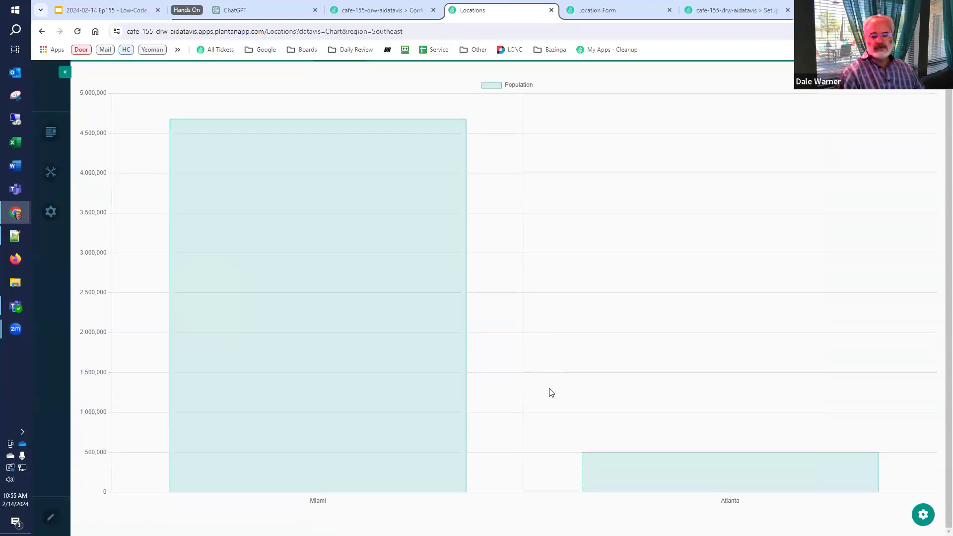
Check the locations listing, then filter the chart to region=West: Los Angeles, Seattle, Denver
click(711, 14)
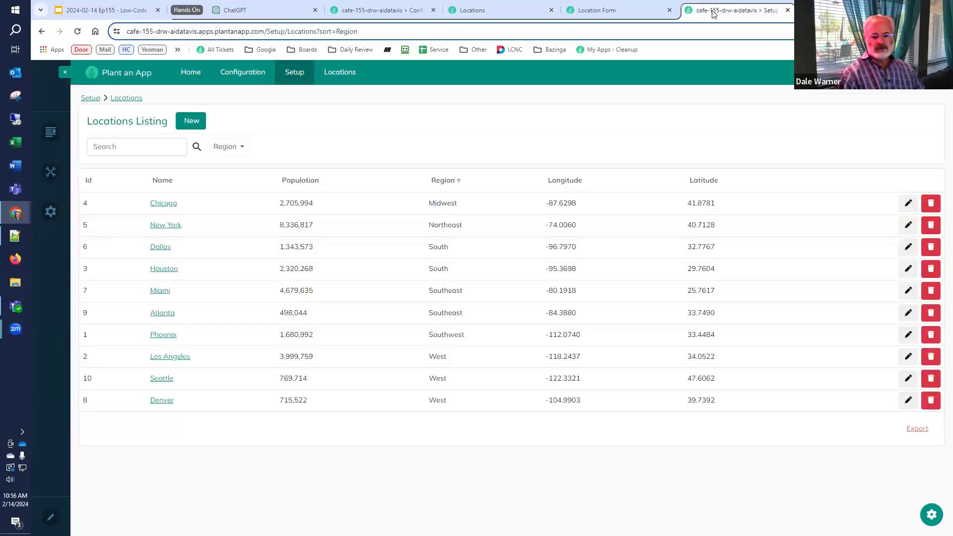
click(617, 13)
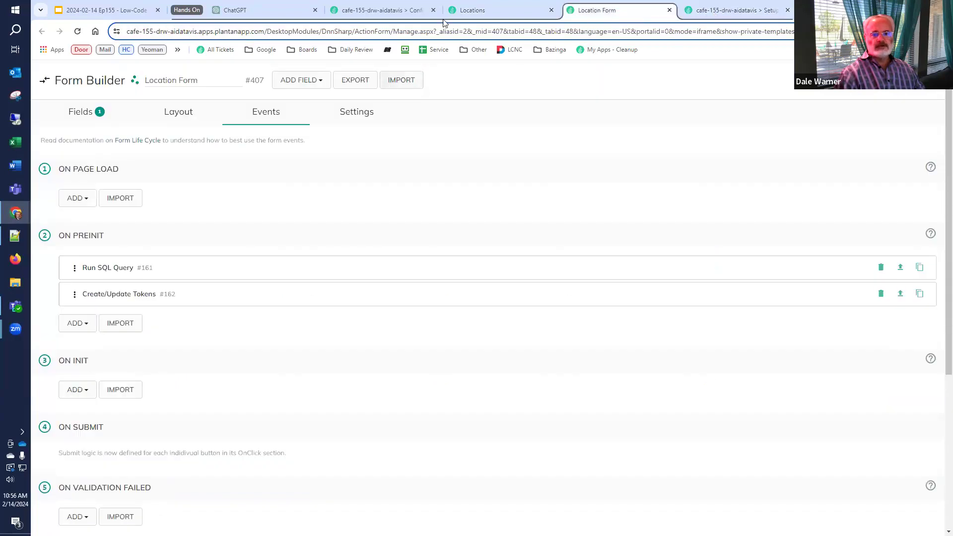
click(459, 14)
double_click(400, 31)
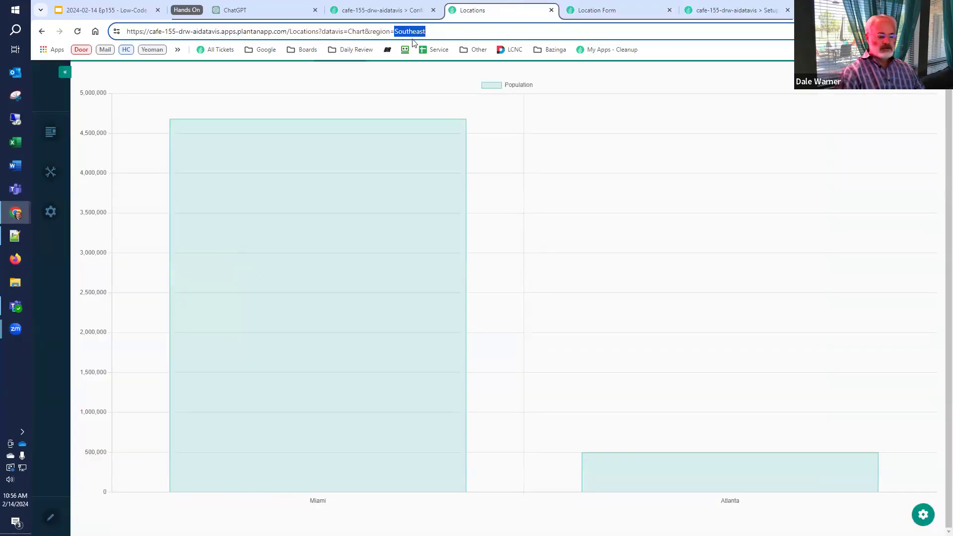
text(West)
key(Return)
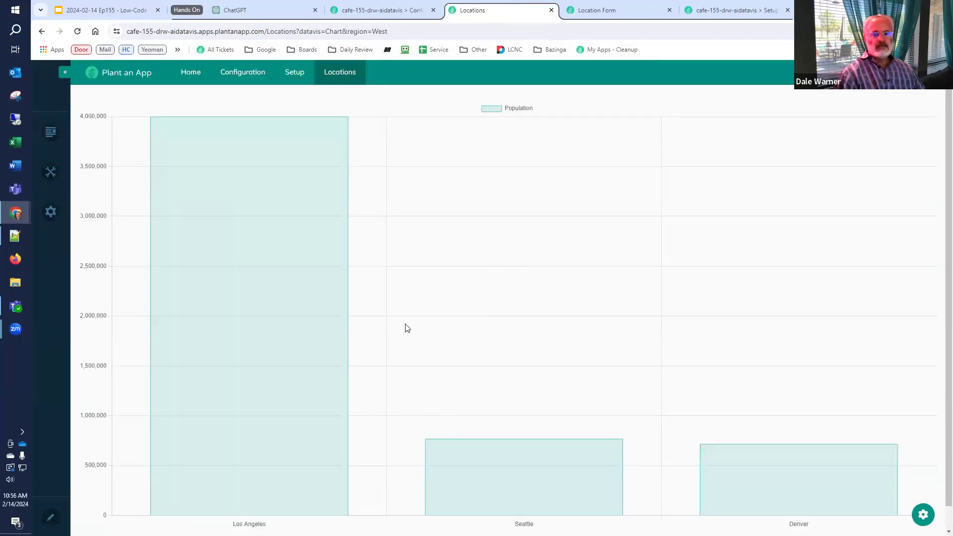
Change datavis=Chart to datavis=default to show the West cities on the map
double_click(332, 32)
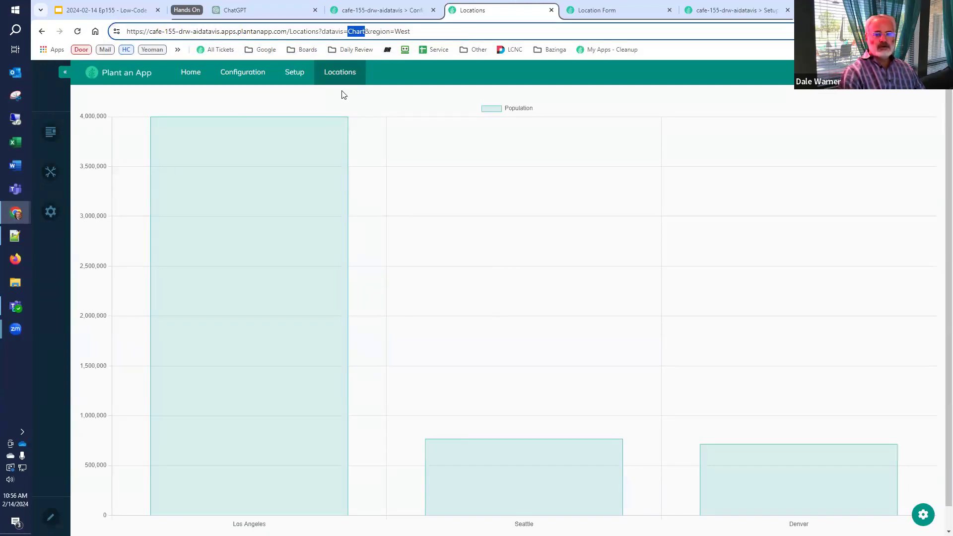
key(BackSpace)
text(default)
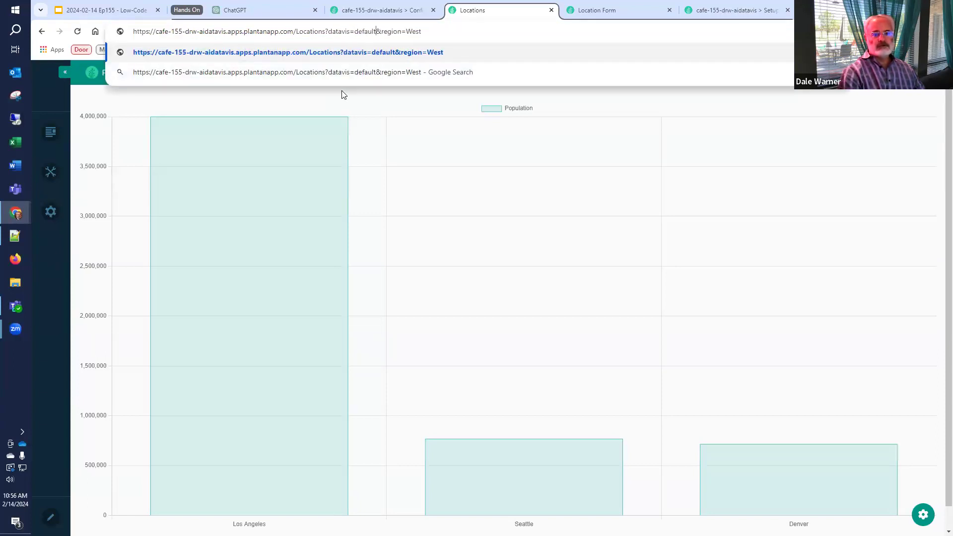
key(Return)
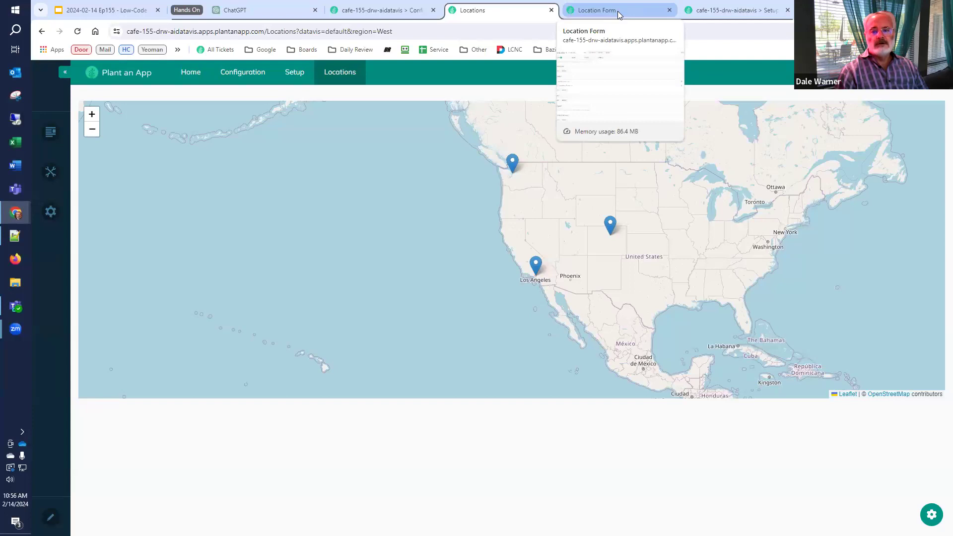
Back in the Location Form builder, review the DataVis field's settings under Fields
click(619, 14)
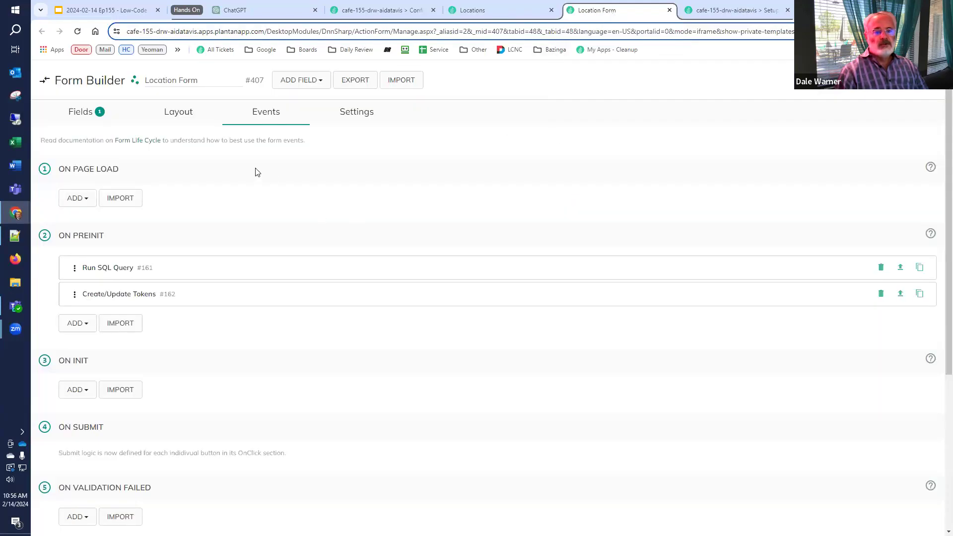
click(79, 113)
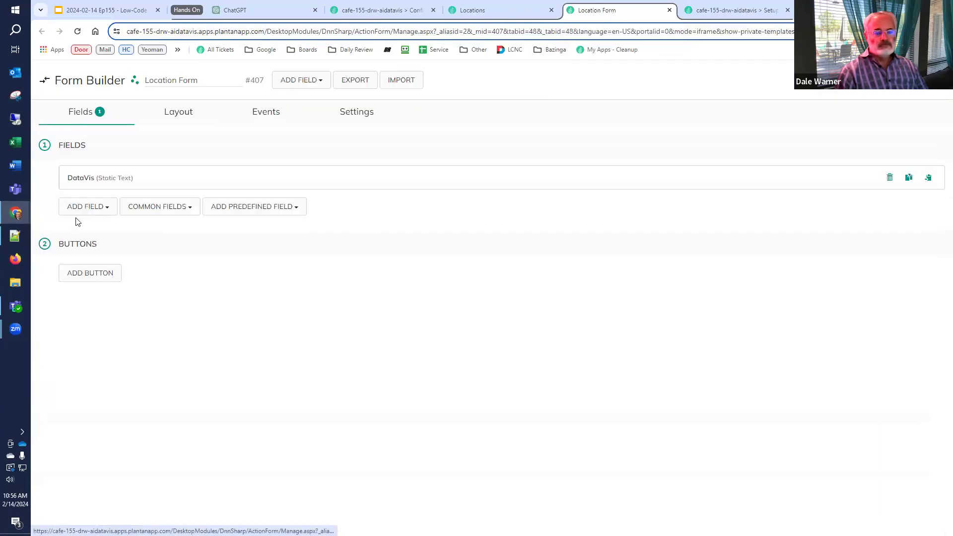
click(94, 180)
scroll(99, 204, down, 3)
scroll(99, 207, up, 3)
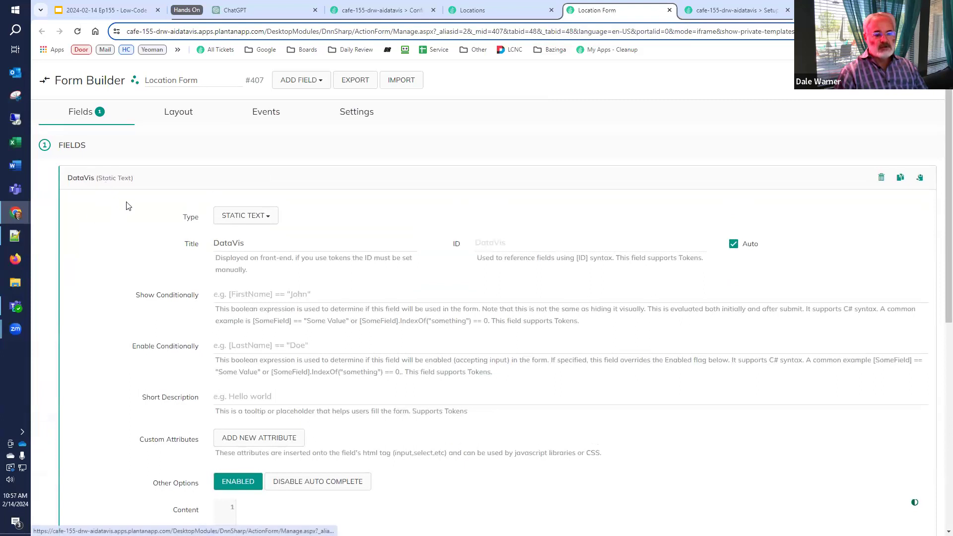
click(101, 187)
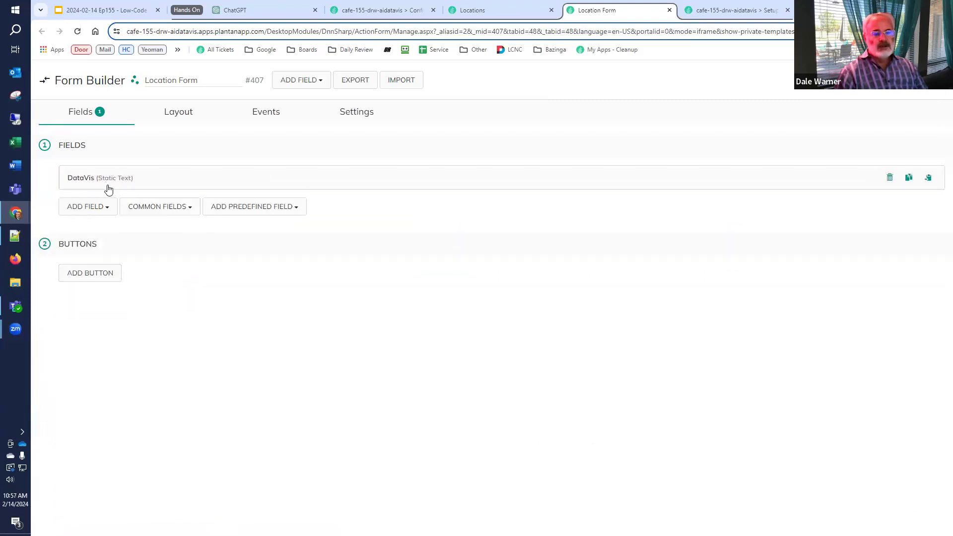
Describe the Run SQL Query event action as 'get the data' and review its query and result settings
click(258, 119)
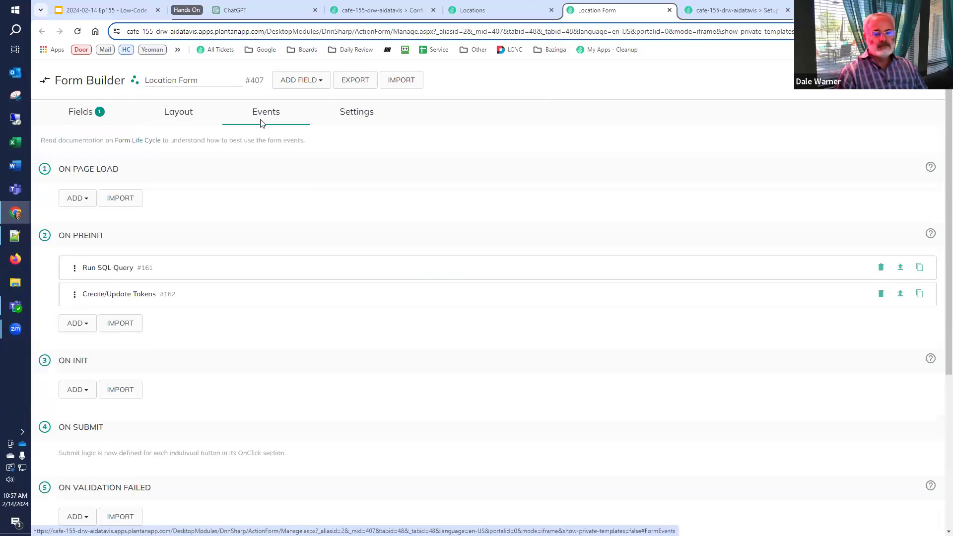
click(135, 269)
click(248, 323)
text(get the dat)
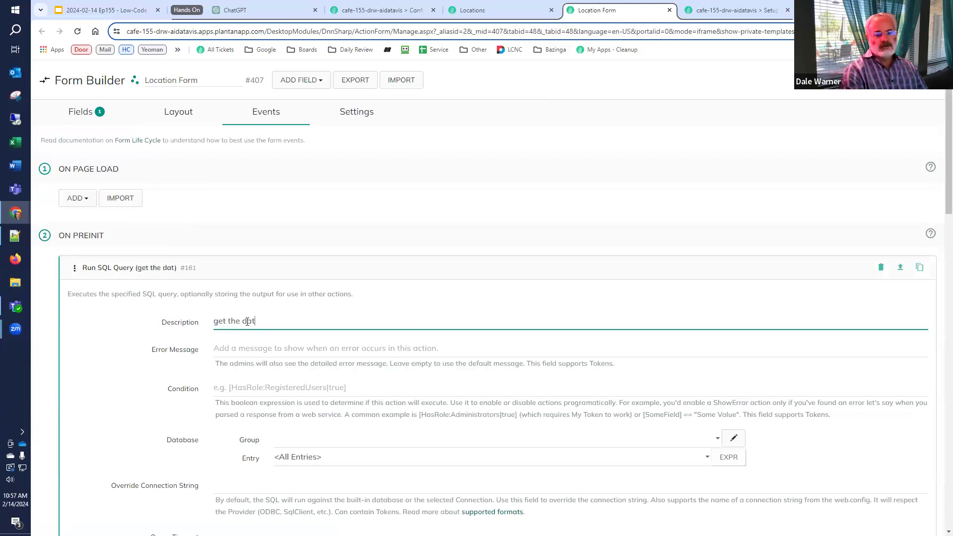
text(a)
scroll(349, 430, down, 3)
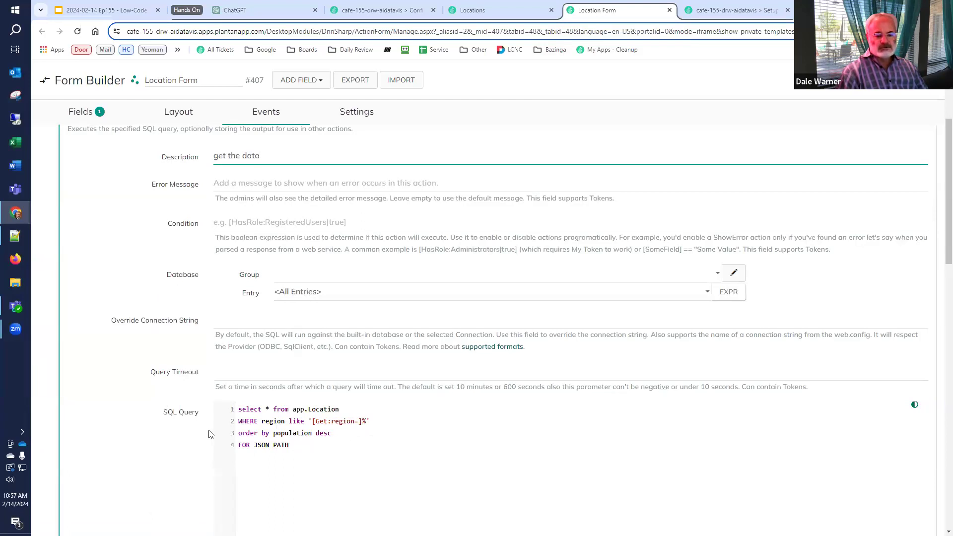
scroll(208, 435, down, 3)
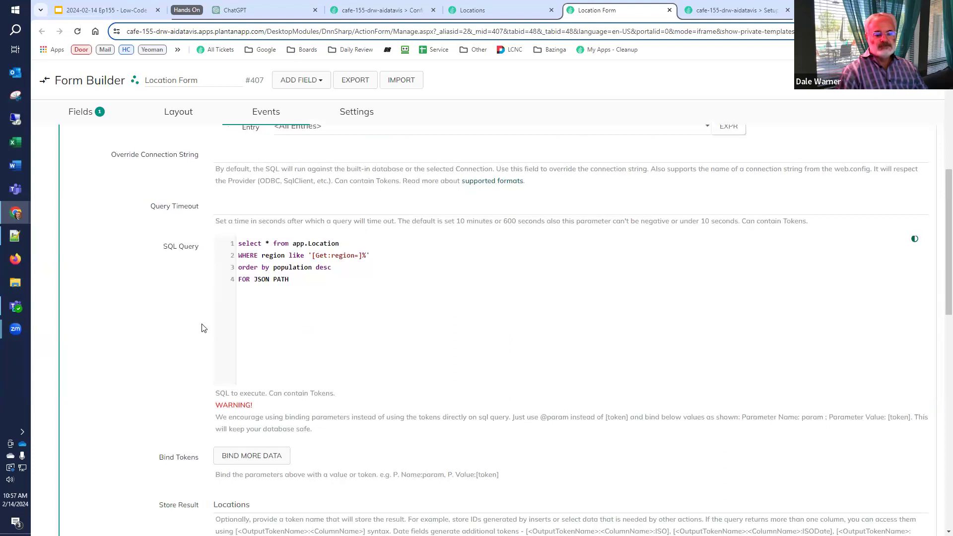
scroll(209, 360, down, 2)
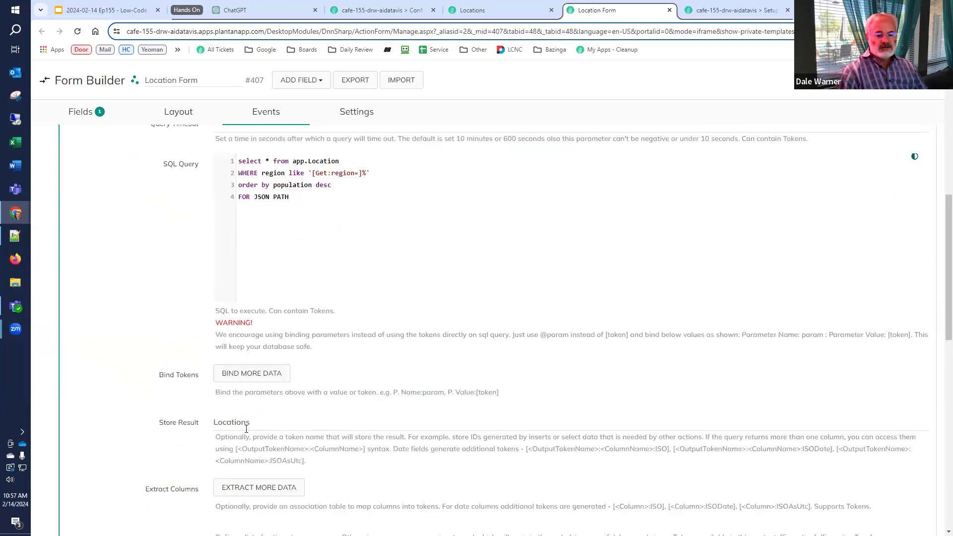
scroll(168, 424, down, 5)
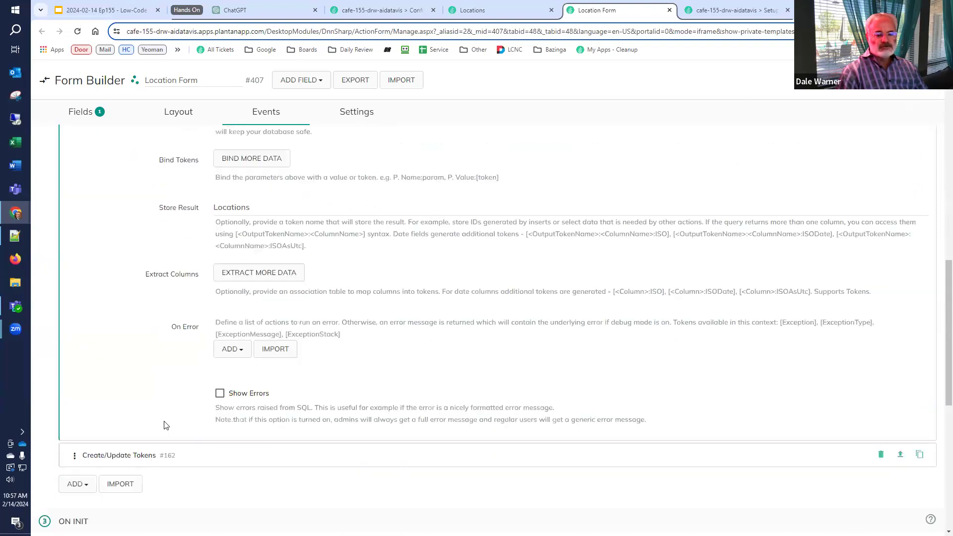
scroll(126, 430, down, 2)
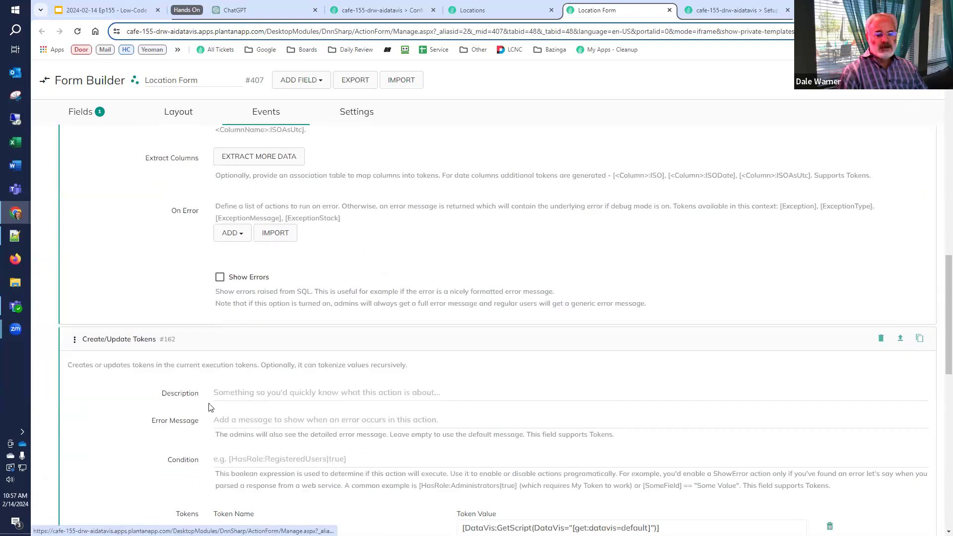
Describe the Create/Update Tokens action as 'Get the desired script and send it to the DataVis static test', then inspect its token value
click(240, 392)
text(Get the)
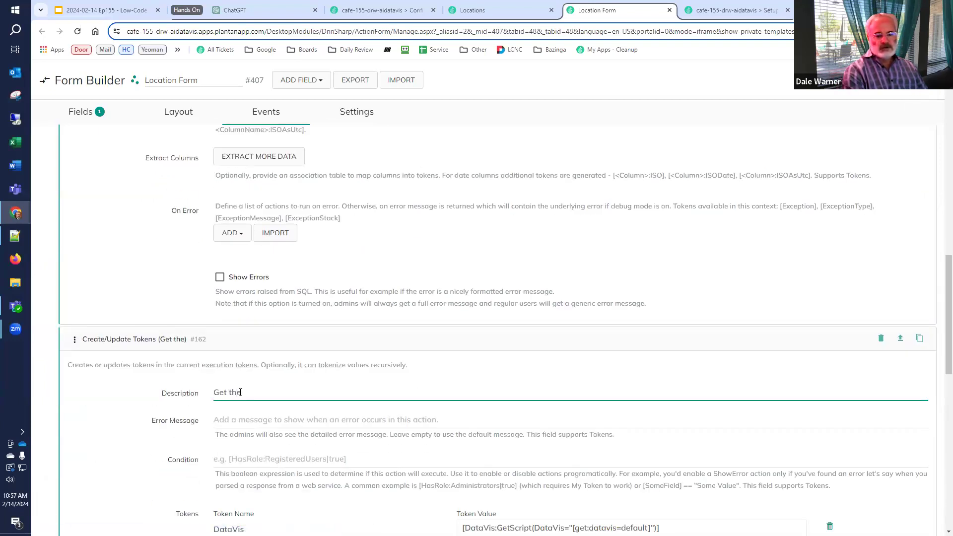
text( desired script)
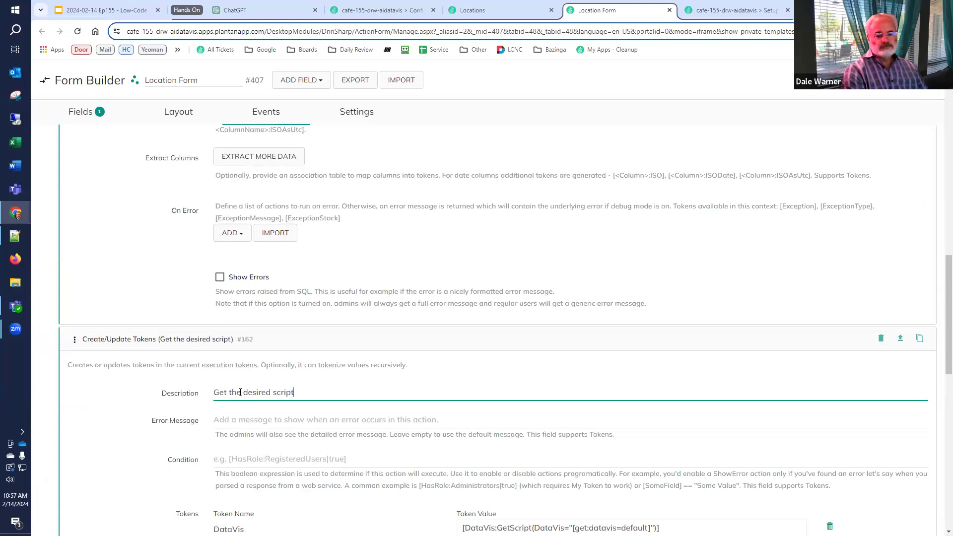
text( and send it t)
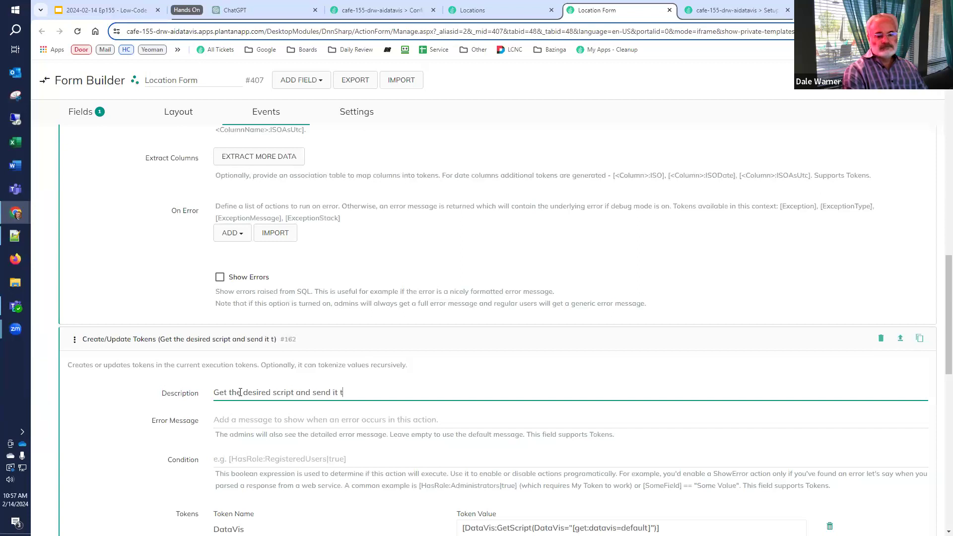
text(o the DataVis)
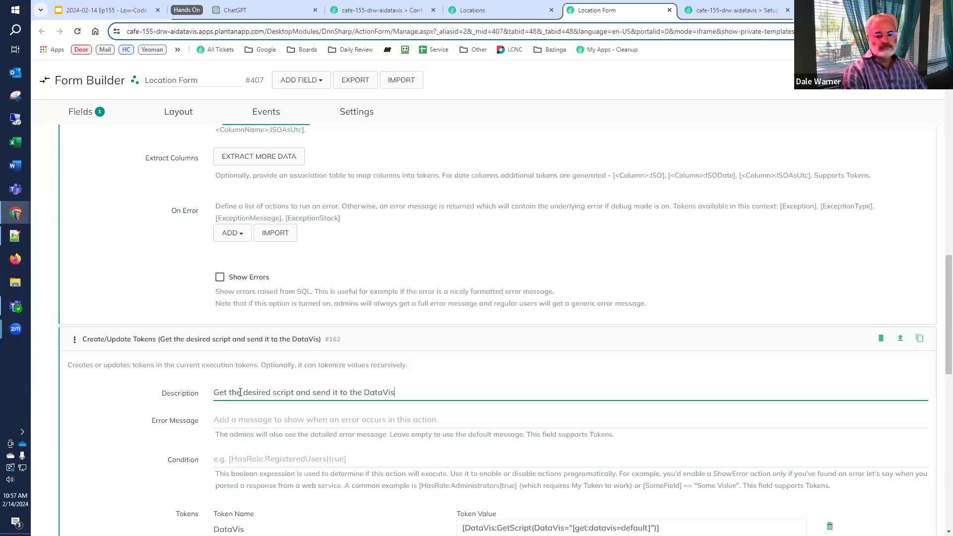
text( static tes)
text(t)
scroll(229, 369, down, 3)
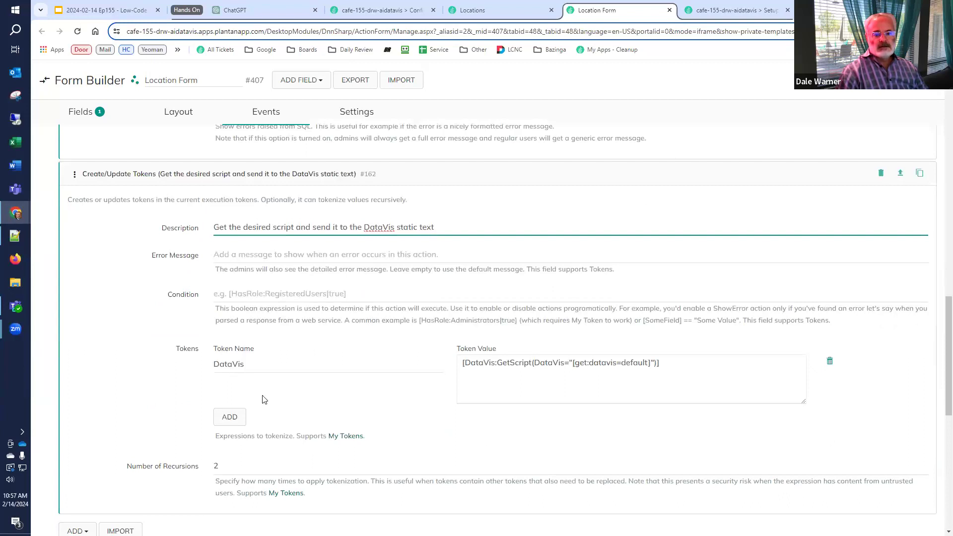
triple_click(620, 359)
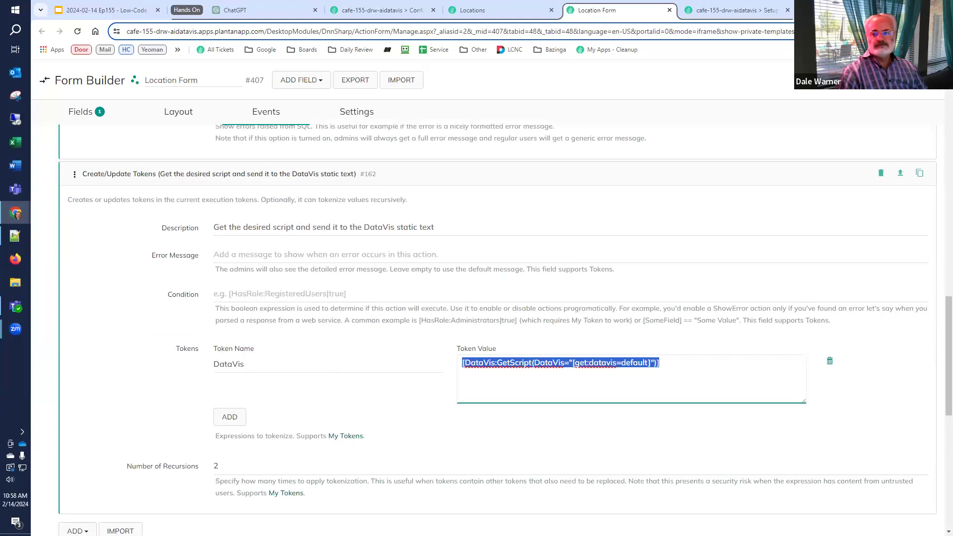
click(867, 79)
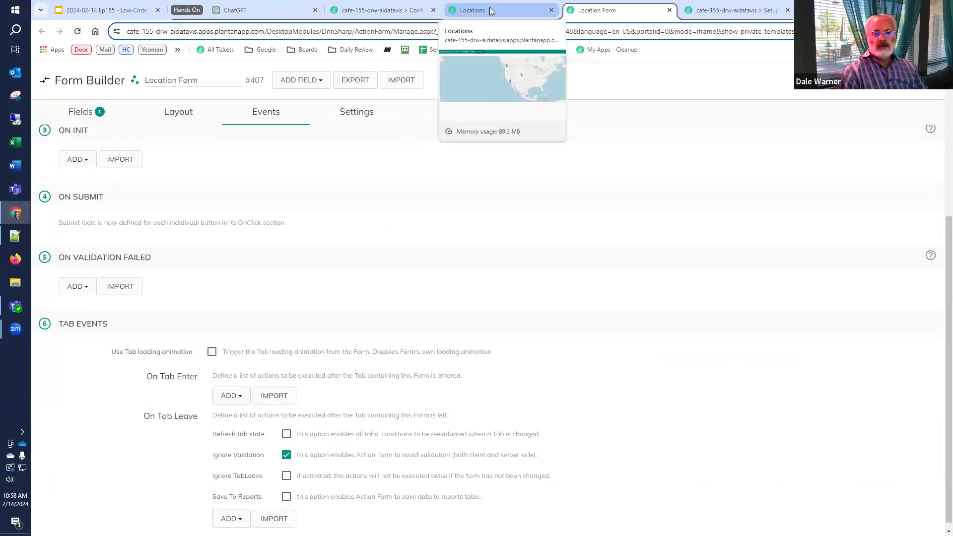
In the app configuration, open the DataVis GetScript custom token and review its cache and workflow settings
click(392, 10)
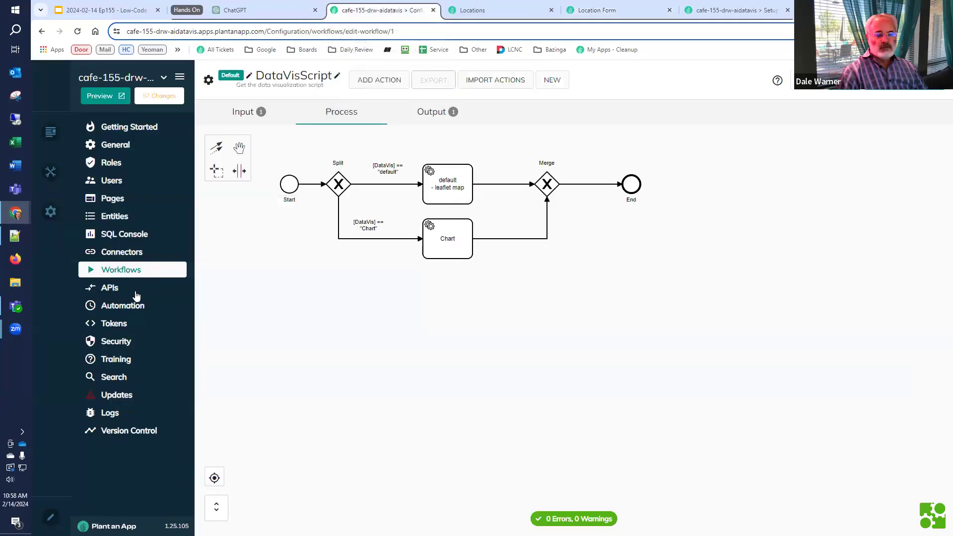
click(124, 324)
click(224, 164)
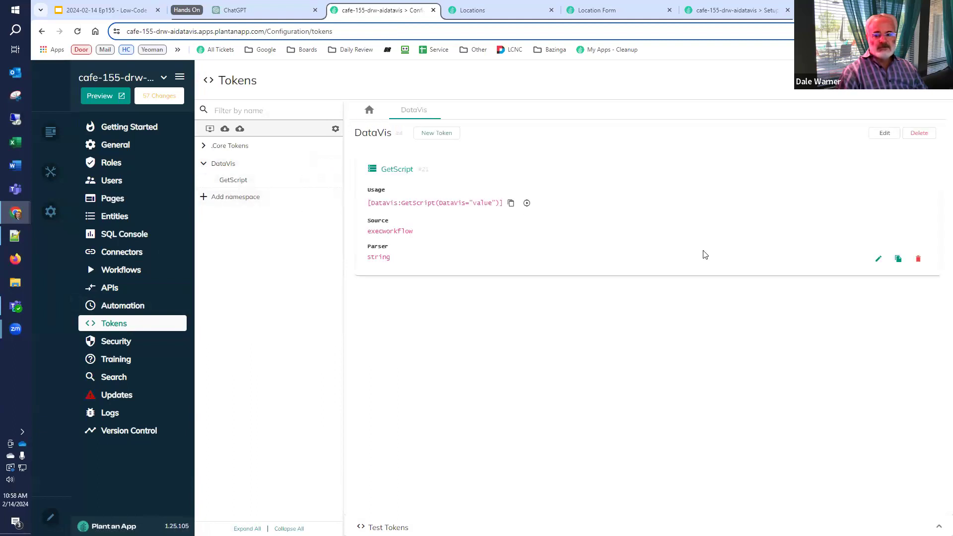
click(879, 259)
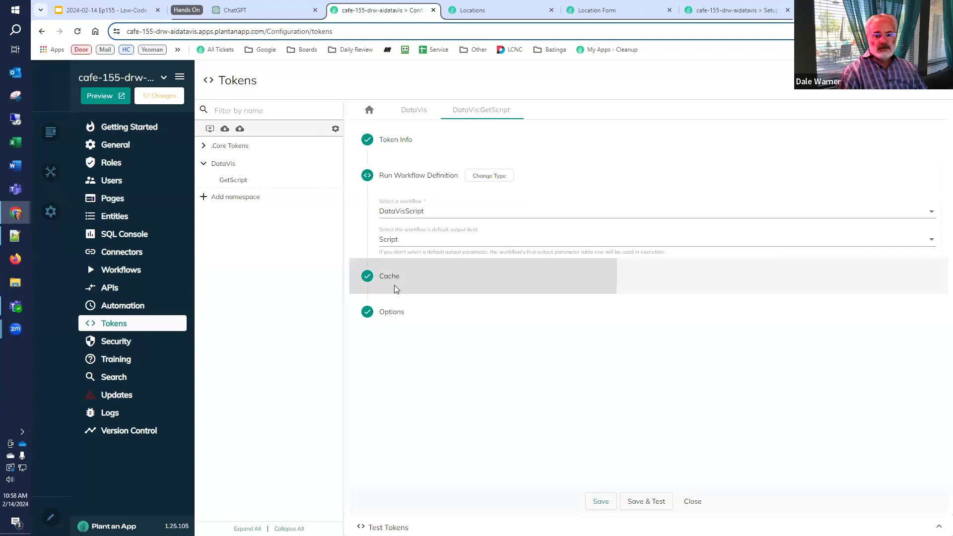
click(393, 283)
click(390, 174)
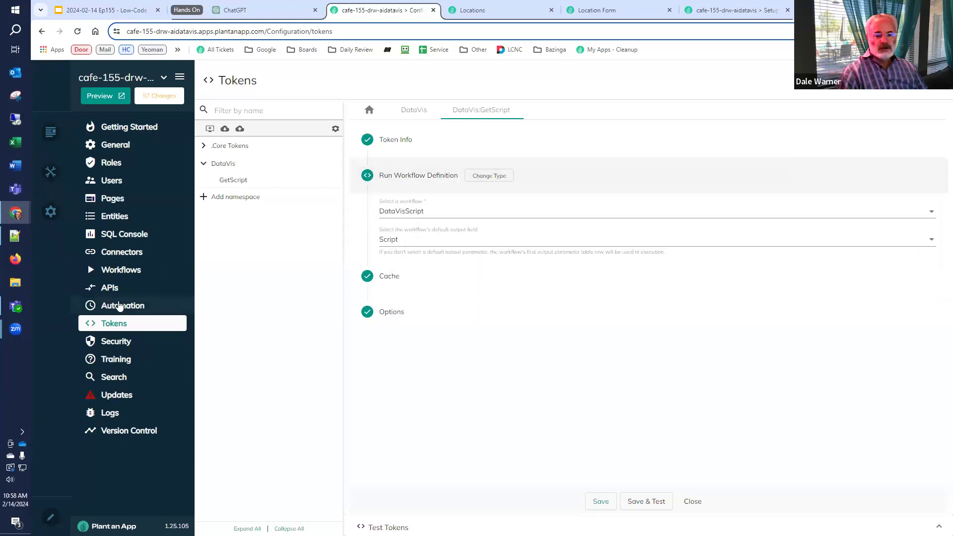
Edit the DataVisScript workflow, checking its Input, Process and Output tabs before returning to Process
click(123, 271)
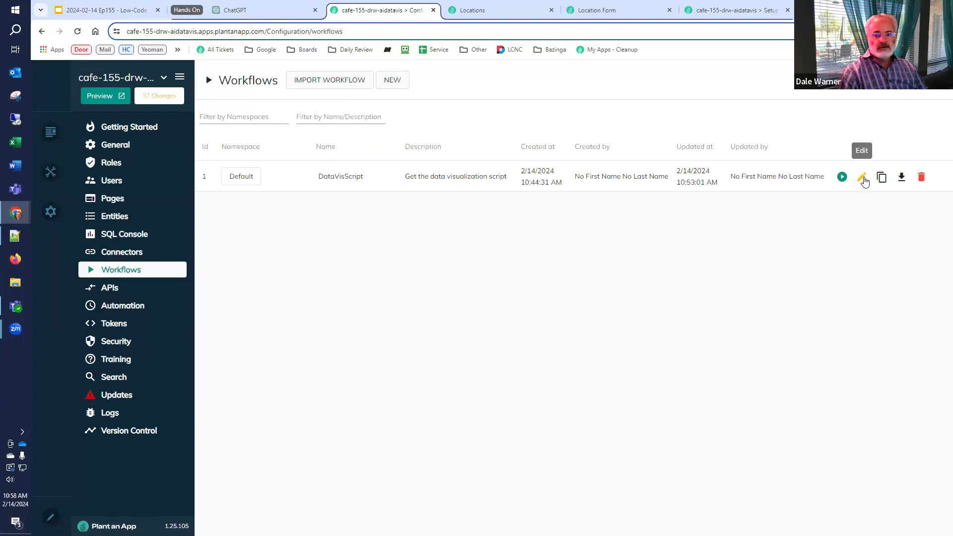
click(863, 177)
click(245, 113)
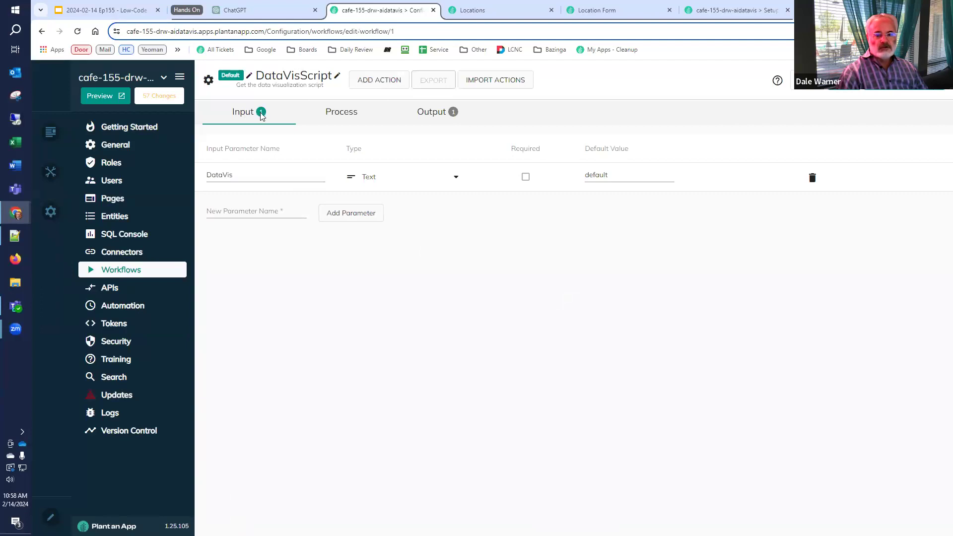
click(338, 121)
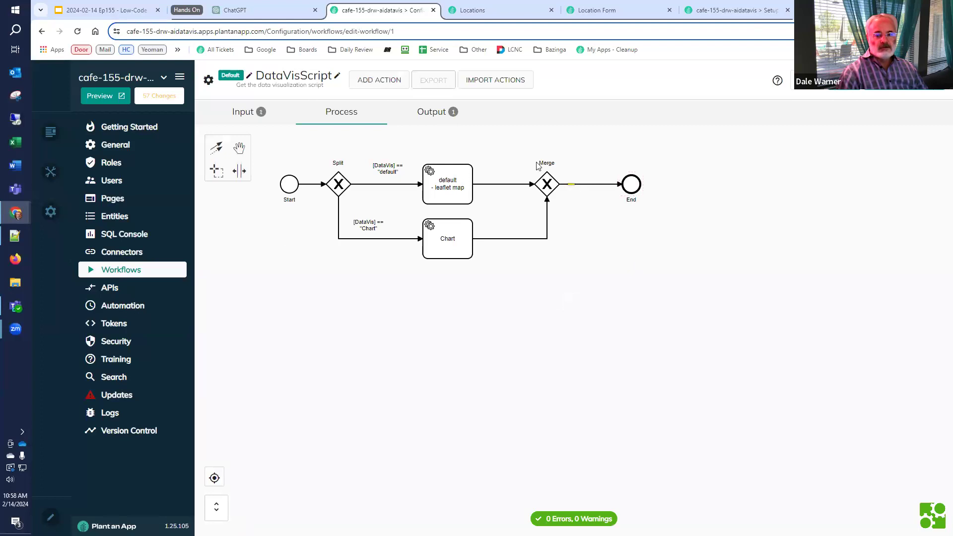
click(419, 112)
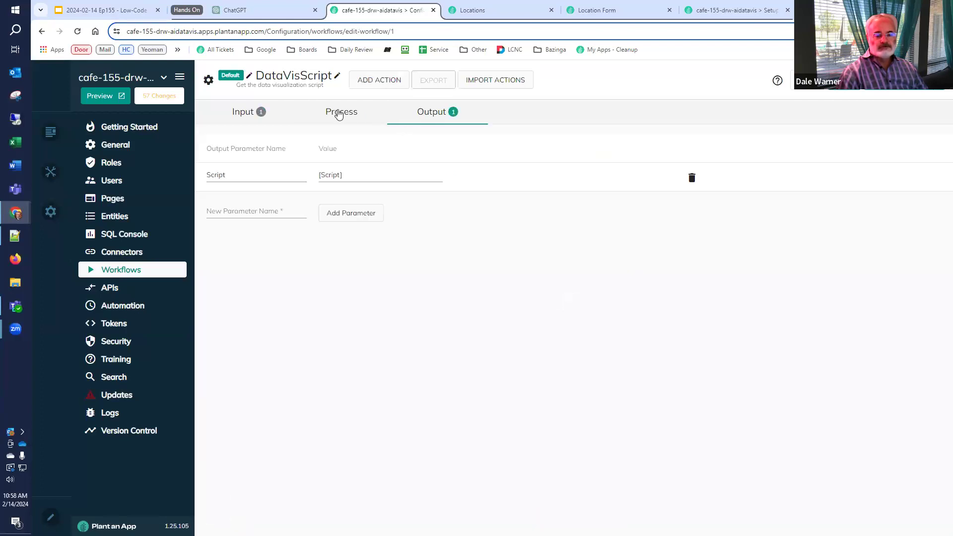
click(340, 113)
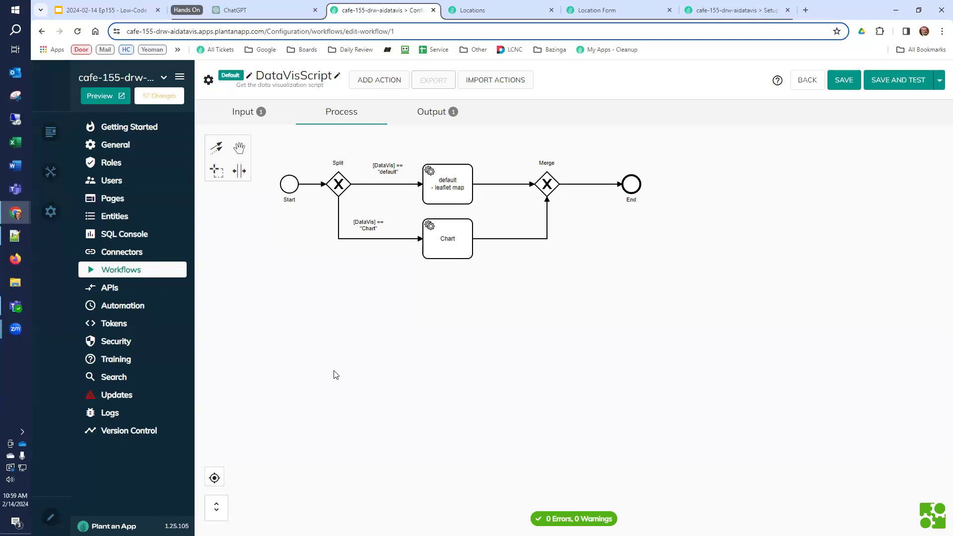
Review the Location Form's DataVis static text field settings and its event actions
click(598, 9)
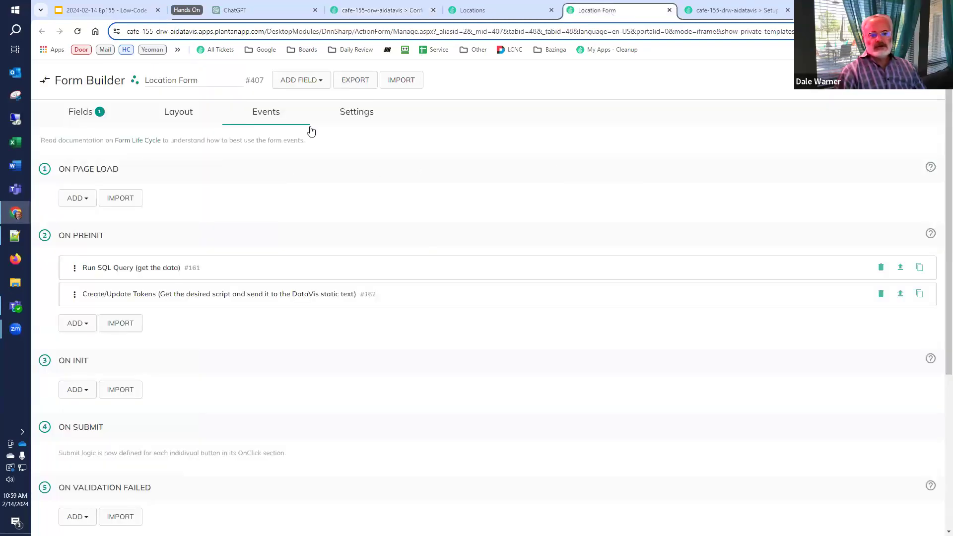
click(97, 114)
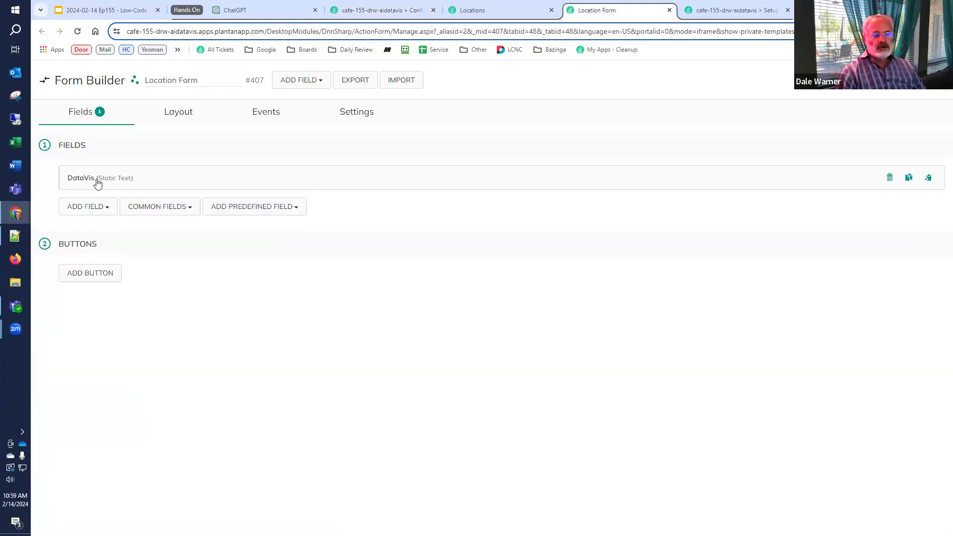
click(97, 184)
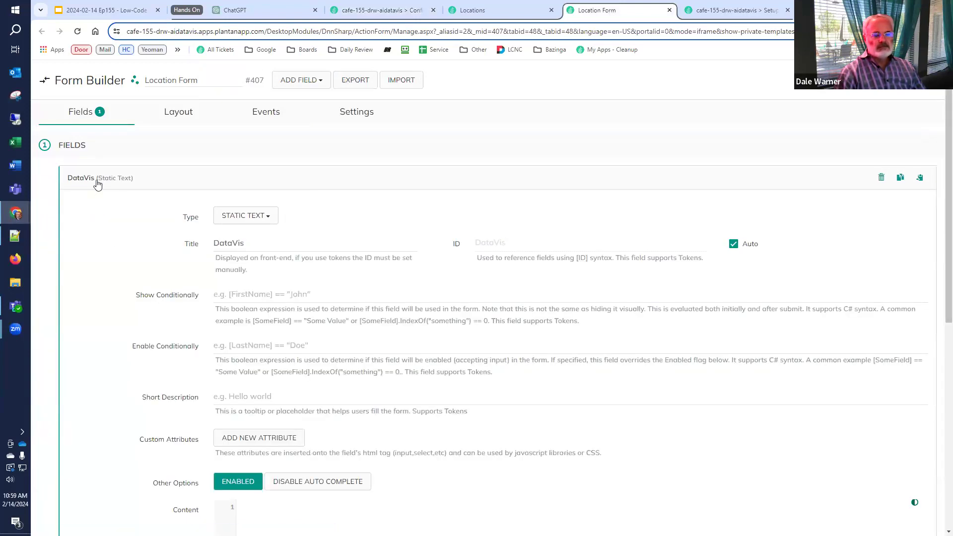
scroll(372, 347, down, 5)
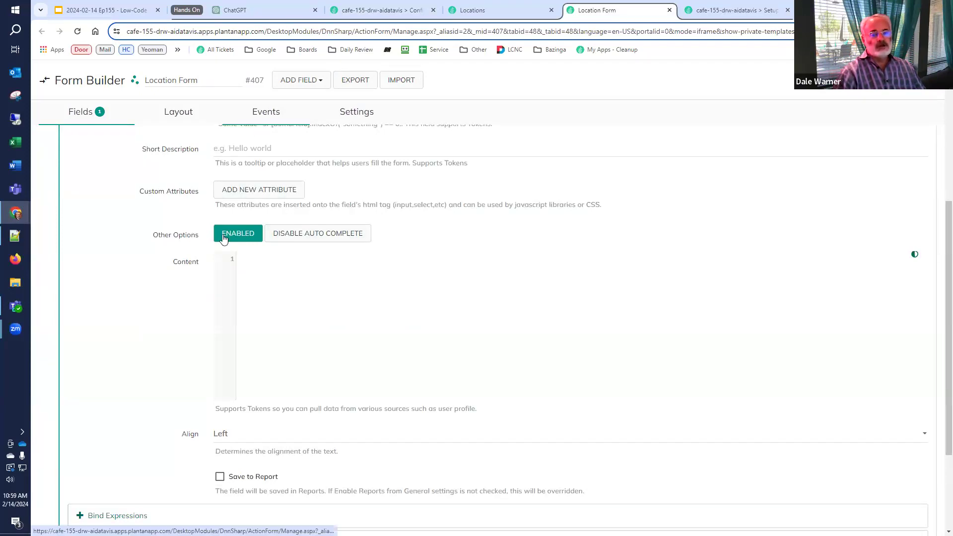
click(256, 111)
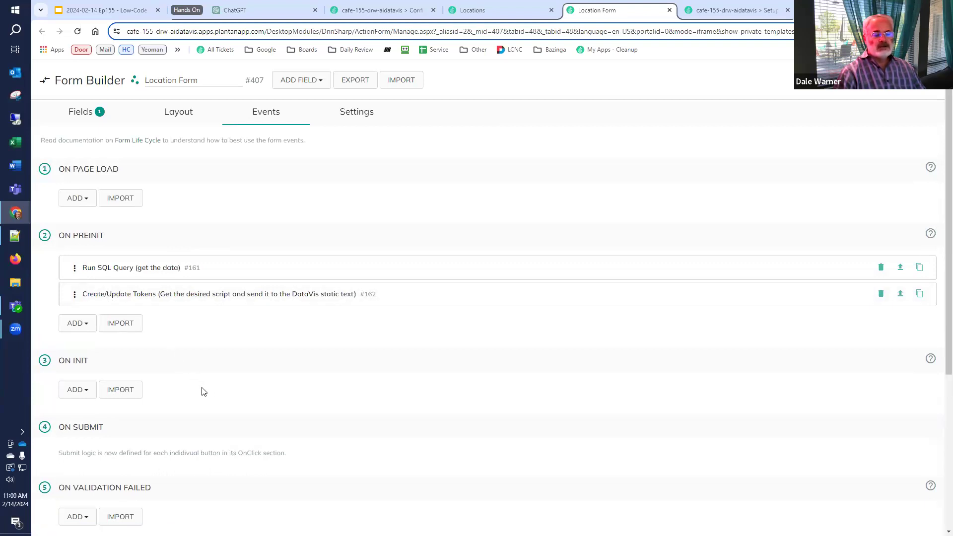
In the Low-Code Café deck, select the last slide, 54, and launch the slideshow
click(101, 10)
scroll(92, 366, down, 2)
click(90, 474)
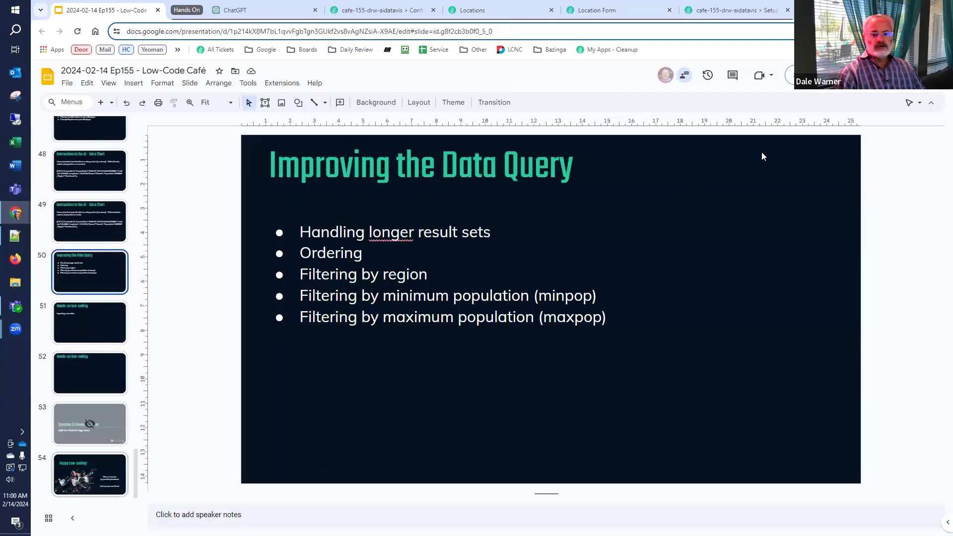
click(810, 75)
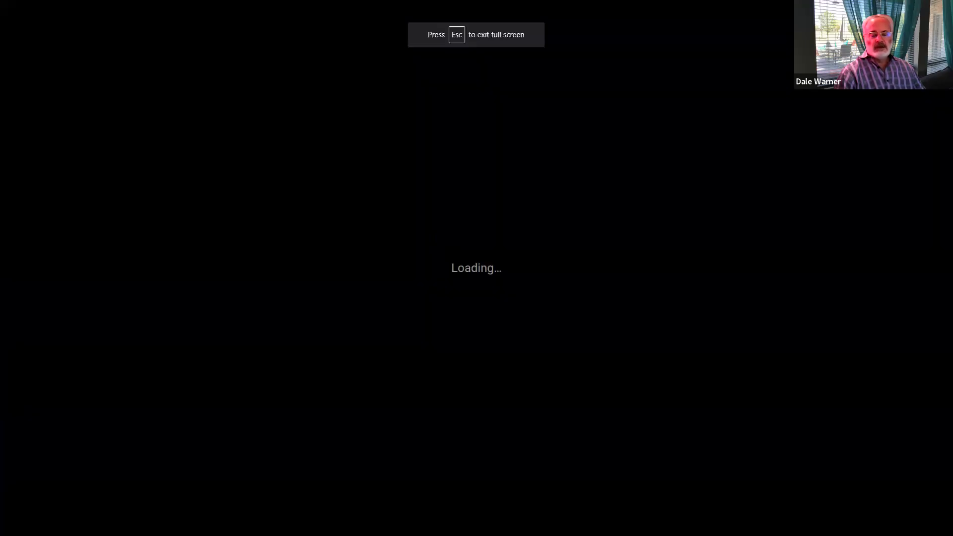